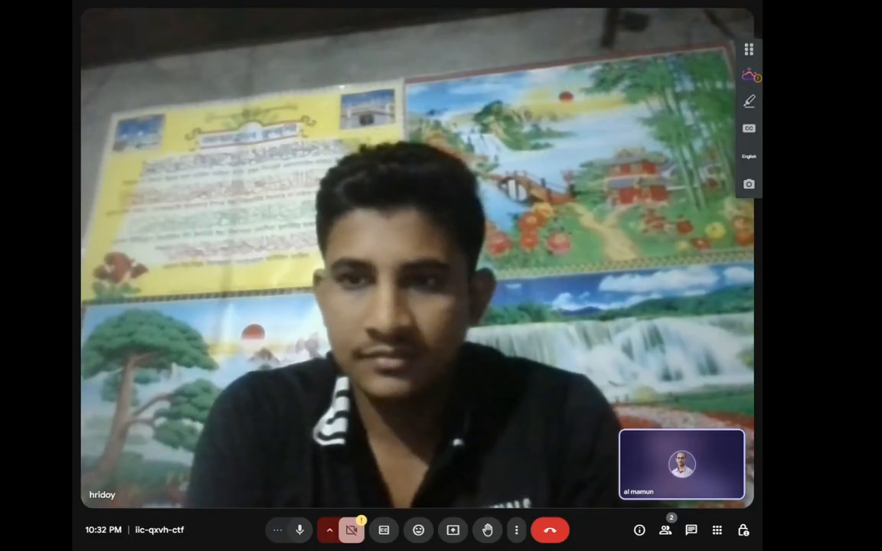
Step: Present the entire screen in the Google Meet call and dismiss the notice about video appearance
left_click(452, 530)
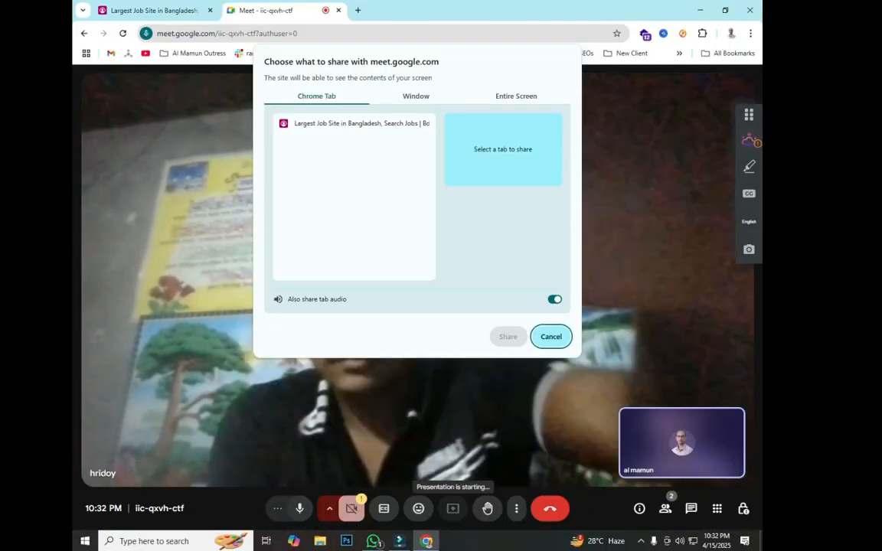
left_click(516, 95)
left_click(345, 172)
left_click(509, 336)
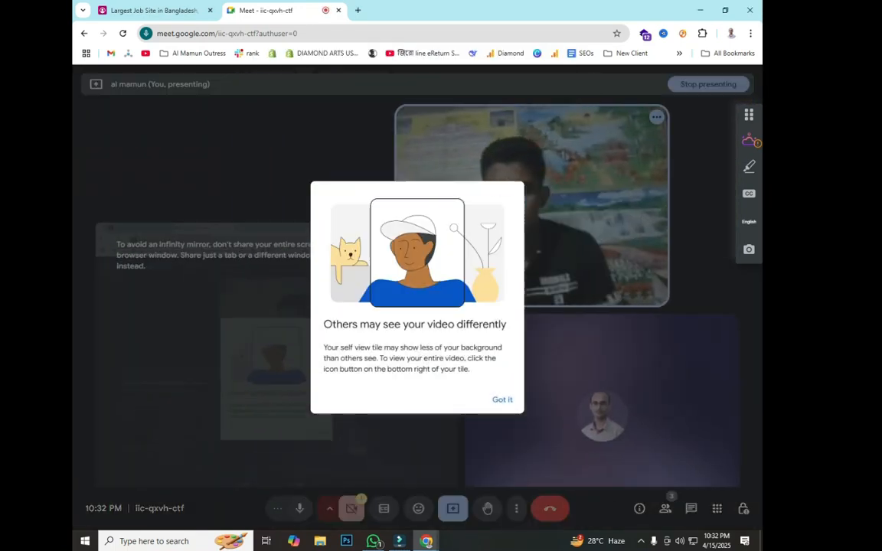
left_click(641, 541)
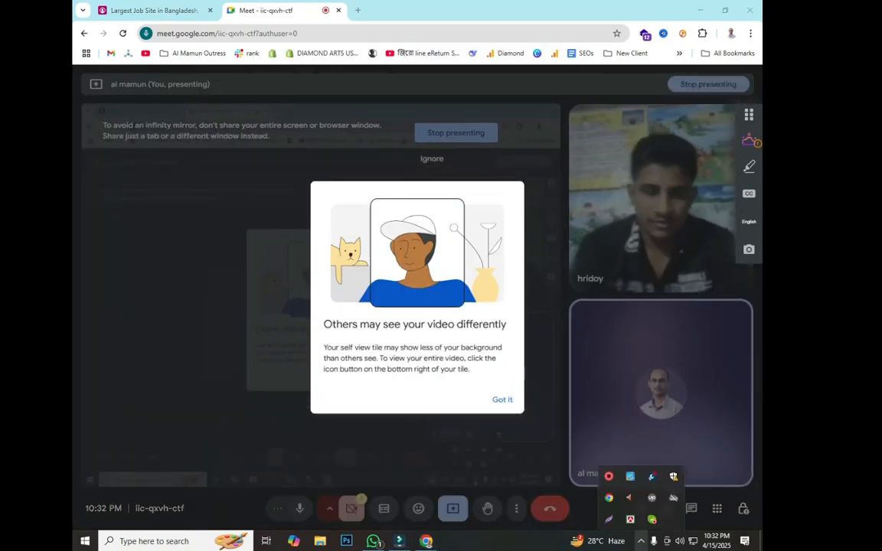
left_click(502, 400)
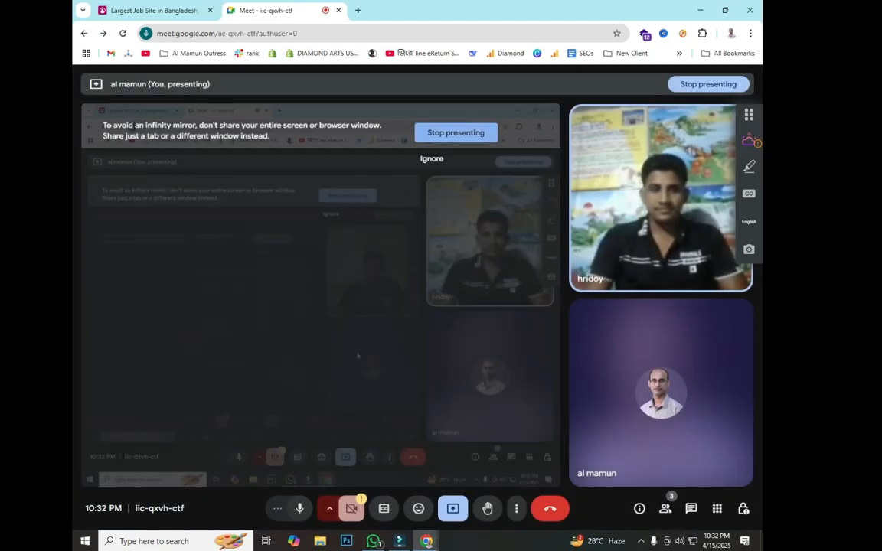
Step: Switch to Wondershare Filmora and import the video "Website audit solving class" from the Downloads folder
left_click(399, 540)
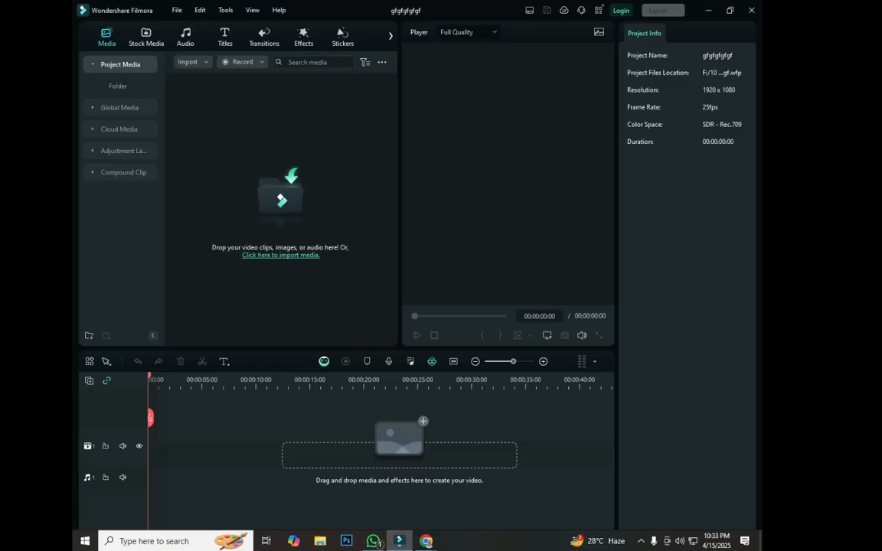
key("ctrl+i")
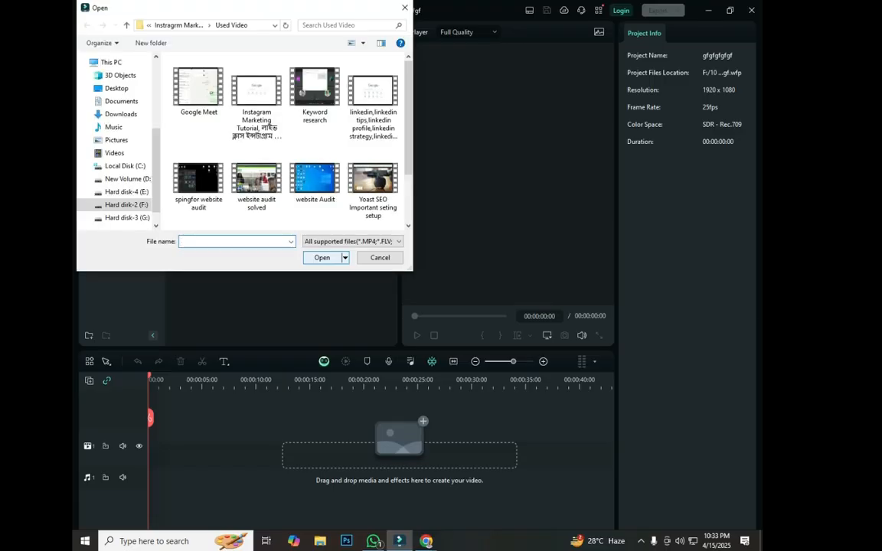
left_click(116, 88)
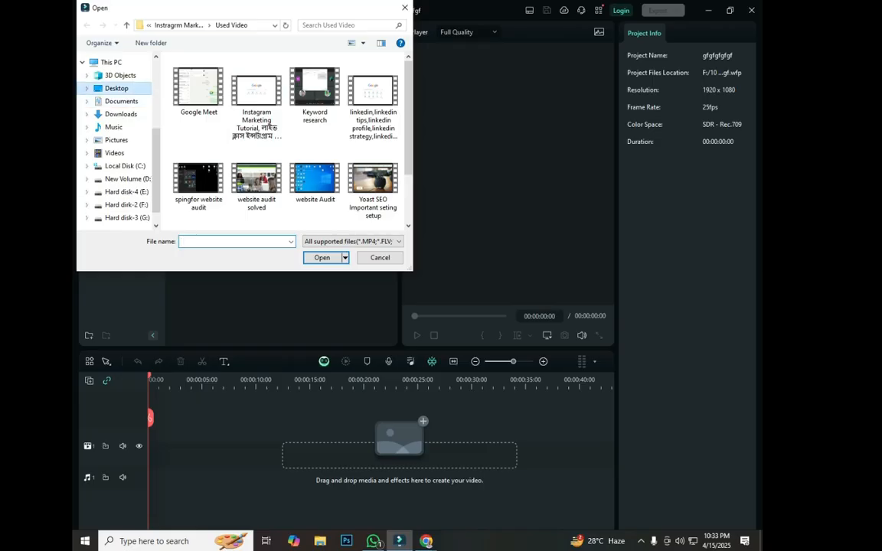
left_click(121, 114)
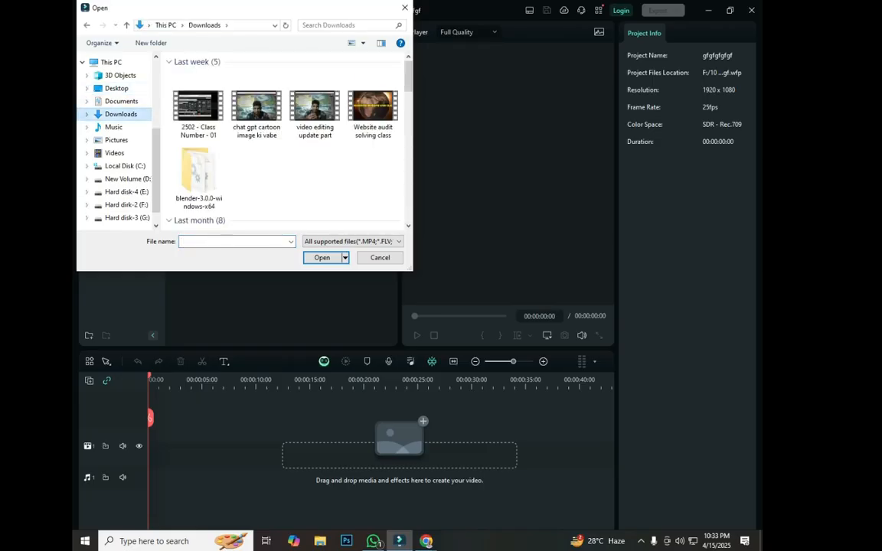
left_click(373, 107)
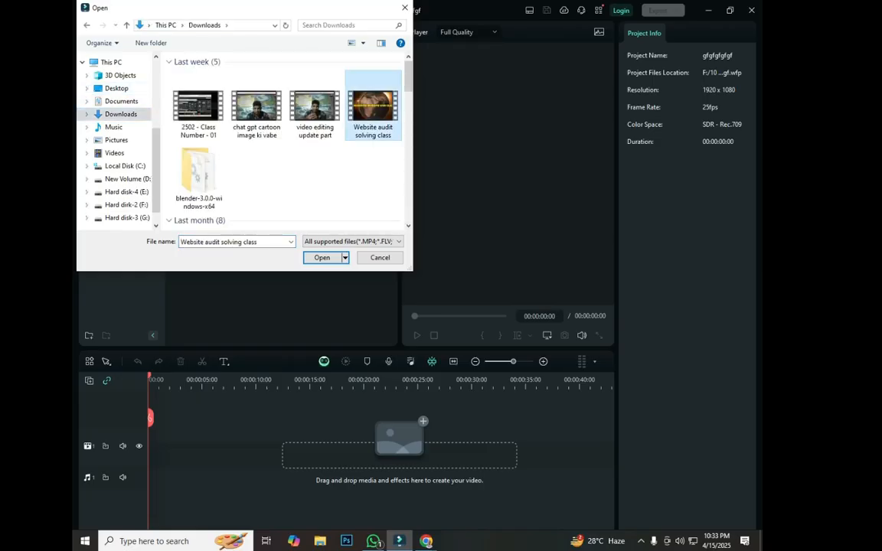
left_click(321, 257)
Step: Place the website audit video at the start of the video track and match the project settings to 1440 x 900 25fps
left_click_drag(281, 118, 151, 446)
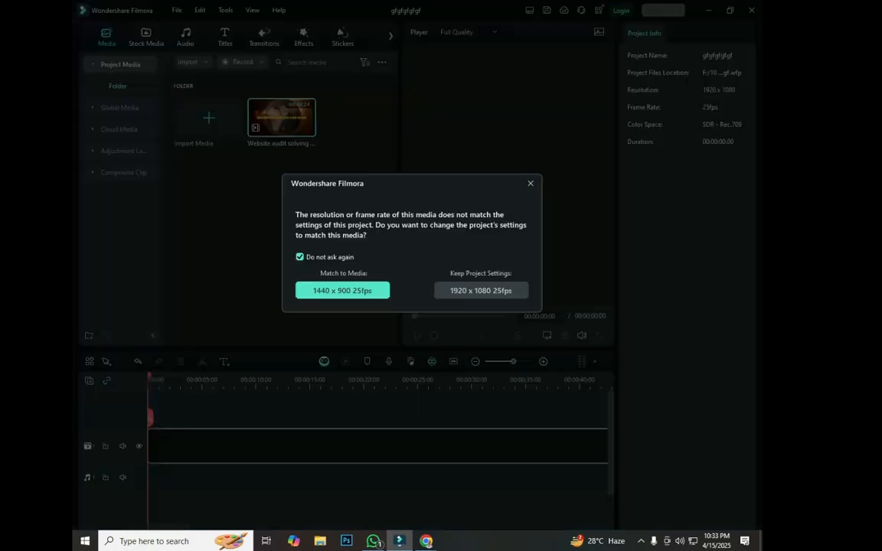
left_click(342, 290)
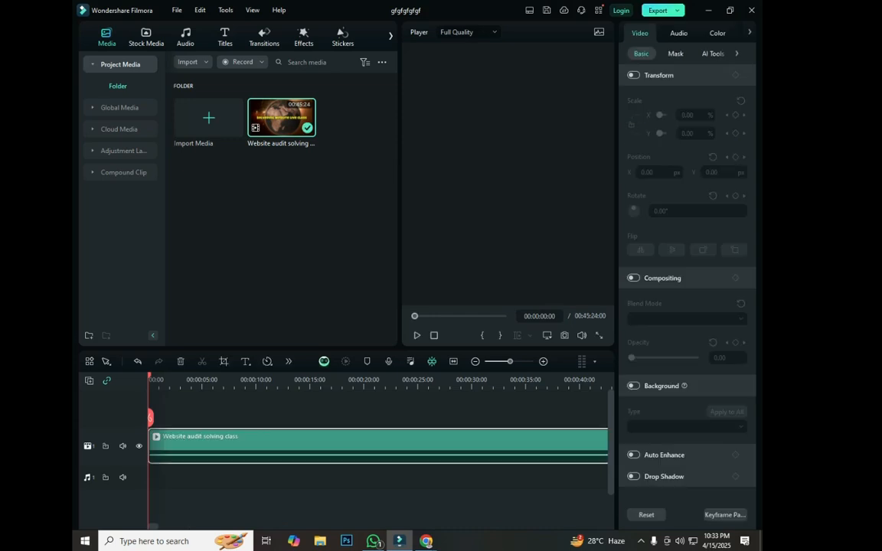
Step: Split the timeline clip at 00:00:10:21
left_click_drag(150, 417, 279, 417)
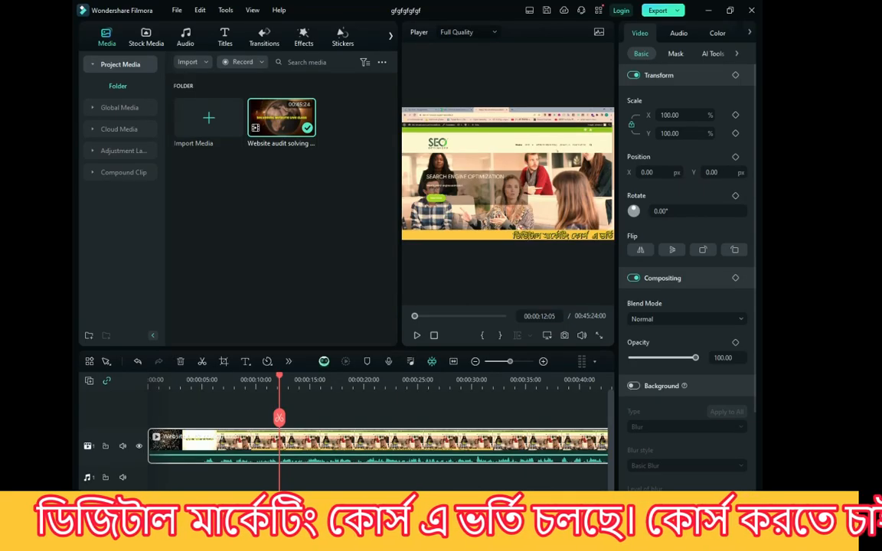
left_click_drag(280, 377, 265, 376)
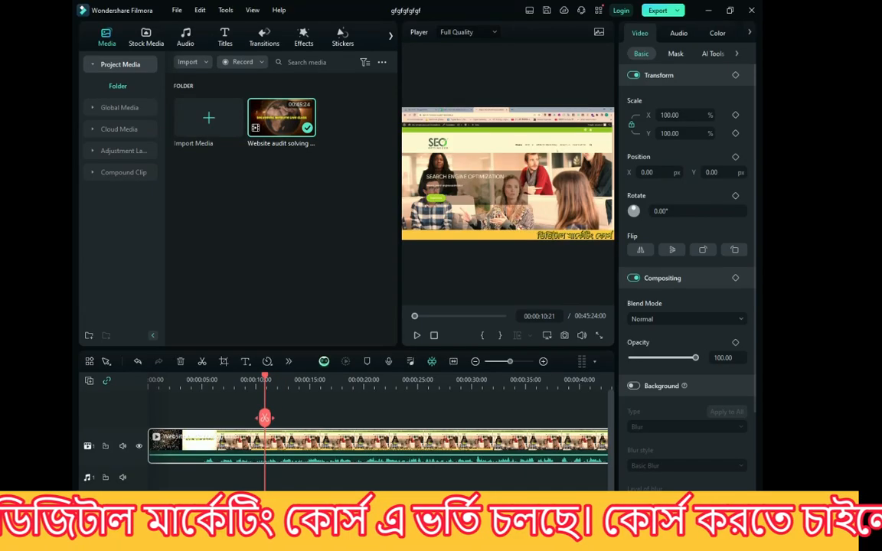
left_click(264, 417)
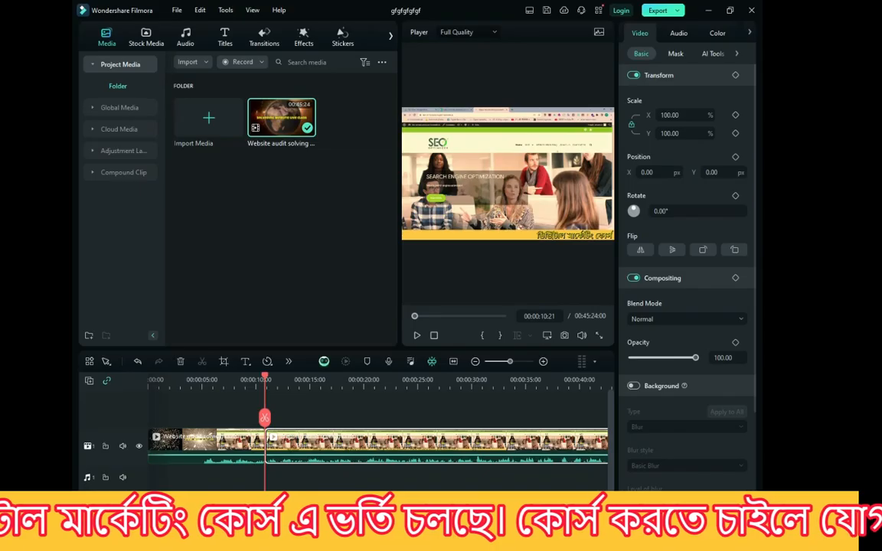
Step: Delete both pieces of the website audit clip from the timeline
left_click_drag(386, 507, 202, 439)
key("Delete")
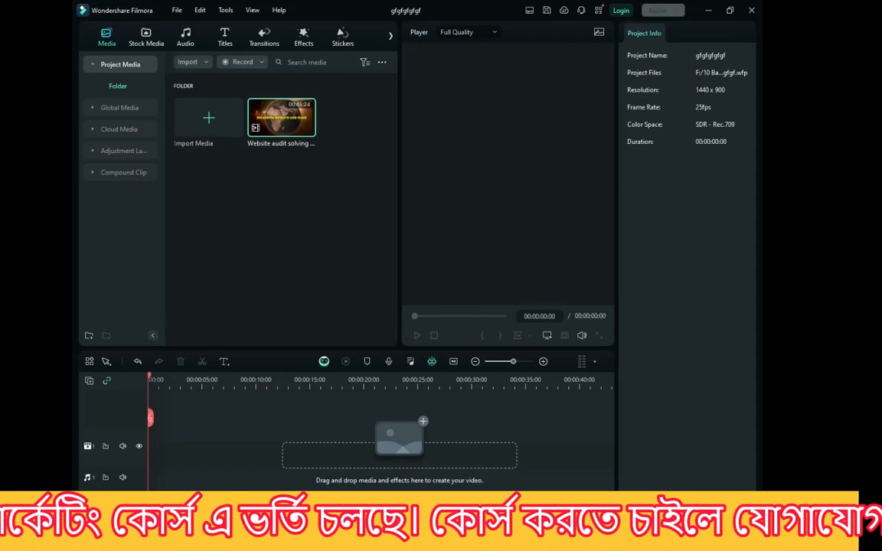
Step: Import the SEO agency team member group photo from the Downloads folder into the project media
left_click(208, 118)
scroll(287, 141, "down", 2)
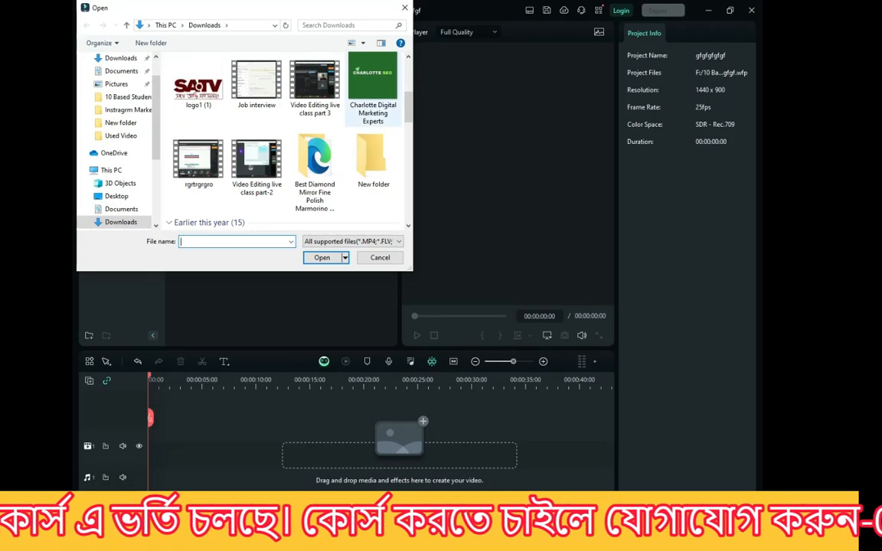
scroll(373, 101, "down", 3)
scroll(373, 101, "down", 2)
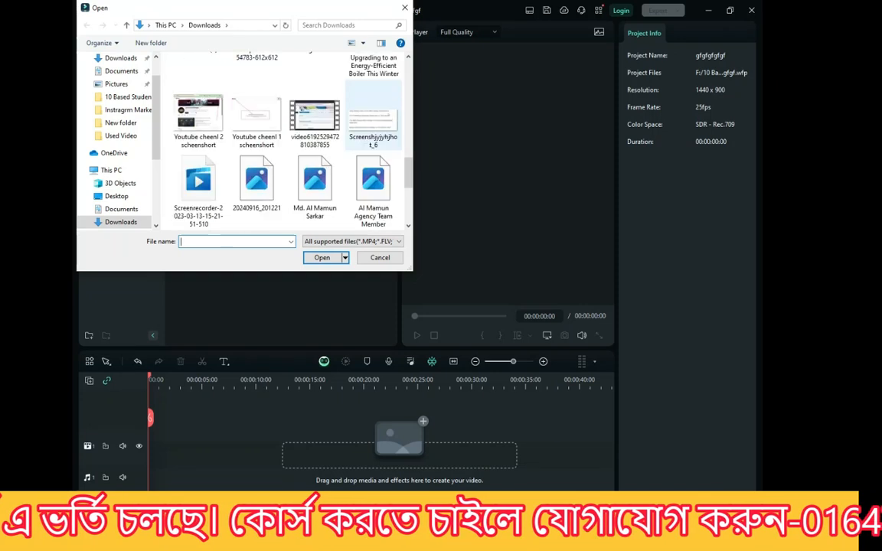
left_click(373, 183)
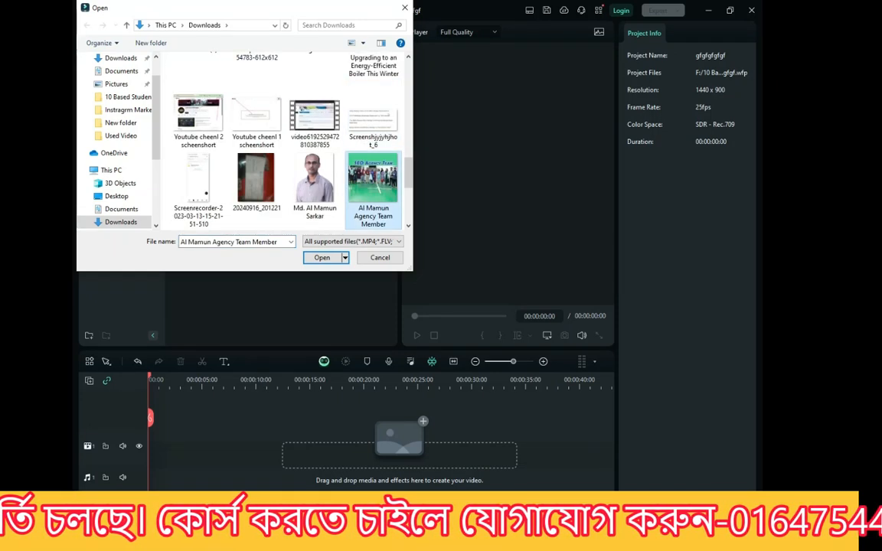
left_click(321, 258)
Step: Import the "You will get advertising foundation high authority" backlinks image from the Downloads folder
left_click(208, 119)
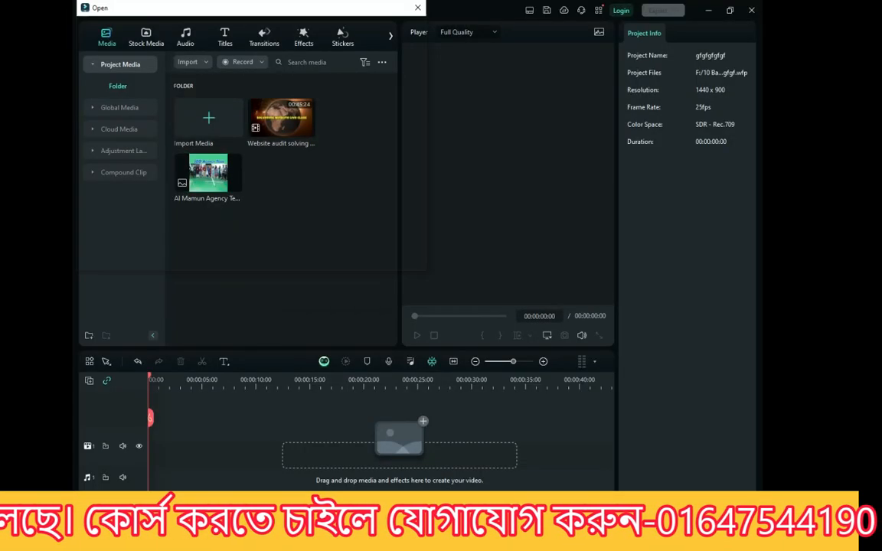
scroll(257, 184, "down", 2)
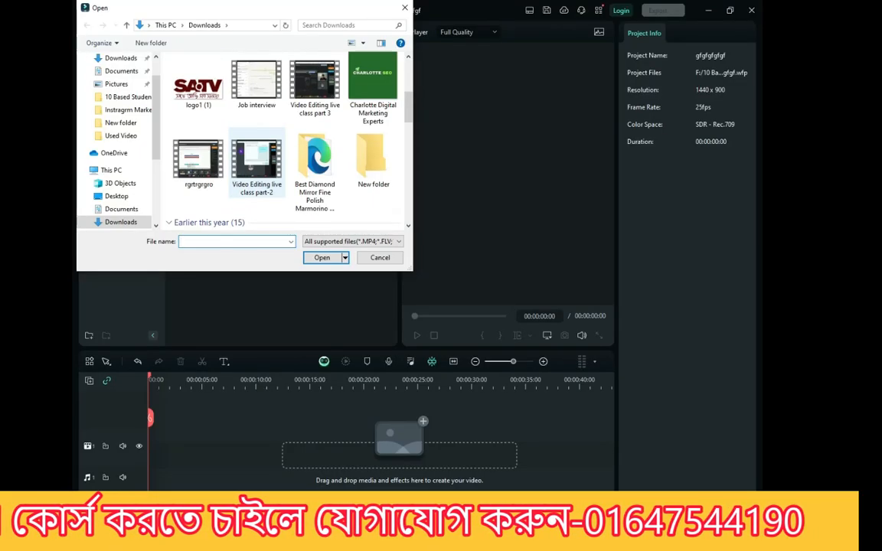
scroll(257, 184, "down", 5)
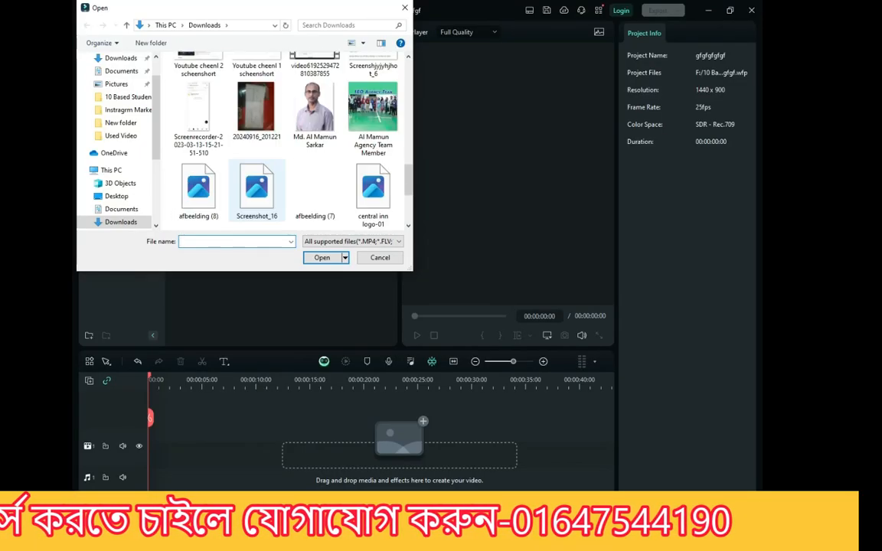
scroll(256, 183, "down", 2)
left_click(373, 184)
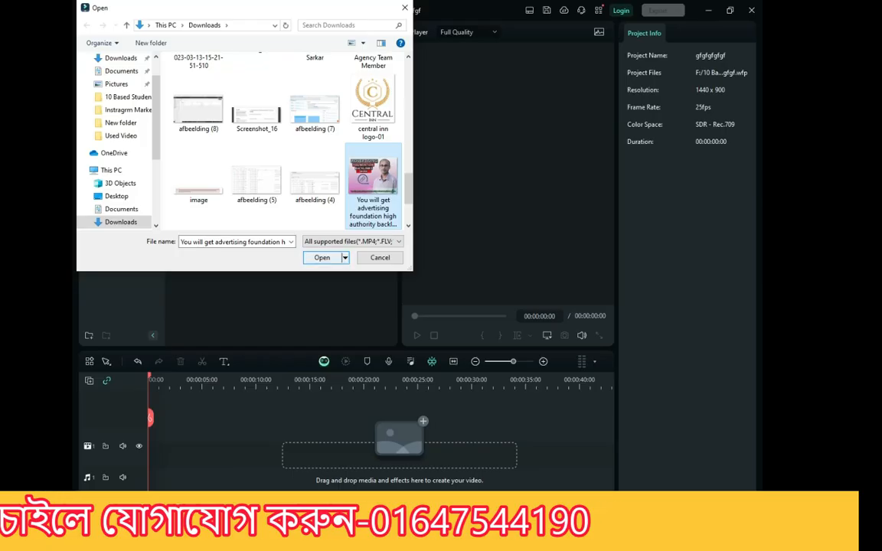
left_click(323, 258)
Step: Import the "You will get Write & P..." guest post backlinks image from the Downloads folder
left_click(208, 120)
scroll(257, 184, "down", 10)
left_click(198, 177)
left_click(323, 258)
Step: Import the "Page Speed-4" image from the Downloads folder into the project media
left_click(208, 119)
scroll(315, 170, "down", 6)
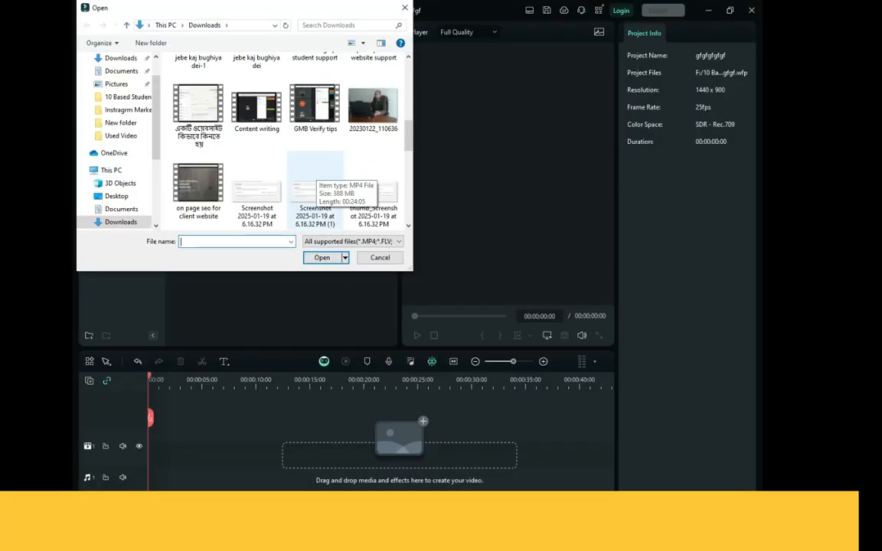
scroll(314, 183, "down", 8)
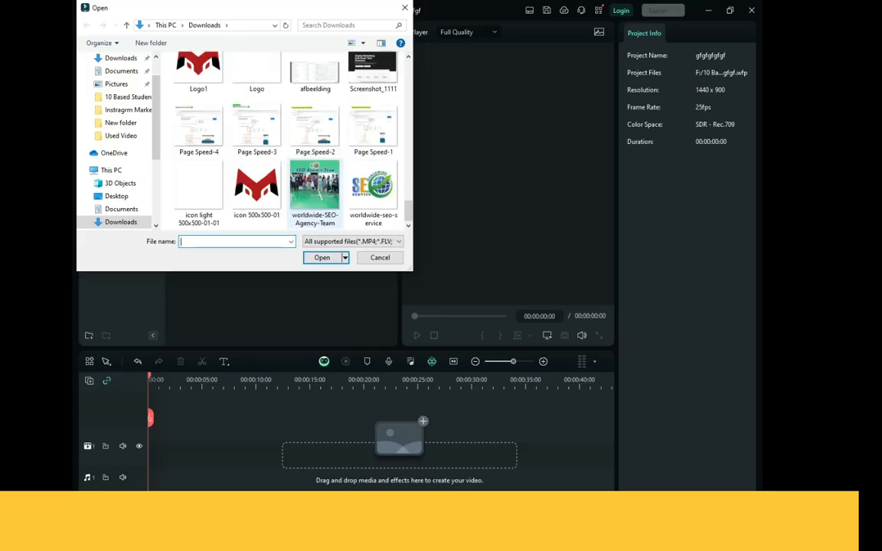
double_click(199, 126)
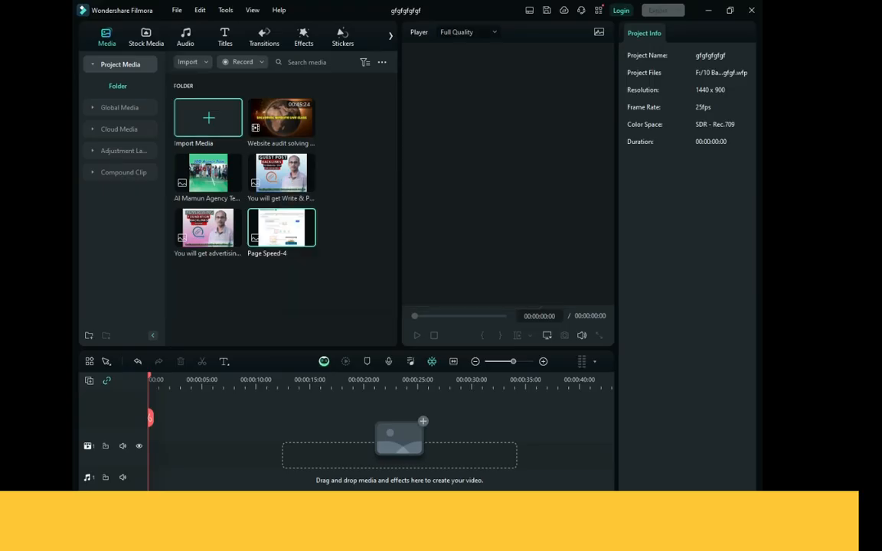
Step: Import seven Desktop images together: Foundation, Niche Relevant, Profile and both Guest Post backlink images, On page SEO and Screeffeffeenshot_2
left_click(208, 120)
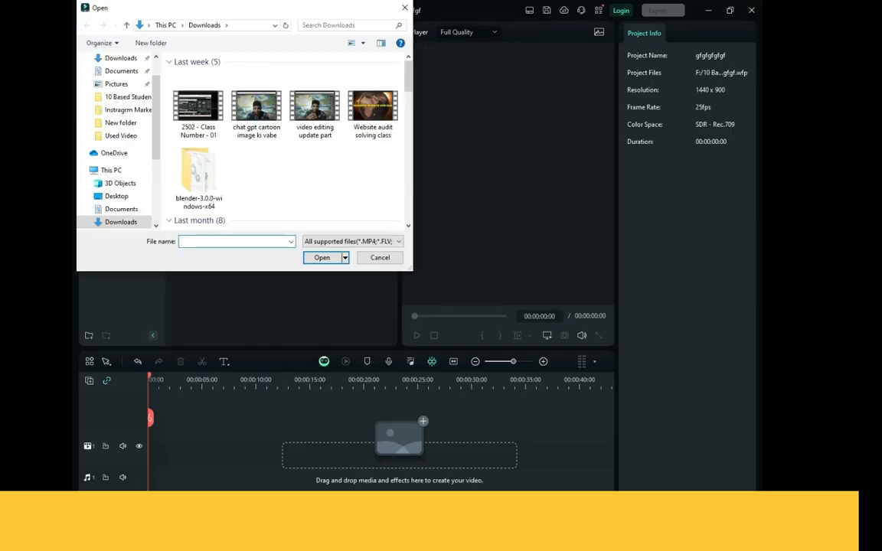
scroll(115, 137, "up", 1)
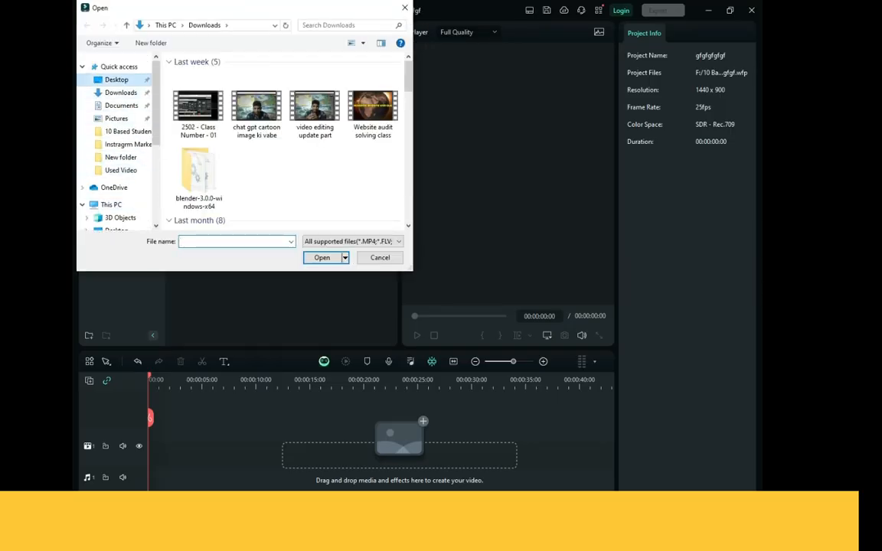
left_click(117, 80)
scroll(314, 123, "down", 5)
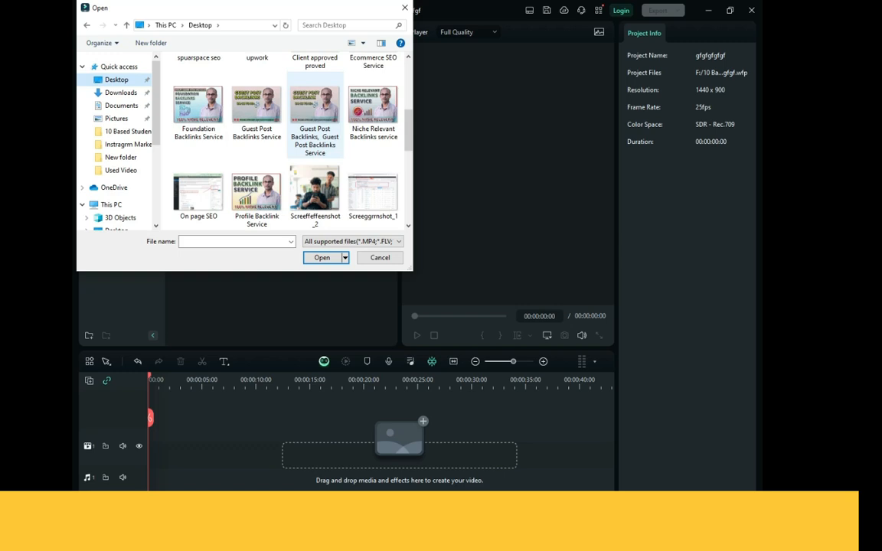
left_click(373, 108)
left_click(315, 109, "ctrl")
left_click(257, 109, "ctrl")
left_click(198, 109, "ctrl")
left_click(198, 191, "ctrl")
left_click(315, 192, "ctrl")
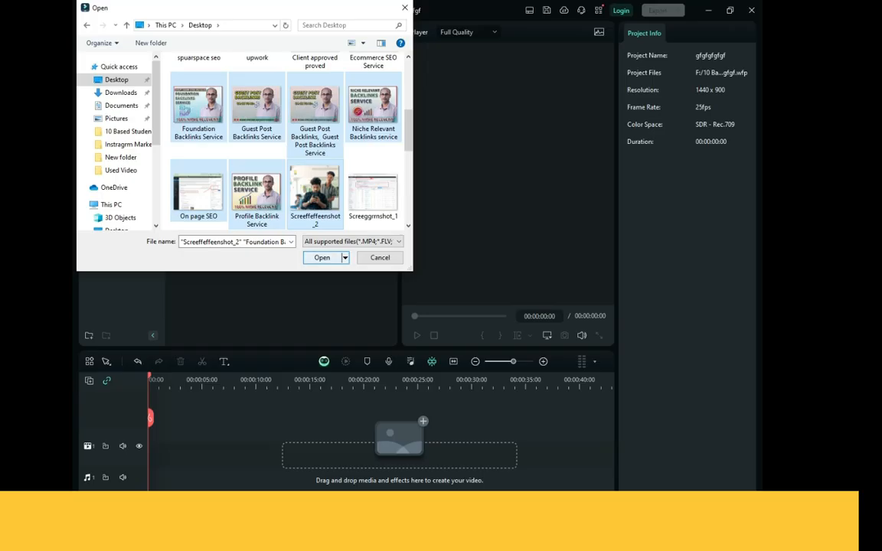
left_click(321, 257)
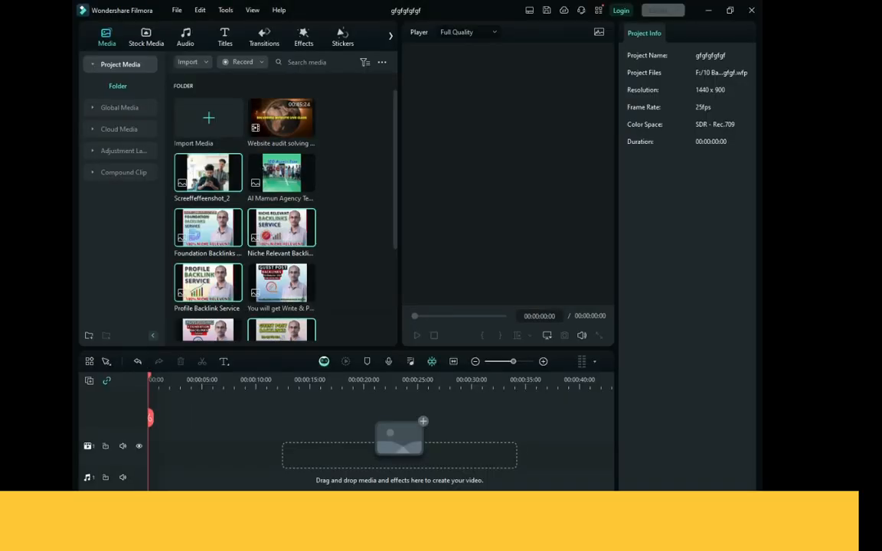
Step: Preview the Screeffeffeenshot_2 image and remove it from the project media
scroll(208, 176, "up", 3)
double_click(208, 170)
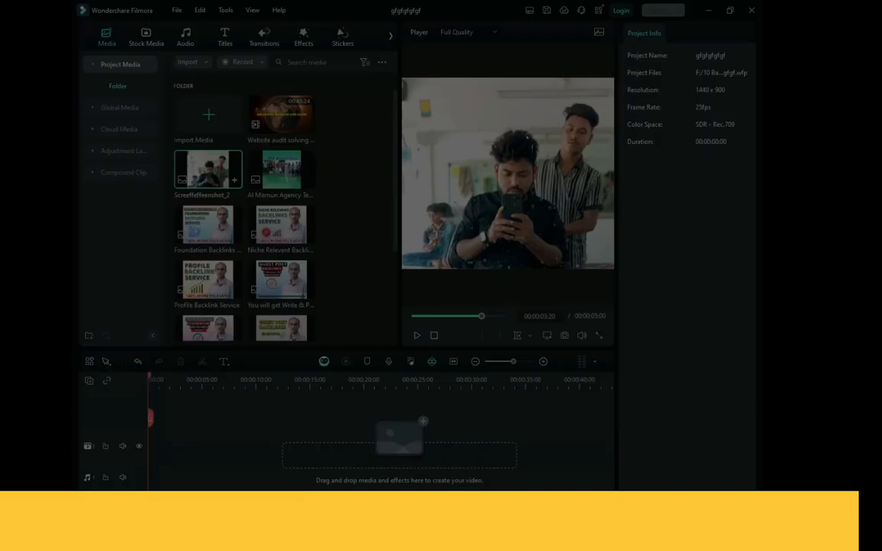
key("Return")
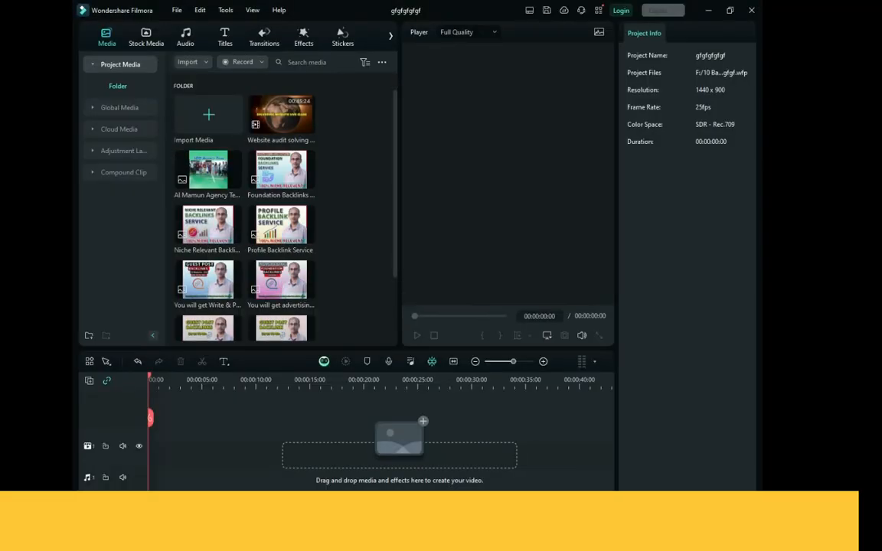
Step: Select all ten imported images in the project media and place them in sequence from the start of the video track
scroll(241, 207, "down", 3)
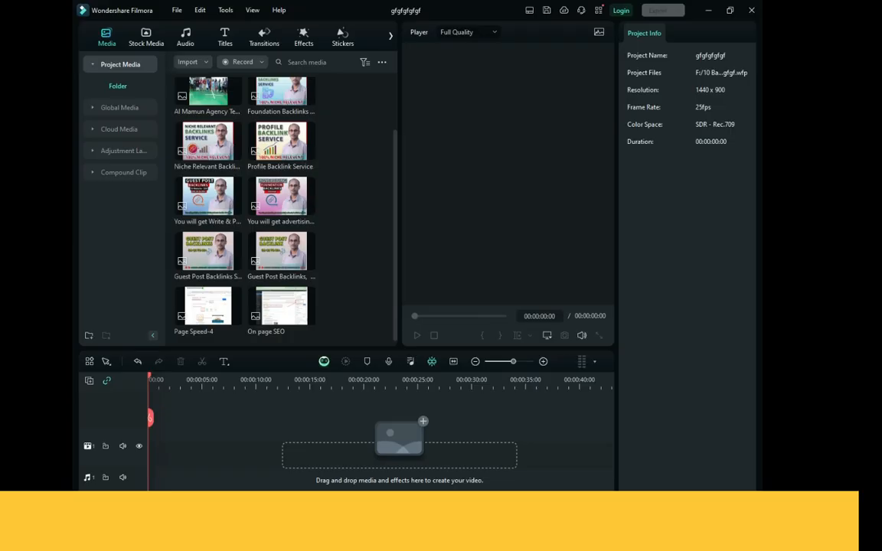
scroll(241, 207, "up", 3)
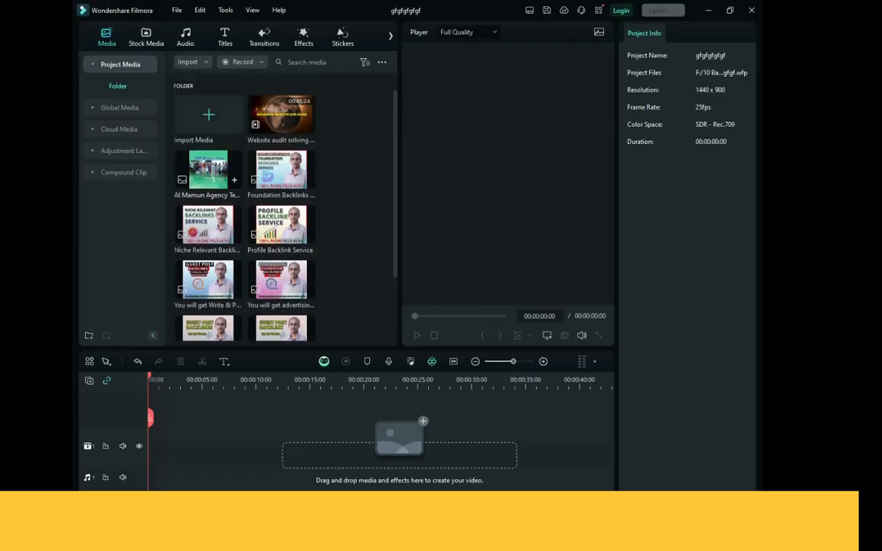
left_click(281, 170)
left_click_drag(314, 170, 156, 446)
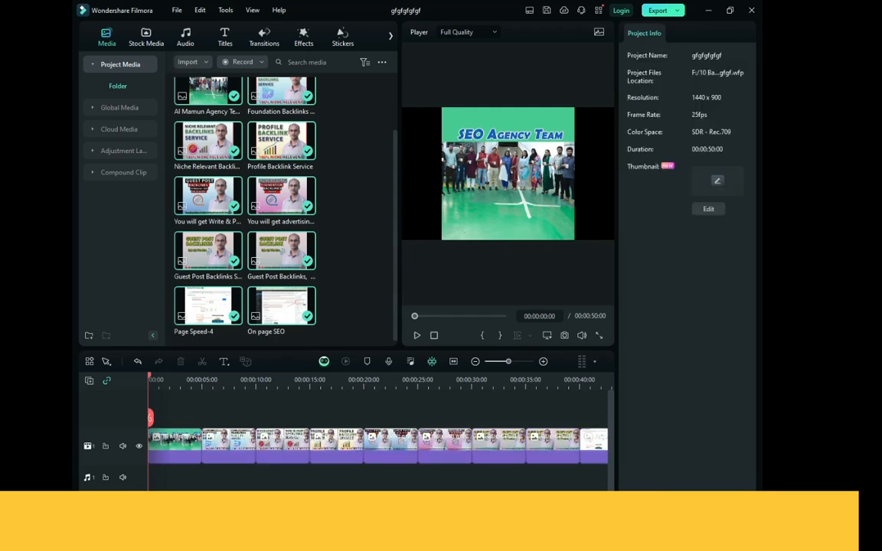
Step: Scale the SEO Agency Team clip to about 171% and shift it vertically to about -130 px so its title and people fill the frame
left_click(174, 446)
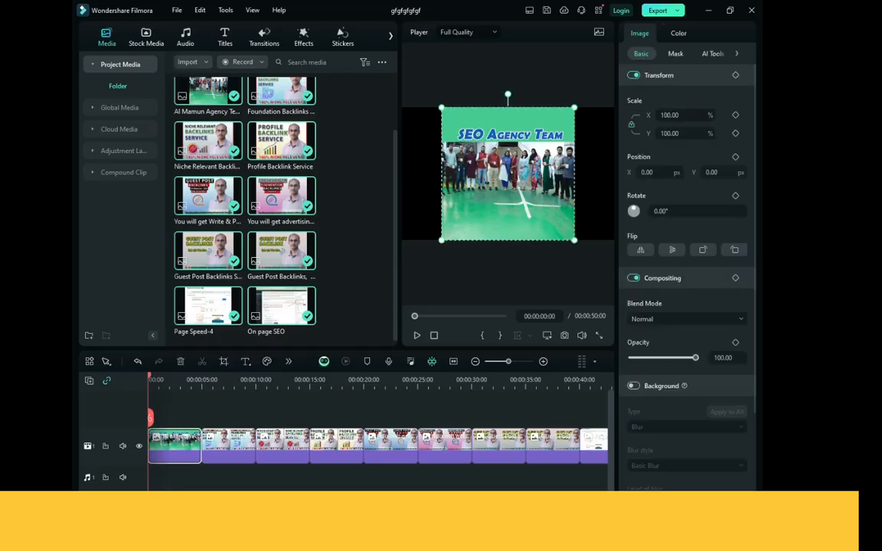
left_click_drag(441, 241, 394, 286)
left_click_drag(574, 108, 625, 120)
left_click_drag(570, 153, 571, 169)
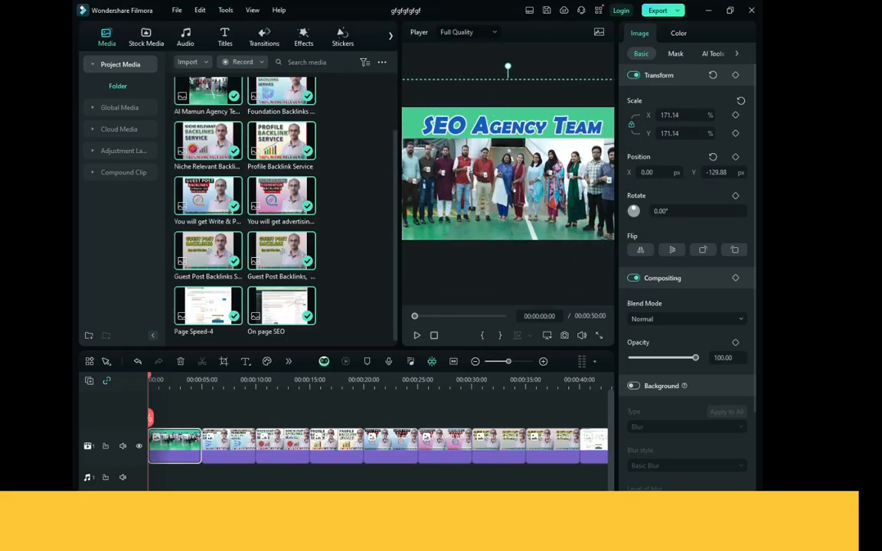
right_click(176, 443)
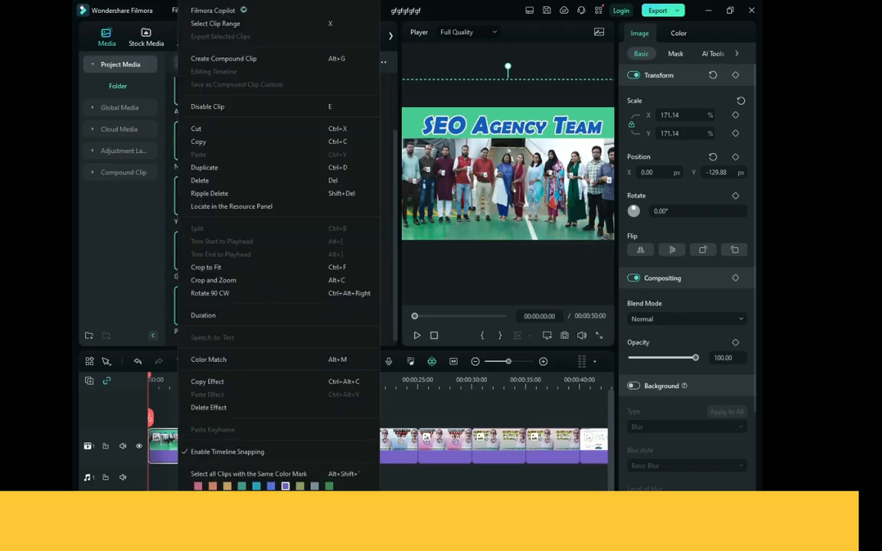
left_click(452, 409)
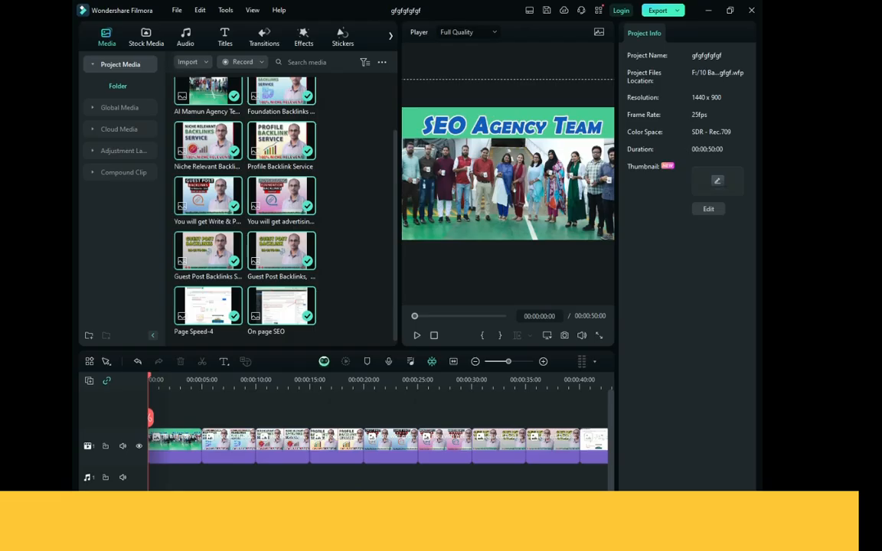
Step: Scale the Foundation Backlinks clip to about 123% and reposition it at about X 16, Y -102 px to fill the frame
left_click(228, 442)
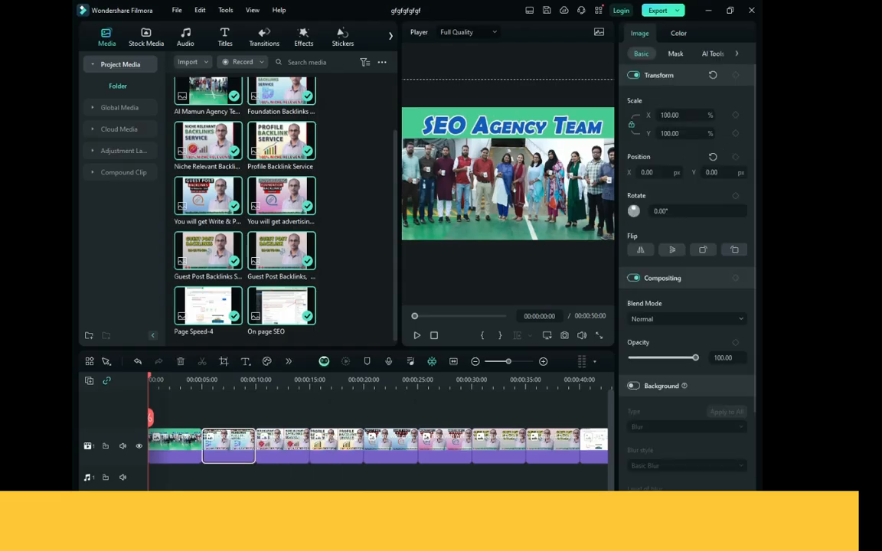
left_click_drag(150, 380, 224, 381)
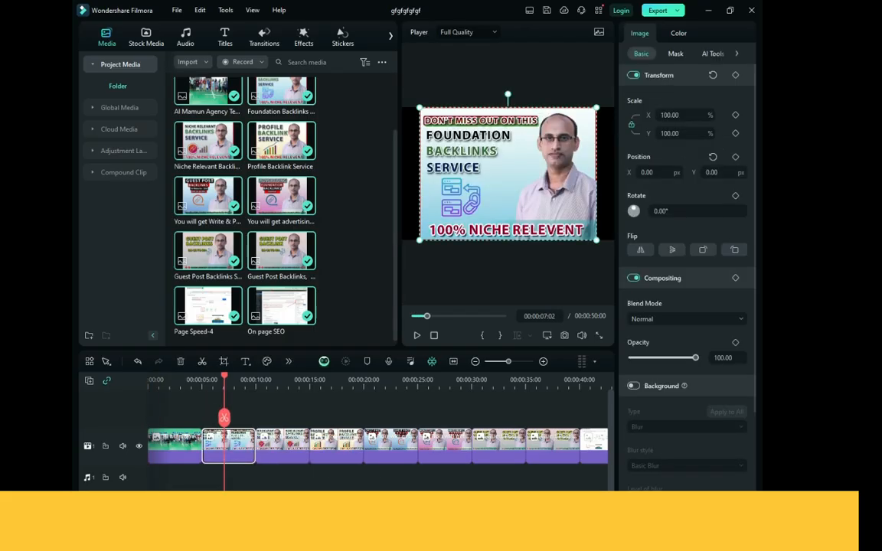
left_click_drag(419, 240, 401, 259)
left_click_drag(490, 210, 520, 214)
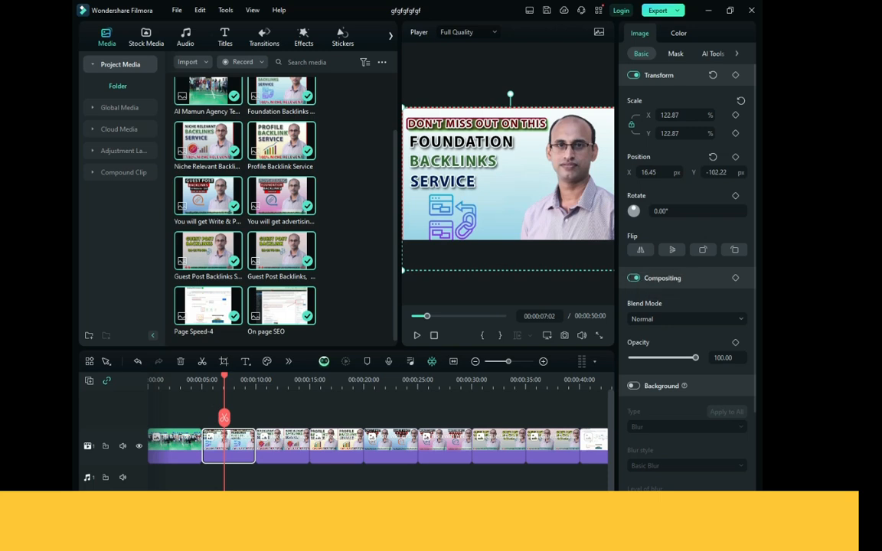
Step: Enlarge the Niche Relevant Backlinks clip to about 110% and the Profile Backlink clip to about 114%, extending both to the frame's left edge
left_click(285, 444)
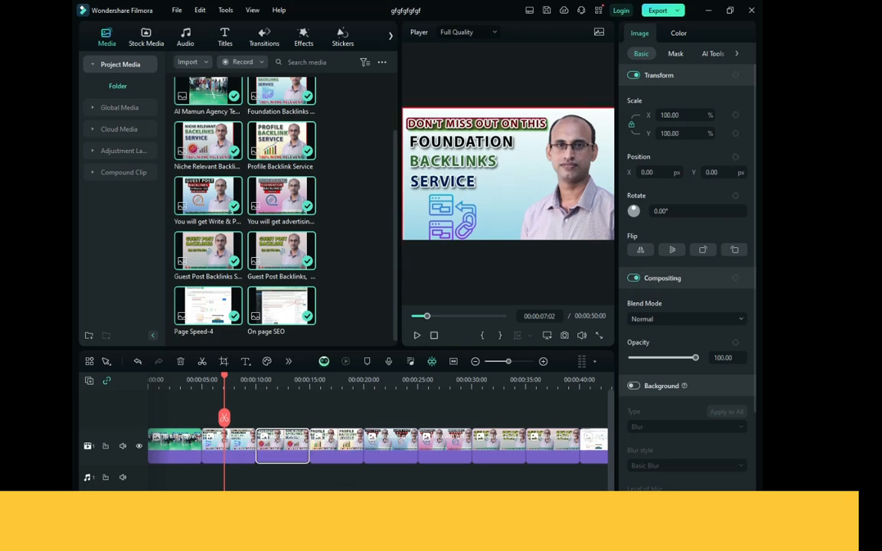
left_click_drag(224, 378, 276, 379)
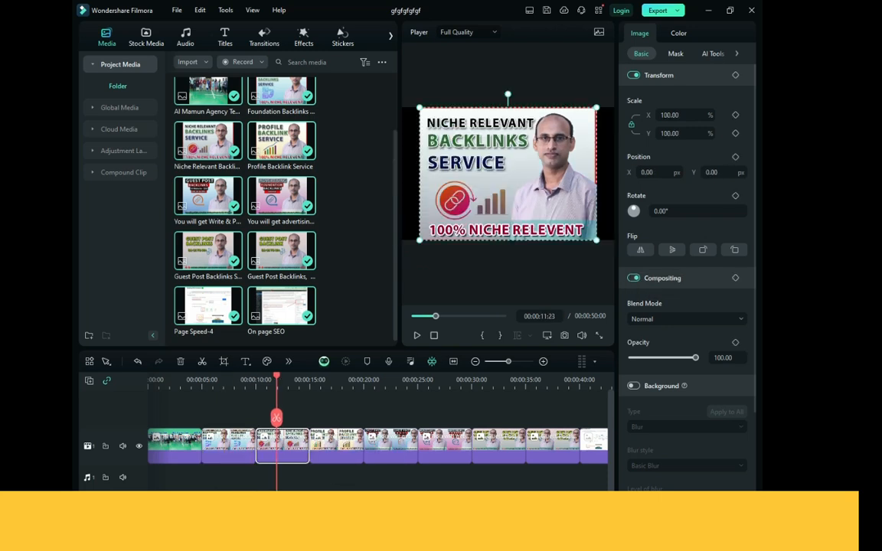
left_click_drag(419, 240, 403, 253)
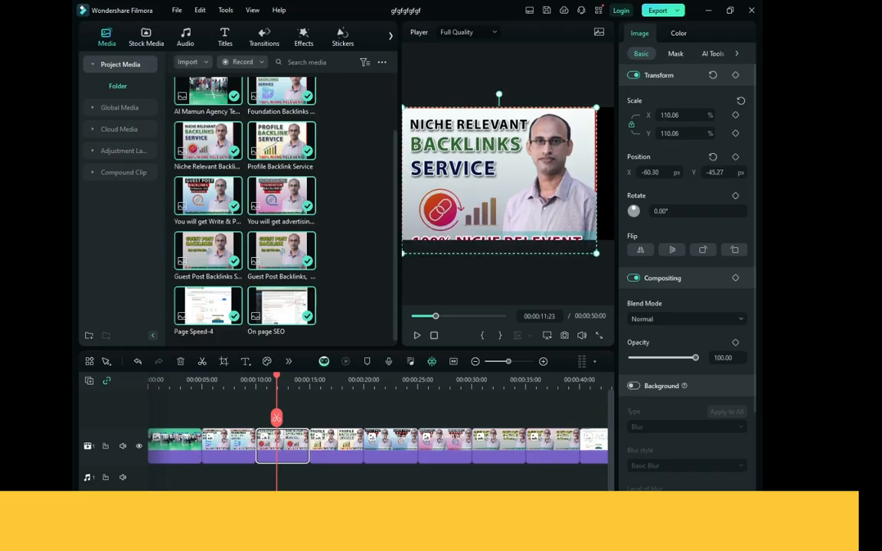
left_click_drag(276, 378, 328, 378)
left_click(337, 444)
left_click_drag(420, 240, 395, 258)
Step: Enlarge the "10 Website- $50" guest post clip to about 110% and extend the Advertising Foundation Backlinks clip to the frame's left edge
left_click_drag(329, 378, 379, 378)
left_click(390, 444)
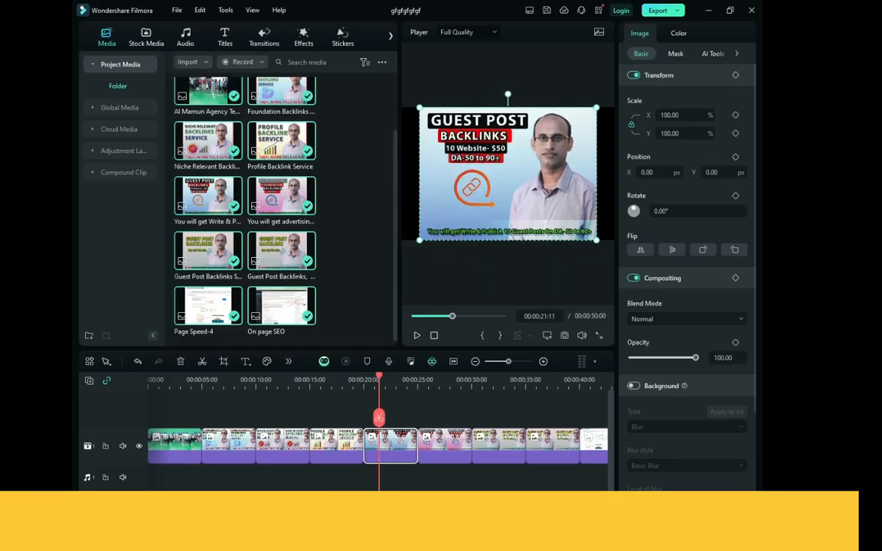
left_click_drag(419, 240, 403, 253)
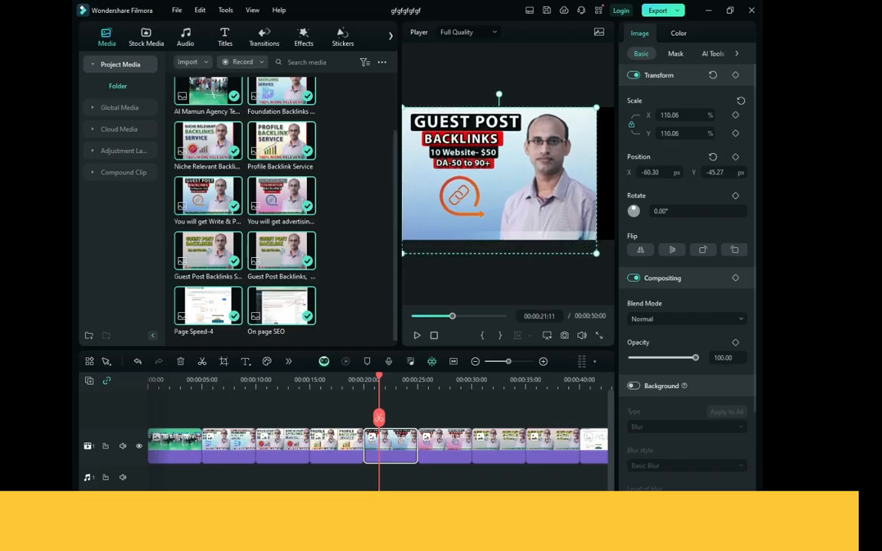
left_click_drag(379, 378, 441, 378)
left_click(444, 444)
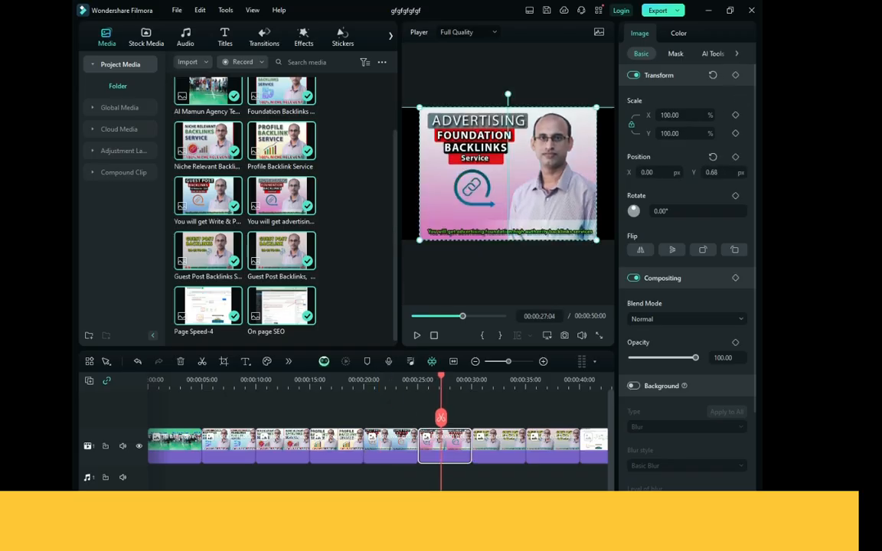
left_click_drag(420, 240, 403, 254)
Step: Enlarge both "DA-20 TO 90+" guest post clips to about 110%, extending them to the frame's left edge
left_click_drag(441, 378, 496, 378)
left_click(419, 240)
left_click_drag(419, 240, 402, 254)
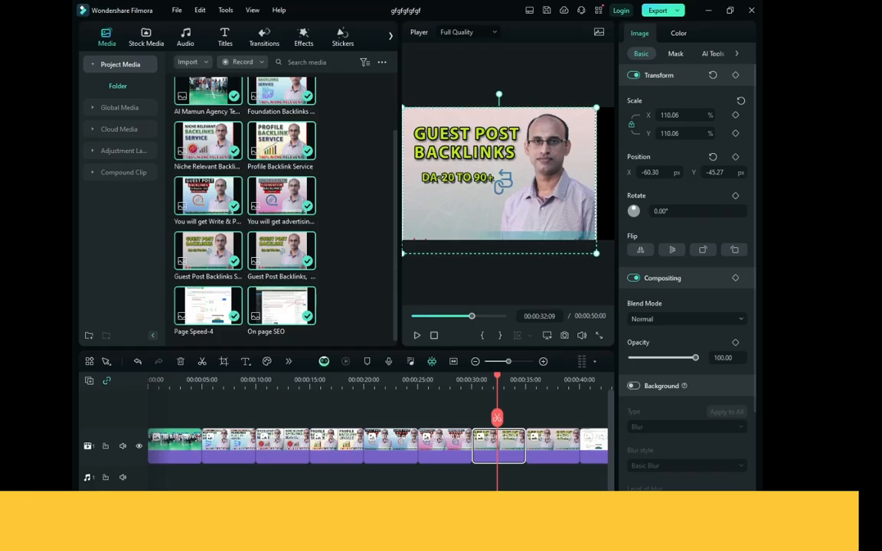
scroll(379, 444, "right", 5)
left_click_drag(320, 378, 367, 379)
left_click(475, 199)
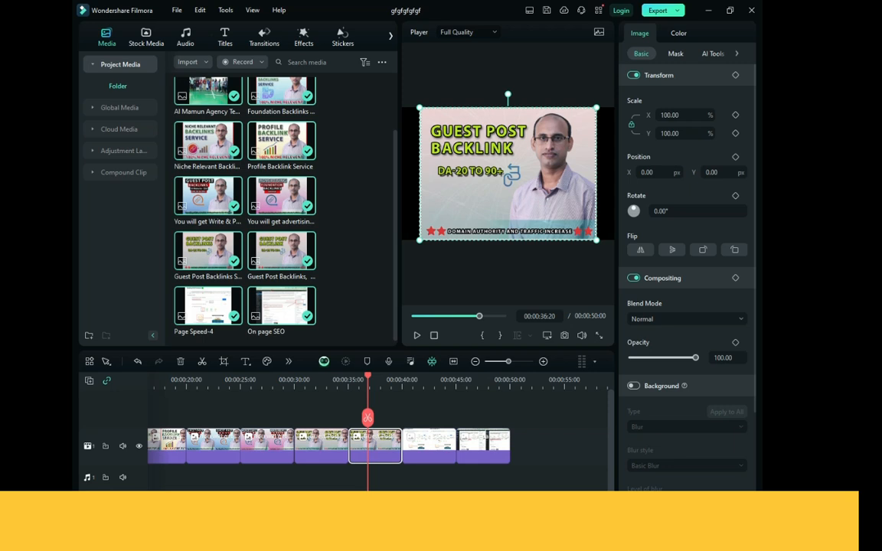
left_click_drag(419, 241, 403, 254)
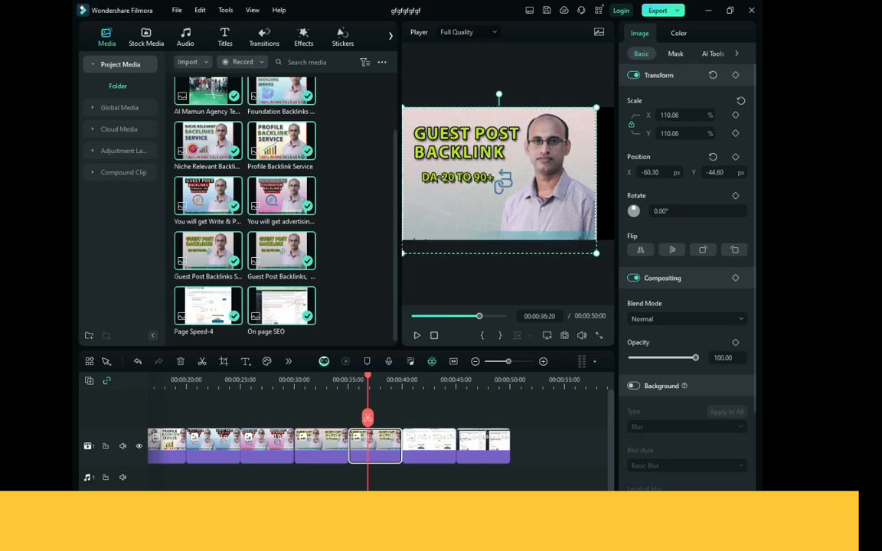
Step: Enlarge the Page Speed-4 clip to about 118% and the On page SEO clip to about 114%, extending both to the frame's left edge
left_click(426, 378)
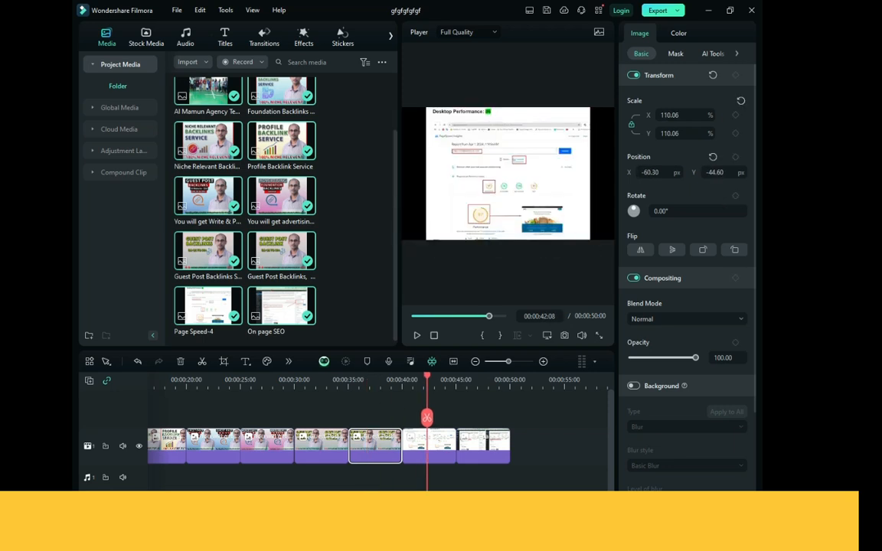
left_click(490, 192)
left_click_drag(426, 240, 402, 263)
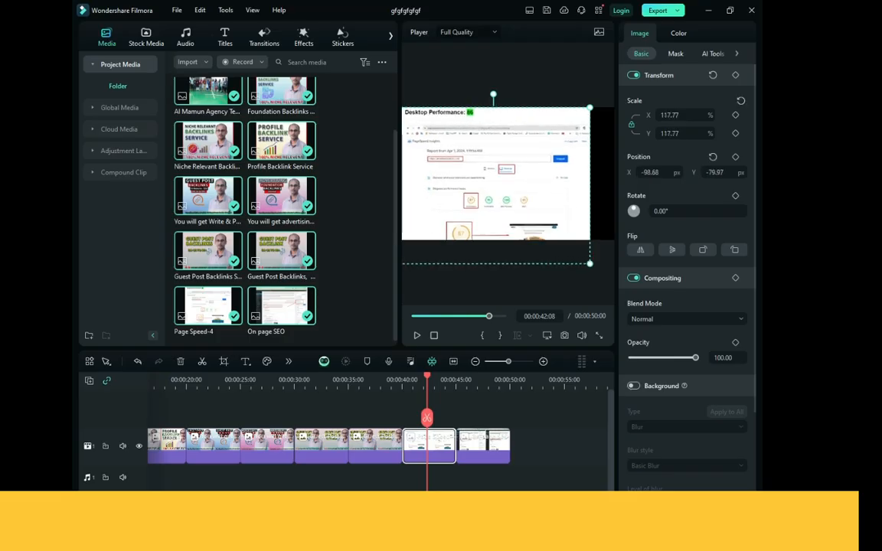
left_click_drag(427, 378, 476, 378)
left_click(490, 191)
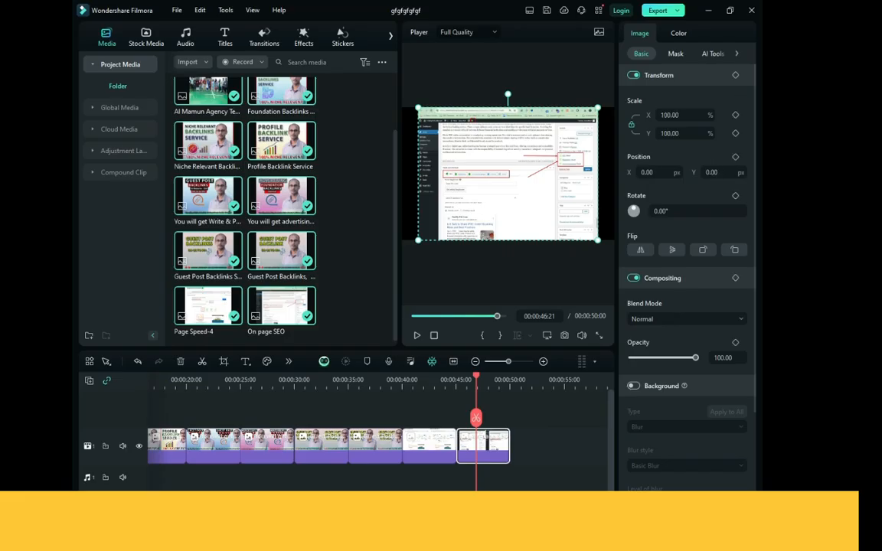
left_click_drag(418, 241, 402, 259)
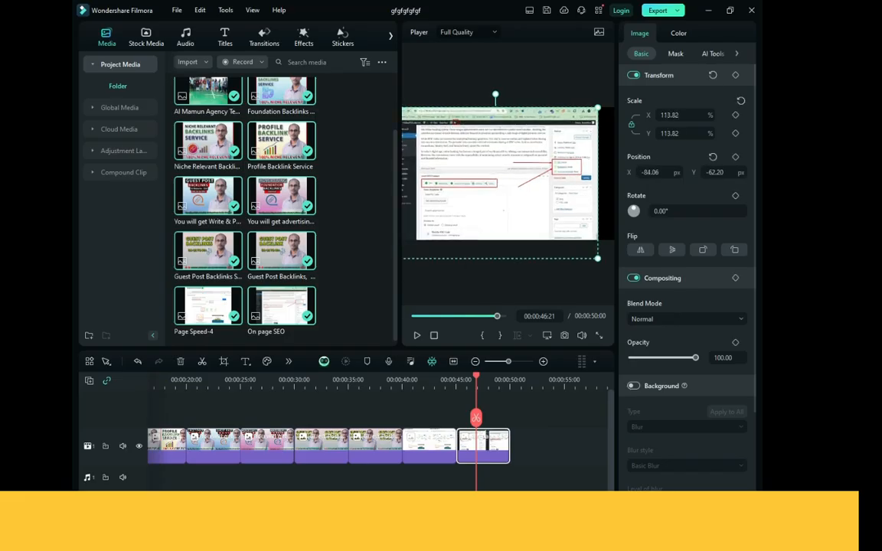
Step: Play the sequence from the start and enlarge the Profile Backlink clip to about 129% to cover the black strip on its right
left_click_drag(496, 316, 414, 316)
left_click(416, 336)
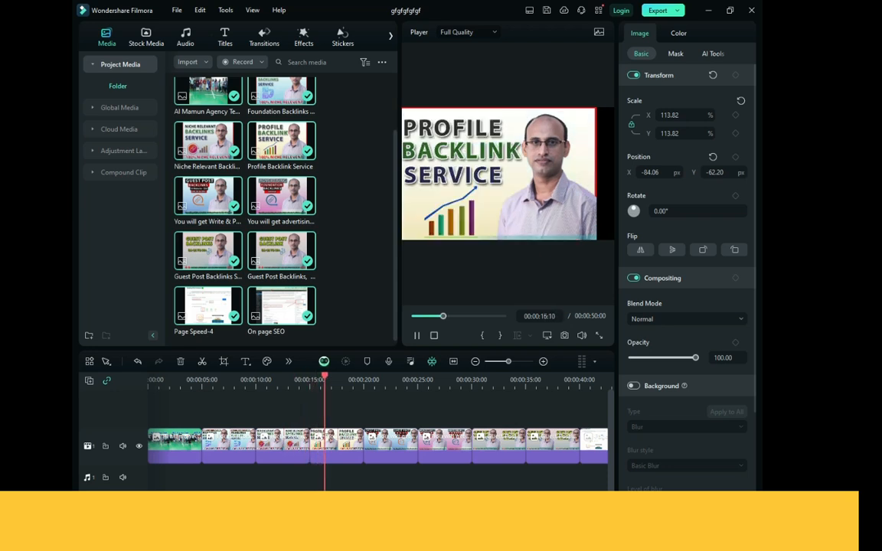
left_click(337, 446)
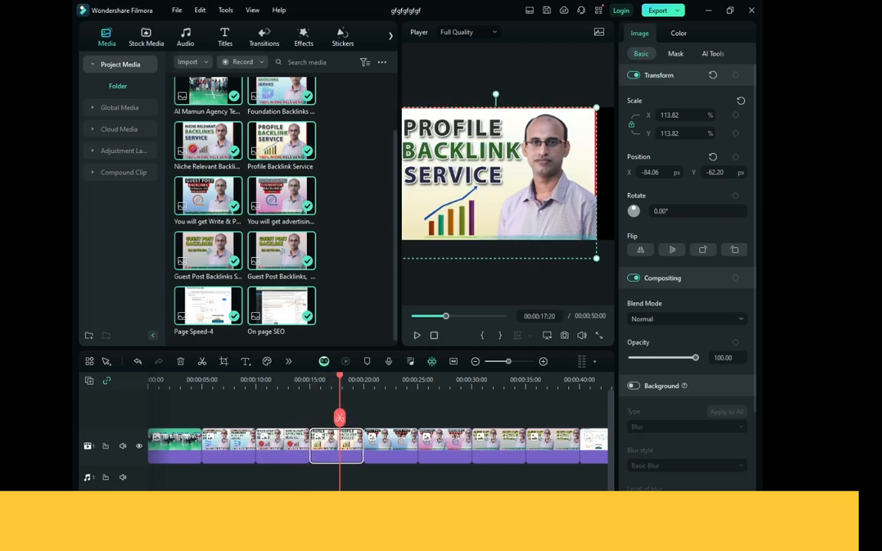
left_click_drag(596, 259, 623, 279)
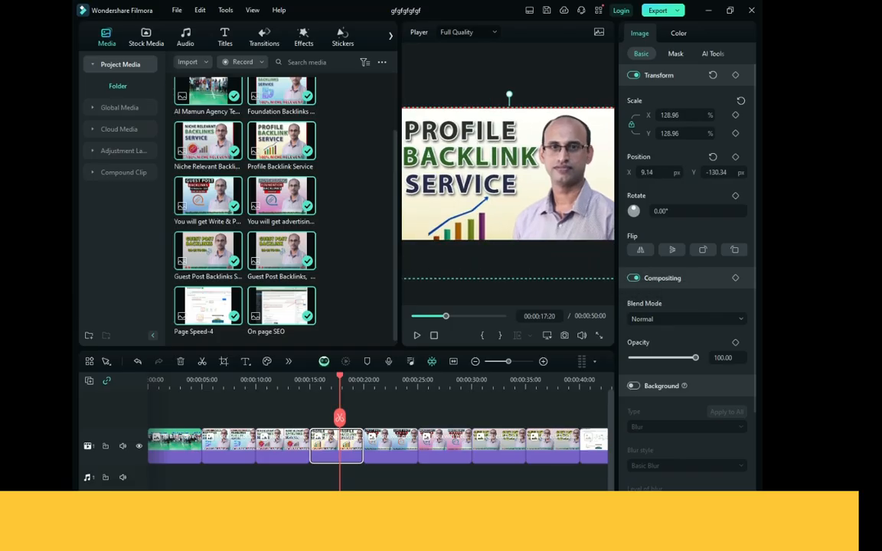
Step: Scale the "10 Website- $50" guest post clip to about 123% and the Advertising Foundation Backlinks clip to about 126%, filling the frame's width
left_click_drag(340, 378, 377, 378)
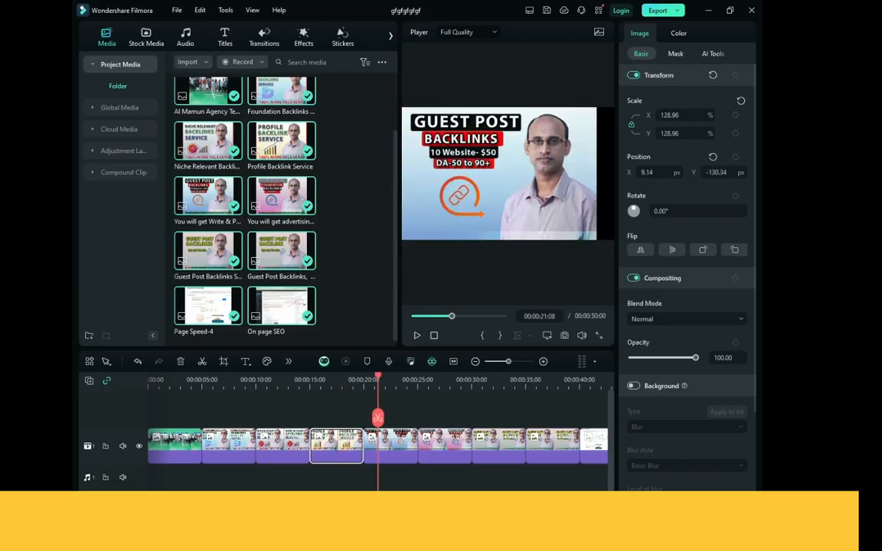
left_click(390, 444)
left_click_drag(596, 253, 614, 270)
left_click(427, 379)
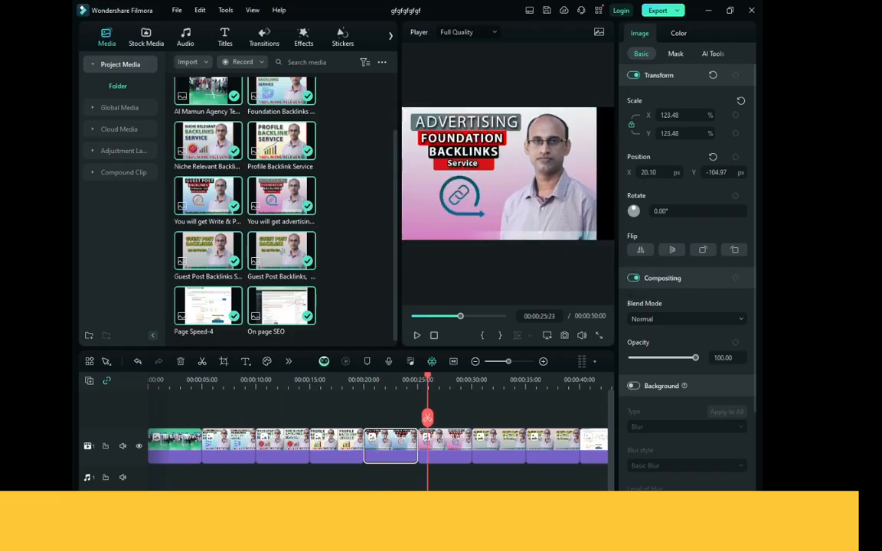
left_click(444, 444)
left_click_drag(596, 252, 614, 274)
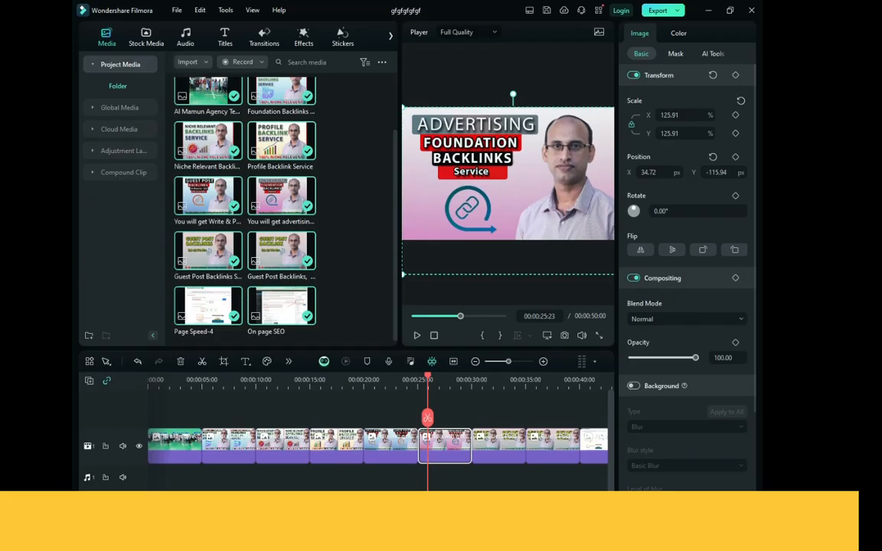
Step: Enlarge both "DA-20 TO 90+" guest post clips until they reach the frame's right edge
left_click(493, 380)
left_click(498, 444)
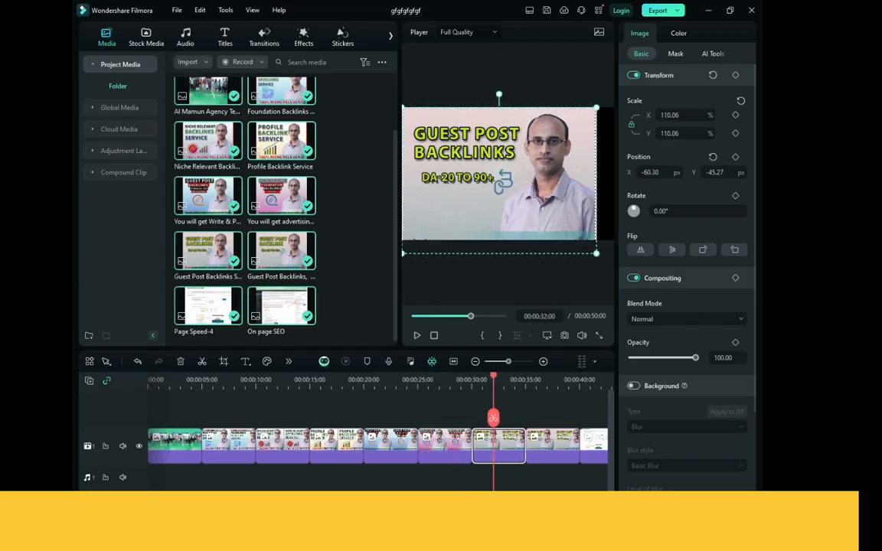
left_click_drag(596, 252, 614, 277)
left_click_drag(493, 377, 545, 377)
left_click(551, 444)
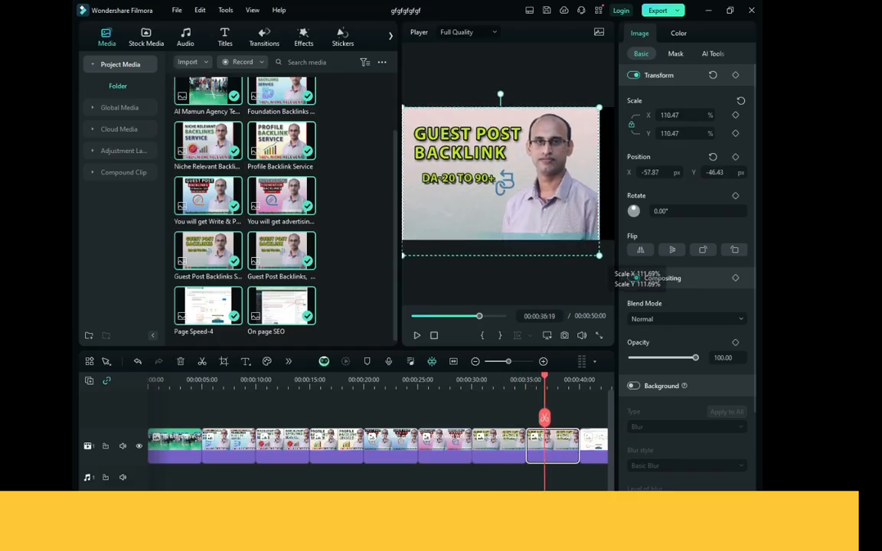
left_click_drag(600, 252, 614, 277)
Step: Scale the On page SEO clip to about 132% so it covers the frame's full width
left_click_drag(544, 377, 593, 376)
left_click(594, 444)
left_click_drag(597, 258, 614, 282)
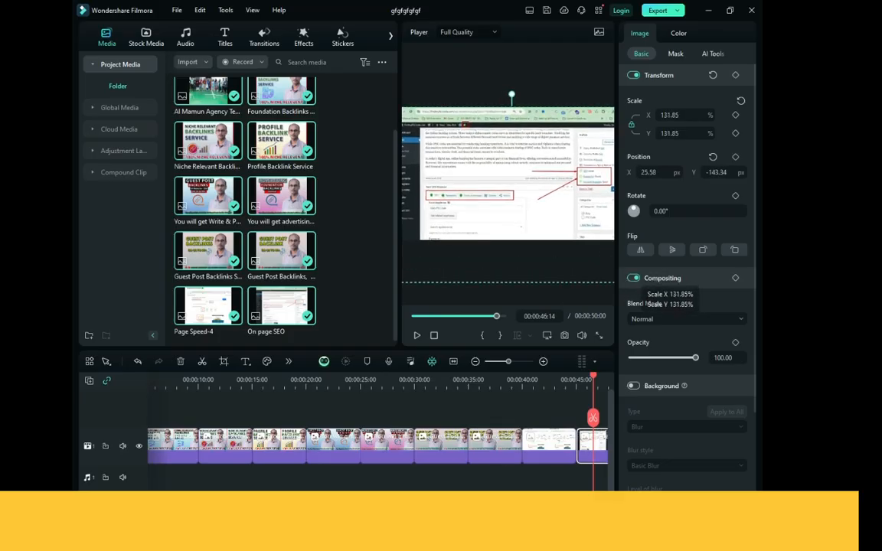
Step: Find the Niche Relevant Backlinks clip in the sequence and scale it to about 126% to fill the frame's width
left_click_drag(508, 361, 503, 361)
left_click_drag(345, 377, 307, 376)
left_click(177, 379)
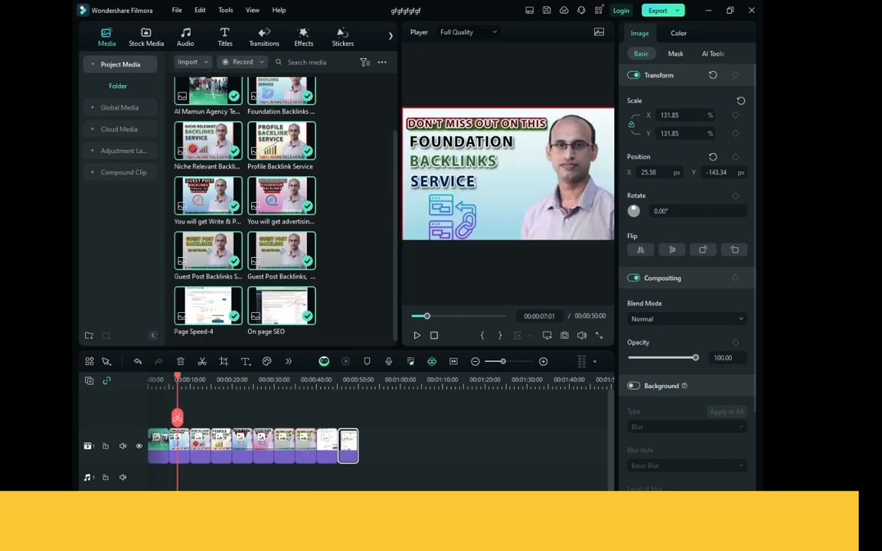
left_click(202, 378)
left_click(200, 444)
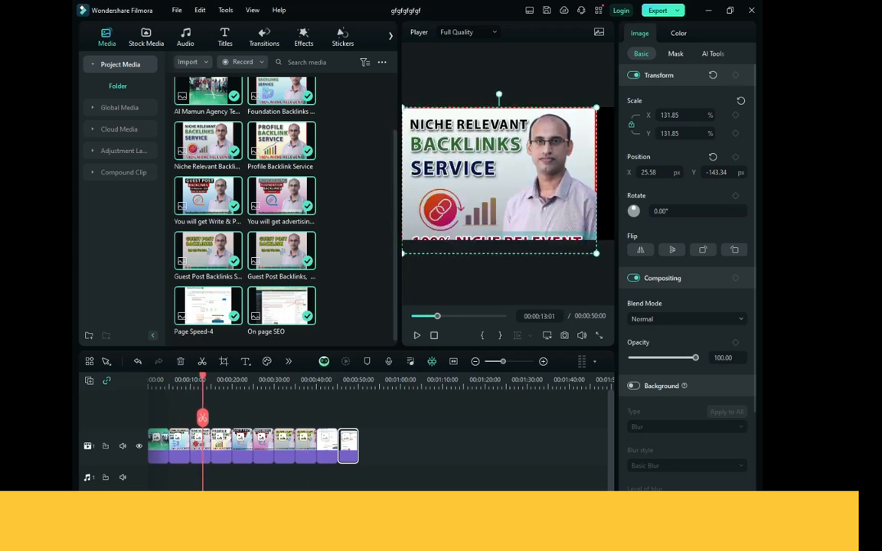
left_click_drag(597, 253, 623, 274)
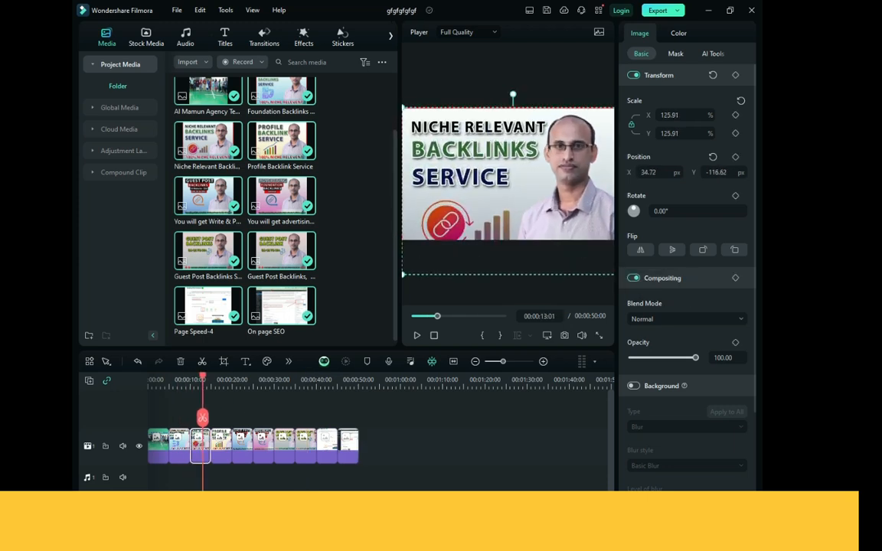
Step: Scrub through the image sequence to check how the resized clips fill the frame
left_click(216, 379)
left_click_drag(216, 379, 157, 379)
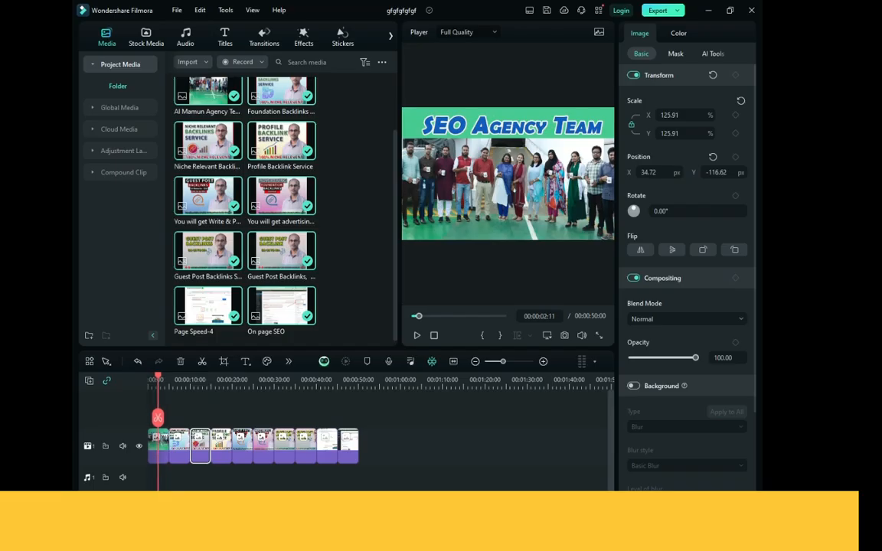
left_click_drag(158, 379, 297, 379)
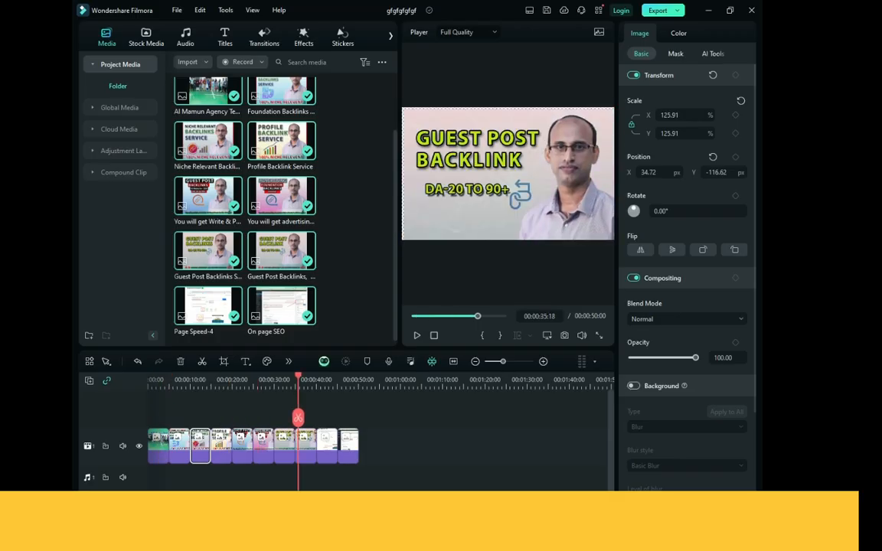
key("ctrl+equal")
key("ctrl+equal")
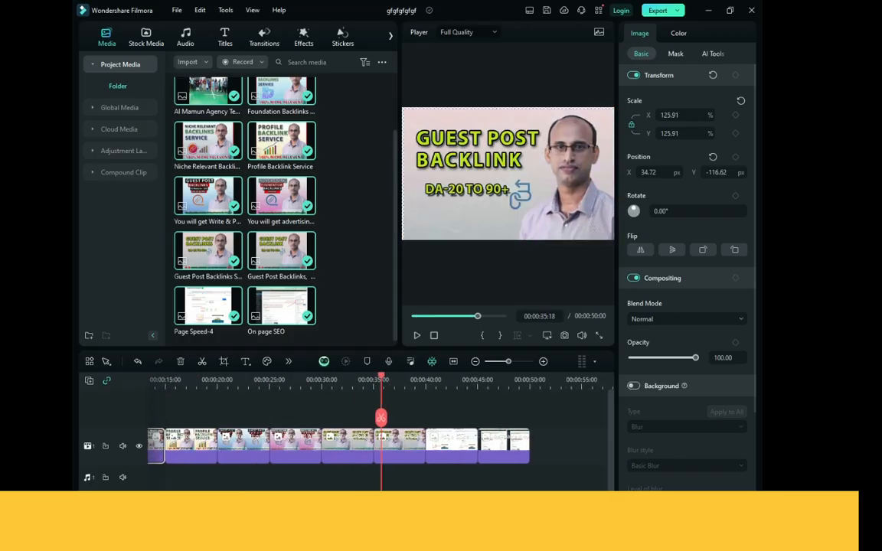
Step: Point out the joins between the timeline clips with red arrows on a temporary screen capture and discard it
key("Escape")
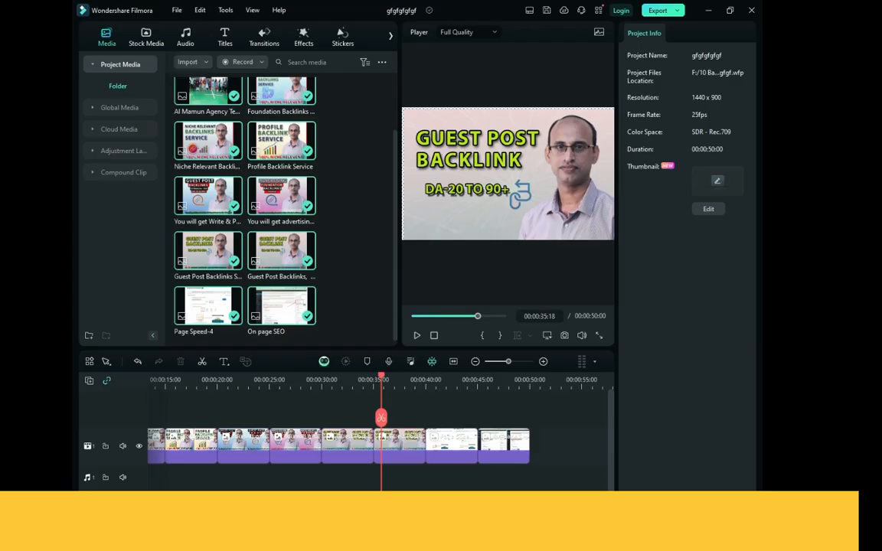
key("Print")
left_click_drag(73, 72, 762, 534)
mouse_move(531, 282)
left_mouse_down()
mouse_move(502, 355)
mouse_move(506, 419)
mouse_move(480, 425)
left_mouse_up()
left_click_drag(454, 339, 427, 422)
left_click_drag(335, 357, 373, 422)
left_click_drag(284, 381, 320, 423)
left_click_drag(225, 373, 264, 424)
mouse_move(204, 385)
left_mouse_down()
mouse_move(223, 423)
mouse_move(215, 424)
left_mouse_up()
left_click_drag(170, 376, 172, 388)
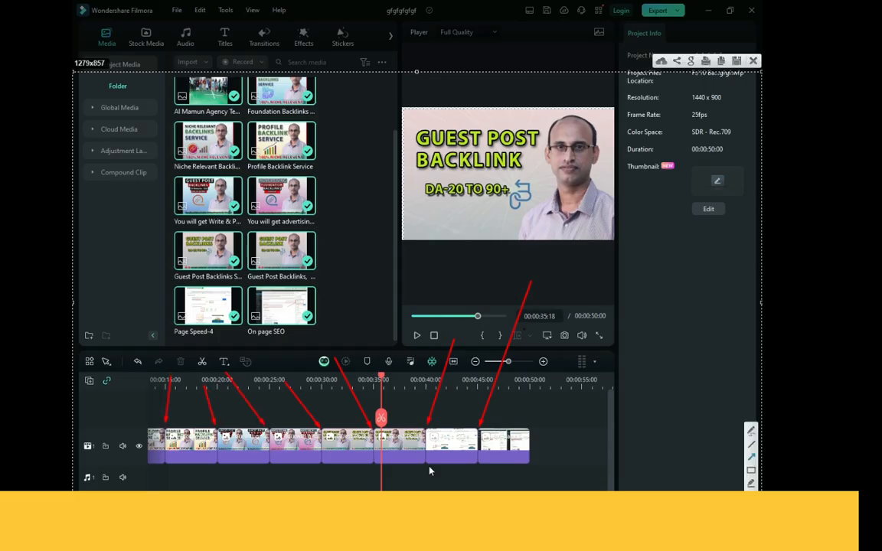
left_click_drag(109, 433, 139, 434)
key("Escape")
Step: Return the playhead to the Foundation Backlinks Service clip and check its framing in the preview
mouse_move(509, 362)
left_mouse_down()
mouse_move(518, 362)
mouse_move(491, 361)
mouse_move(530, 361)
mouse_move(506, 362)
left_mouse_up()
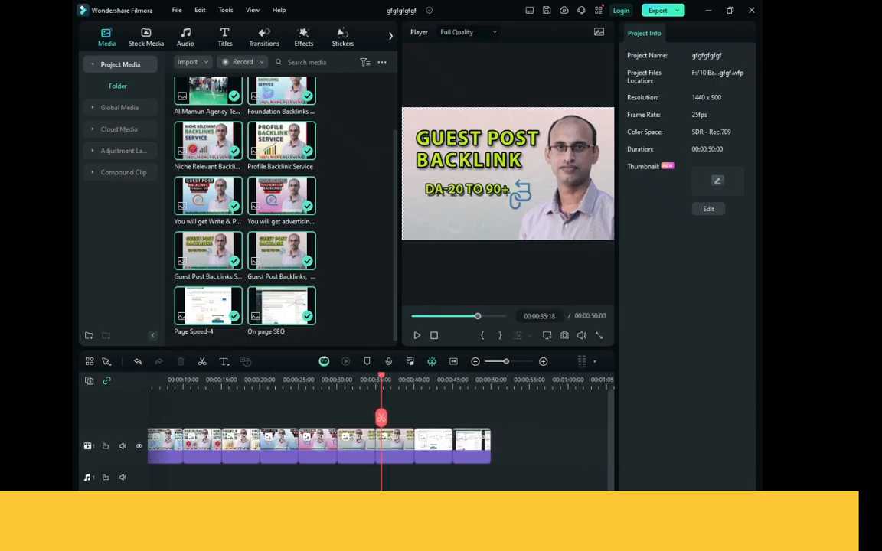
left_click_drag(382, 417, 166, 417)
left_click(165, 444)
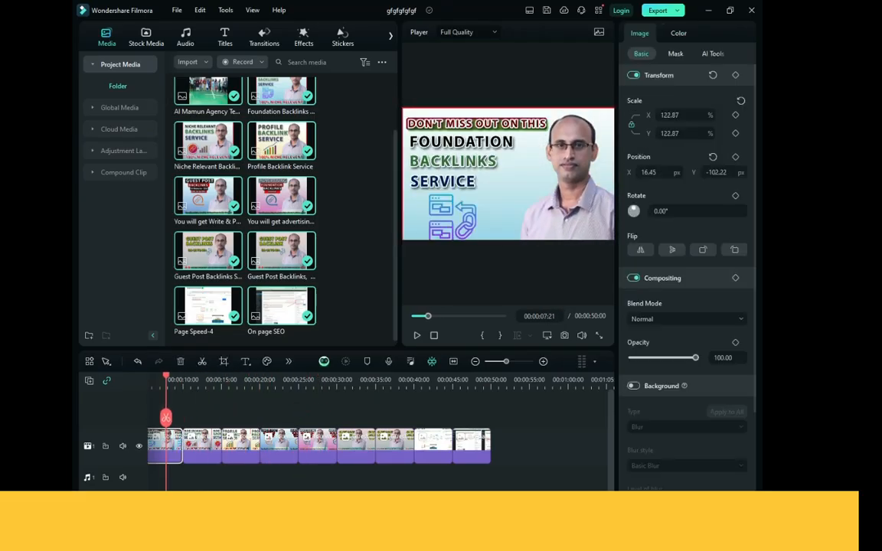
left_click_drag(166, 417, 173, 417)
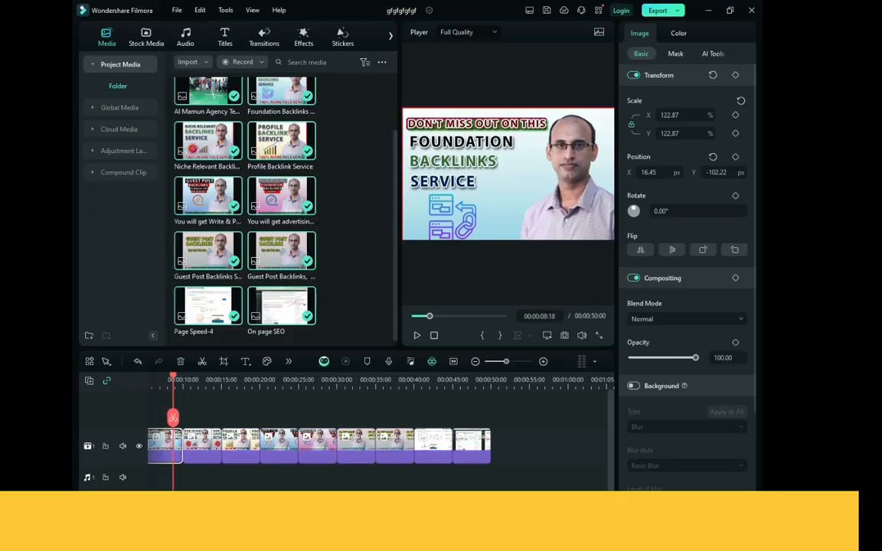
left_click(186, 410)
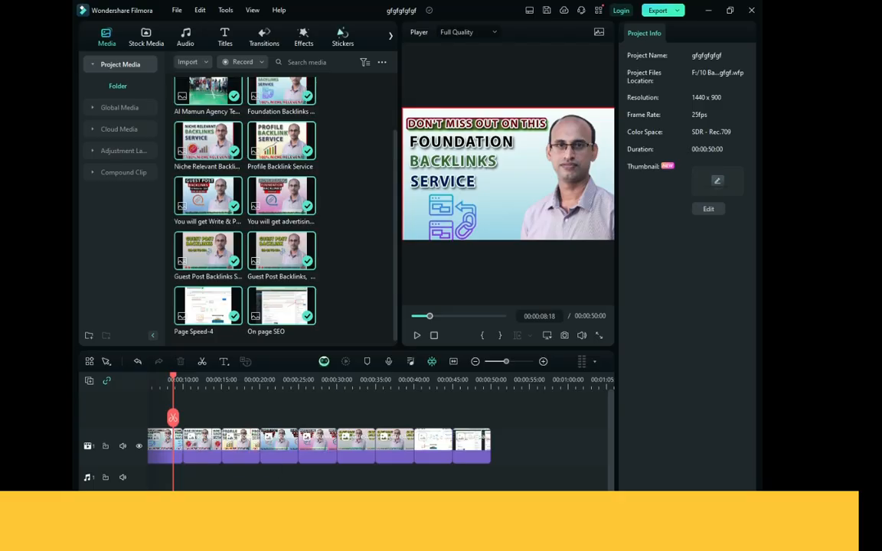
Step: Open the video effects library and outline its categories in red on a temporary screen capture, discarding the capture
left_click(304, 37)
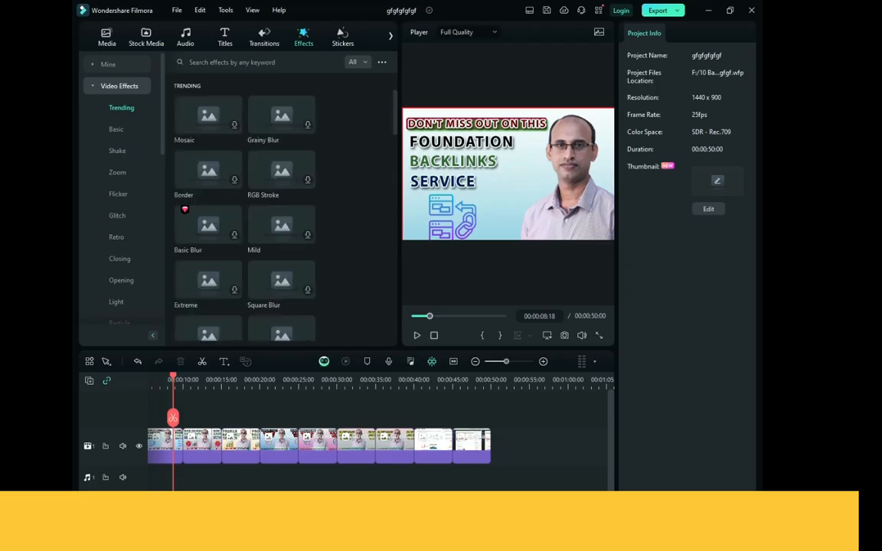
key("Print")
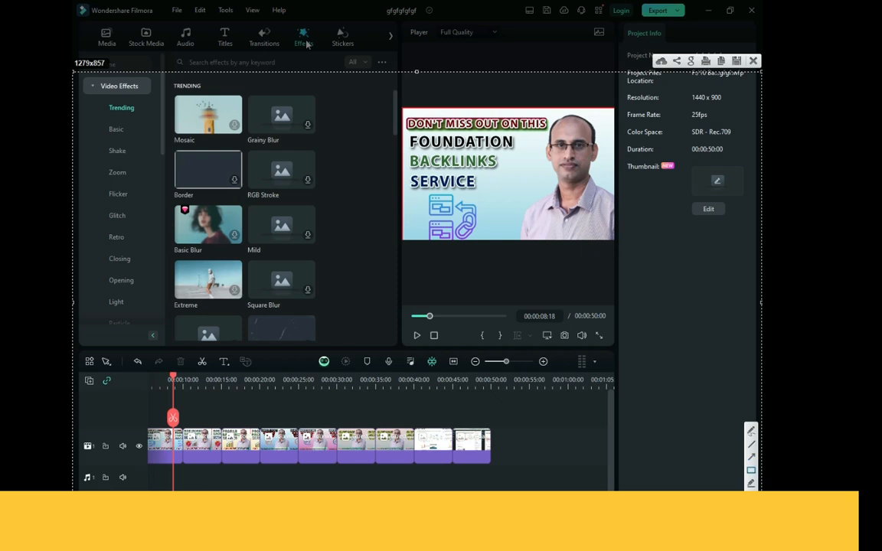
left_click_drag(83, 80, 152, 98)
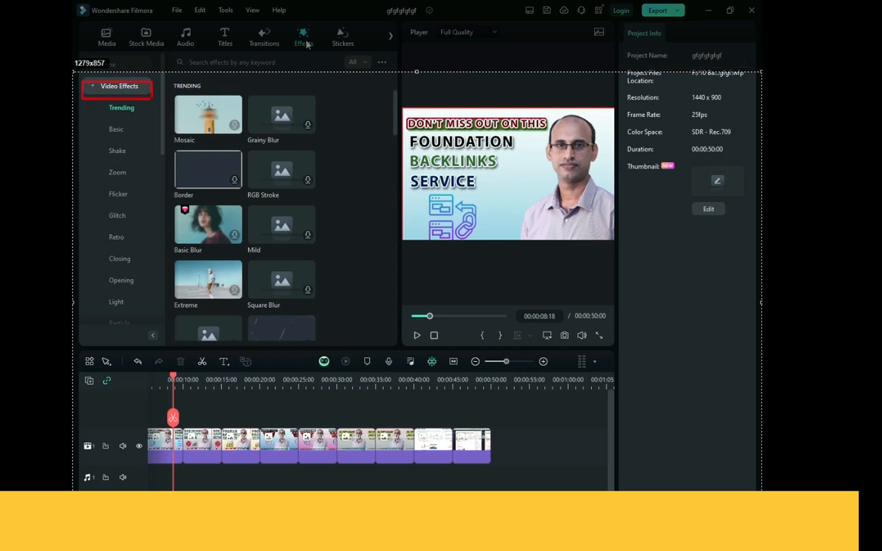
mouse_move(98, 101)
left_mouse_down()
mouse_move(139, 112)
mouse_move(159, 132)
left_mouse_up()
left_click_drag(94, 141, 165, 159)
left_click_drag(90, 166, 163, 179)
left_click_drag(94, 187, 171, 201)
left_click_drag(99, 209, 168, 223)
left_click_drag(95, 230, 147, 246)
left_click_drag(94, 251, 147, 272)
mouse_move(86, 274)
left_mouse_down()
mouse_move(139, 287)
mouse_move(142, 304)
left_mouse_up()
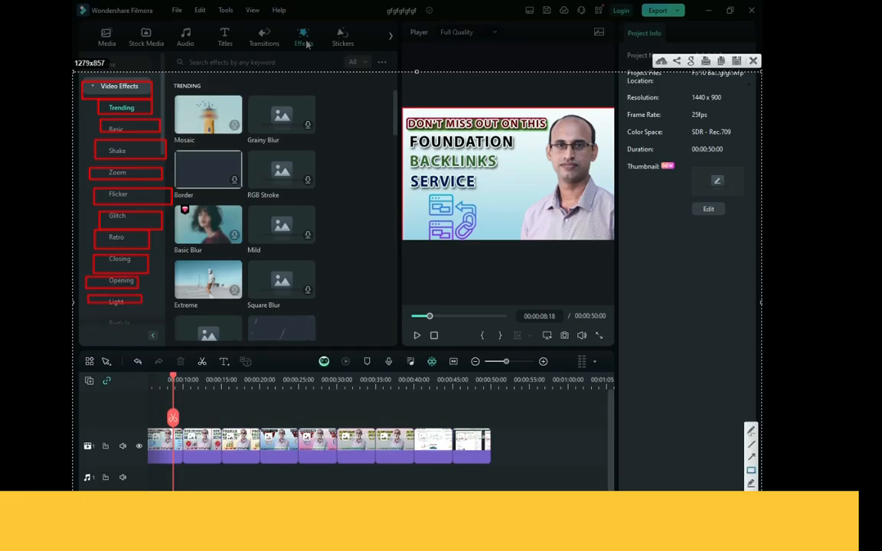
key("Escape")
Step: Try the Slow Zoom effect on the Foundation Backlinks Service clip, undoing it after a preview
left_click(117, 172)
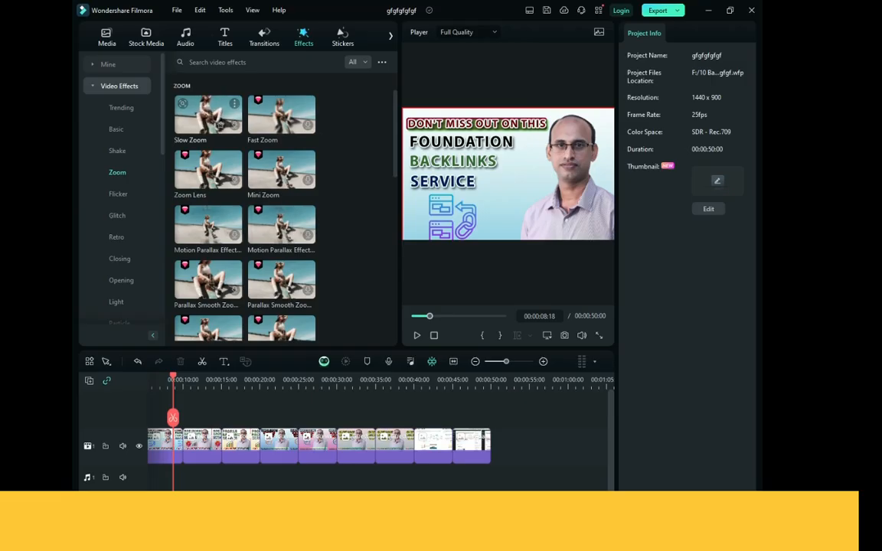
left_click_drag(208, 114, 166, 444)
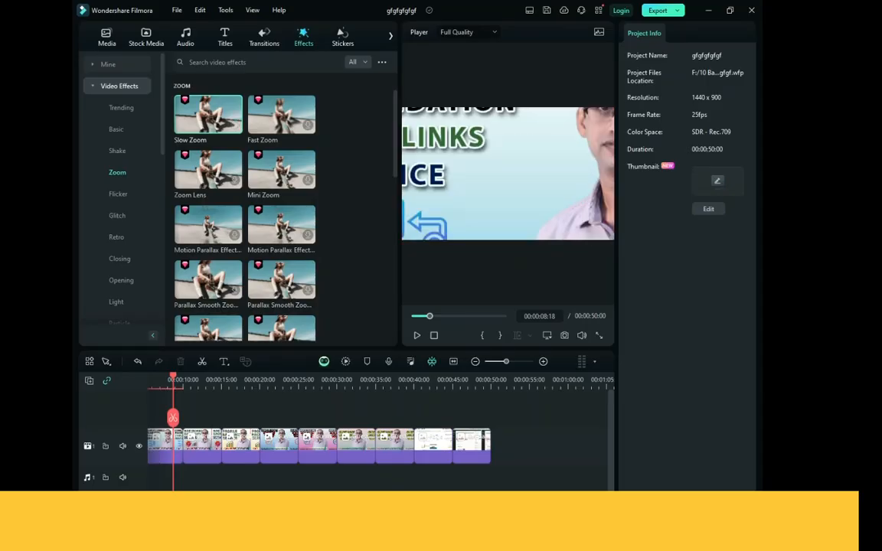
key("Home")
left_click_drag(150, 417, 174, 417)
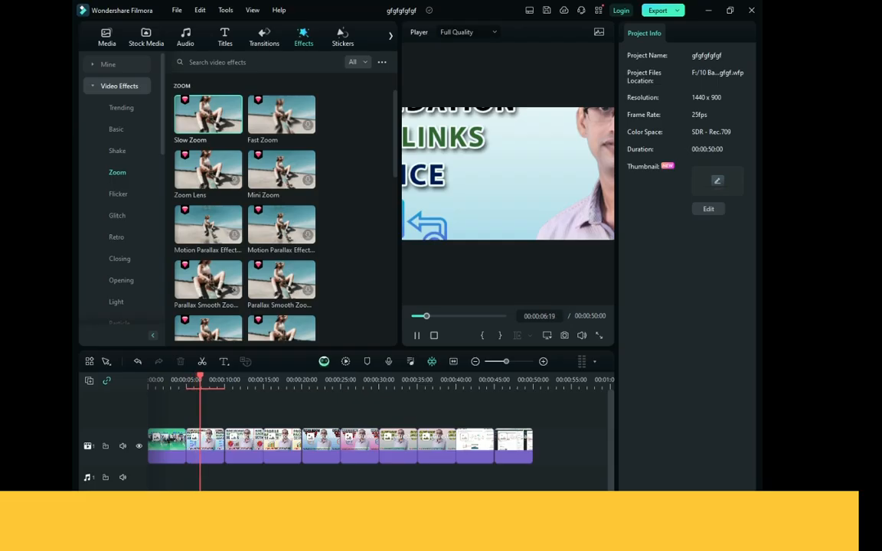
key("space")
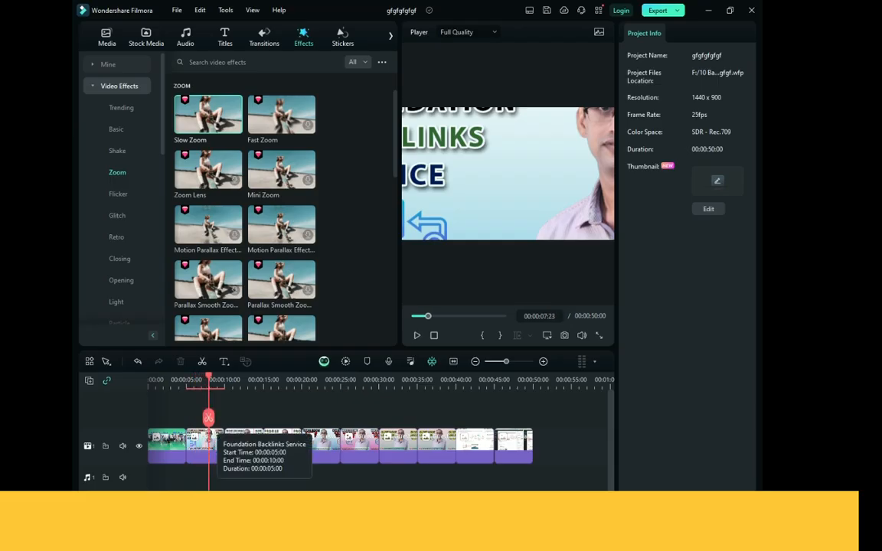
left_click(206, 443)
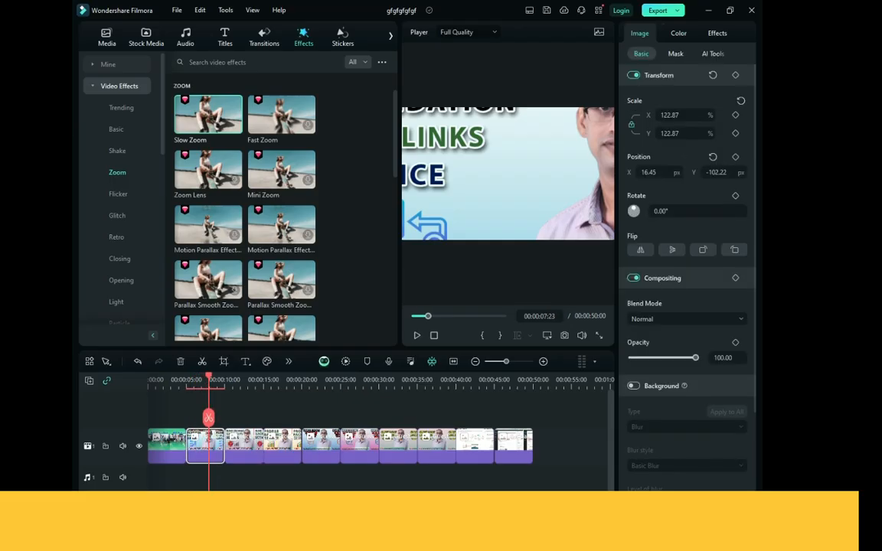
key("ctrl+z")
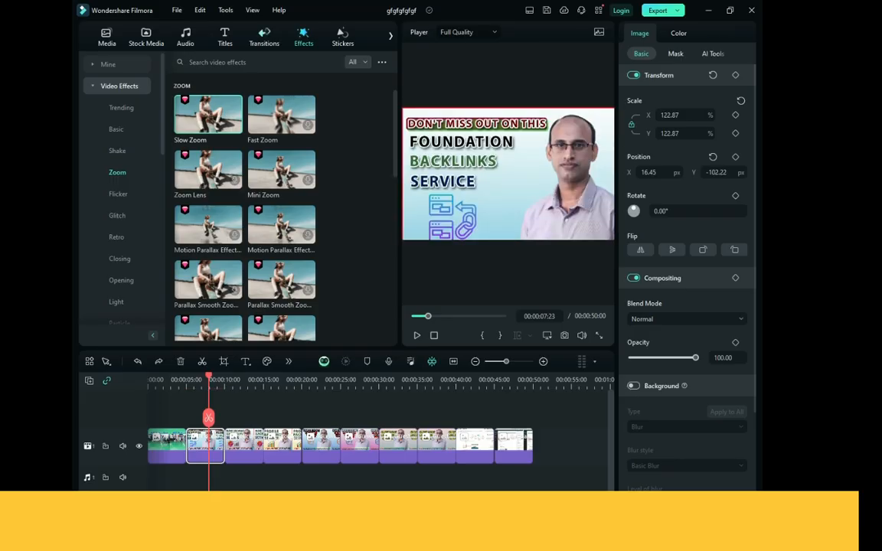
Step: Add a Dissolve transition between the SEO Agency Team clip and the Foundation Backlinks Service clip
left_click(264, 37)
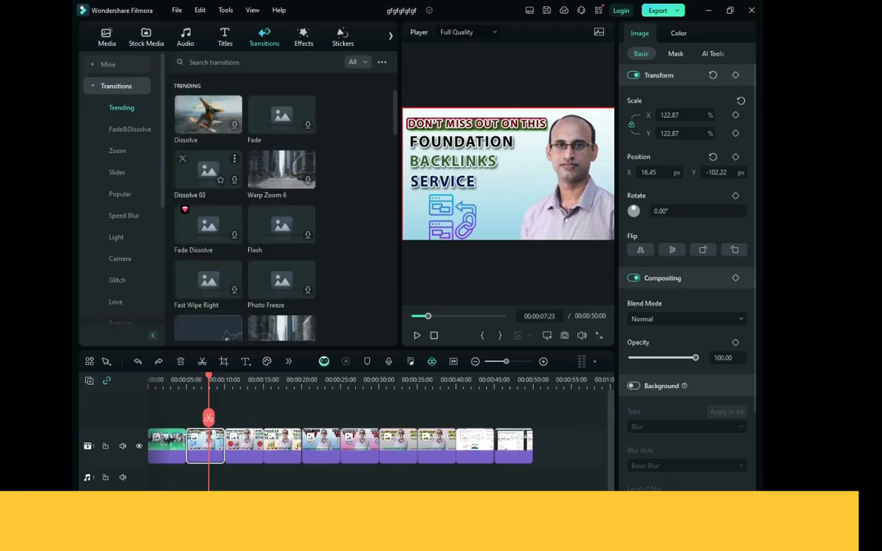
left_click(291, 410)
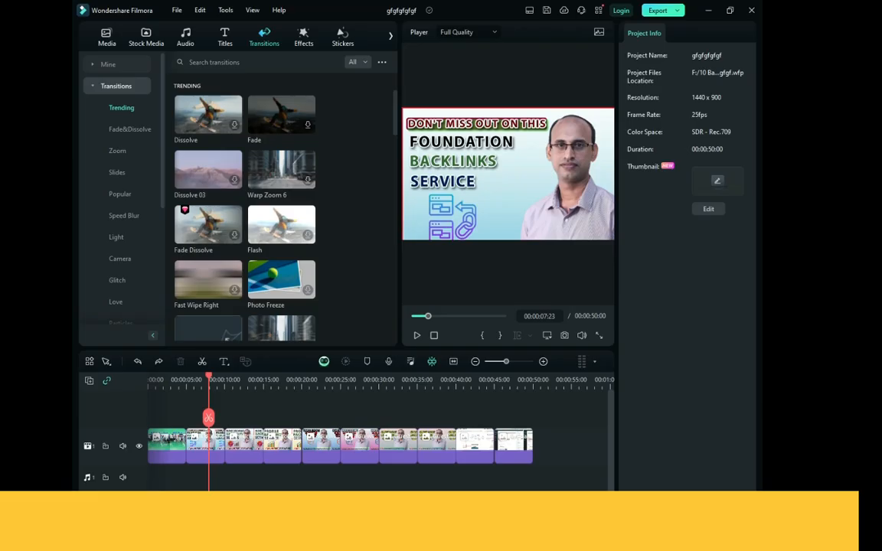
left_click_drag(208, 376, 154, 377)
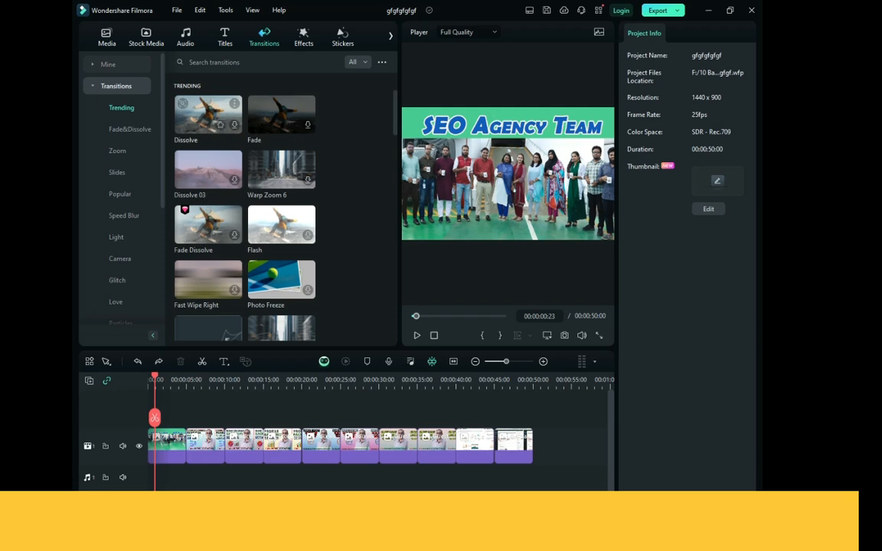
left_click(207, 115)
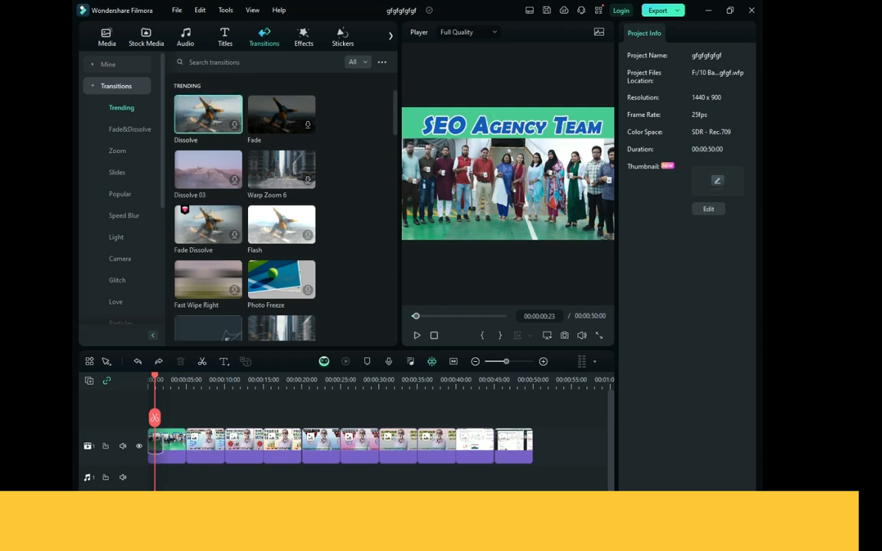
left_click_drag(155, 442, 185, 448)
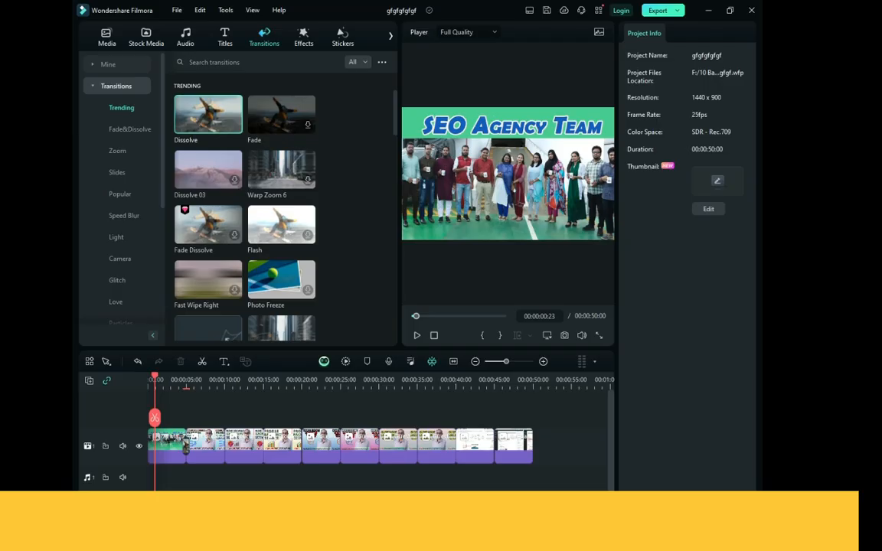
Step: Add a Warp Zoom 6 transition between the Foundation Backlinks and Niche Relevant Backlinks clips and play it back
left_click(281, 170)
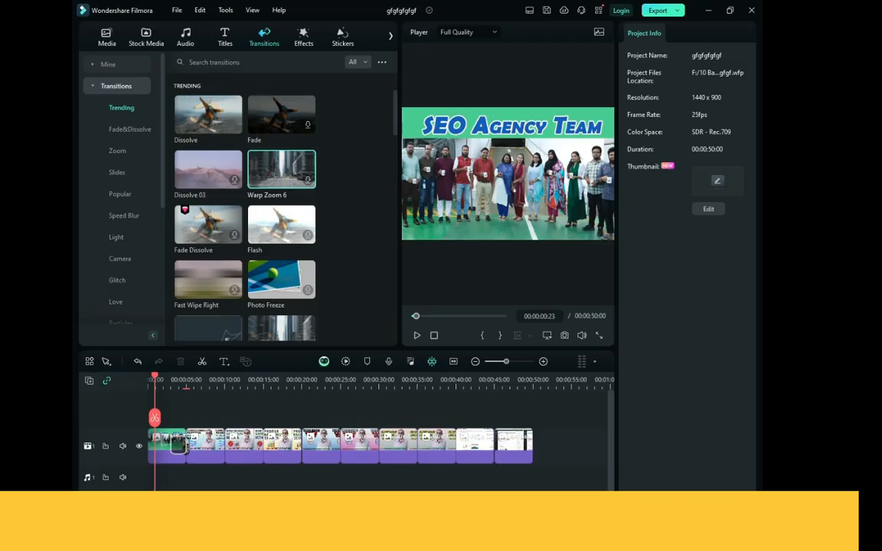
left_click_drag(179, 445, 227, 446)
left_click(249, 499)
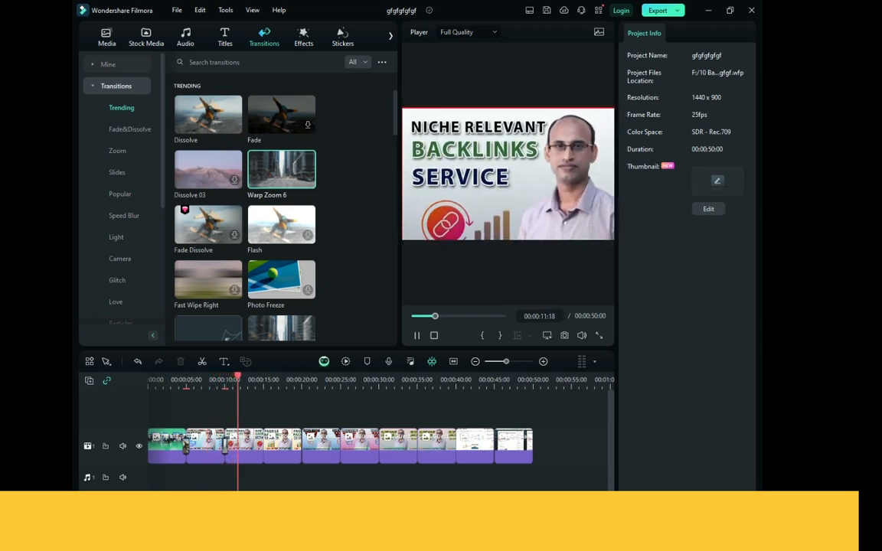
key("space")
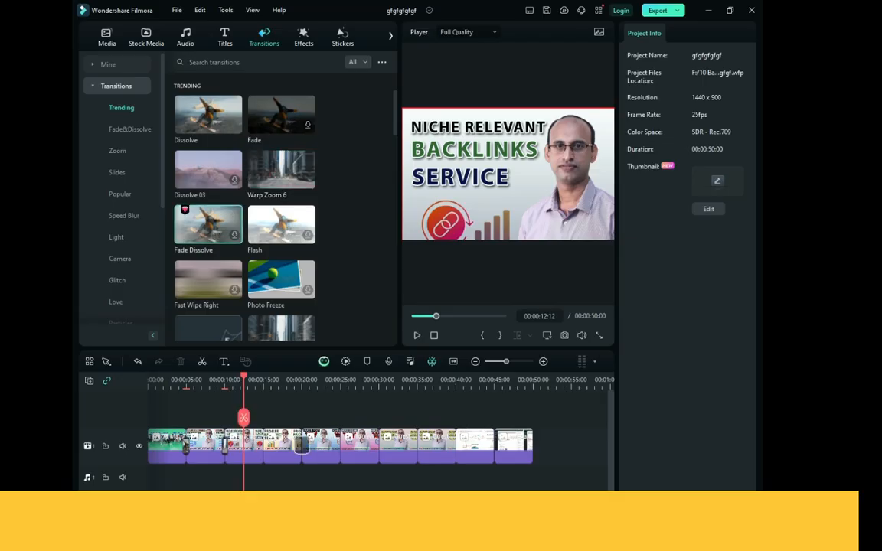
Step: Add a 19-frame Fade Dissolve at the start of the Profile Backlink Service clip and a 22-frame Flash transition at its end
left_click_drag(301, 444, 266, 445)
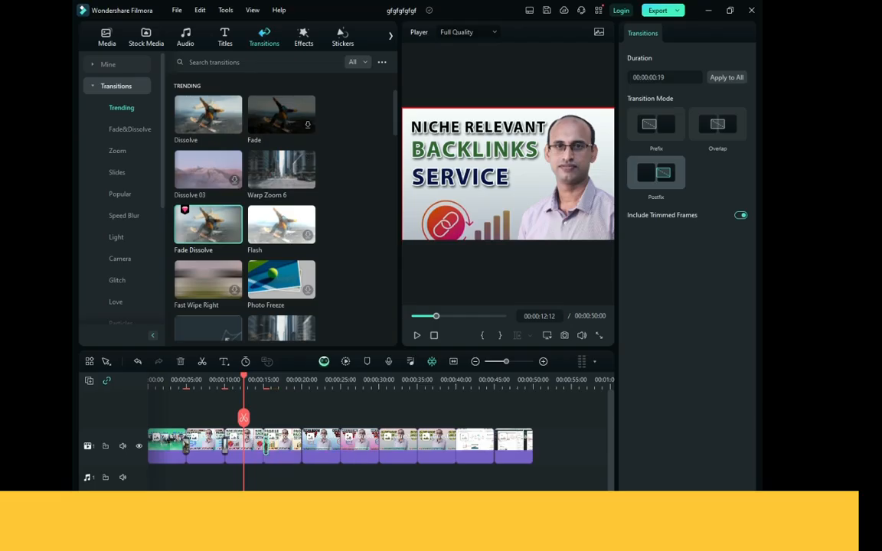
left_click(283, 380)
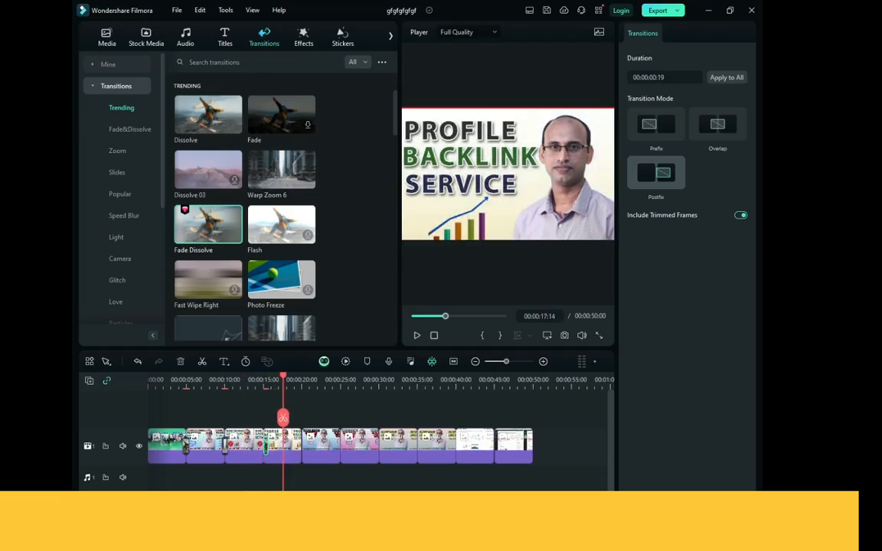
left_click_drag(280, 225, 301, 445)
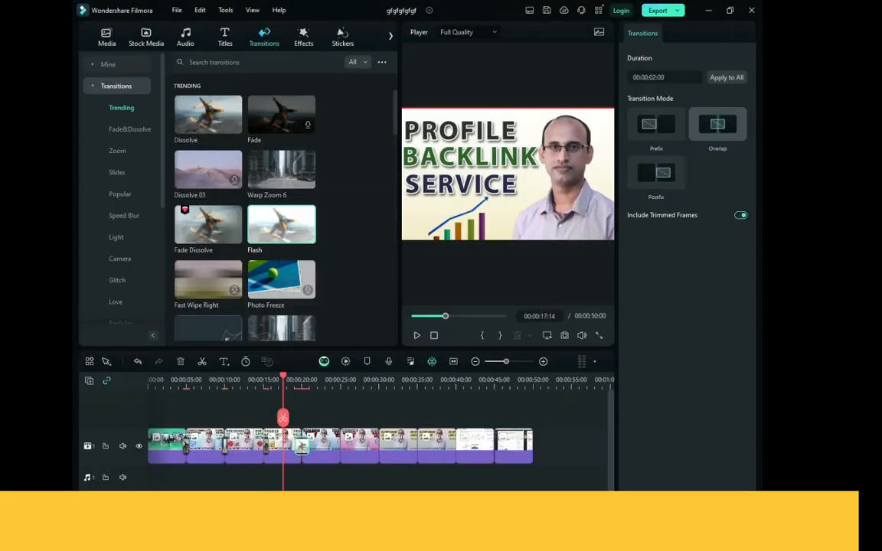
left_click_drag(301, 445, 298, 446)
Step: Add a Fast Wipe Right transition at the start of the Advertising Foundation Backlinks clip and shorten it to 17 frames
left_click_drag(283, 377, 323, 377)
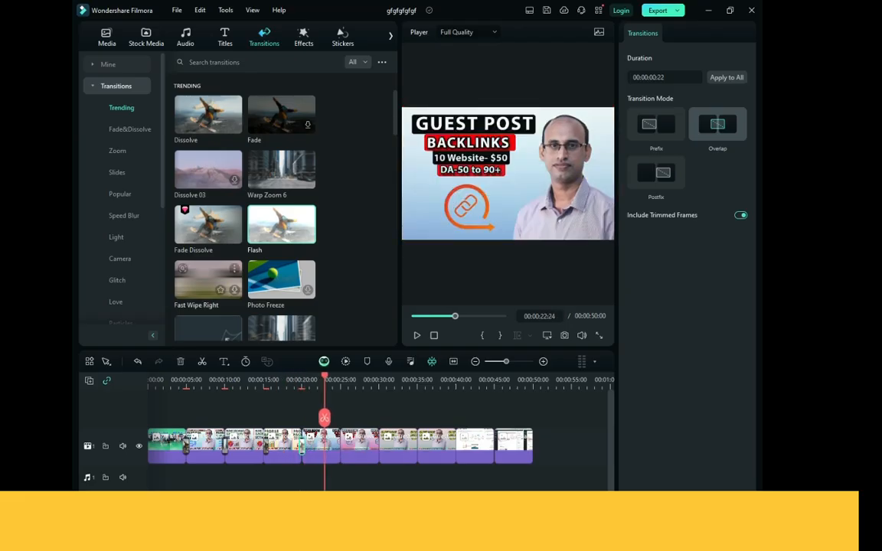
left_click_drag(340, 445, 346, 445)
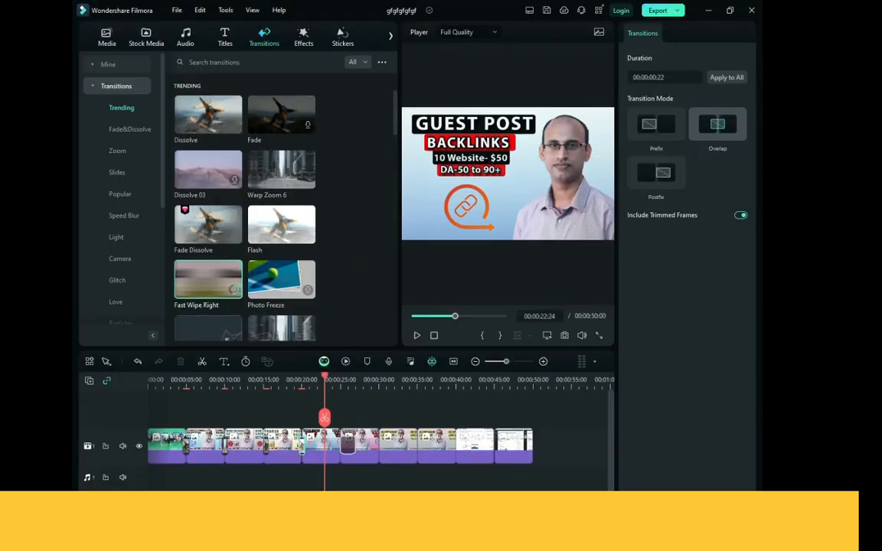
left_click(348, 446)
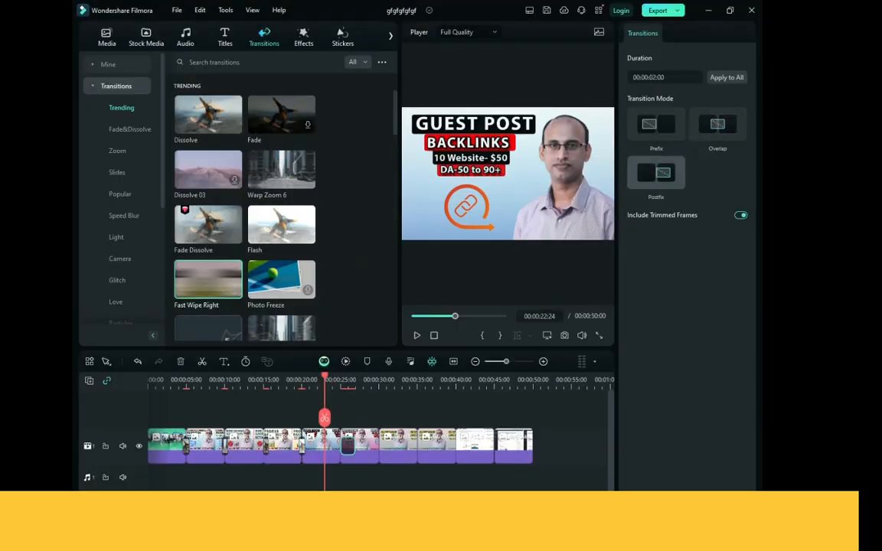
left_click_drag(354, 445, 344, 446)
Step: Add a 22-frame Warp Zoom 3 transition after the Advertising Foundation Backlinks clip and a Lens Zoom between the two "DA-20 TO 90+" guest post clips
left_click_drag(325, 377, 366, 376)
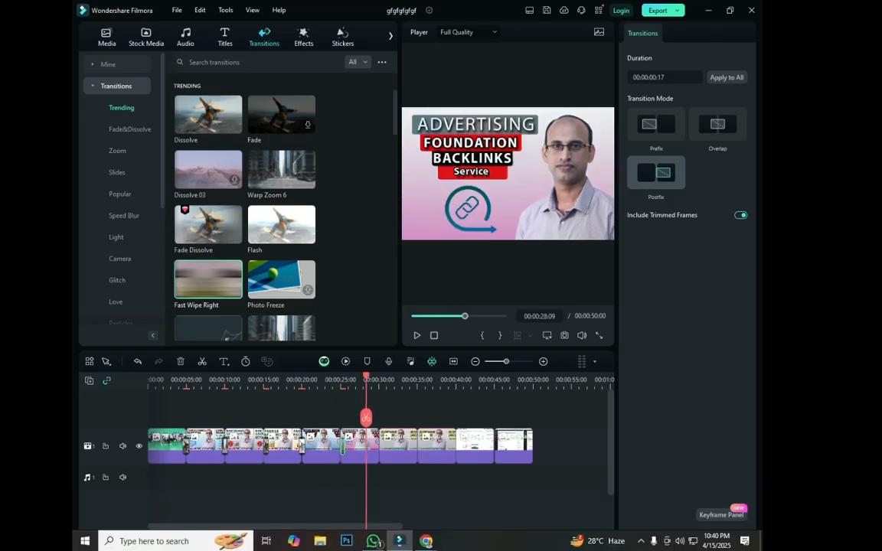
scroll(227, 176, "down", 3)
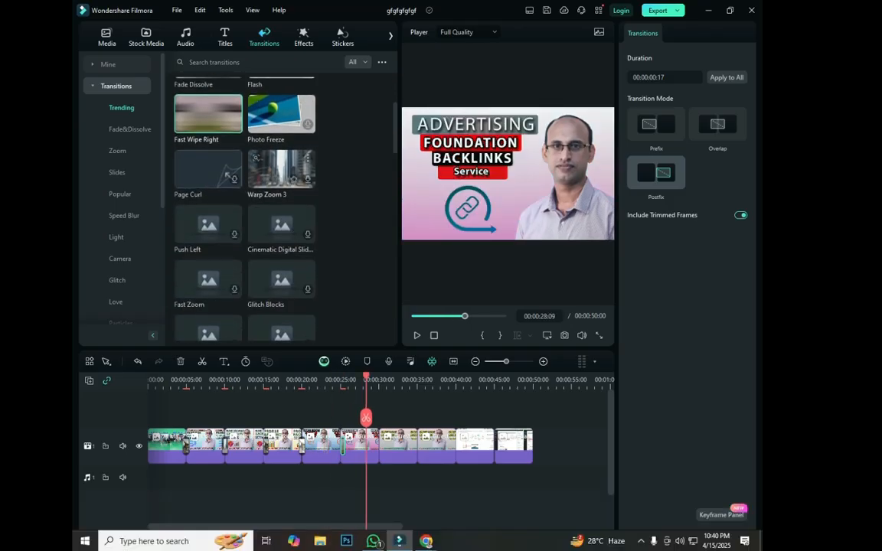
left_click_drag(282, 169, 380, 446)
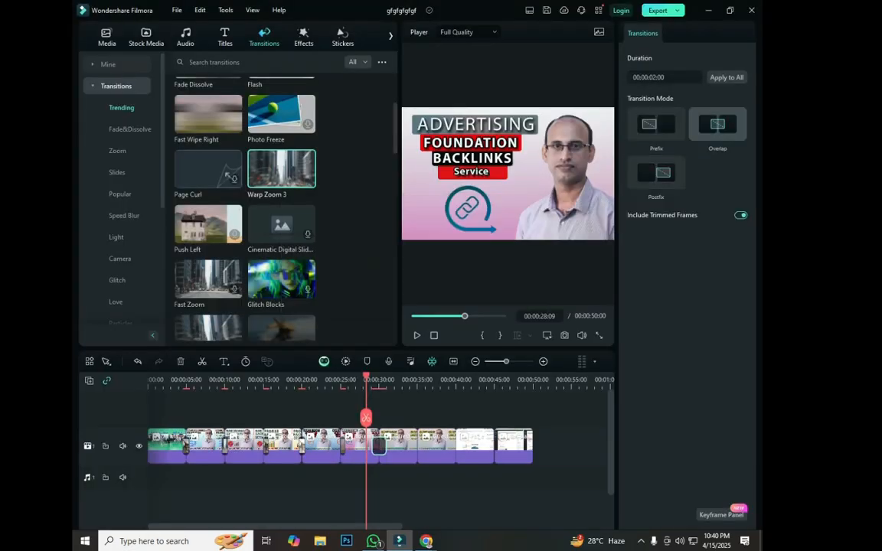
scroll(245, 207, "down", 3)
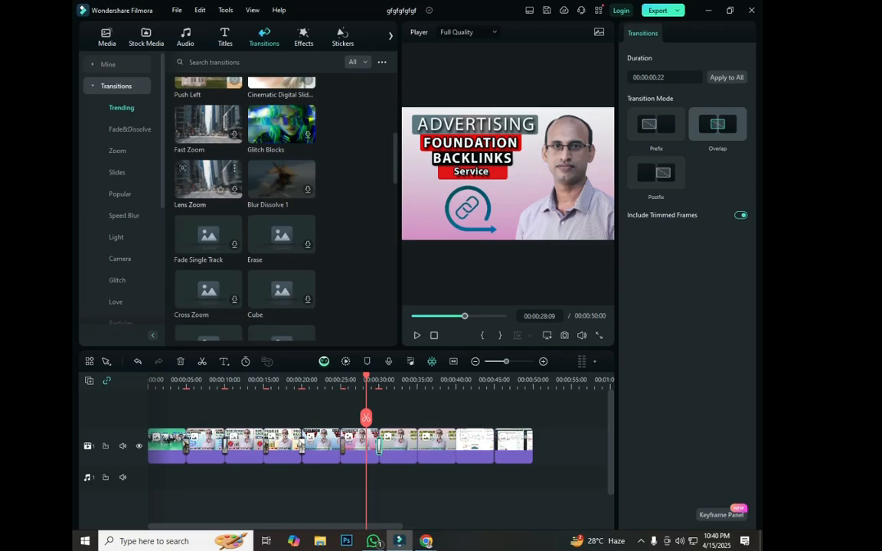
left_click_drag(209, 180, 417, 446)
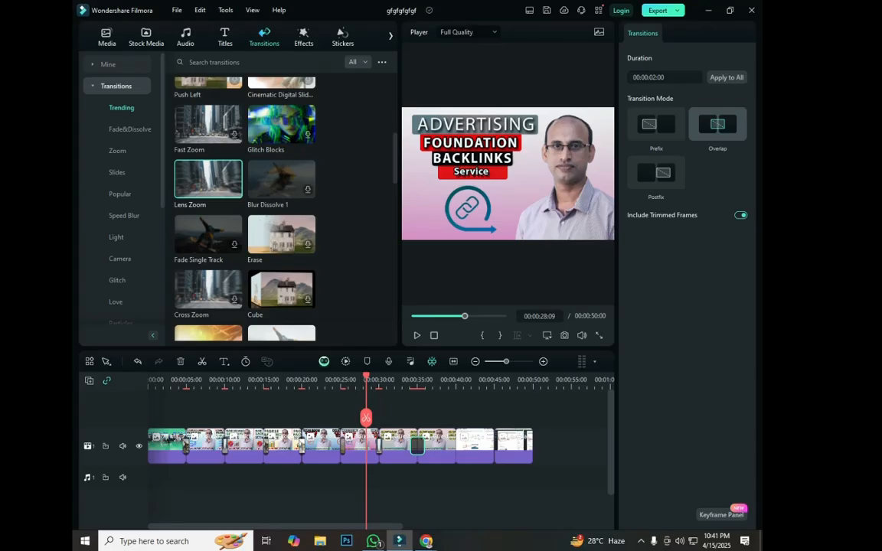
Step: Shorten the Lens Zoom transition between the guest post clips and add a 12-frame Fade Single Track at the start of the ninth clip
left_click_drag(424, 446, 415, 446)
left_click_drag(207, 235, 457, 445)
Step: Add an Erase transition between the last two clips and shorten it
scroll(281, 180, "down", 2)
left_click(281, 159)
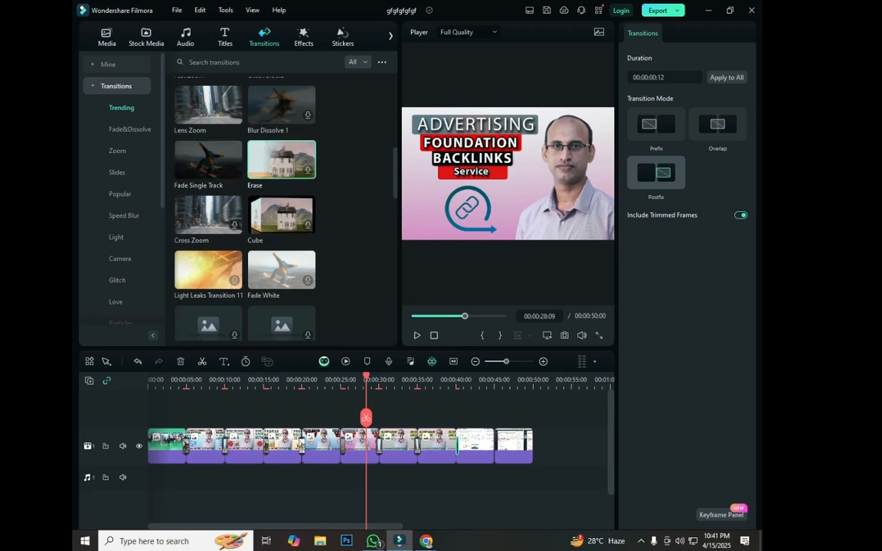
left_click_drag(494, 444, 494, 444)
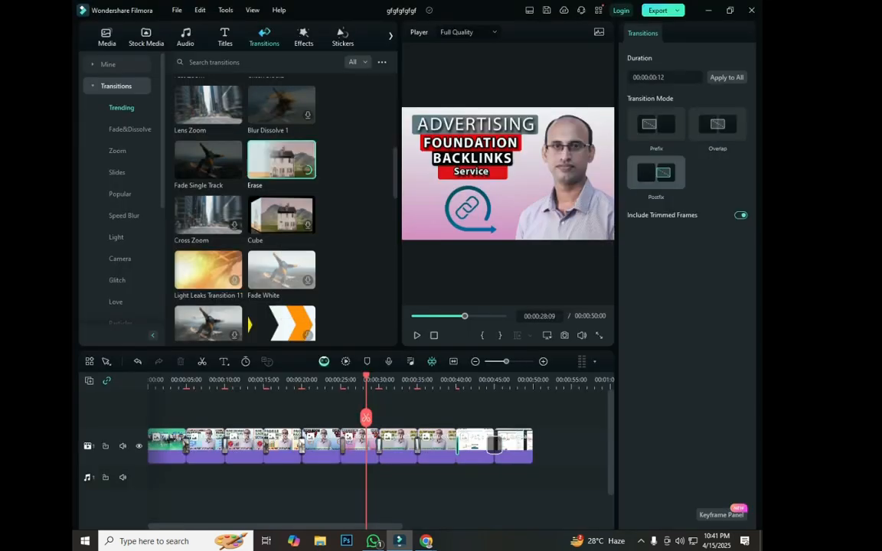
left_click(499, 446)
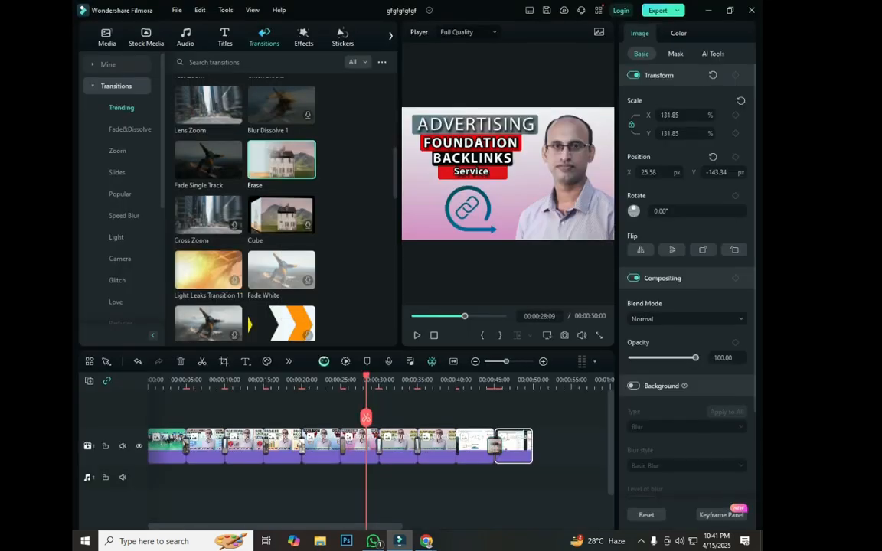
left_click_drag(500, 446, 497, 445)
left_click(501, 486)
Step: Play the whole video from the start to review all the transitions
left_click_drag(366, 380, 148, 380)
key("space")
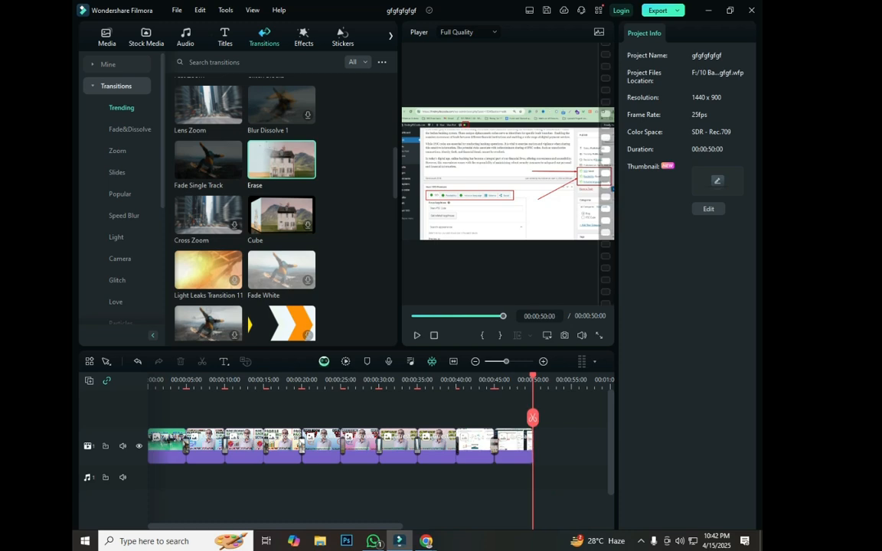
key("space")
key("space")
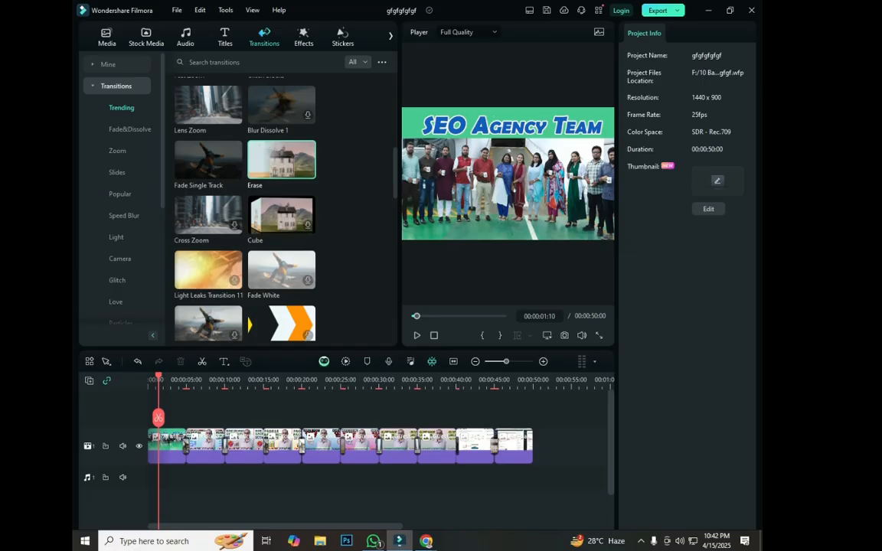
Step: Keyframe the SEO Agency Team clip's X position: 0 px at 00:00:00:11, 128 px at 00:00:01:21 and -75 px at 00:00:04:02
left_click_drag(158, 377, 155, 378)
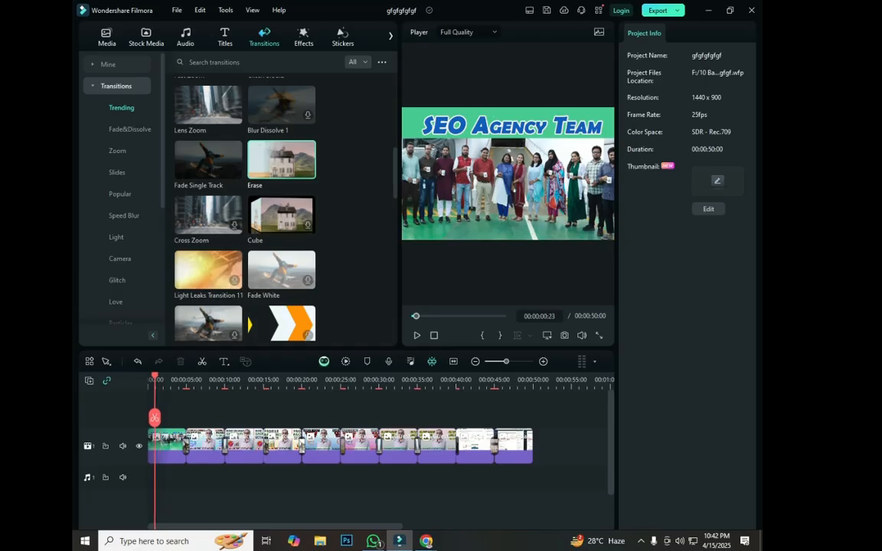
left_click(167, 446)
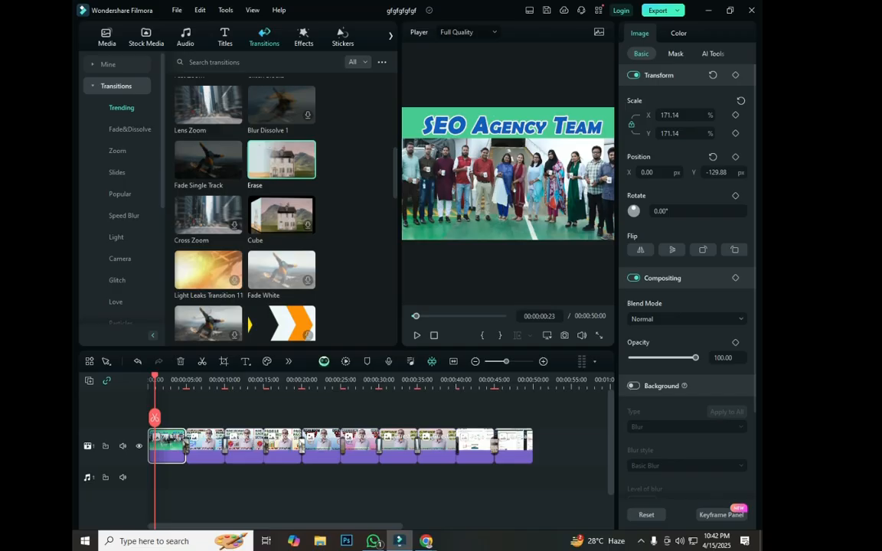
left_click_drag(154, 376, 150, 377)
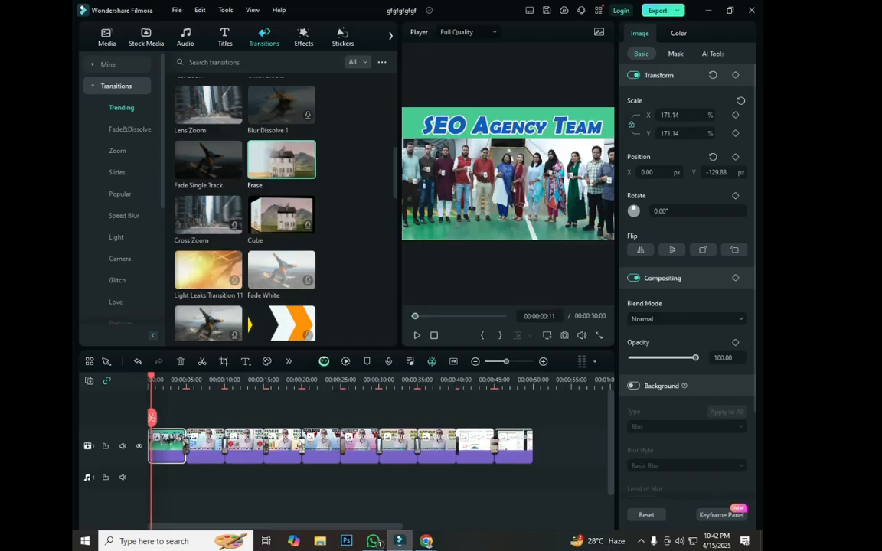
left_click(735, 157)
left_click_drag(150, 376, 161, 377)
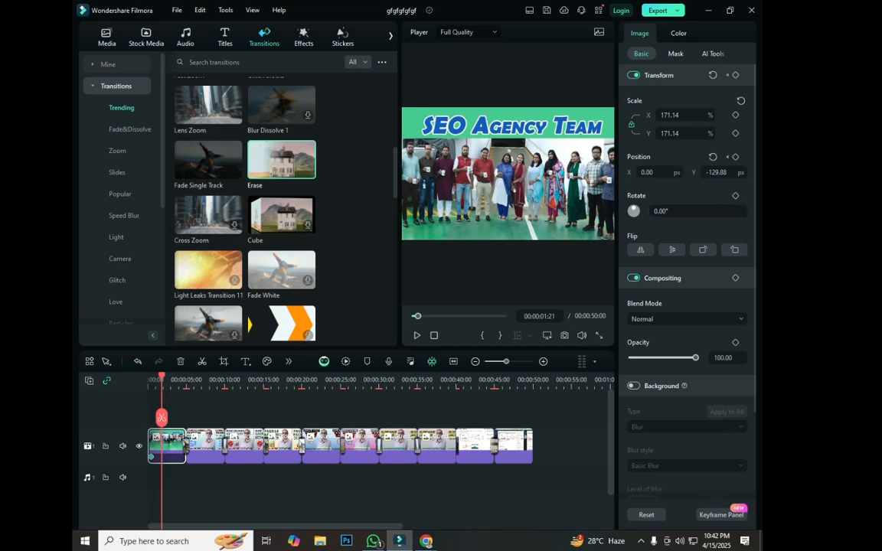
left_click_drag(648, 173, 746, 173)
left_click_drag(161, 378, 179, 379)
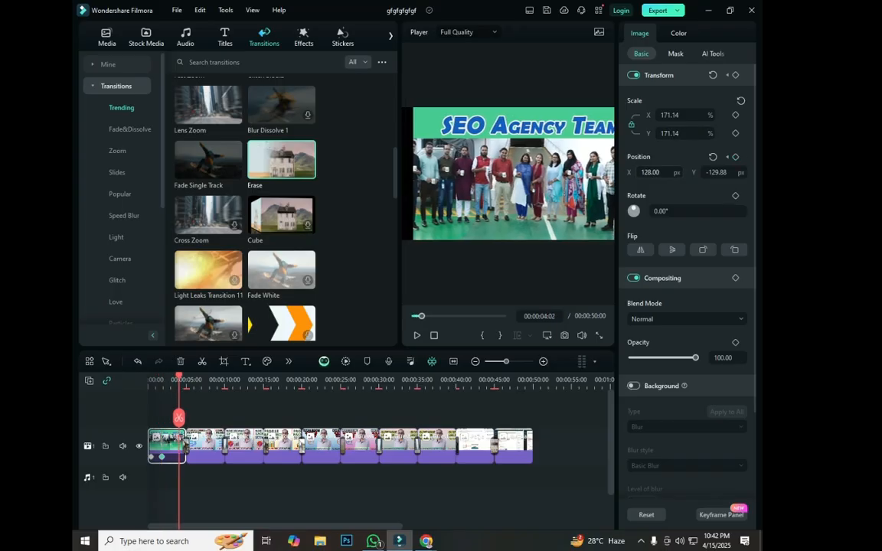
left_click_drag(657, 173, 501, 172)
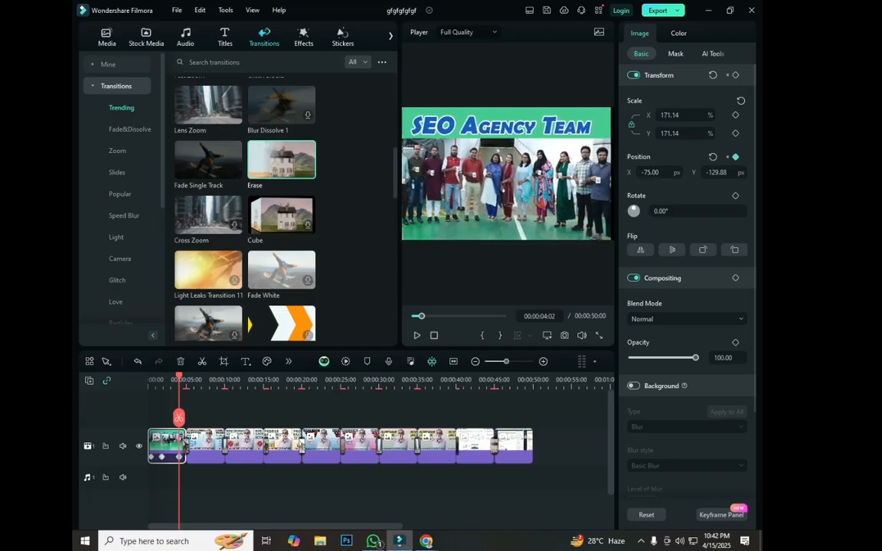
Step: Play back the SEO Agency Team clip's position animation and place the playhead at 00:00:05:13 in the Foundation Backlinks clip
key("Home")
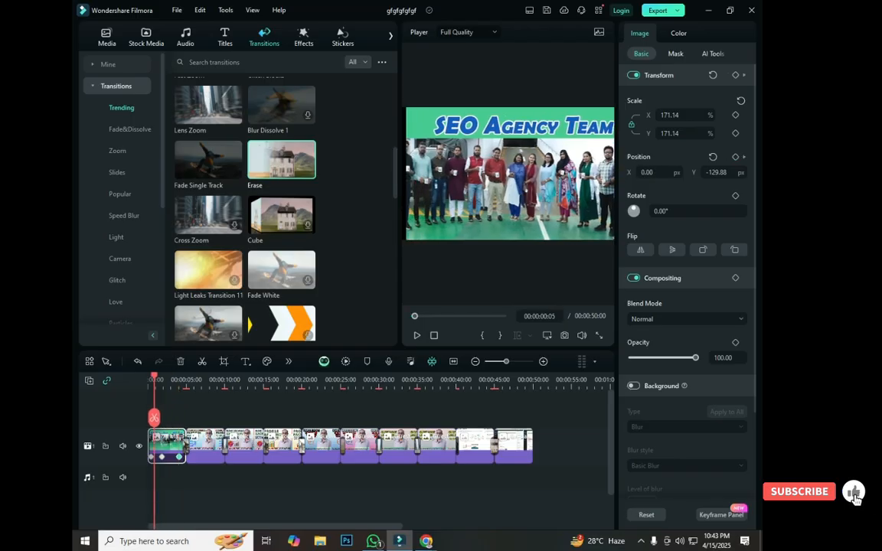
key("space")
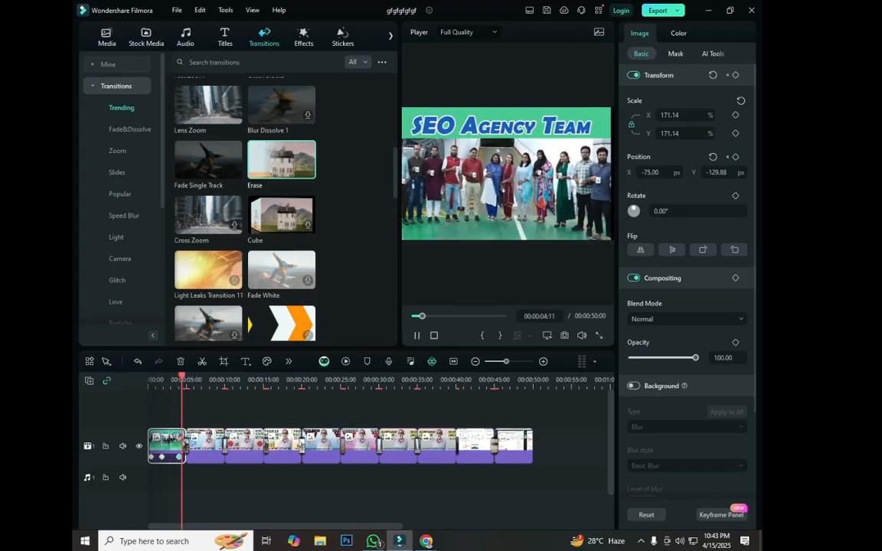
key("space")
key("Left")
key("Left")
key("Left")
key("Left")
key("Left")
key("Left")
key("Left")
key("Left")
key("Left")
key("Left")
key("Left")
key("Left")
key("Left")
key("Left")
key("Left")
key("Left")
key("Left")
key("Left")
key("Left")
key("Left")
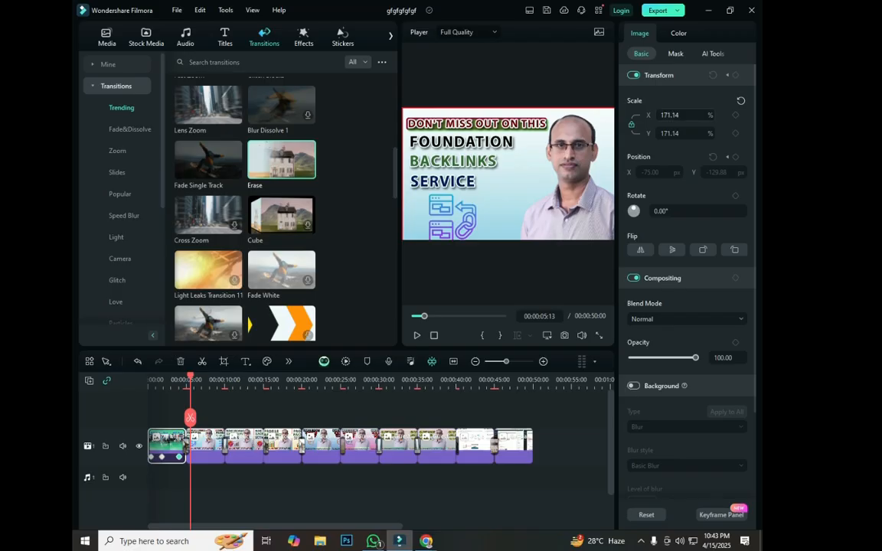
Step: Keyframe the Foundation Backlinks clip's scale at 122.87% at 00:00:05:13 and 145.87% at 00:00:06:13
left_click(671, 115)
left_click(740, 101)
left_click(207, 445)
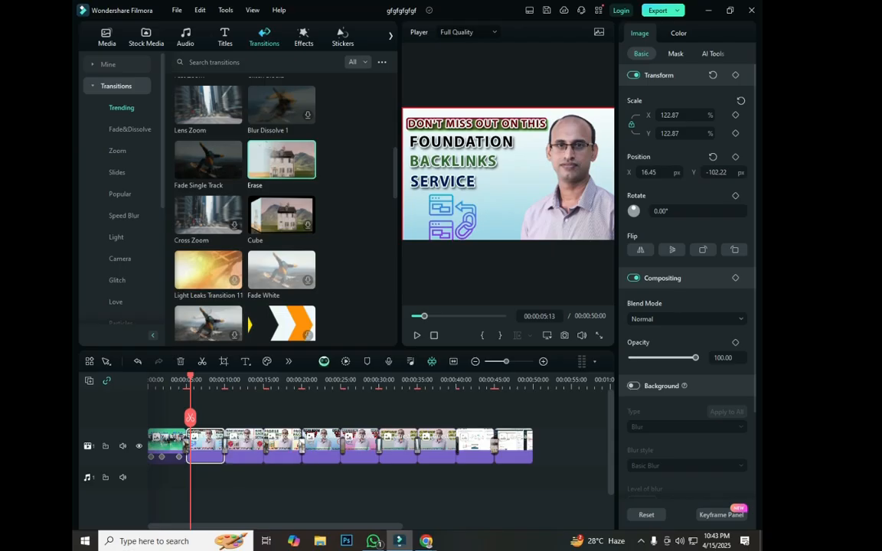
left_click(735, 115)
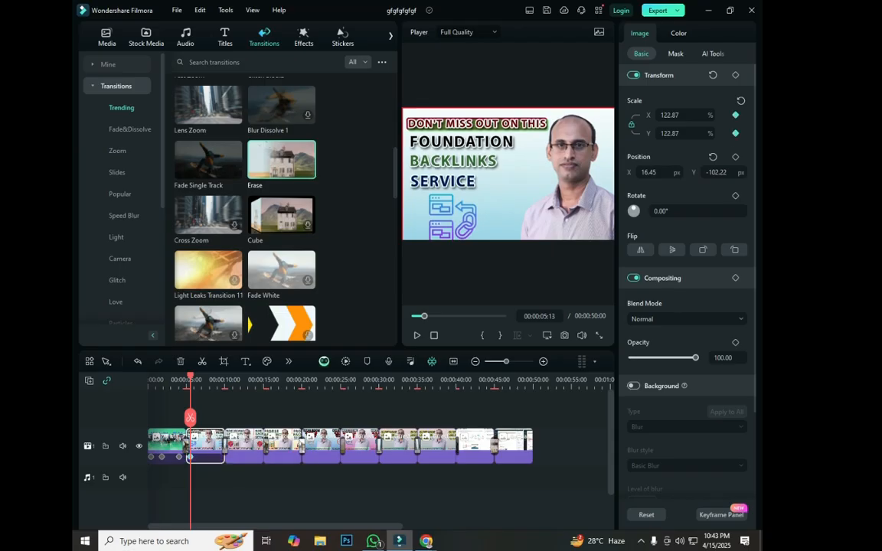
left_click_drag(190, 376, 197, 377)
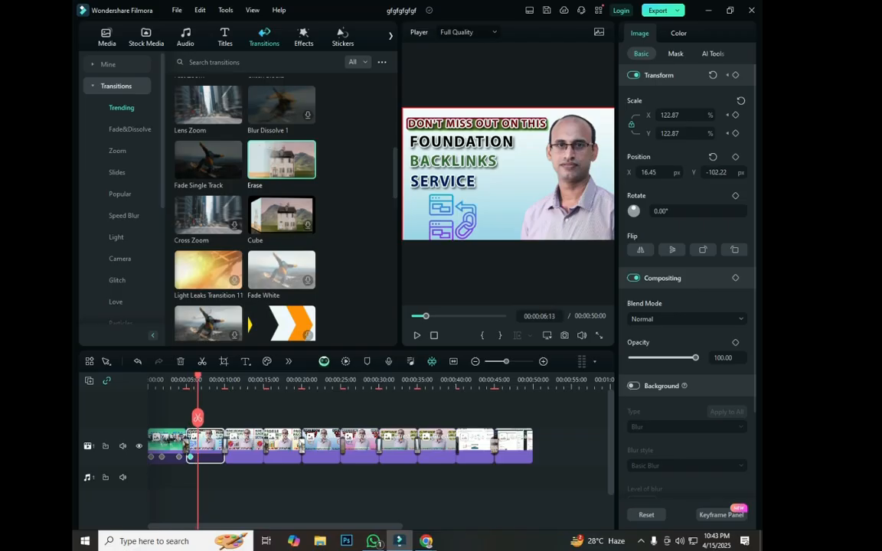
left_click_drag(670, 114, 688, 115)
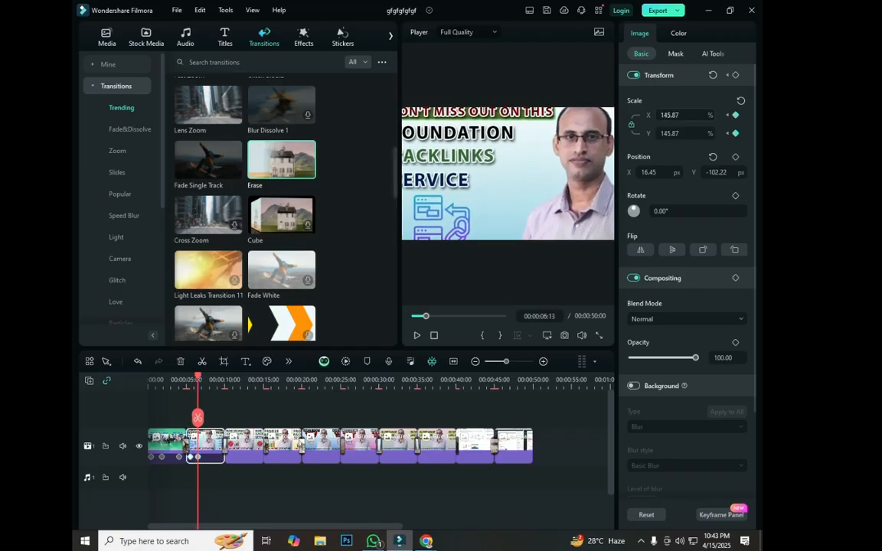
Step: Add further scale keyframes to the Foundation Backlinks clip: 161.87% at 00:00:08:00 and 137.87% at 00:00:09:04
left_click_drag(198, 378, 209, 378)
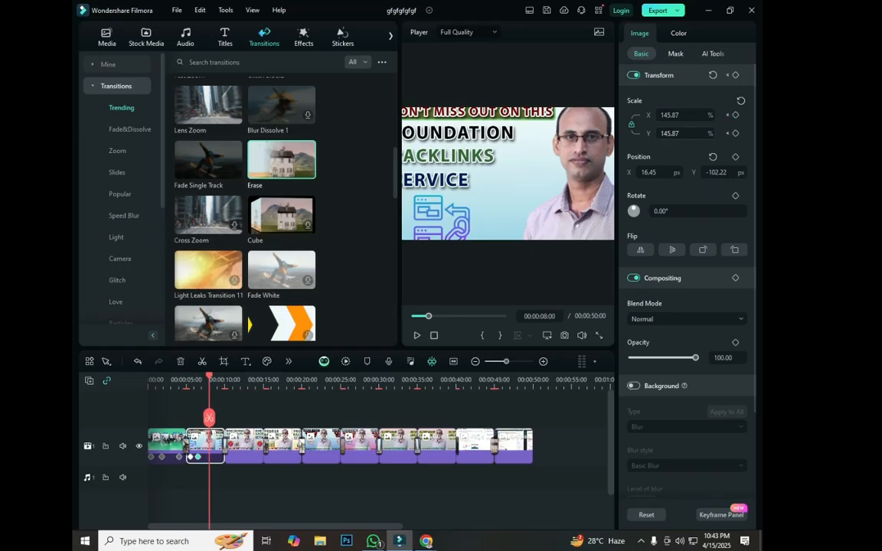
left_click_drag(669, 115, 681, 114)
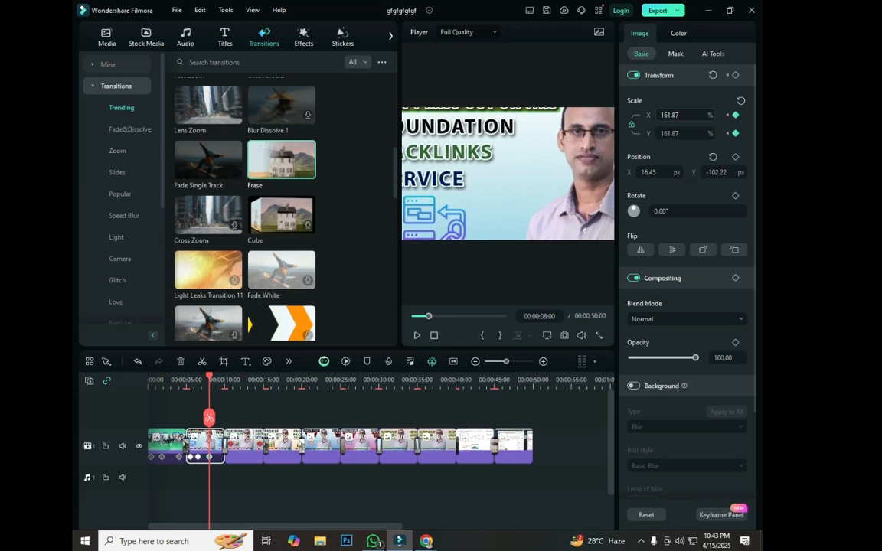
left_click_drag(209, 377, 218, 377)
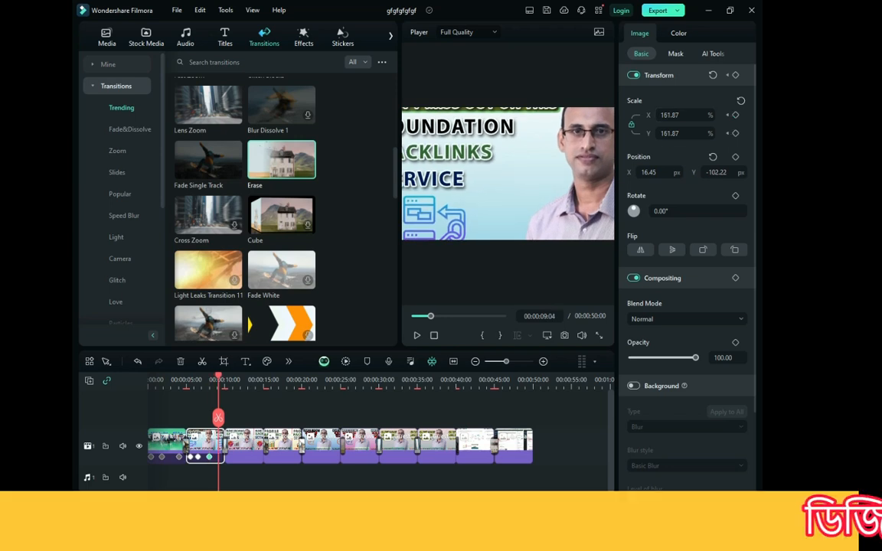
left_click_drag(681, 115, 663, 134)
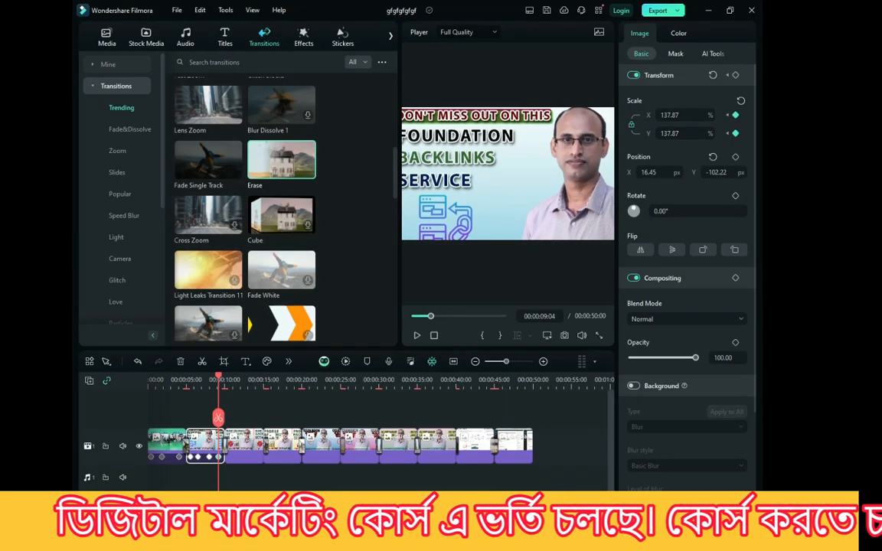
Step: Play the video from the start into the Niche Relevant Backlinks clip to review the keyframe animations
left_click_drag(219, 376, 148, 377)
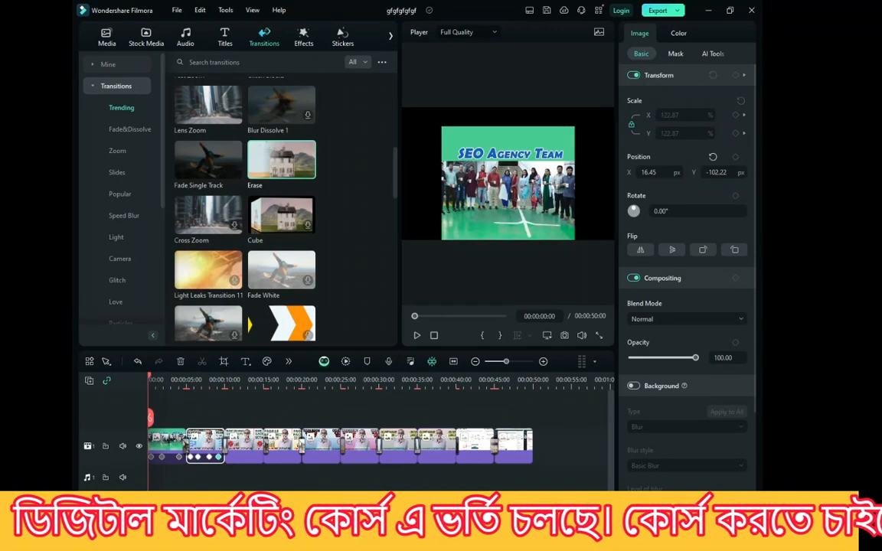
left_click(416, 336)
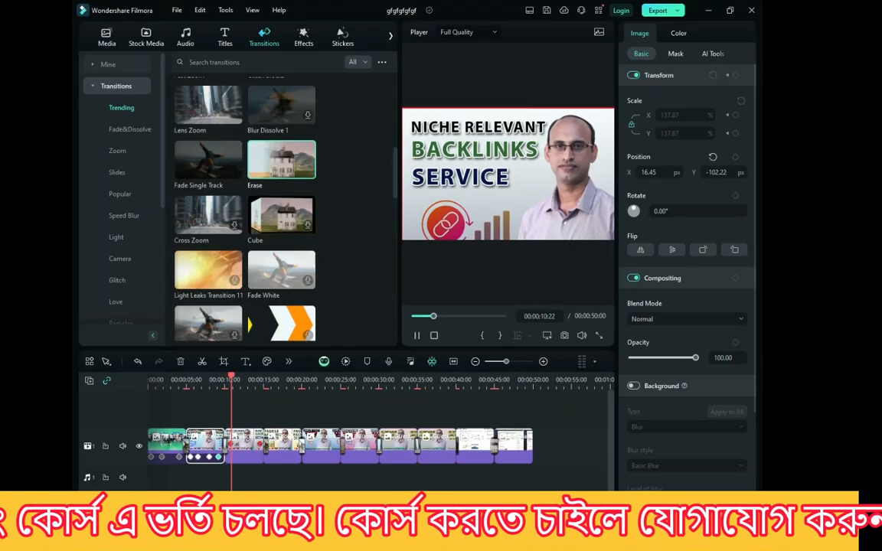
key("space")
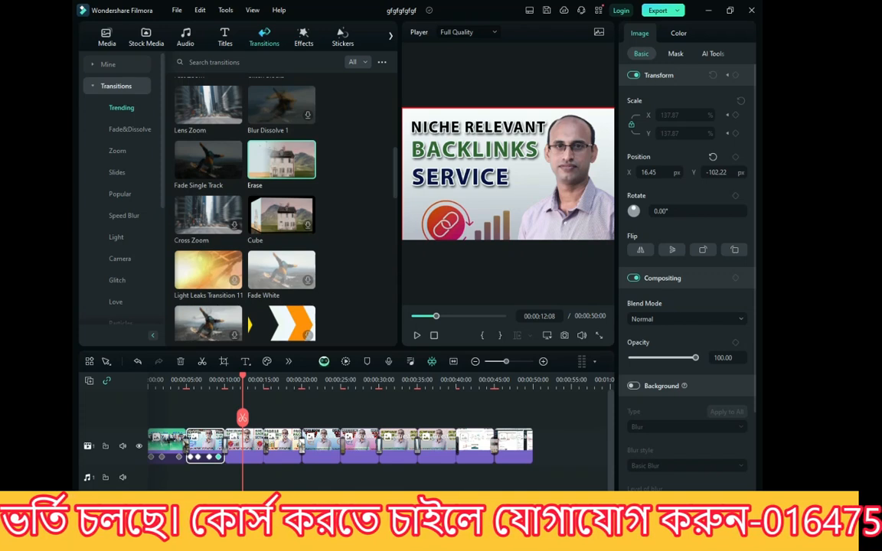
Step: Undo all scale and position keyframes on the first two clips and the shortening of the Erase transition
key("ctrl+z")
key("ctrl+z")
key("ctrl+z")
key("ctrl+z")
key("ctrl+z")
key("ctrl+z")
key("ctrl+z")
key("ctrl+z")
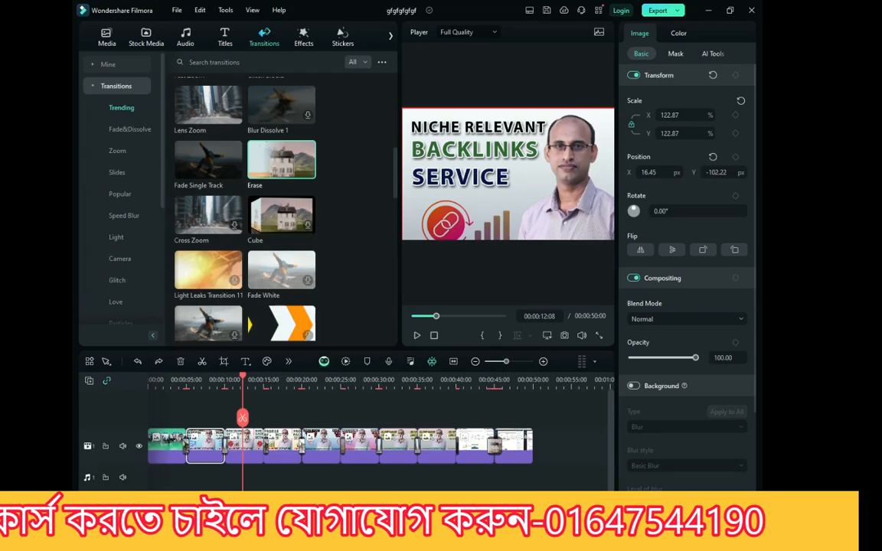
Step: Replace the transition between the Foundation Backlinks and Niche Relevant Backlinks clips with Cinematic Digital Slide from the Light category
mouse_move(242, 377)
left_mouse_down()
mouse_move(170, 377)
mouse_move(521, 376)
mouse_move(150, 376)
mouse_move(202, 376)
left_mouse_up()
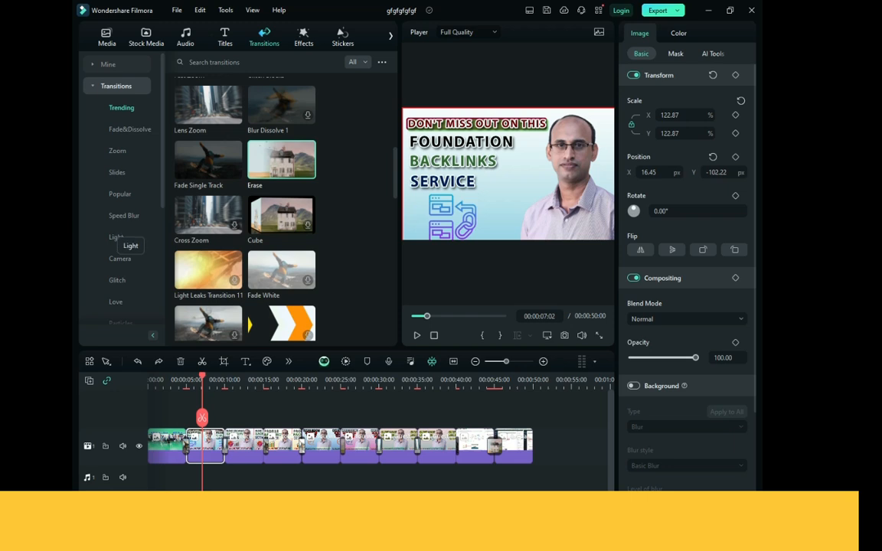
left_click(116, 237)
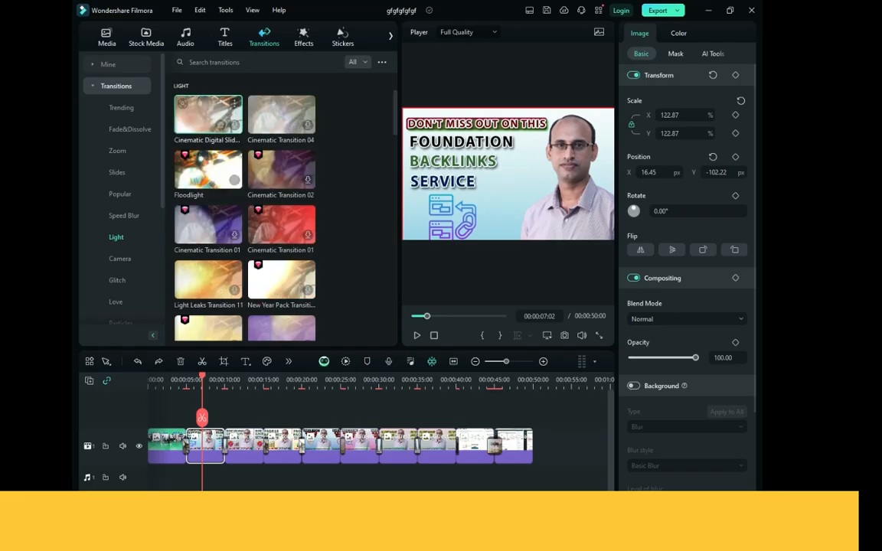
left_click(224, 446)
key("Delete")
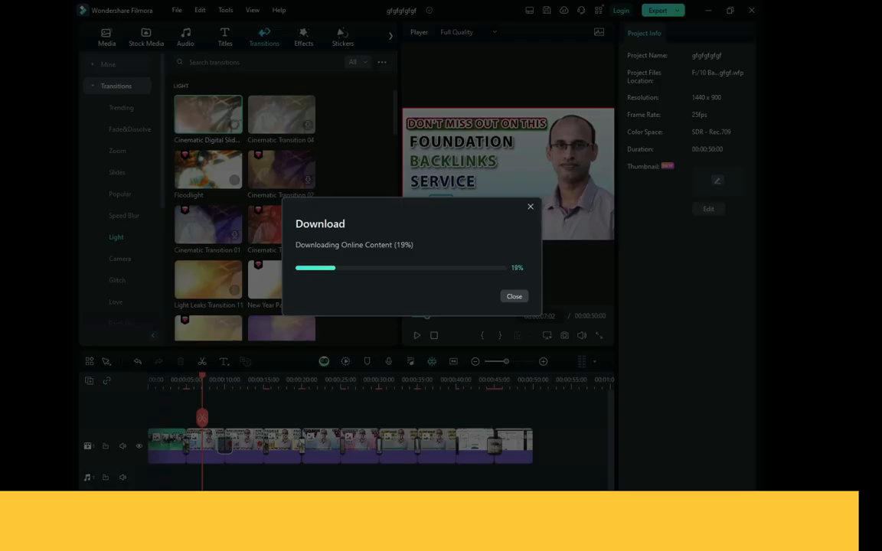
mouse_move(426, 541)
left_click(353, 488)
left_click(364, 463)
mouse_move(425, 538)
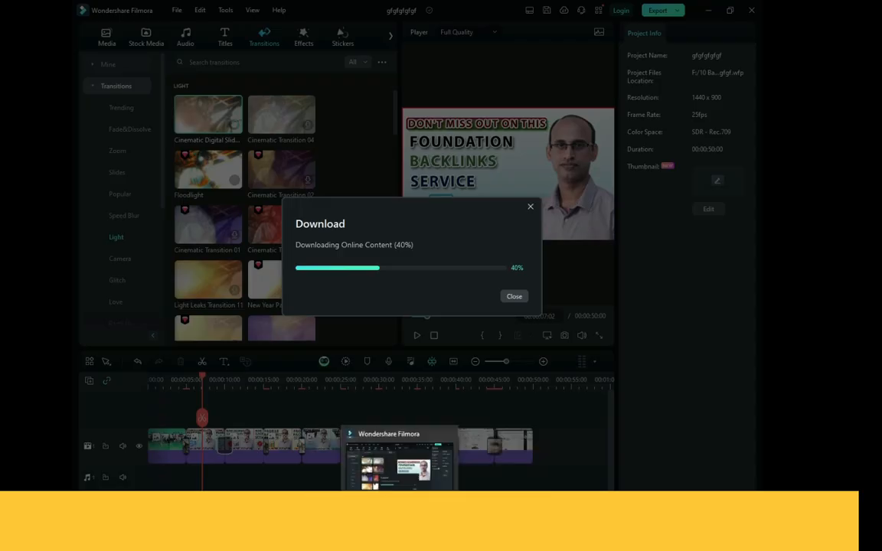
left_click(367, 465)
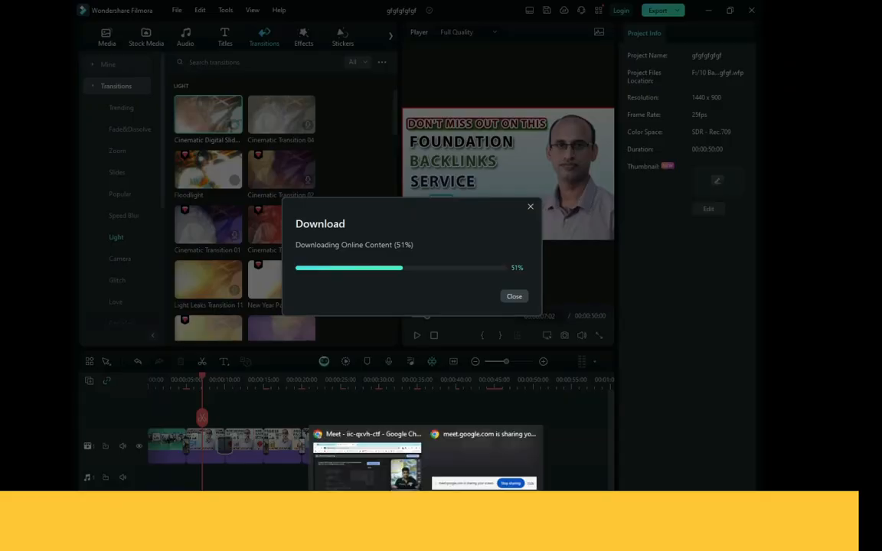
left_click(329, 428)
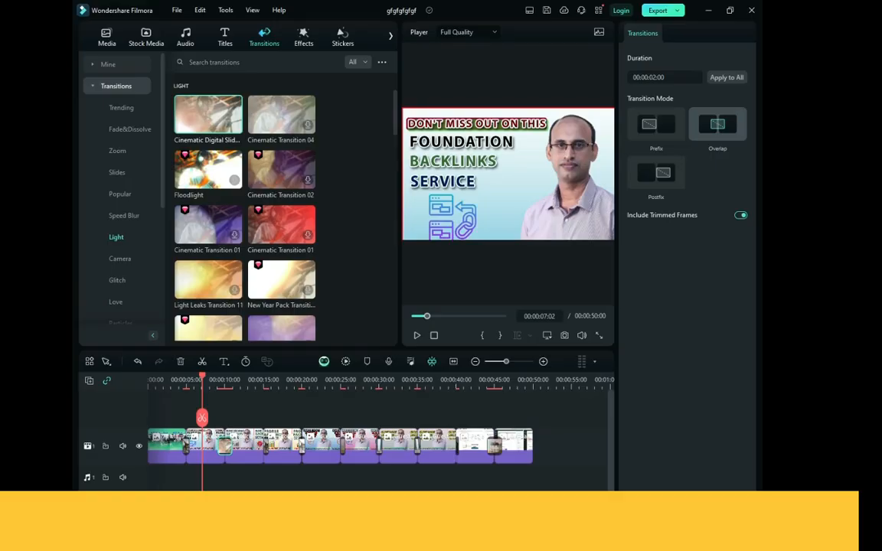
Step: Shorten the Cinematic Digital Slide transition to 22 frames and play it back through to the Profile Backlink Service clip
left_click_drag(232, 446, 227, 446)
left_click_drag(202, 376, 216, 376)
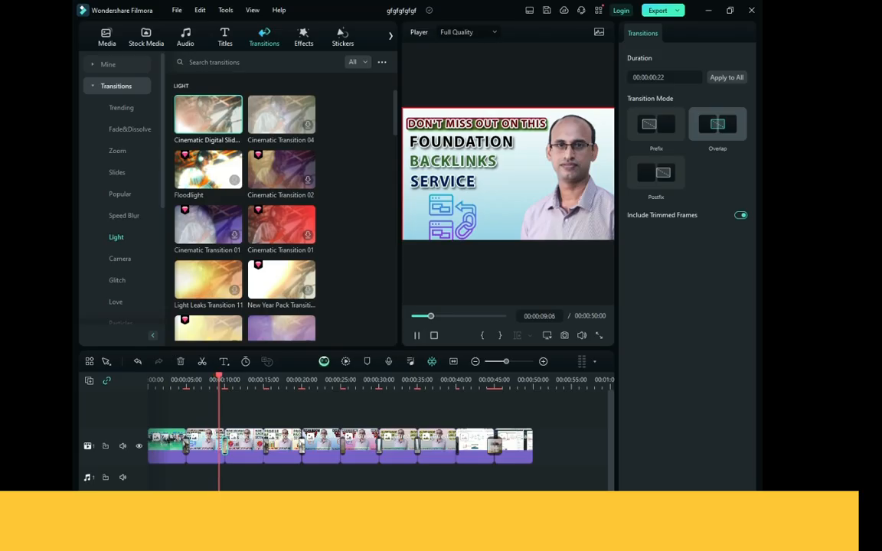
left_click(416, 336)
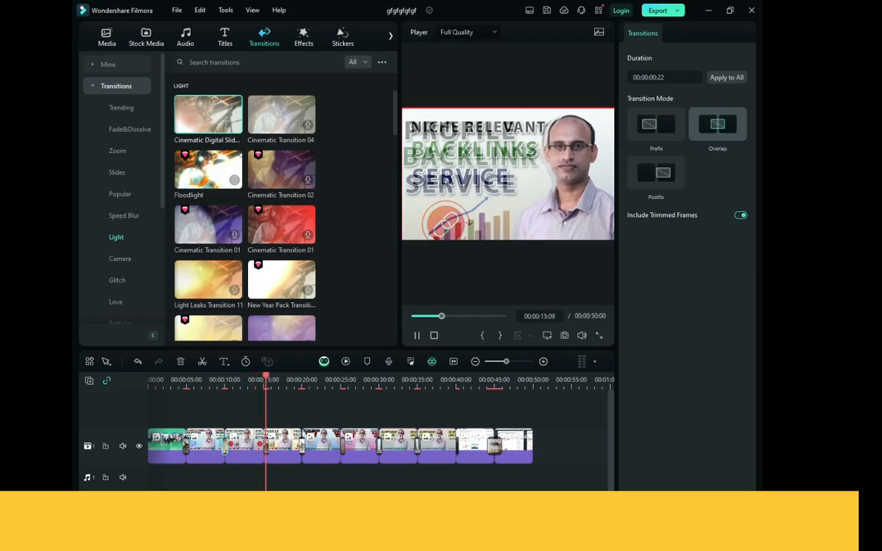
key("space")
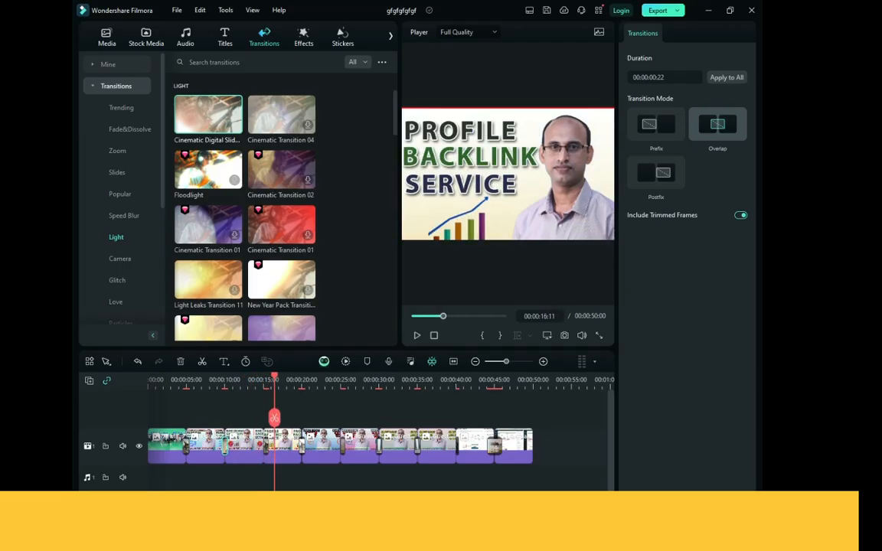
Step: Replace the transition between the Profile Backlink Service and 10 Website Guest Post Backlinks clips with Camera Transition 09 from the Camera category
left_click(120, 258)
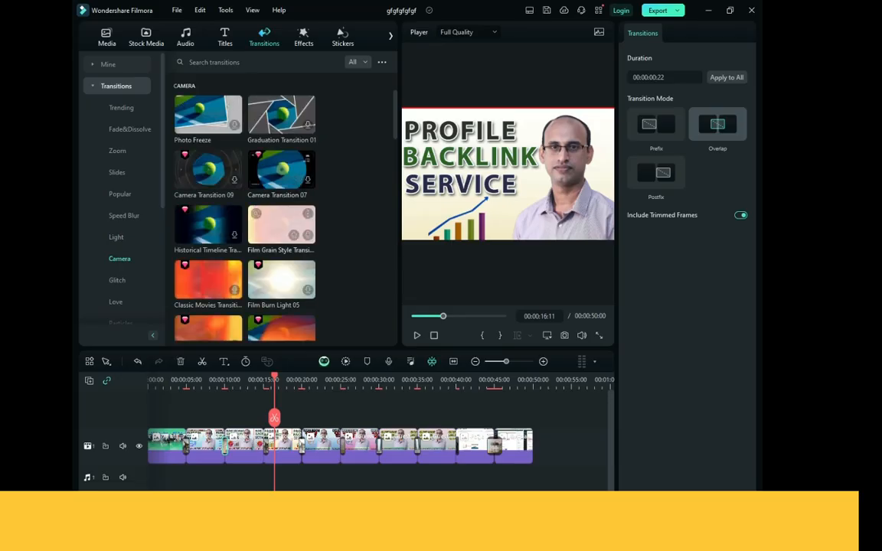
left_click_drag(274, 376, 285, 377)
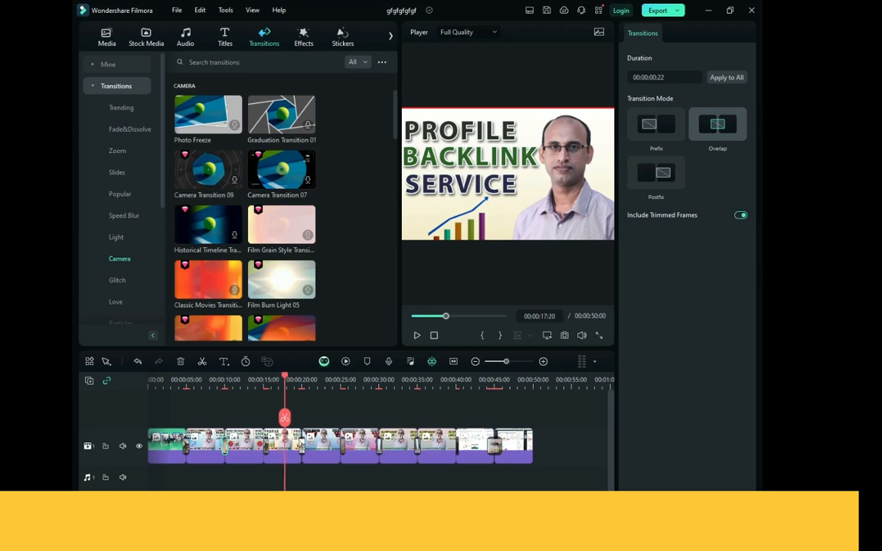
left_click(302, 447)
key("Delete")
left_click_drag(207, 170, 301, 444)
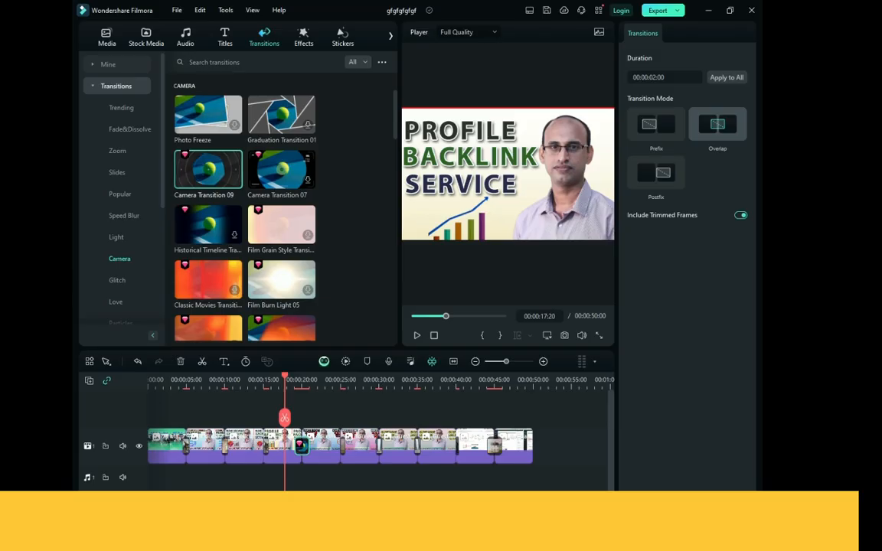
Step: Shorten Camera Transition 09 to 1 second 7 frames and play it back into the Guest Post Backlinks clip
left_click_drag(309, 446, 306, 446)
left_click_drag(285, 377, 293, 377)
key("space")
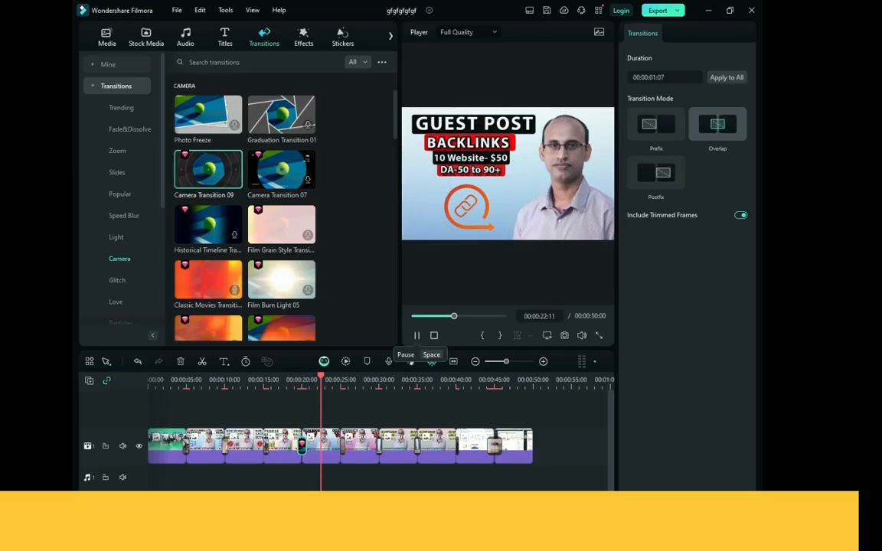
left_click(417, 335)
Step: Replace the transition before the Advertising Foundation Backlinks clip with the first Travel Journal transition from the Brush category
scroll(121, 192, "down", 3)
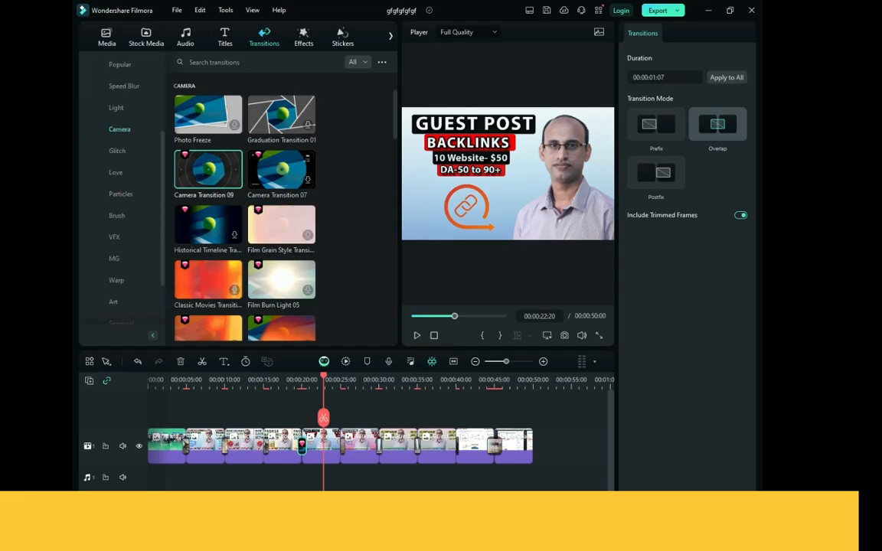
left_click(117, 216)
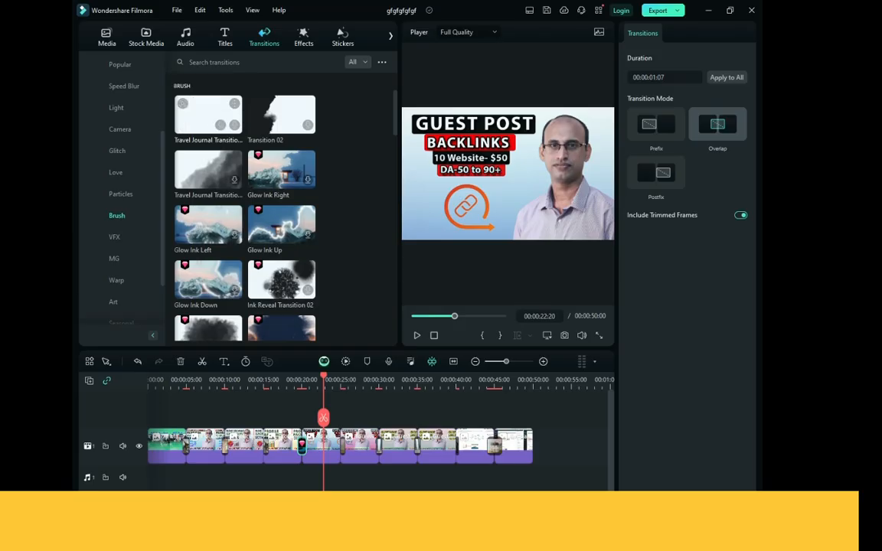
left_click(342, 446)
key("Delete")
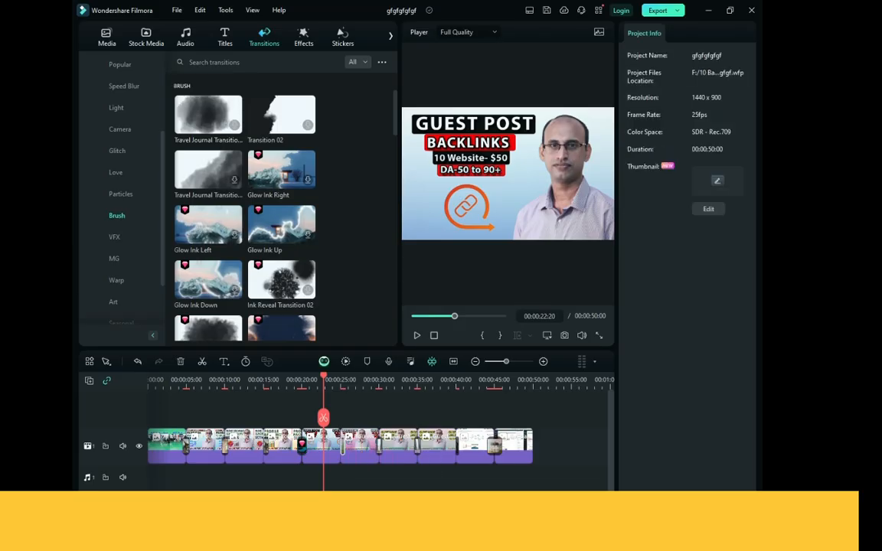
mouse_move(209, 114)
left_mouse_down()
mouse_move(200, 230)
mouse_move(340, 445)
left_mouse_up()
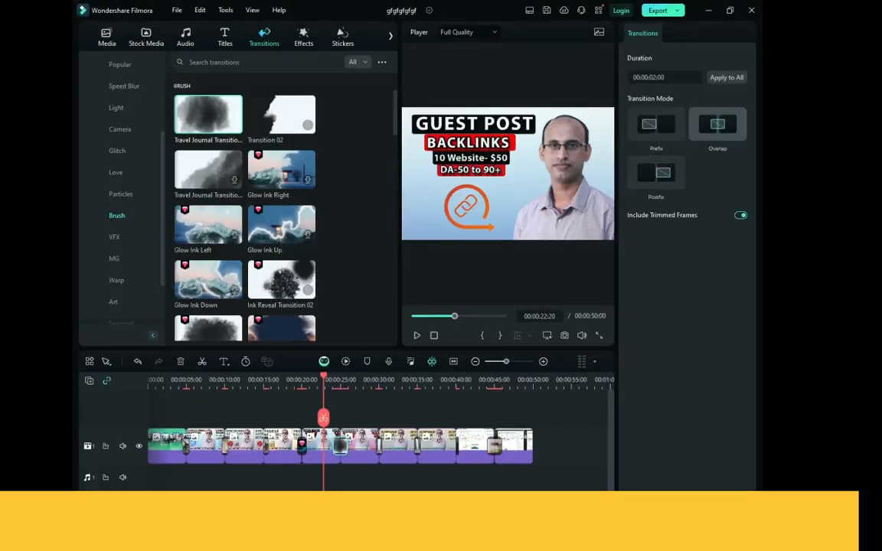
Step: Shorten the Travel Journal transition to 1 second 3 frames and play it back into the Advertising Foundation Backlinks clip
left_click(320, 447)
left_click(361, 447)
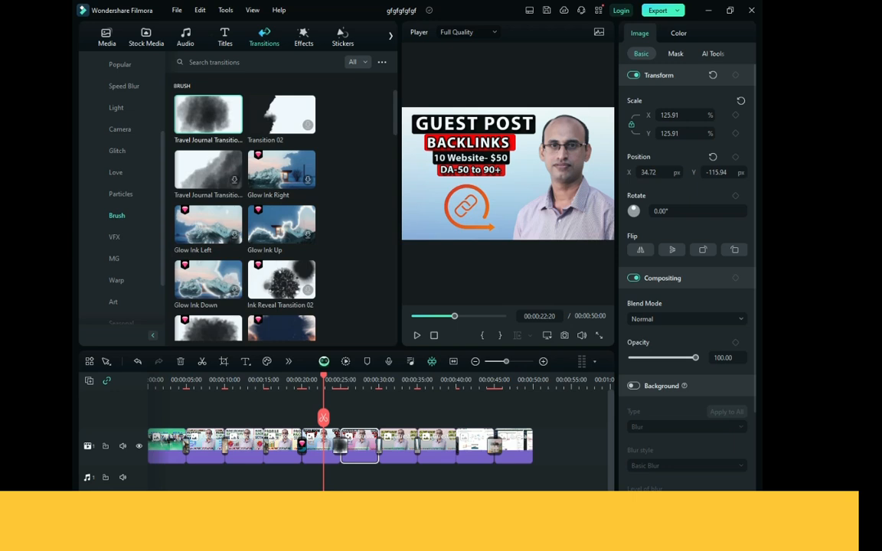
left_click(352, 415)
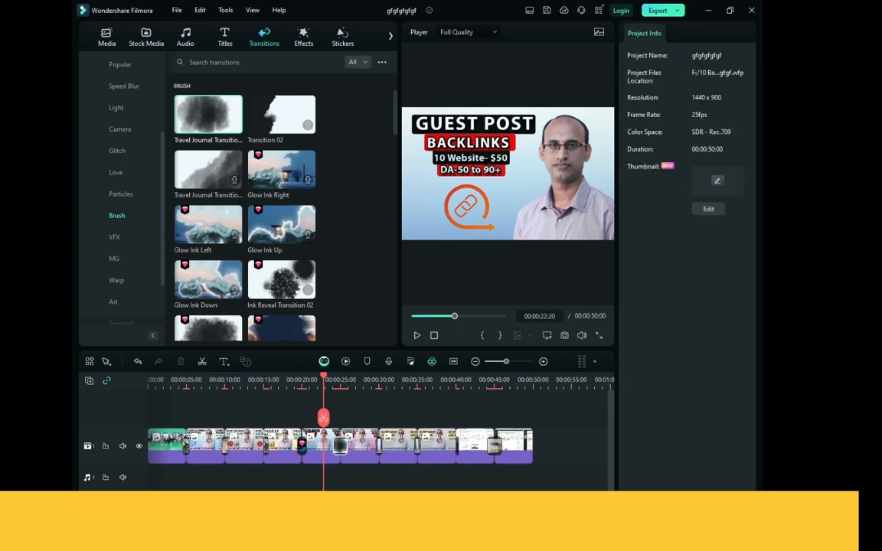
left_click(342, 446)
left_click_drag(348, 446, 340, 446)
key("space")
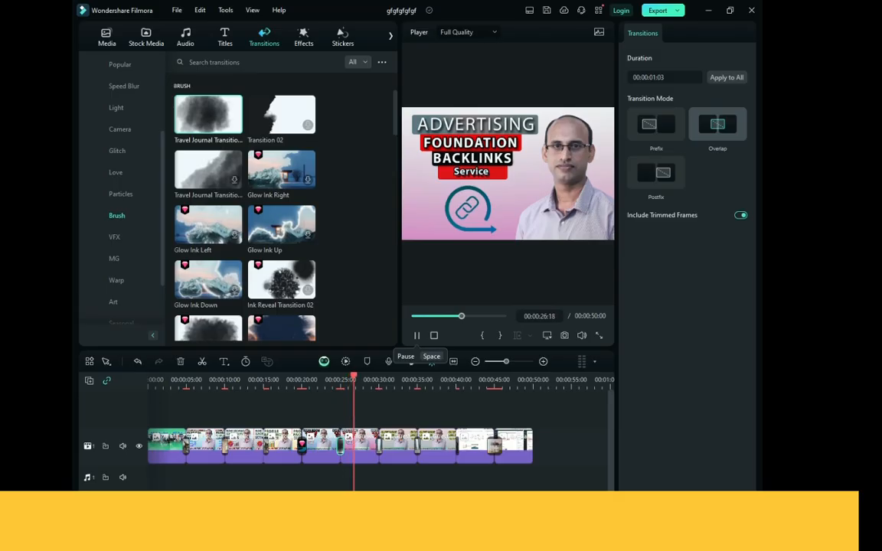
key("space")
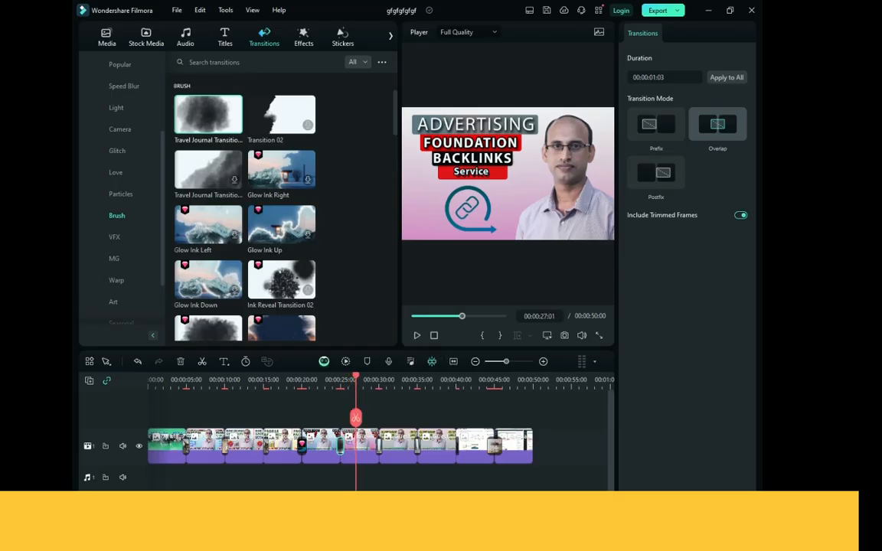
Step: Replace the Travel Journal transition with Glow Ink Up and play it back through to the DA-20 to 90+ Guest Post Backlinks clip
left_click_drag(355, 418, 329, 417)
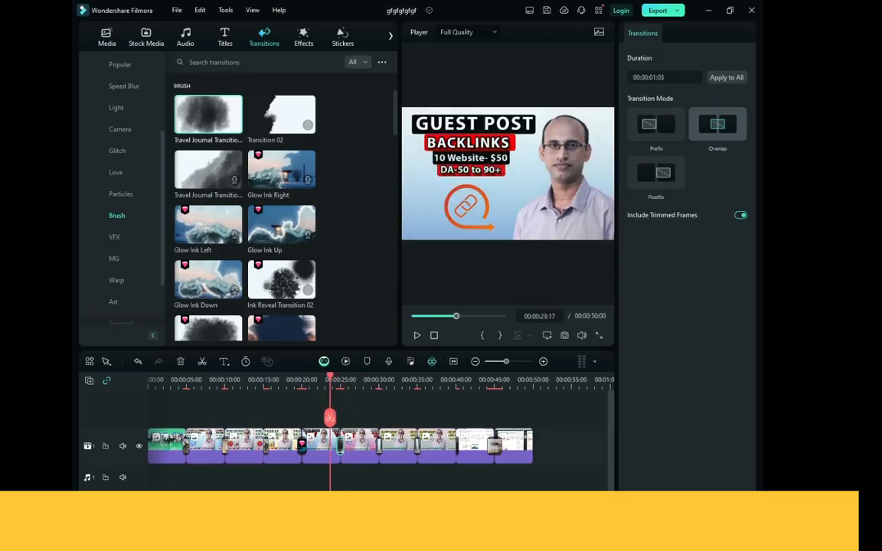
key("Delete")
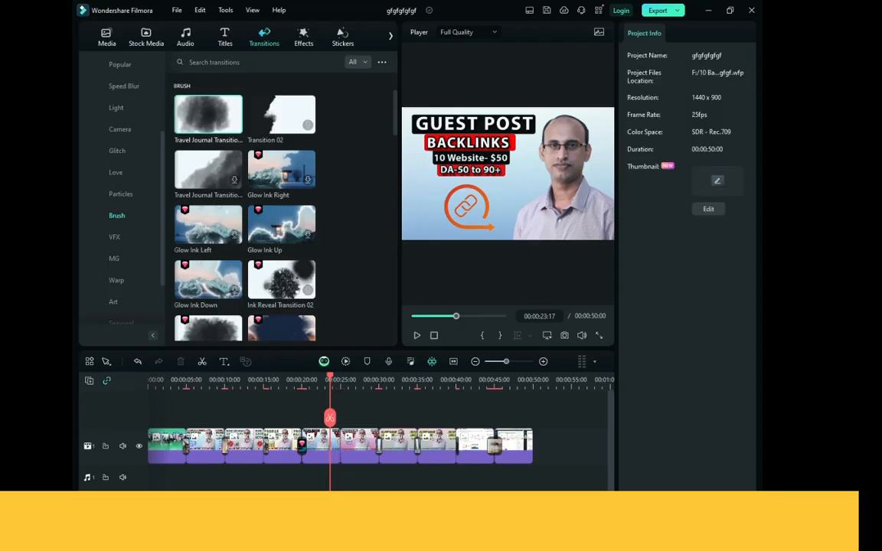
mouse_move(281, 224)
left_mouse_down()
mouse_move(182, 445)
mouse_move(340, 445)
left_mouse_up()
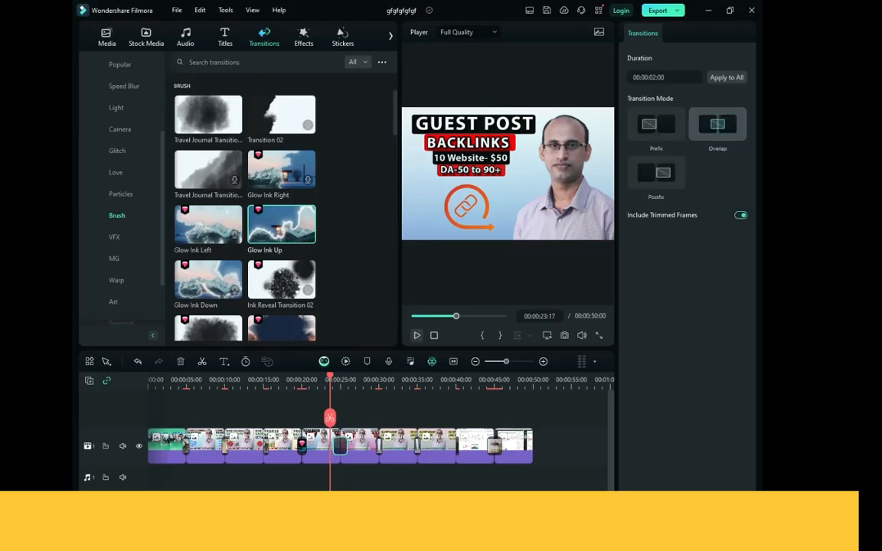
left_click(417, 336)
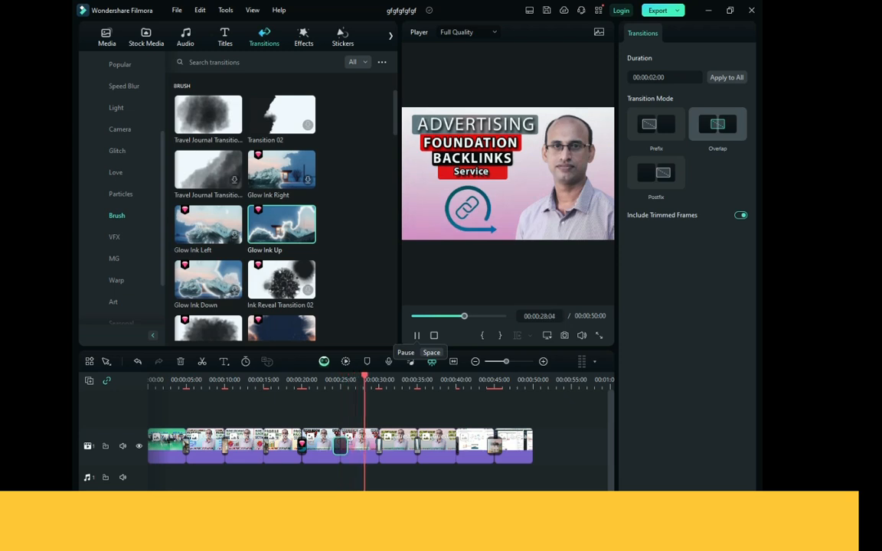
scroll(245, 222, "down", 3)
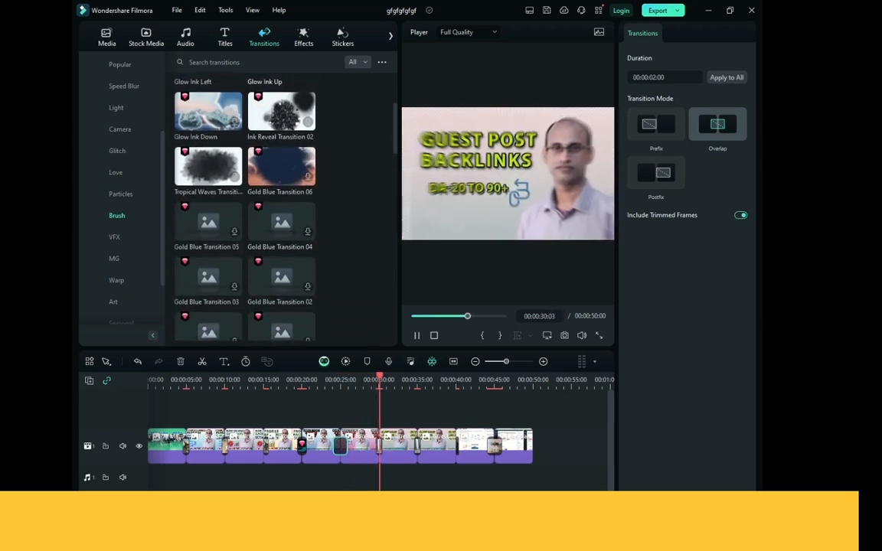
key("space")
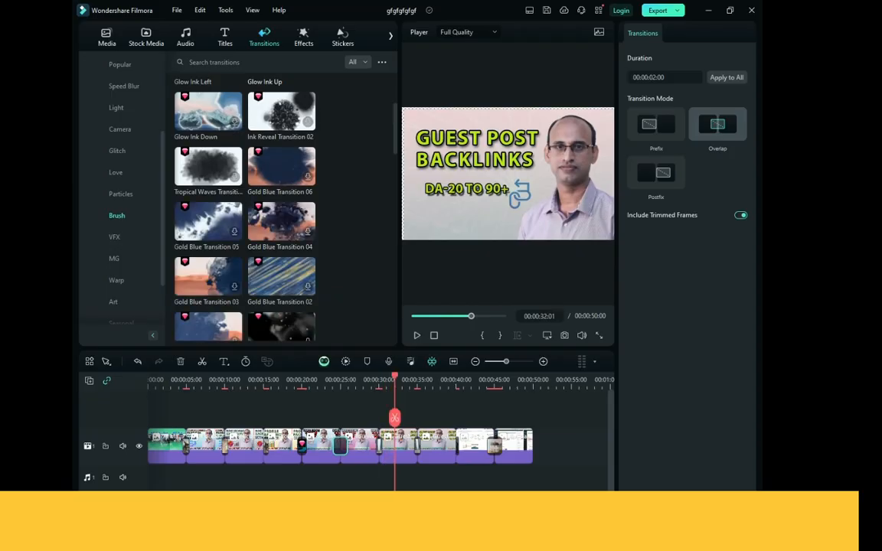
Step: Replace the transition between the two DA-20 to 90+ guest post clips with Comic Lightning from the VFX category and play it back
scroll(282, 253, "down", 2)
scroll(245, 206, "down", 2)
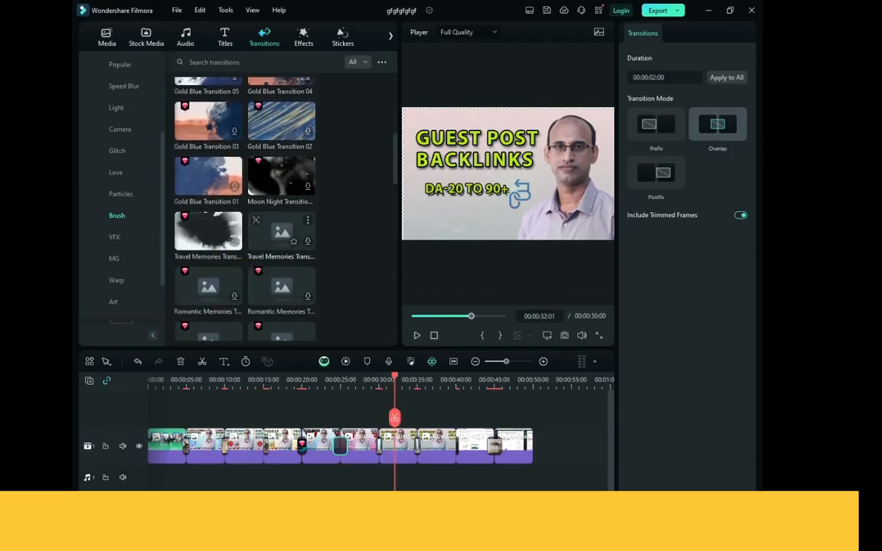
scroll(245, 207, "down", 3)
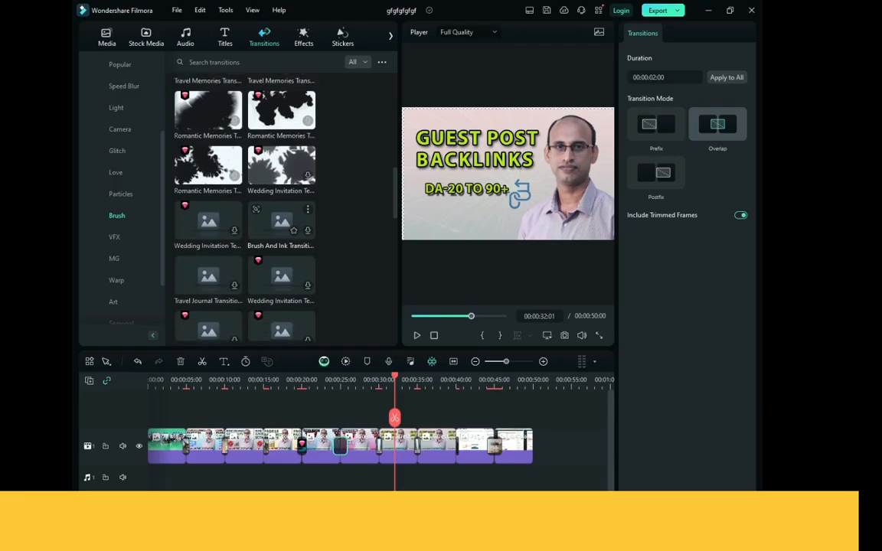
scroll(244, 207, "down", 2)
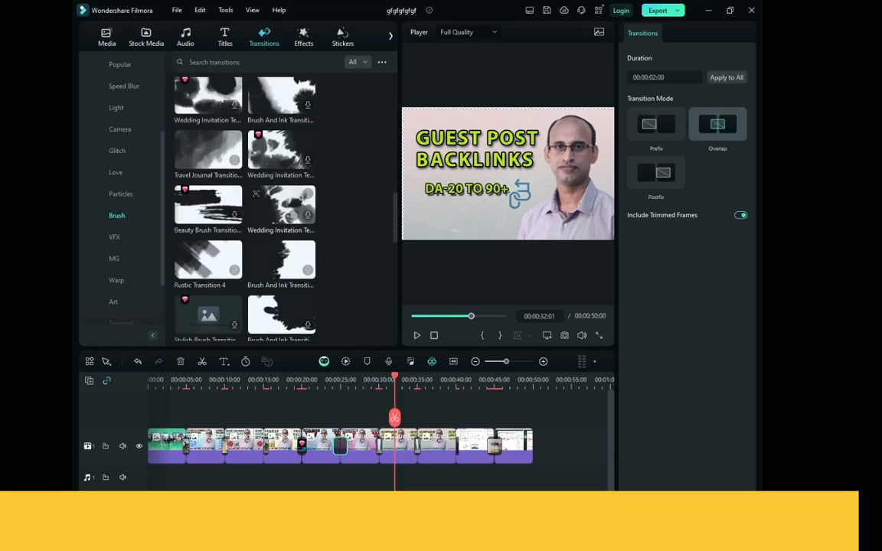
left_click(114, 237)
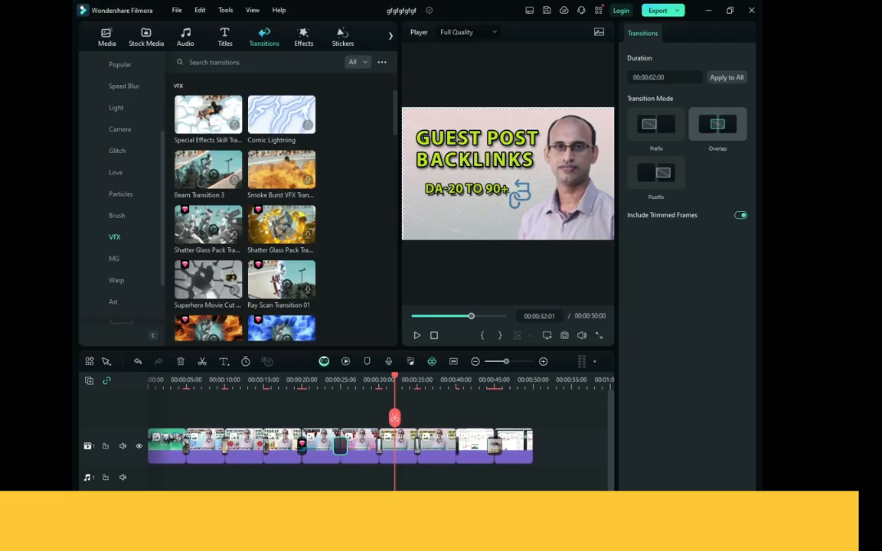
left_click(417, 444)
key("Delete")
left_click_drag(276, 114, 417, 445)
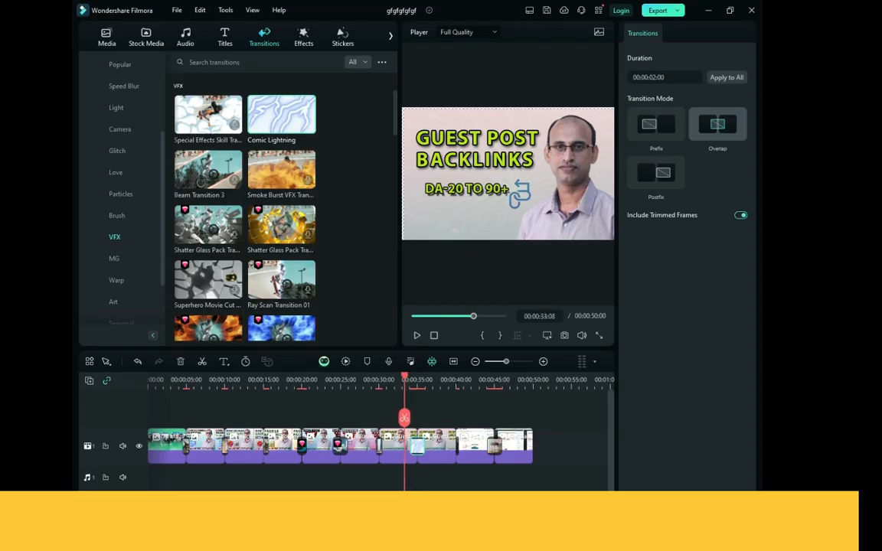
left_click(417, 335)
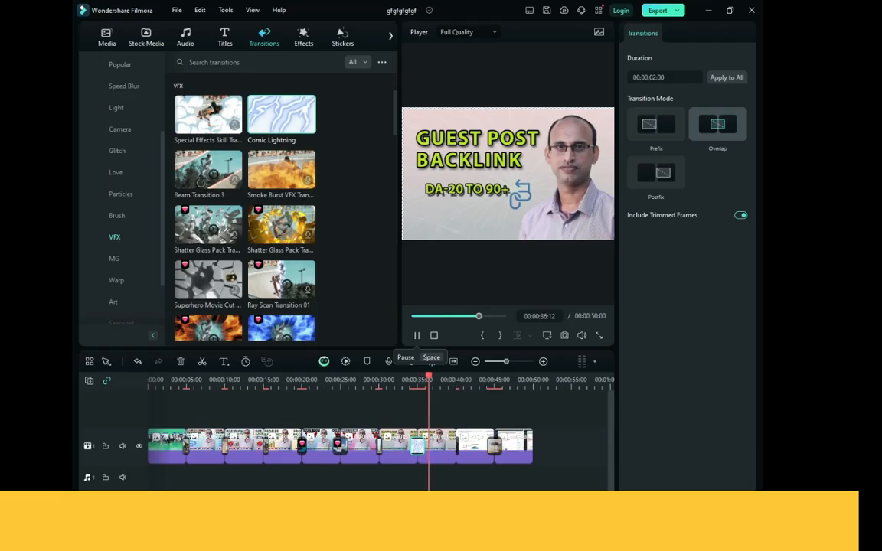
key("space")
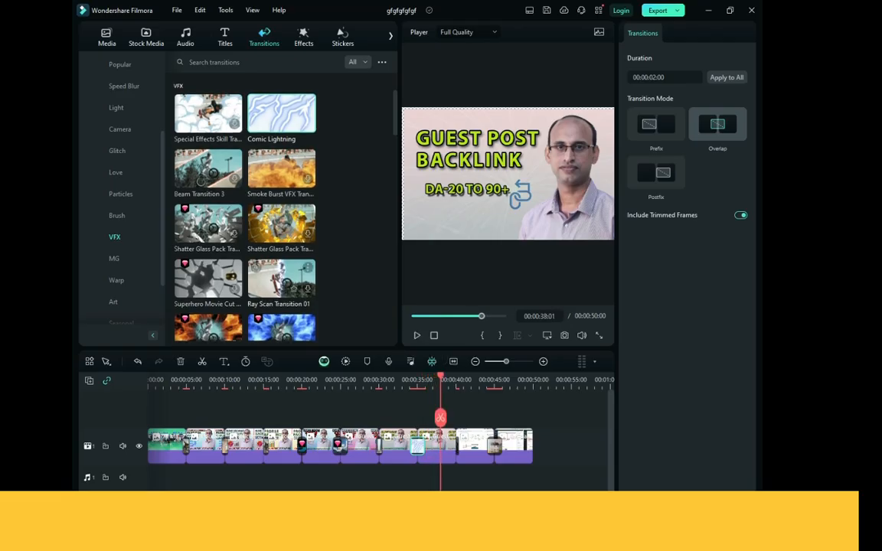
Step: Replace the Comic Lightning transition with the orange Energy Burst Pack transition and play it back from just before the cut
scroll(222, 225, "down", 5)
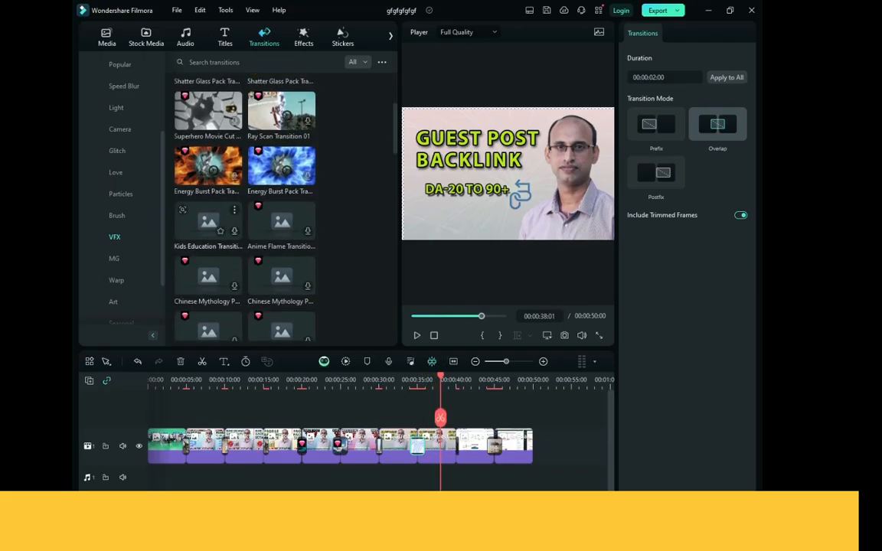
left_click_drag(211, 169, 417, 445)
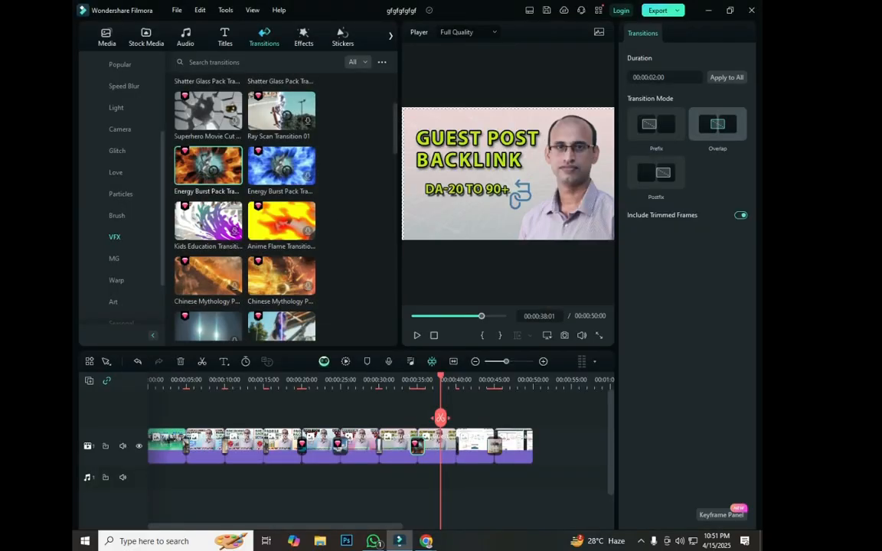
left_click_drag(440, 379, 405, 379)
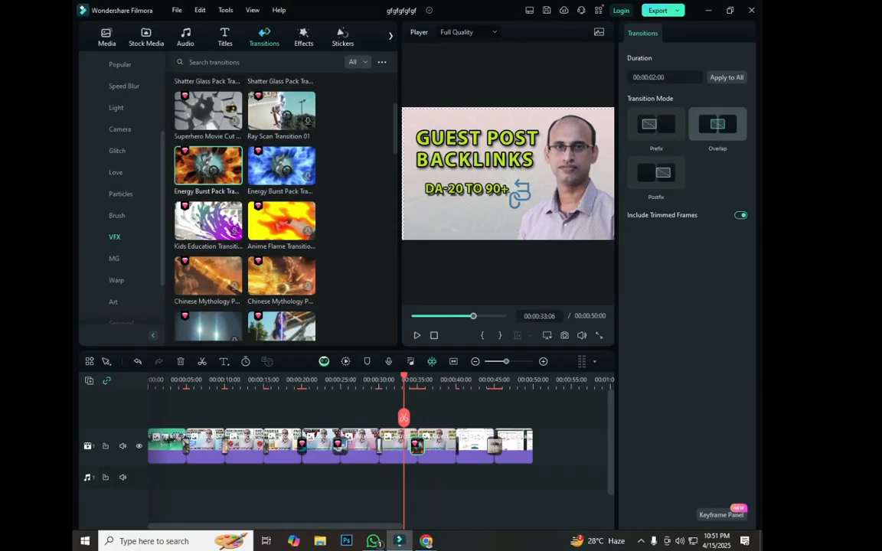
key("space")
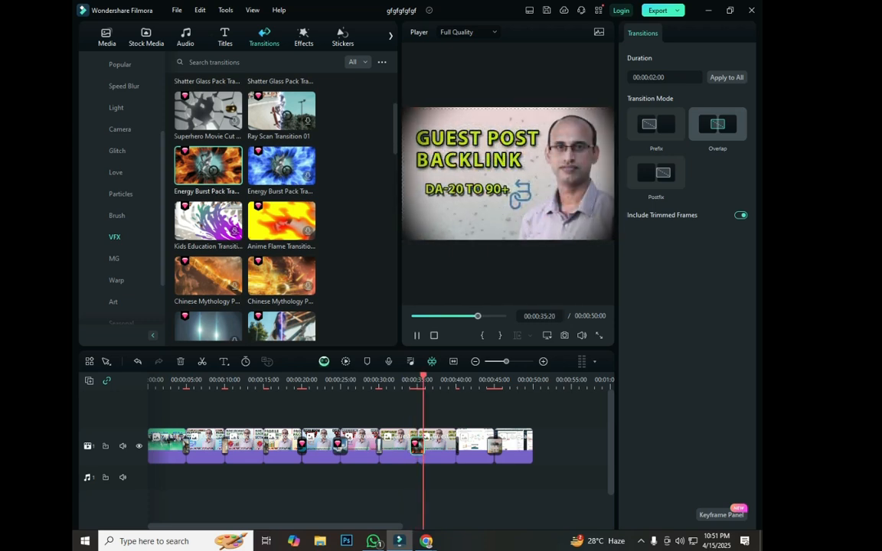
key("space")
Step: Replay the Energy Burst Pack transition twice from just before the cut to review its fire effect
left_click_drag(431, 417, 407, 417)
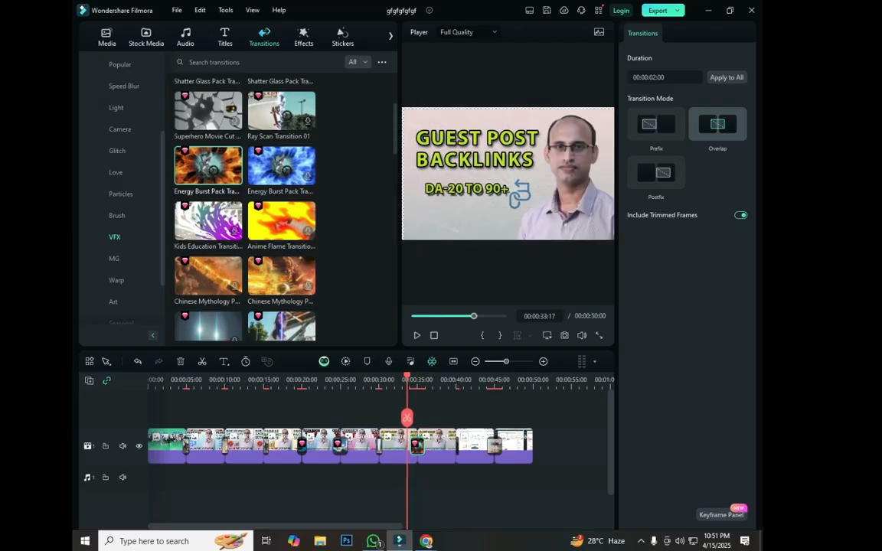
key("space")
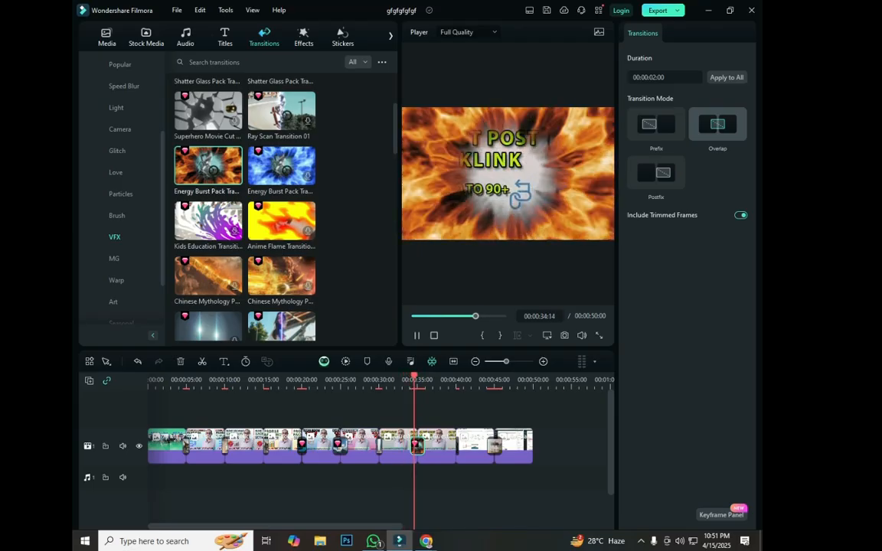
key("space")
left_click_drag(431, 417, 408, 417)
key("space")
key("space")
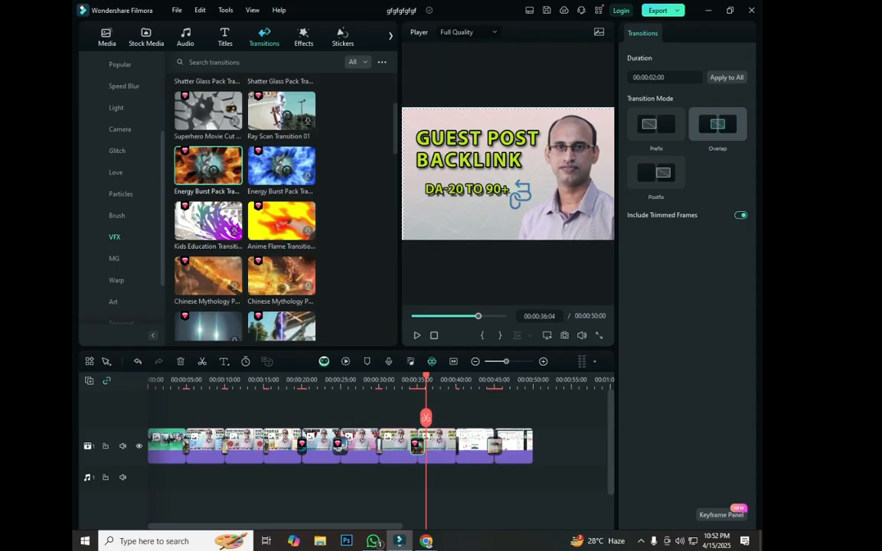
Step: Replace the transition at the end of the Guest Post Backlink clip, at 40 seconds, with Technology Light Sweep
left_click_drag(427, 379, 446, 379)
left_click(457, 446)
key("Delete")
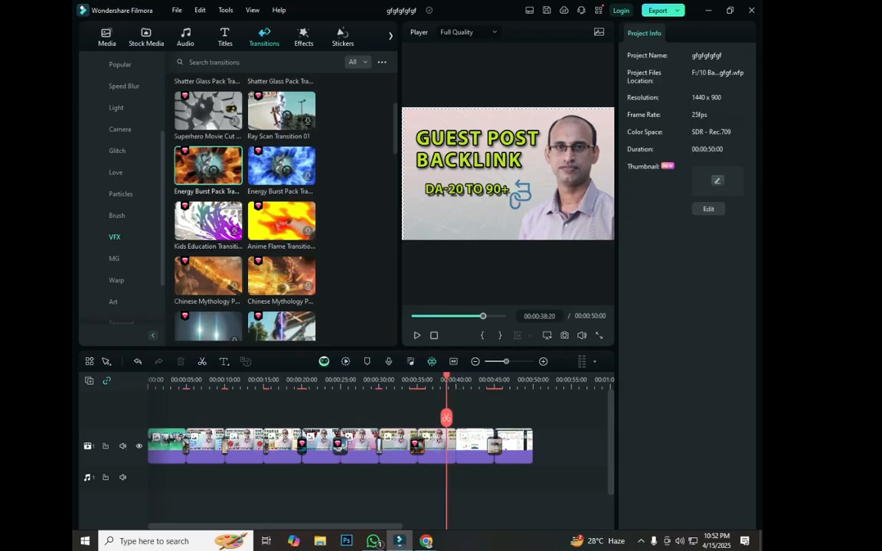
scroll(282, 234, "down", 3)
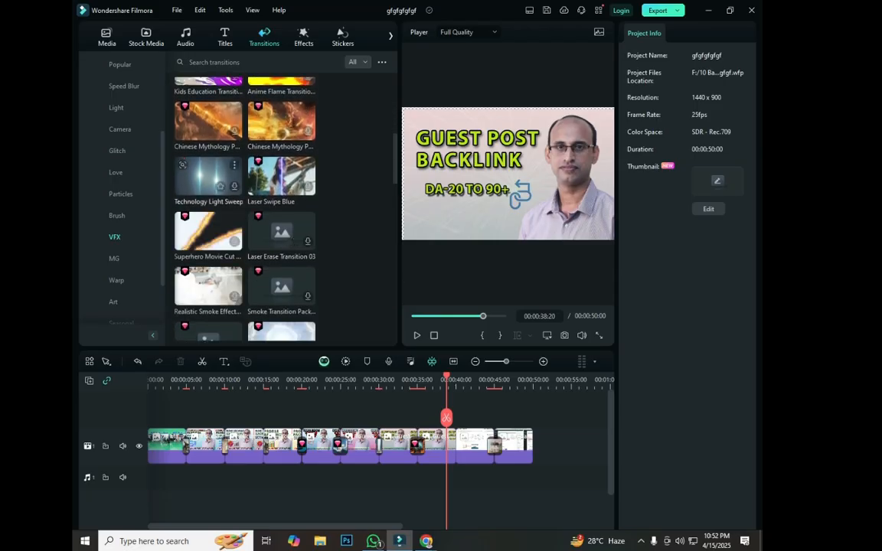
left_click_drag(208, 176, 456, 446)
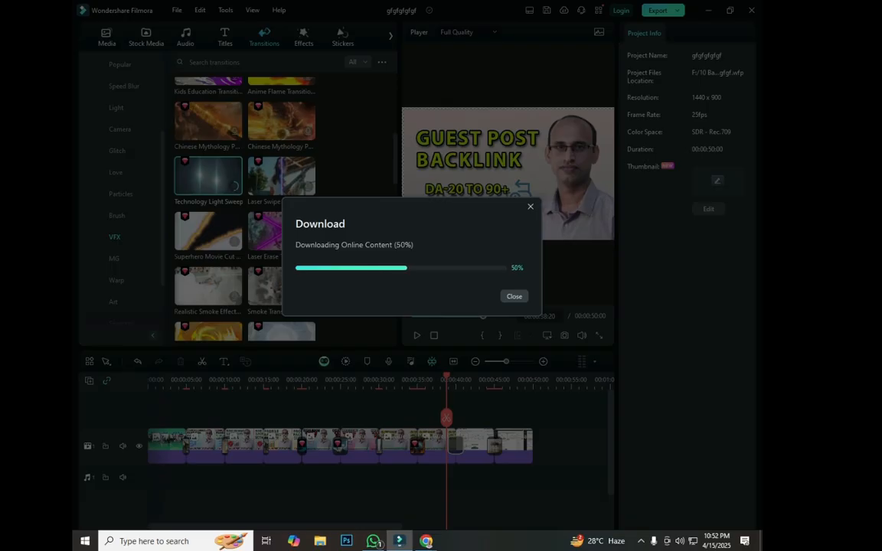
Step: Play back the Technology Light Sweep transition at the 40-second cut
key("space")
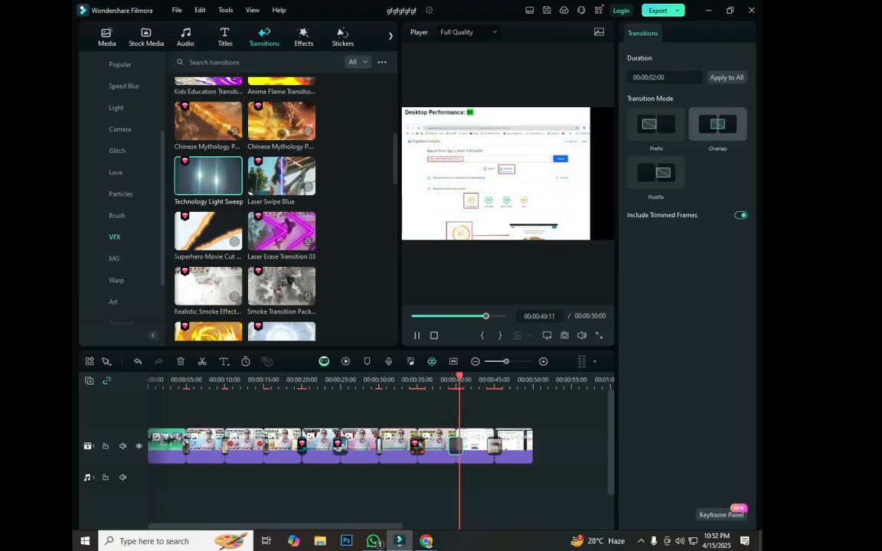
key("space")
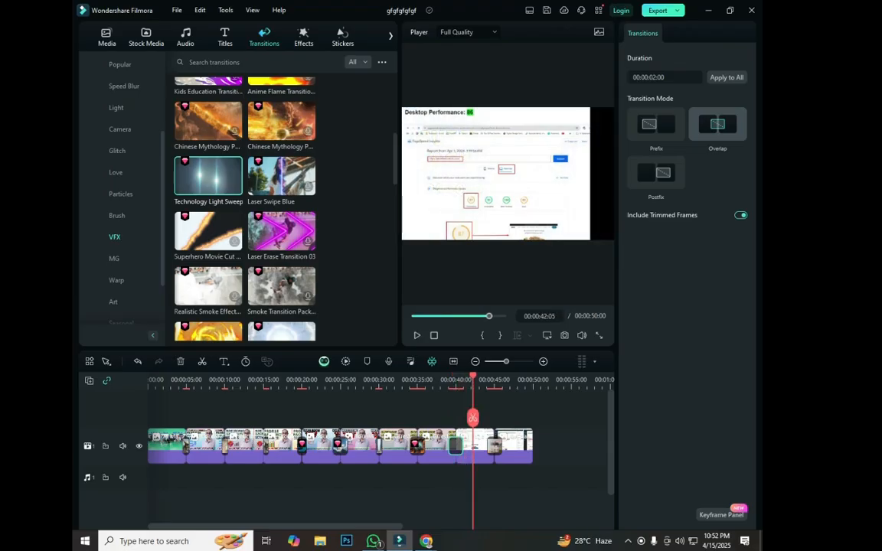
key("space")
key("space")
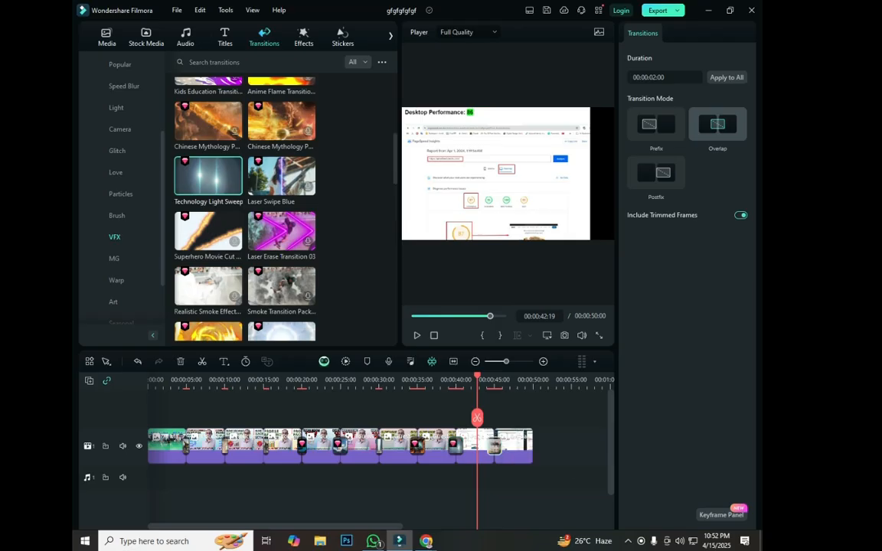
Step: Replace the transition at the 45-second cut with Laser Erase Transition 03 and play it back
key("Delete")
mouse_move(281, 231)
left_mouse_down()
mouse_move(180, 445)
mouse_move(496, 445)
left_mouse_up()
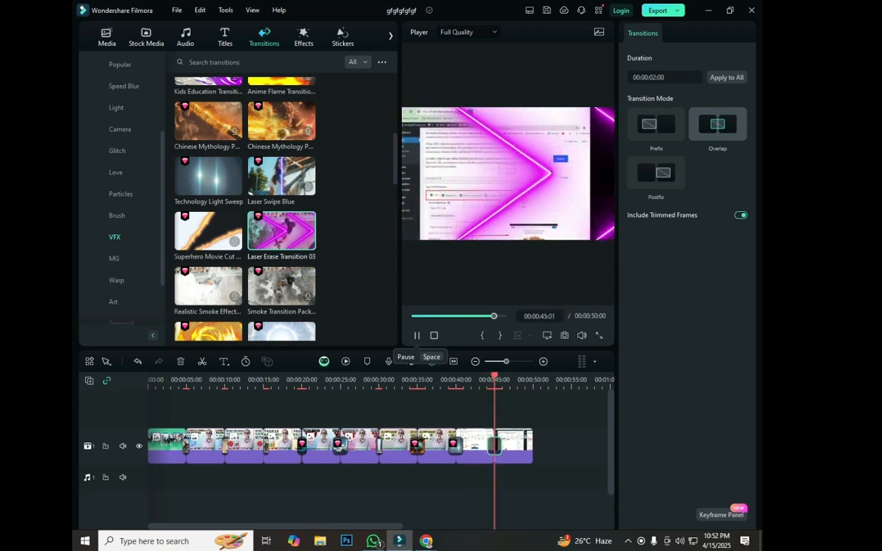
key("space")
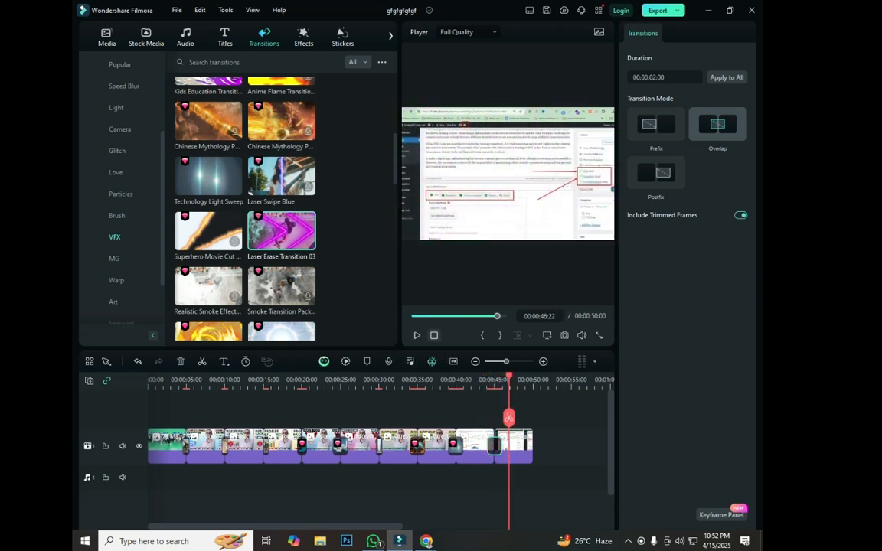
Step: Replace the transition at the 45-second cut with Anime Transition 3 from the VFX category and play it back
scroll(245, 207, "down", 4)
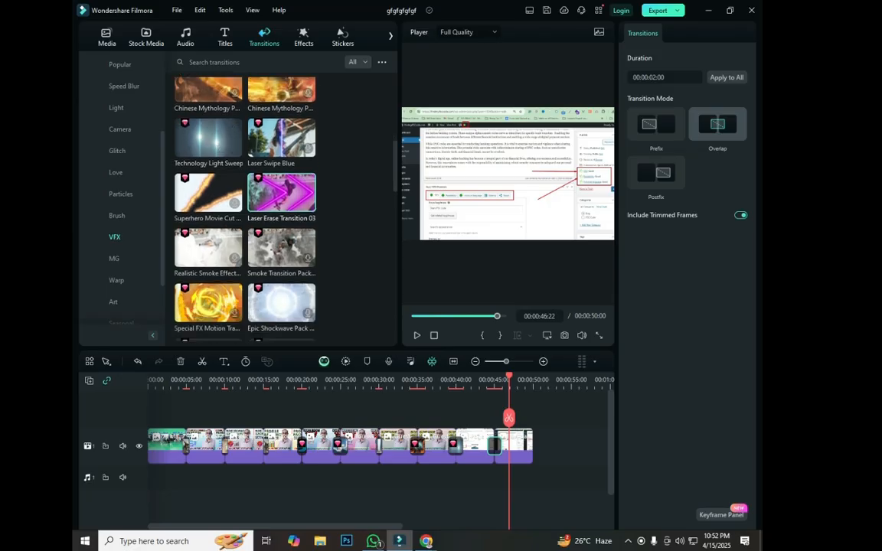
scroll(281, 201, "down", 4)
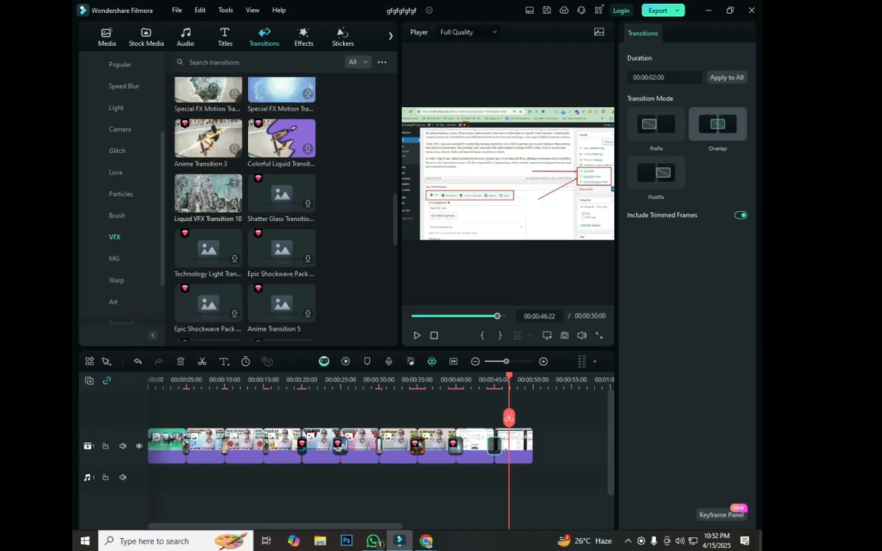
scroll(222, 207, "down", 2)
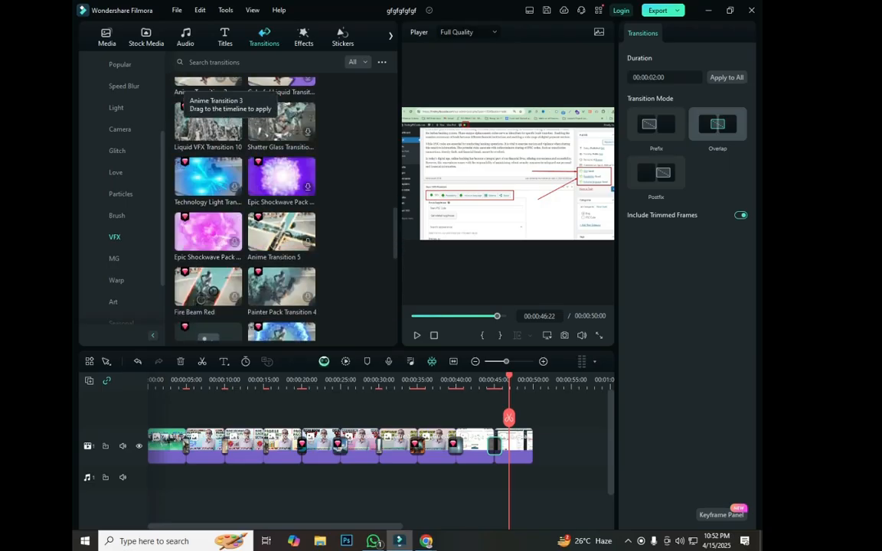
scroll(245, 207, "up", 2)
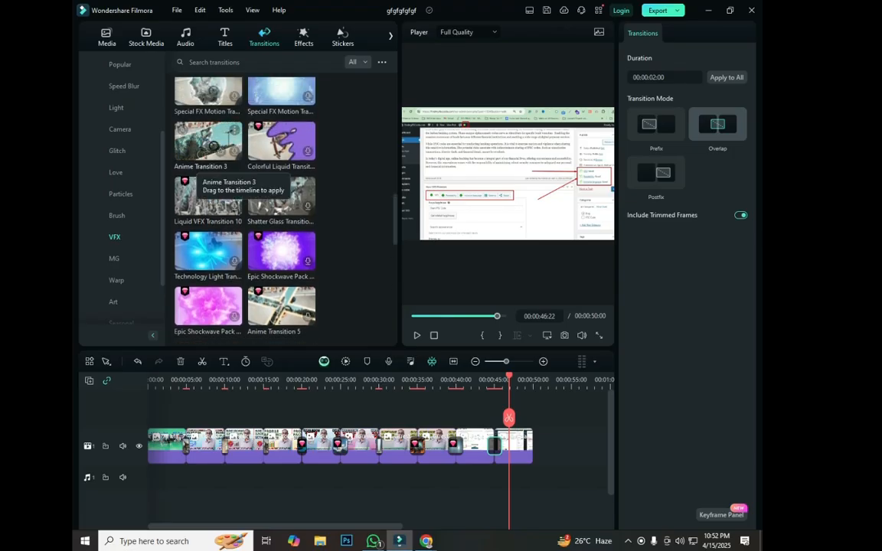
left_click_drag(198, 153, 495, 444)
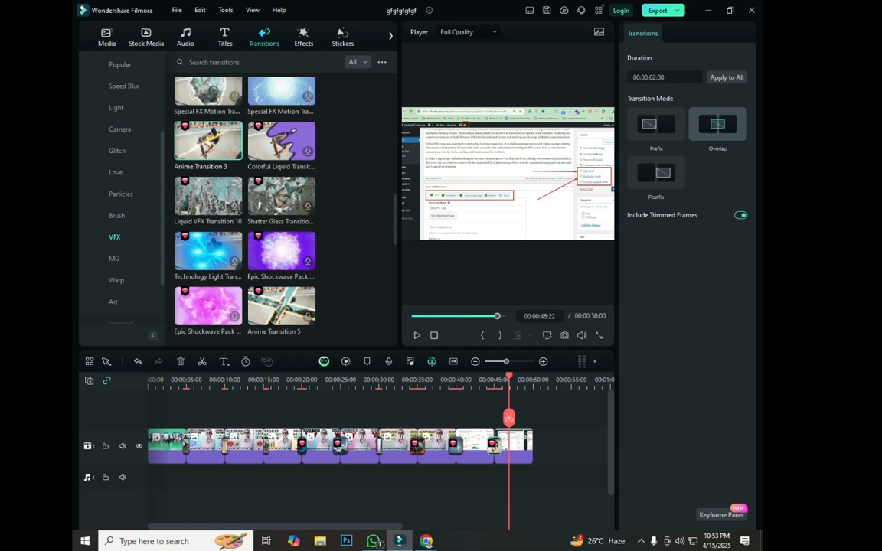
left_click_drag(509, 377, 480, 376)
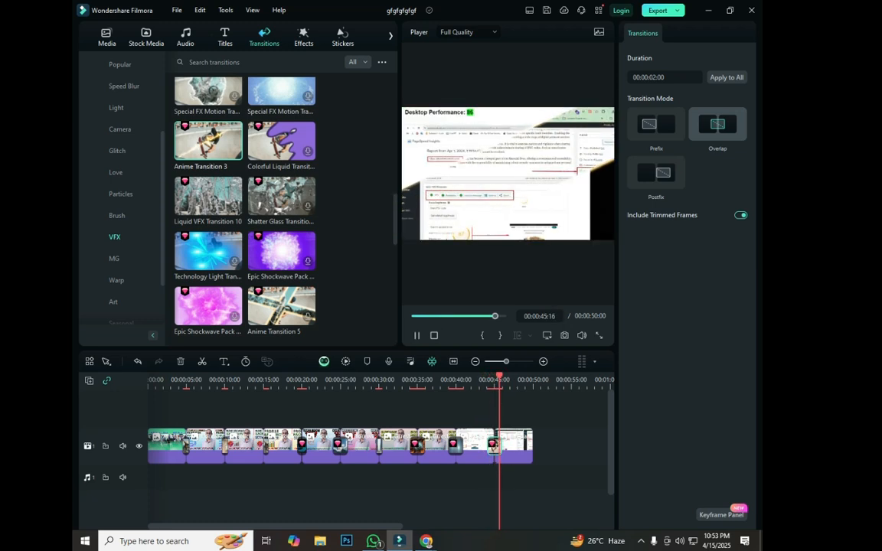
key("space")
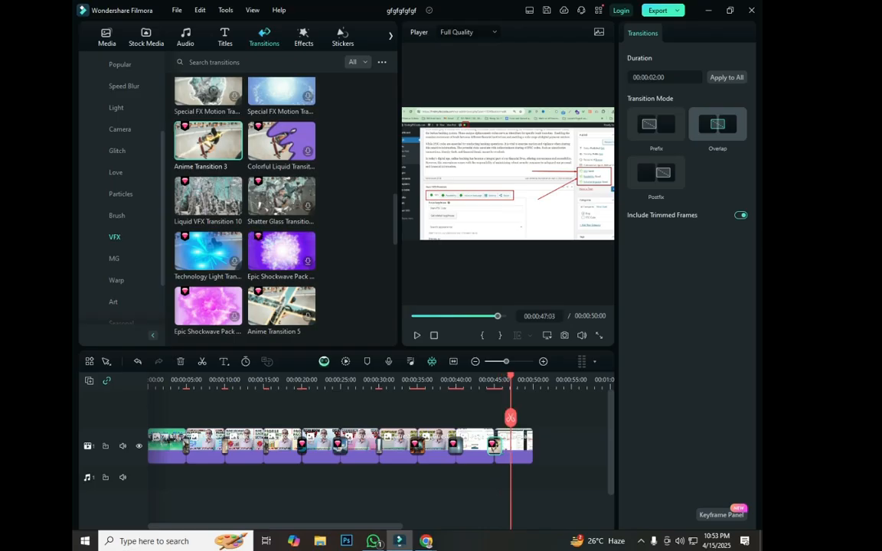
Step: Enter "anime" as the transition search term, then clear the search
left_click(257, 62)
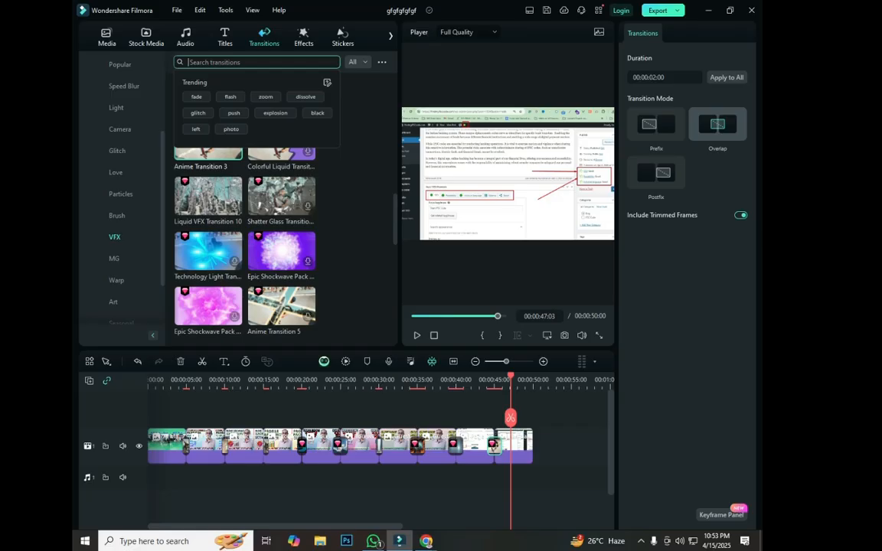
type("anime")
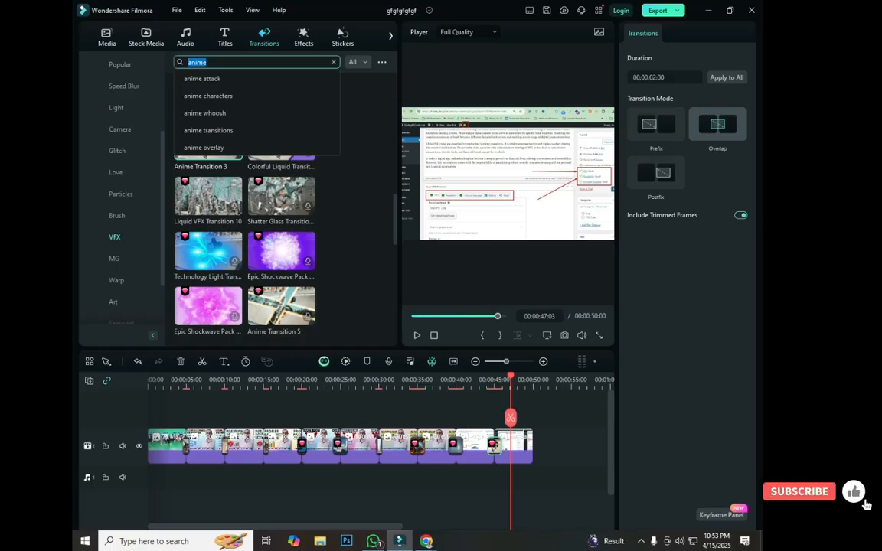
key("BackSpace")
key("BackSpace")
key("BackSpace")
key("BackSpace")
key("BackSpace")
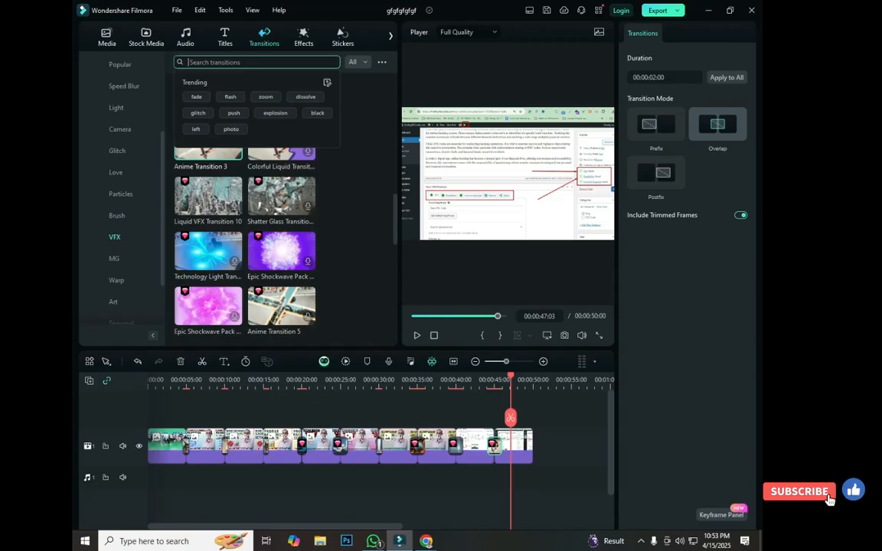
Step: Browse the Light, Particles, Brush, MG and Warp transition categories
left_click(116, 108)
left_click(257, 63)
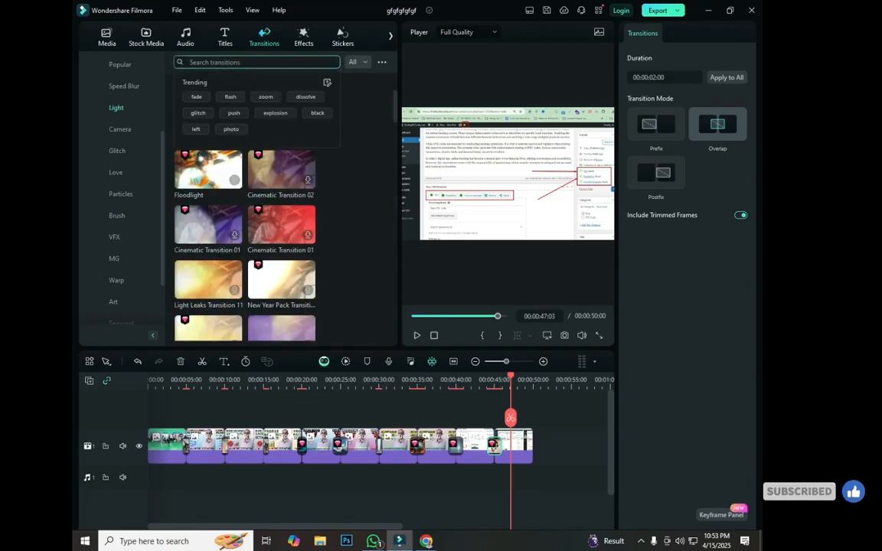
left_click(120, 193)
left_click(257, 62)
left_click(116, 215)
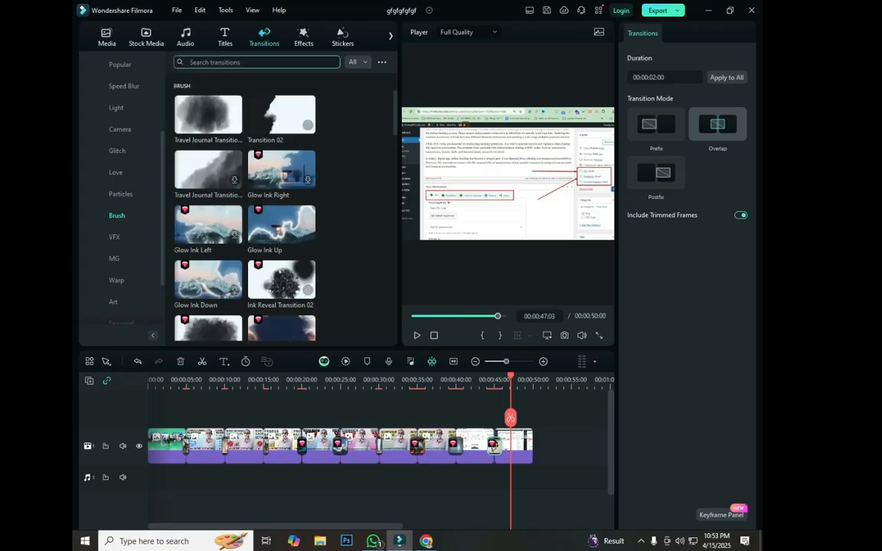
scroll(119, 191, "down", 2)
left_click(113, 194)
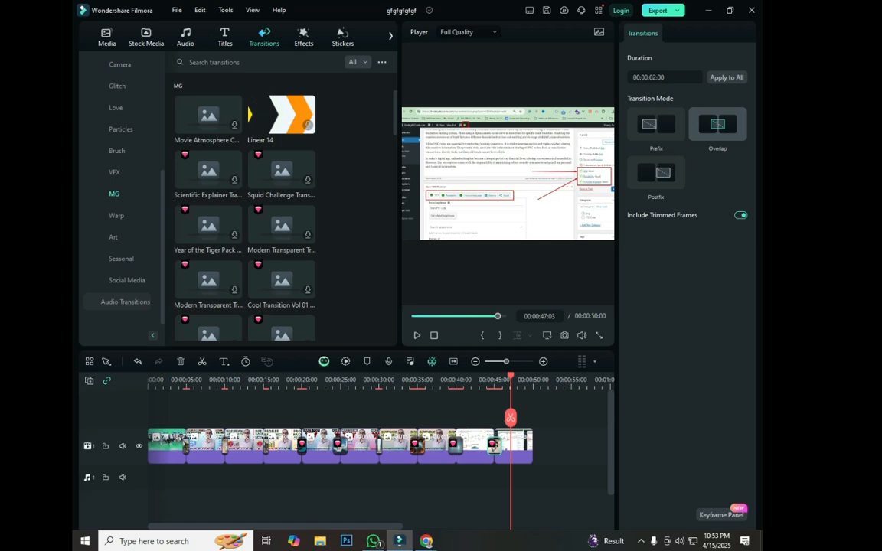
left_click(117, 215)
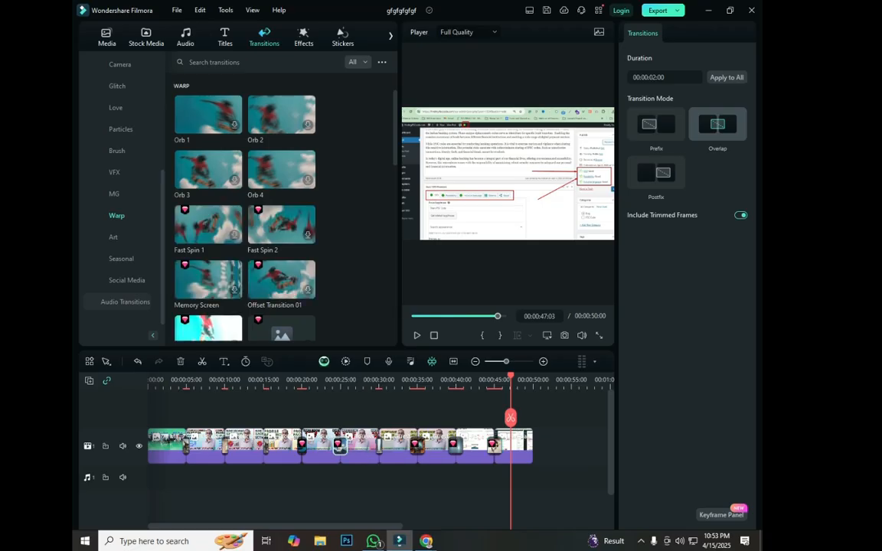
Step: Replace the transition at the 5-second cut with a copy of the two-second transition from the 25-second cut
left_click(186, 446)
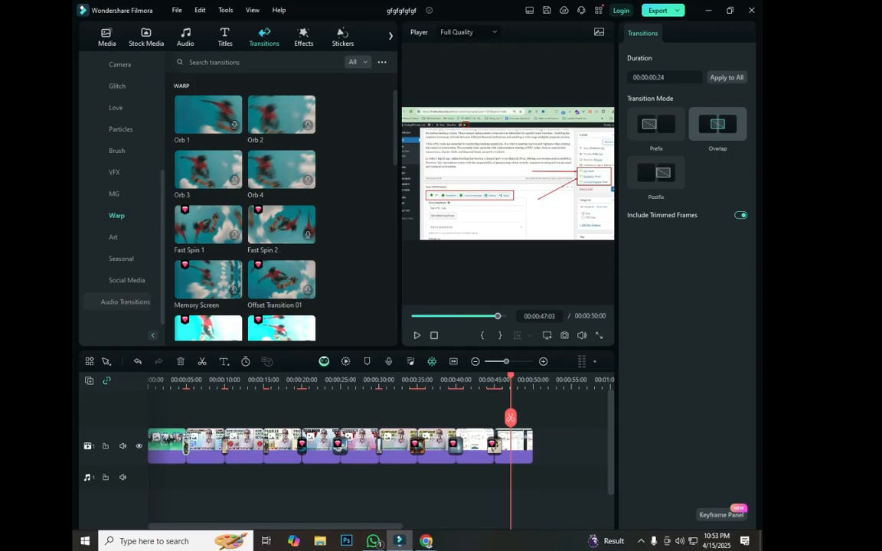
key("Delete")
left_click(167, 444)
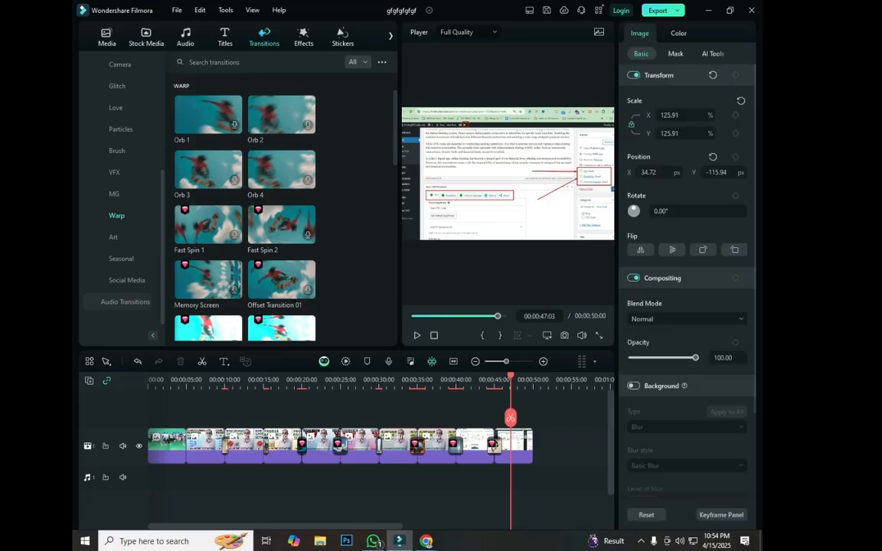
left_click(205, 445)
left_click(167, 445)
left_click_drag(178, 444, 186, 445)
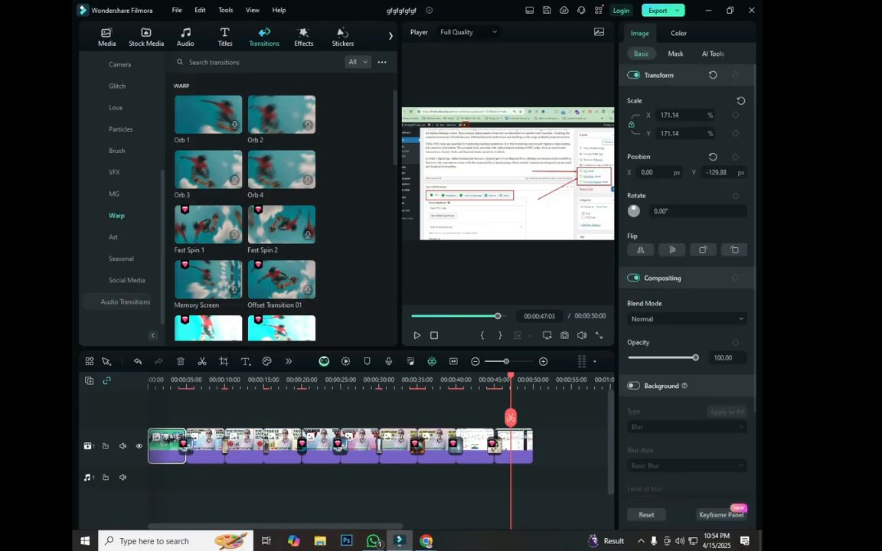
Step: Replace the transitions at the 10-second and 15-second cuts with copies of the transition from the 25-second cut
left_click(226, 447)
key("Delete")
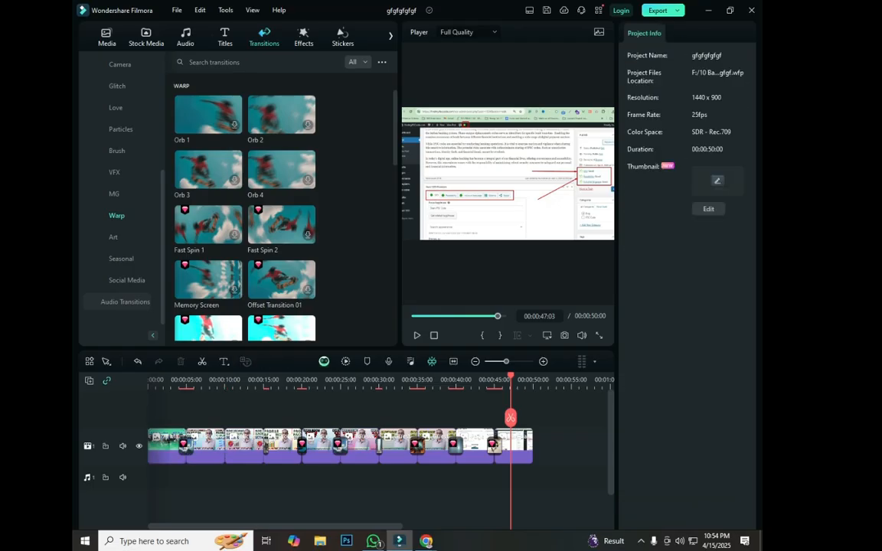
left_click(244, 446)
left_click_drag(264, 446, 256, 446)
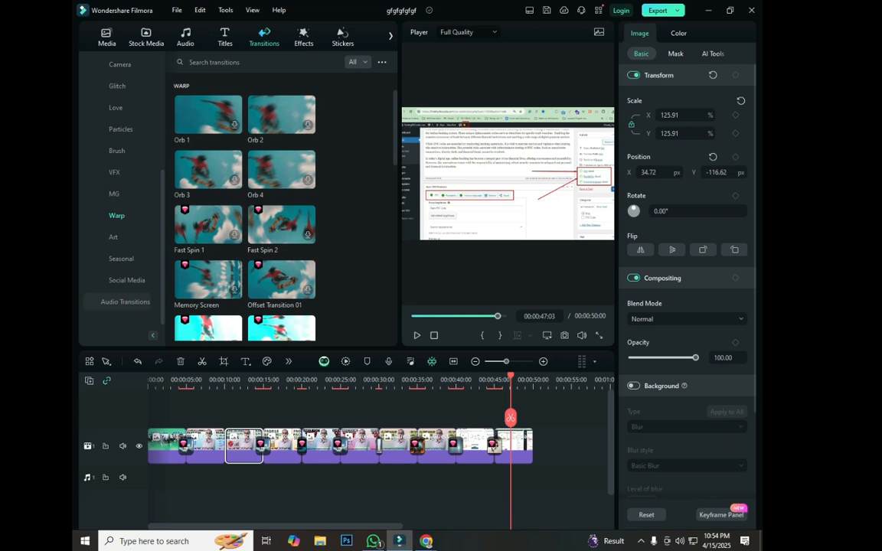
left_click(205, 447)
left_click_drag(208, 328, 224, 446)
Step: Play the timeline from about 3 seconds to review the copied transitions, and view the available commands for the one at 15 seconds
left_click_drag(510, 377, 170, 378)
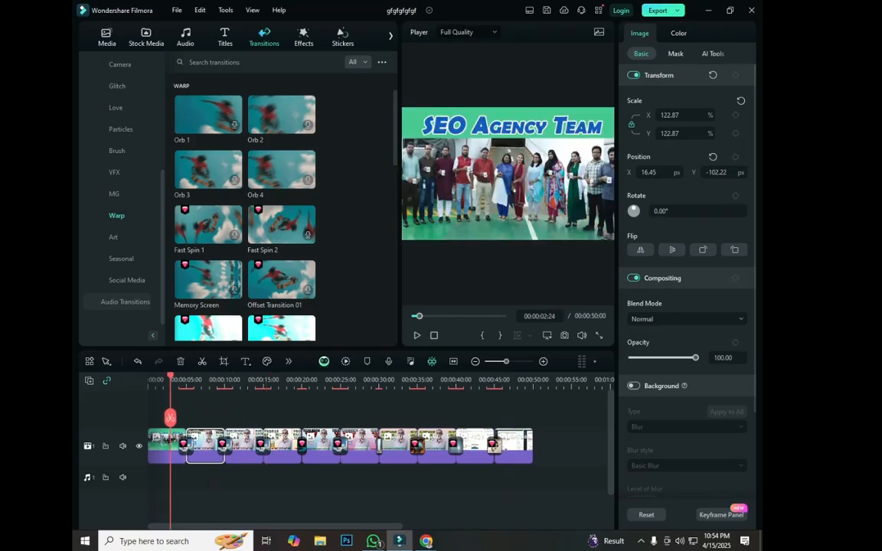
key("space")
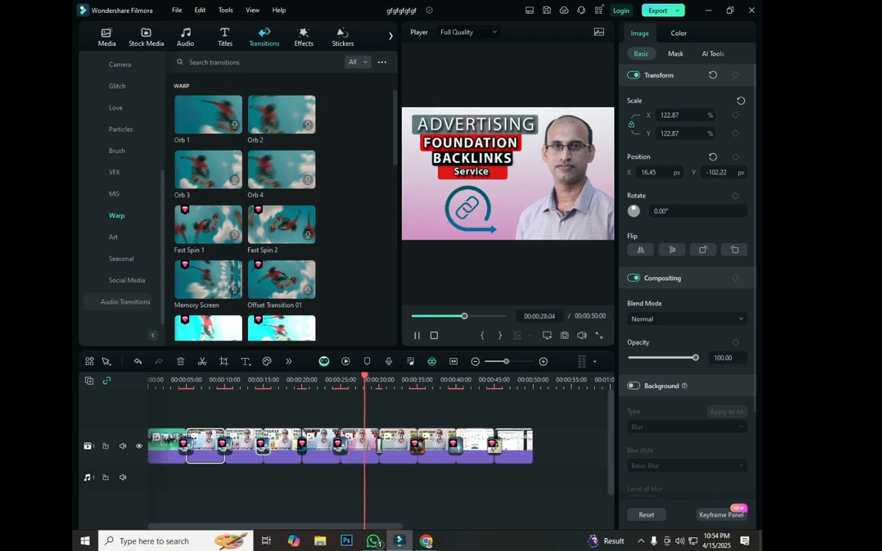
left_click(263, 446)
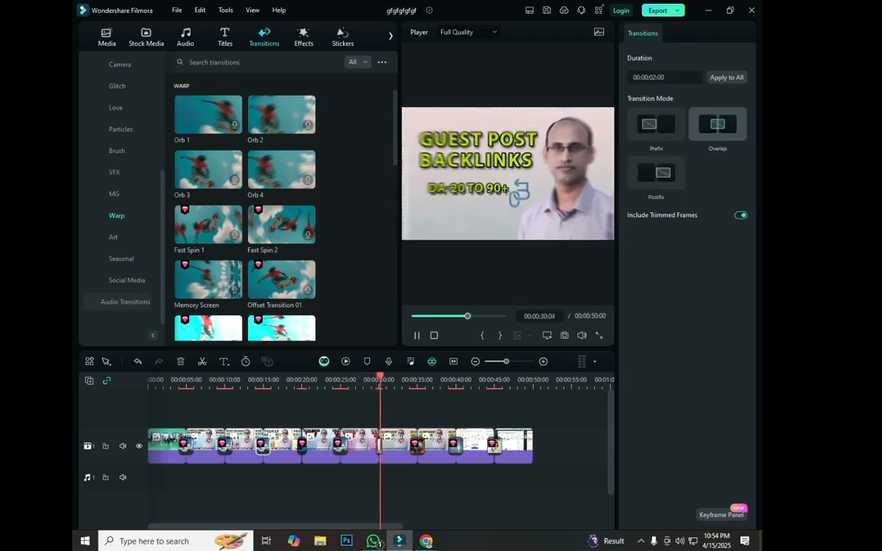
right_click(262, 445)
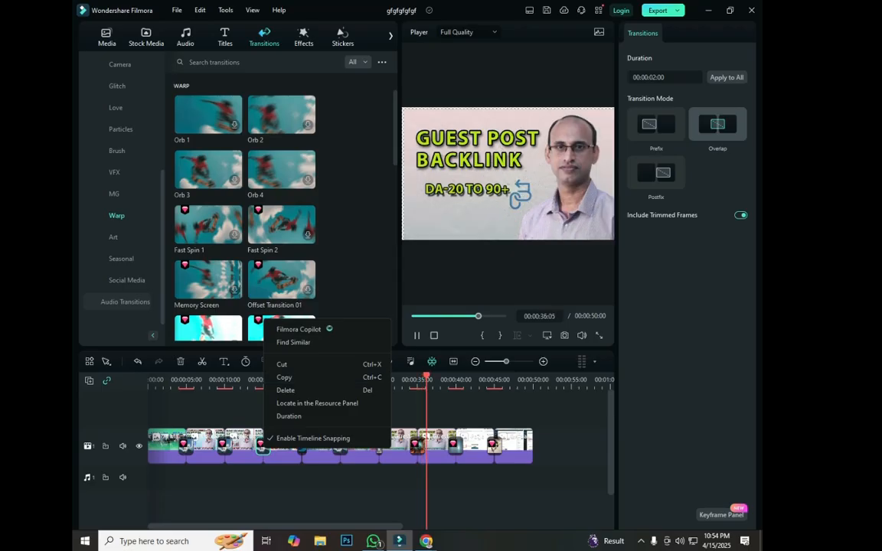
left_click(321, 494)
key("space")
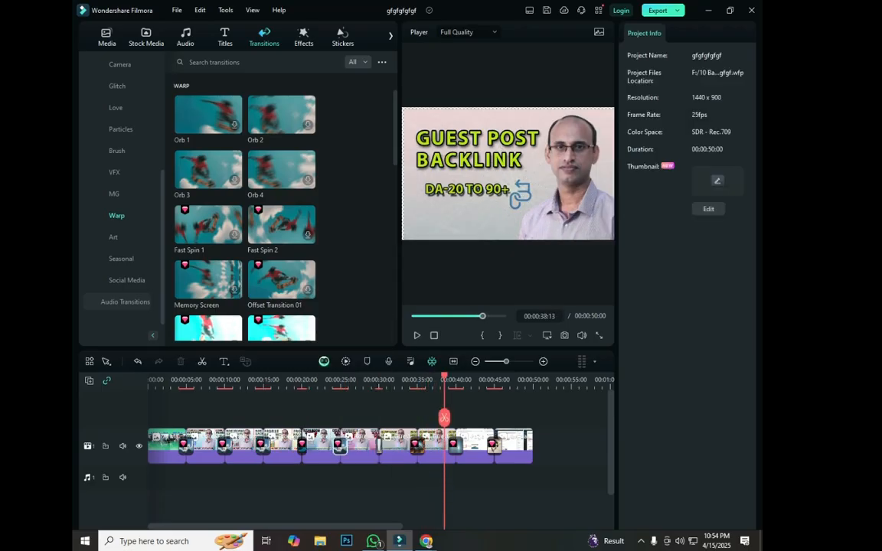
Step: Copy the transition at the 25-second cut and delete the transition at the 30-second cut
left_click(339, 446)
right_click(339, 447)
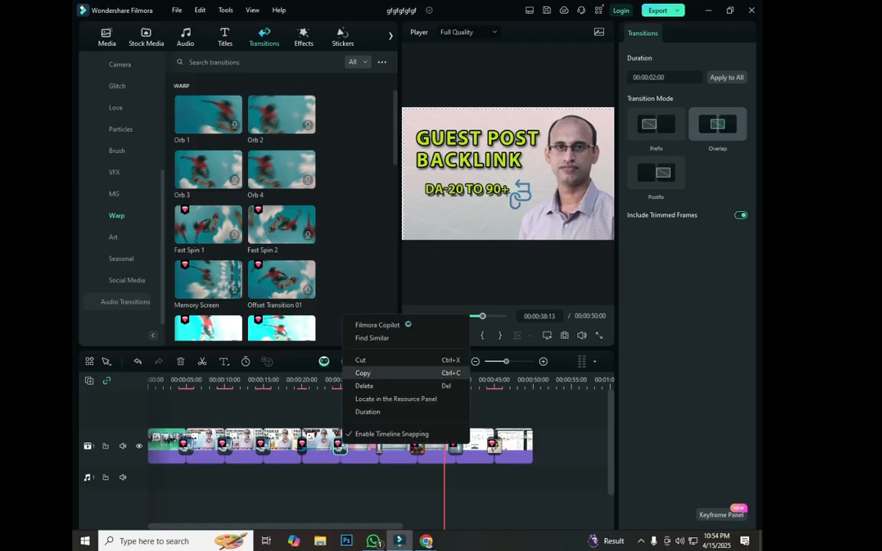
left_click(379, 373)
left_click(378, 445)
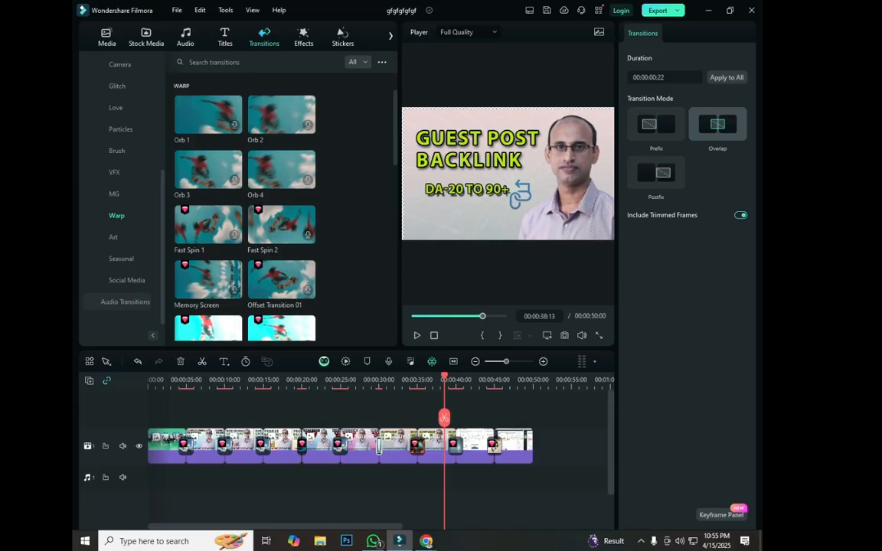
right_click(378, 445)
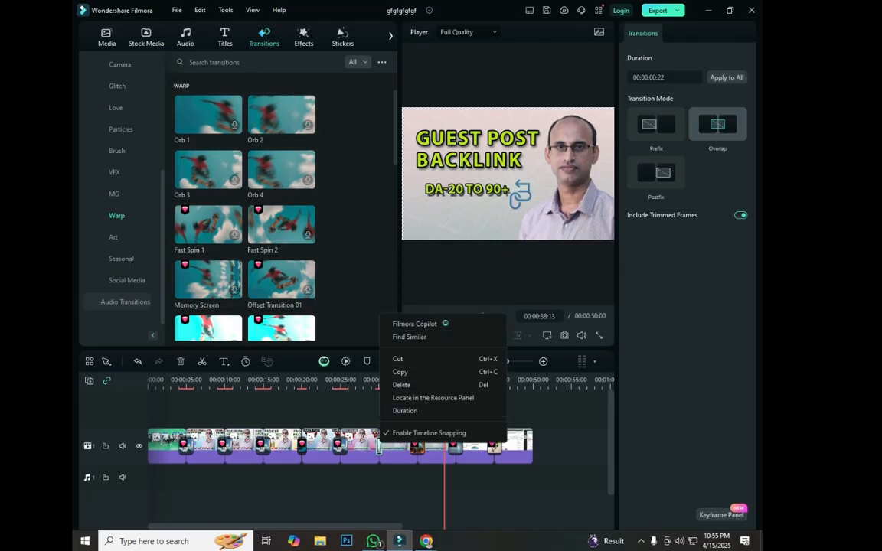
key("Delete")
left_click(379, 447)
key("Delete")
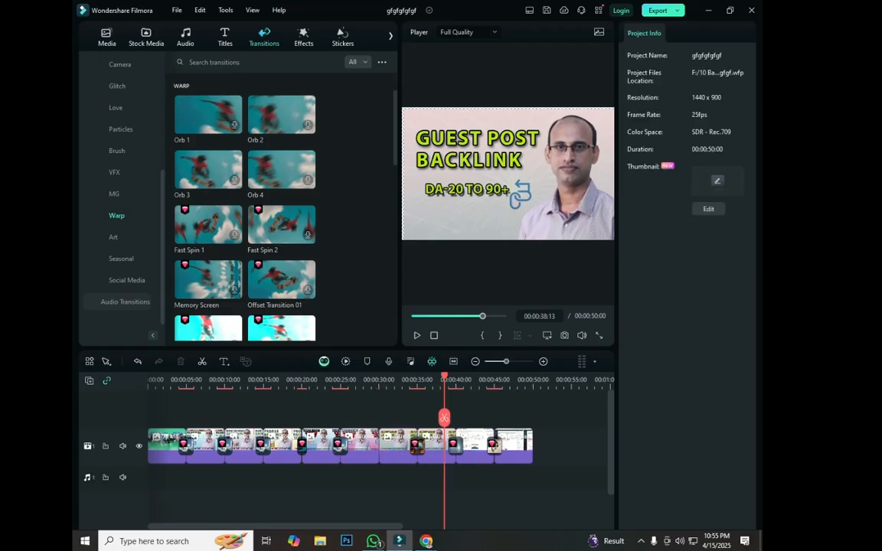
Step: Paste the copied transition onto the guest post clip that starts at 30 seconds, and deselect the clip
left_click(386, 444)
right_click(387, 444)
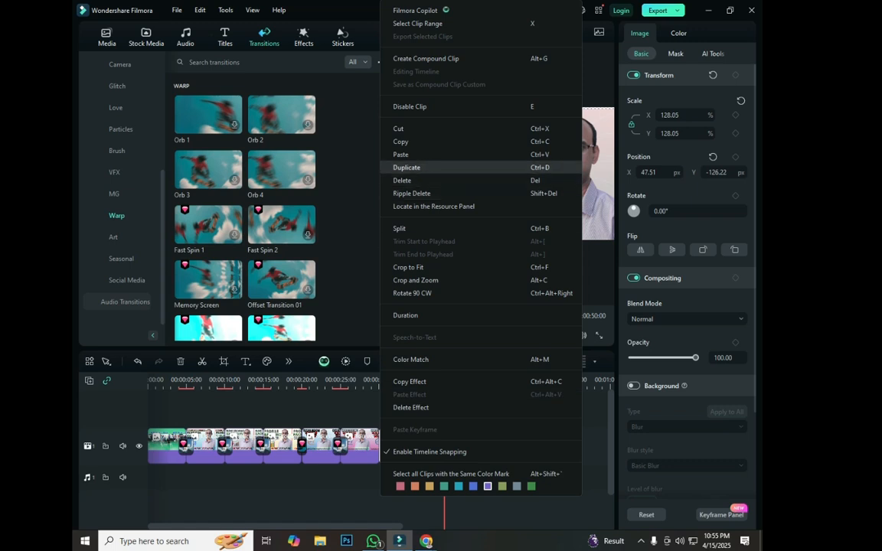
left_click(400, 141)
left_click(359, 401)
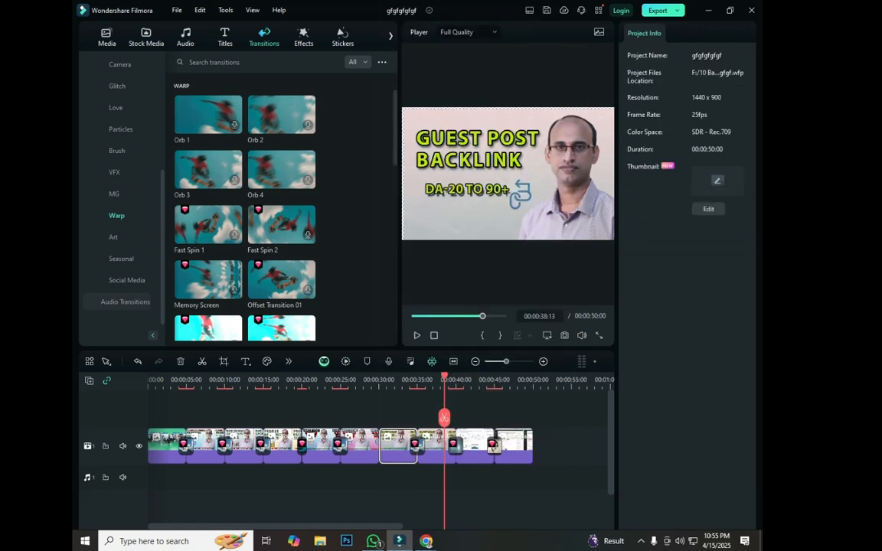
Step: Isolate the foundation backlinks clip on the video track, starting it at 30 seconds and the guest post clip after it at 45 seconds
left_click_drag(444, 379, 377, 379)
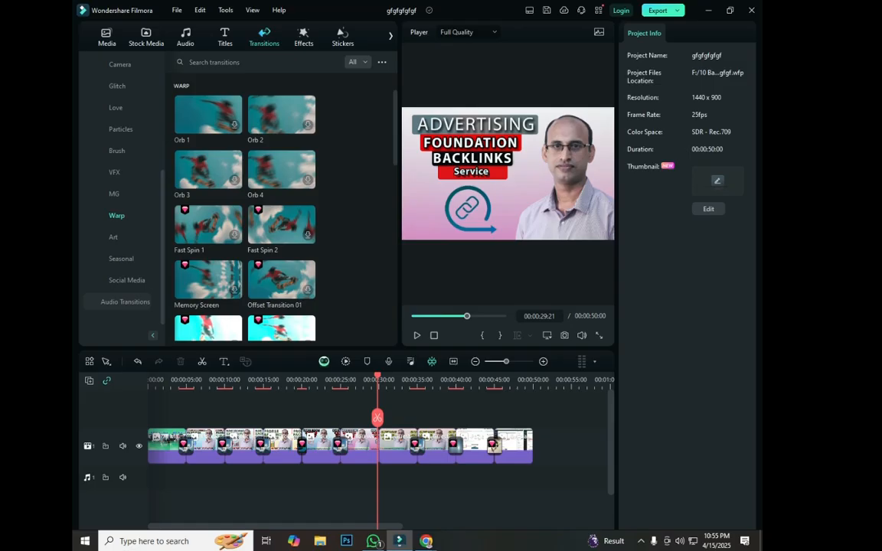
left_click_drag(561, 442, 518, 448)
left_click_drag(378, 380, 353, 380)
left_click_drag(360, 446, 399, 446)
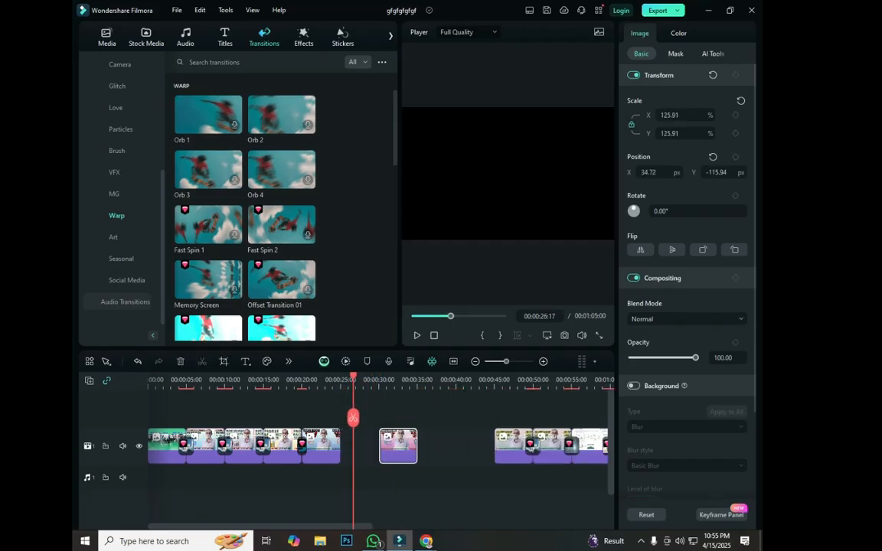
Step: Place the playhead at about 31 seconds on the isolated foundation backlinks clip and show the Basic category of video effects
left_click_drag(353, 380, 401, 380)
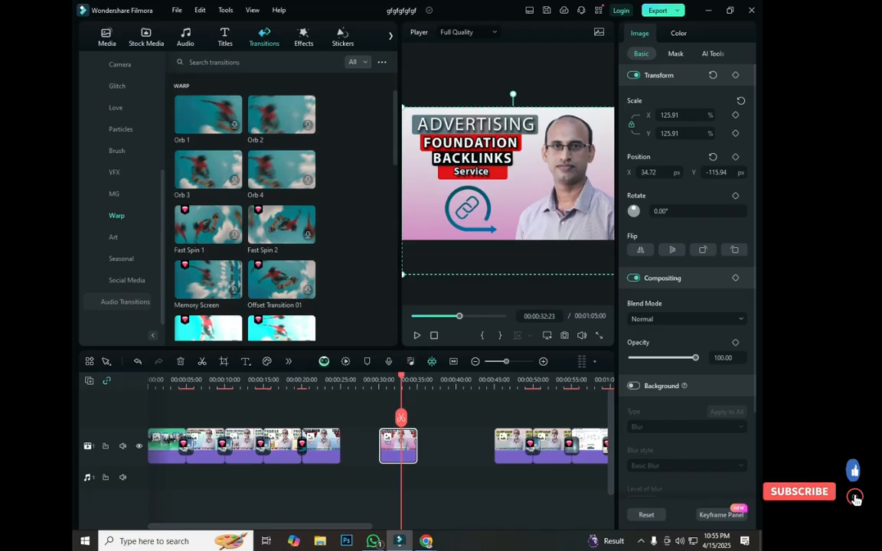
left_click_drag(393, 376, 390, 376)
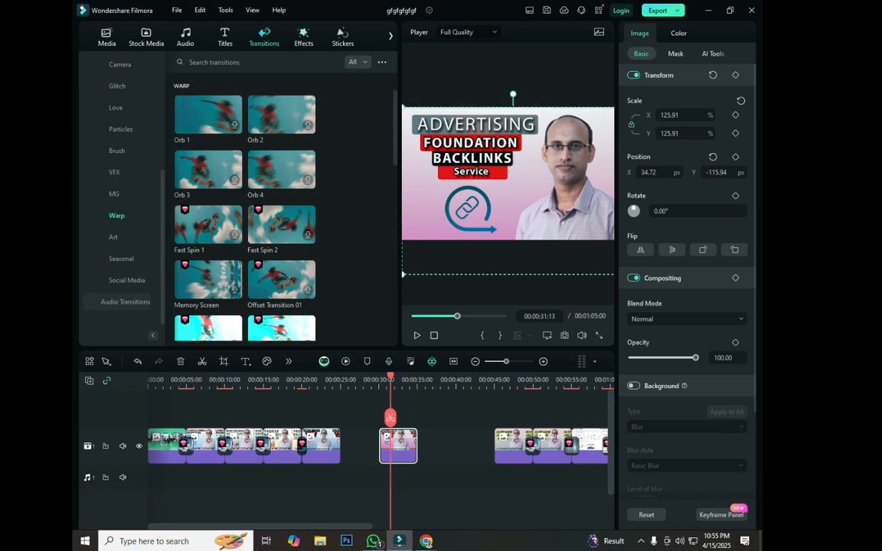
left_click(304, 37)
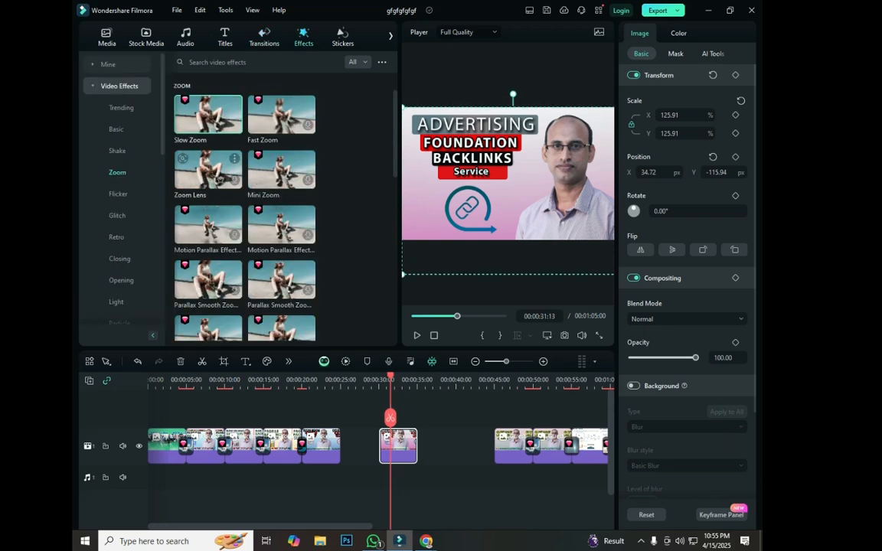
left_click(116, 129)
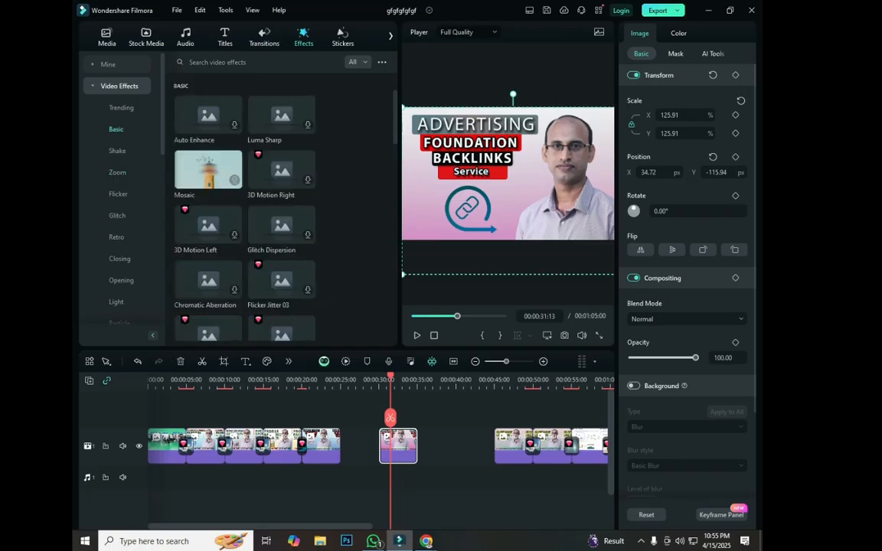
Step: Look through the video effect categories from Trending to Closing
left_click(121, 108)
left_click(117, 172)
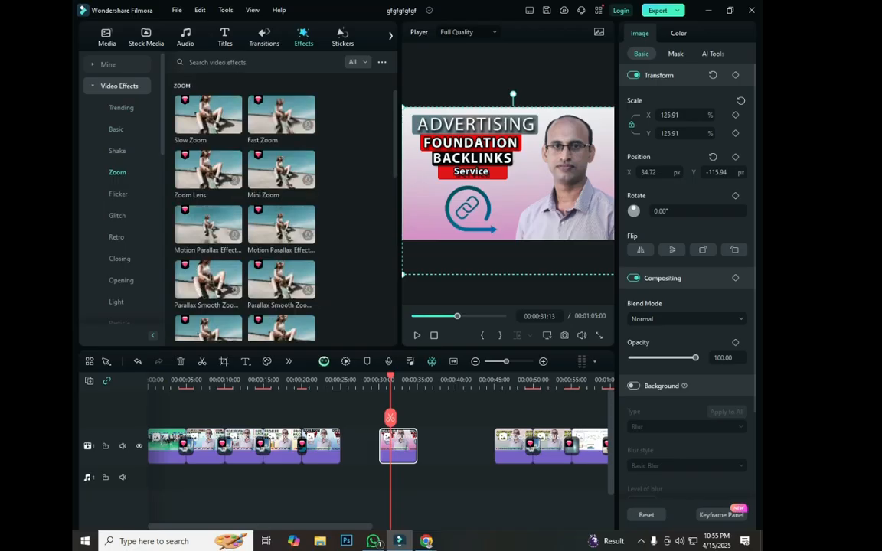
left_click(118, 194)
left_click(117, 215)
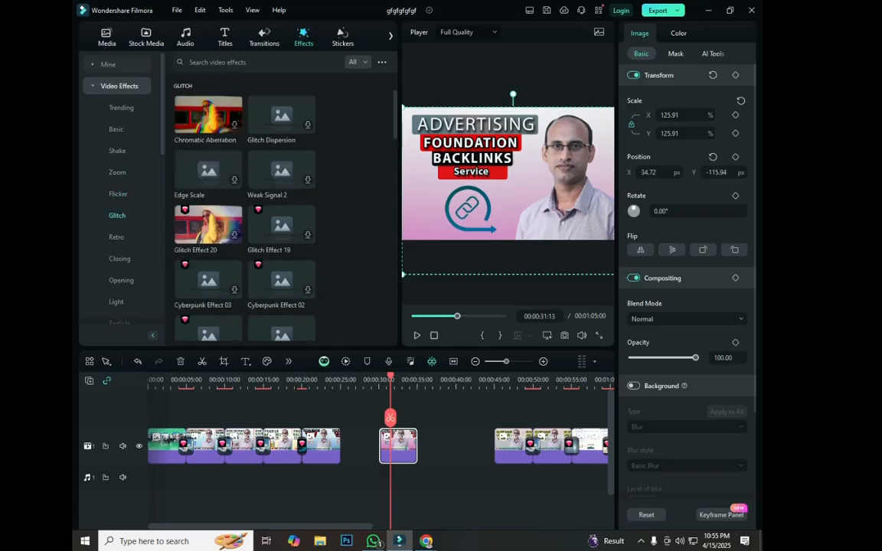
left_click(116, 237)
left_click(120, 259)
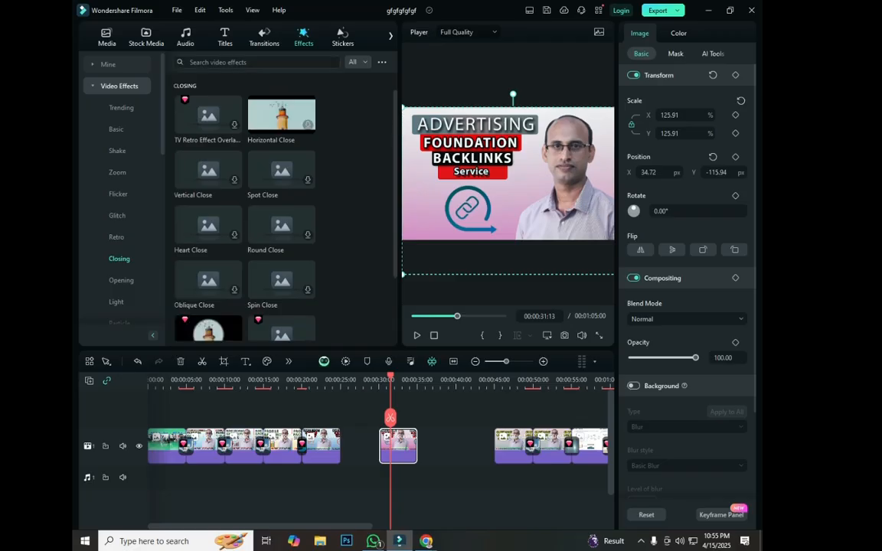
Step: Search the video effects for blur and add Mosaic above the standalone Advertising Foundation Backlinks clip
left_click(267, 63)
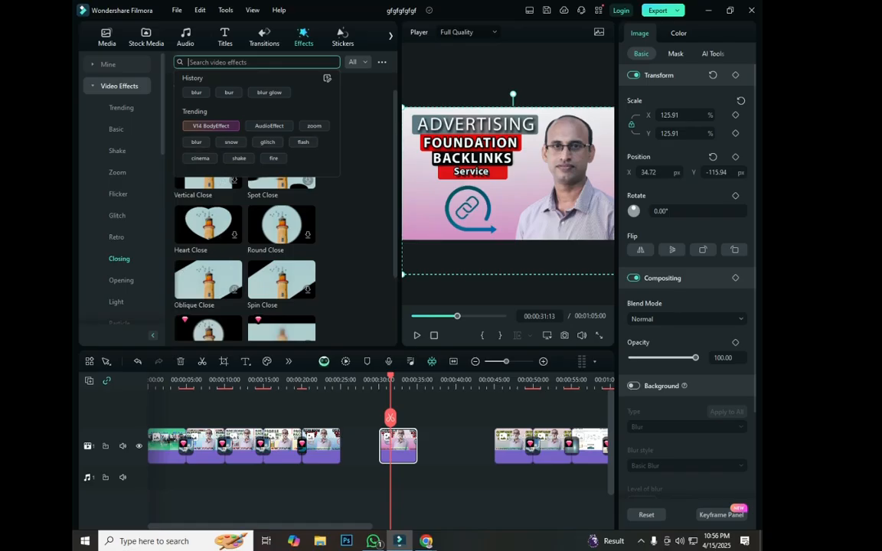
left_click(196, 142)
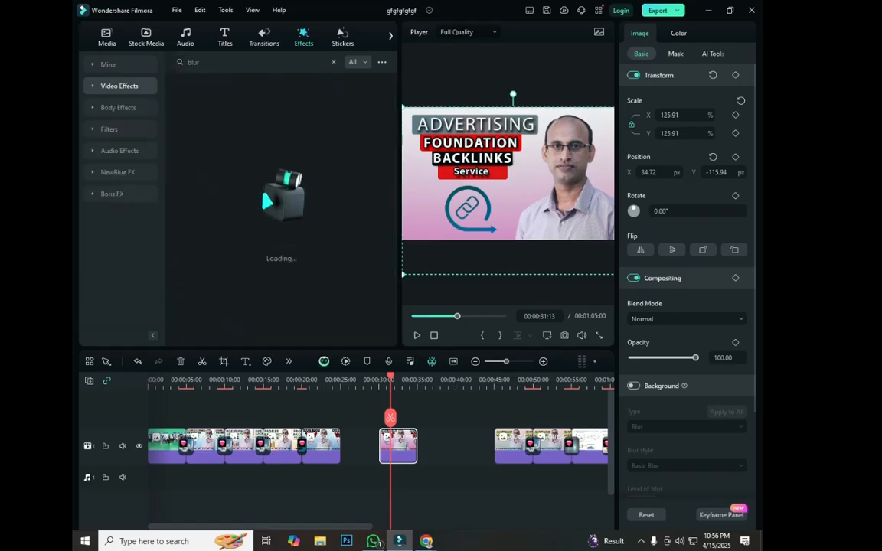
scroll(279, 165, "down", 5)
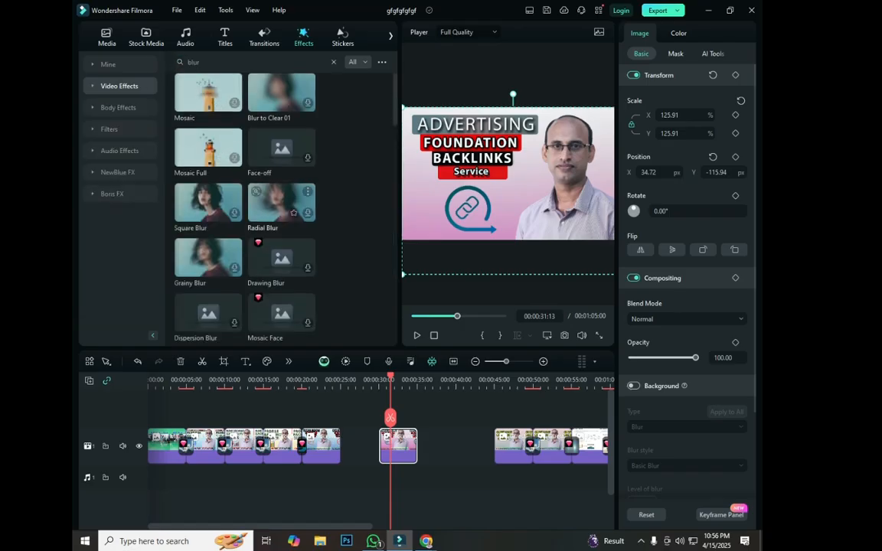
scroll(279, 165, "up", 5)
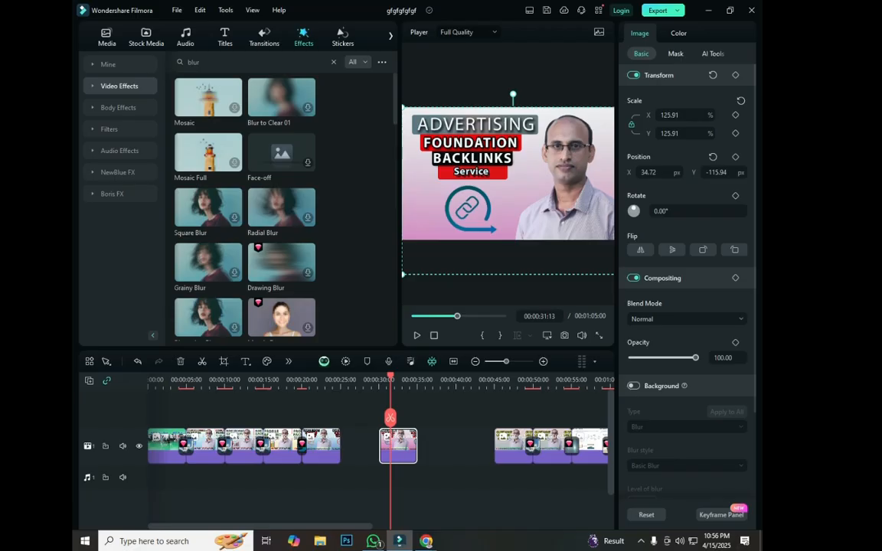
left_click_drag(208, 98, 389, 416)
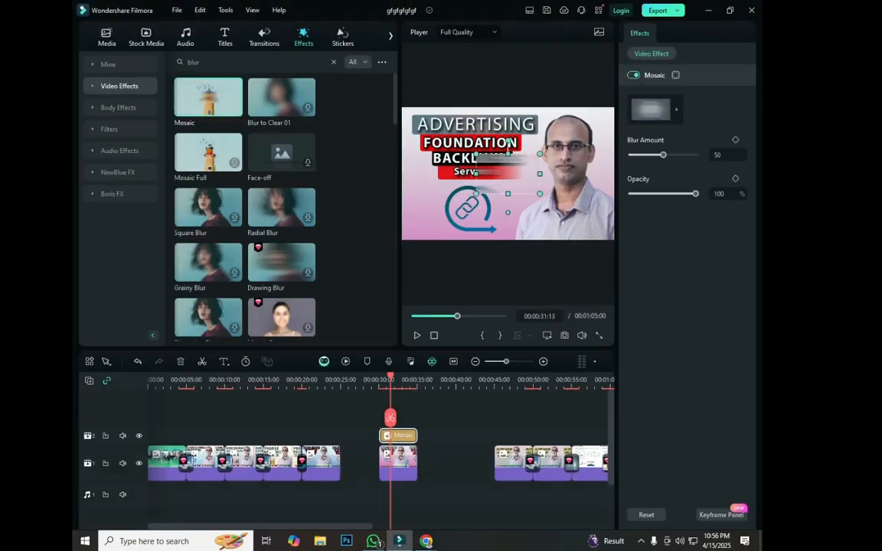
Step: Move and resize the Mosaic area to cover the man's face, and play back the clip to check it
left_click_drag(509, 143, 526, 115)
left_click_drag(599, 215, 603, 148)
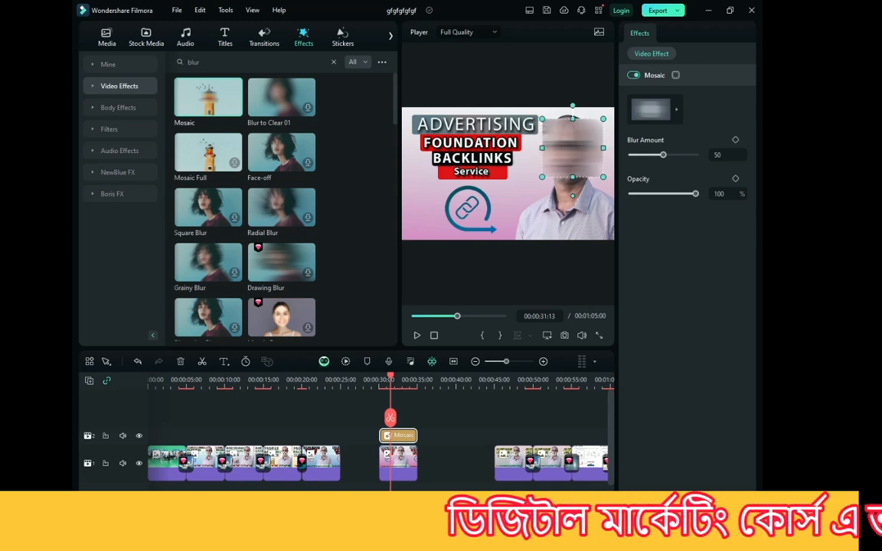
left_click_drag(573, 177, 573, 178)
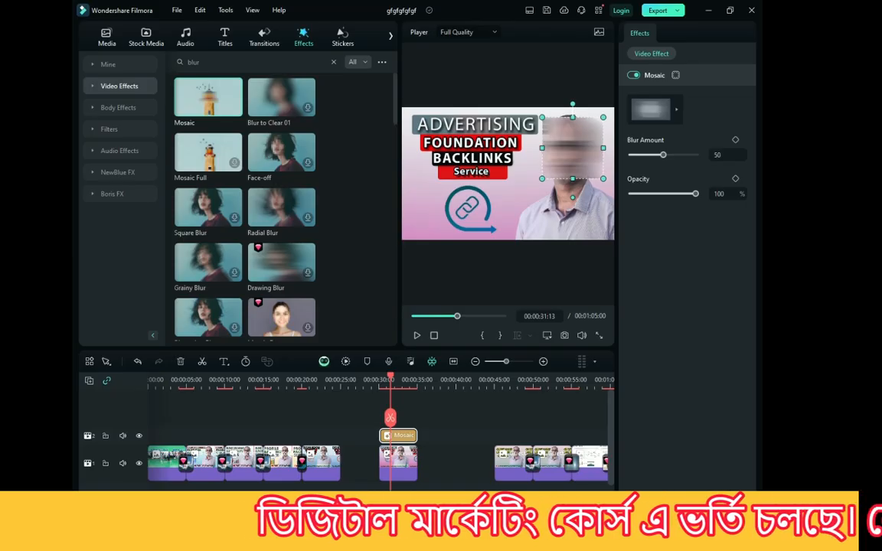
left_click_drag(391, 378, 376, 377)
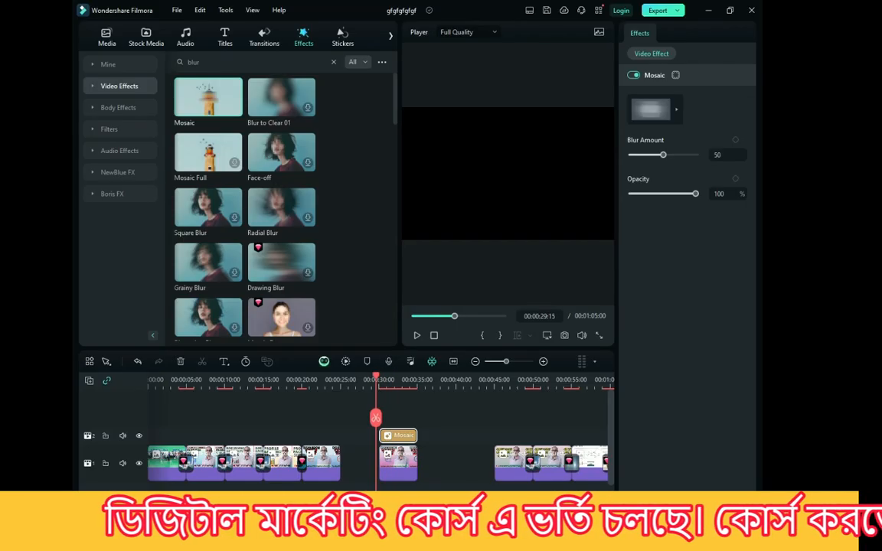
left_click(416, 335)
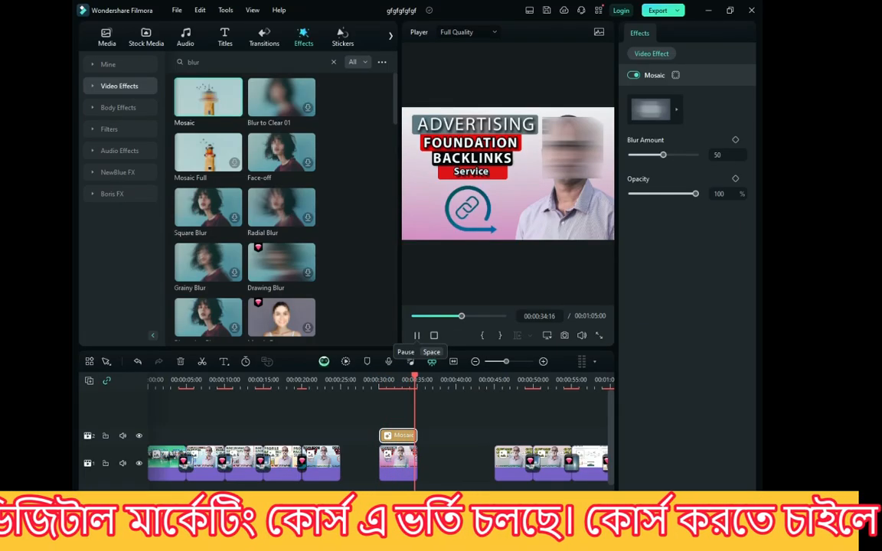
left_click(416, 335)
left_click_drag(424, 417, 380, 418)
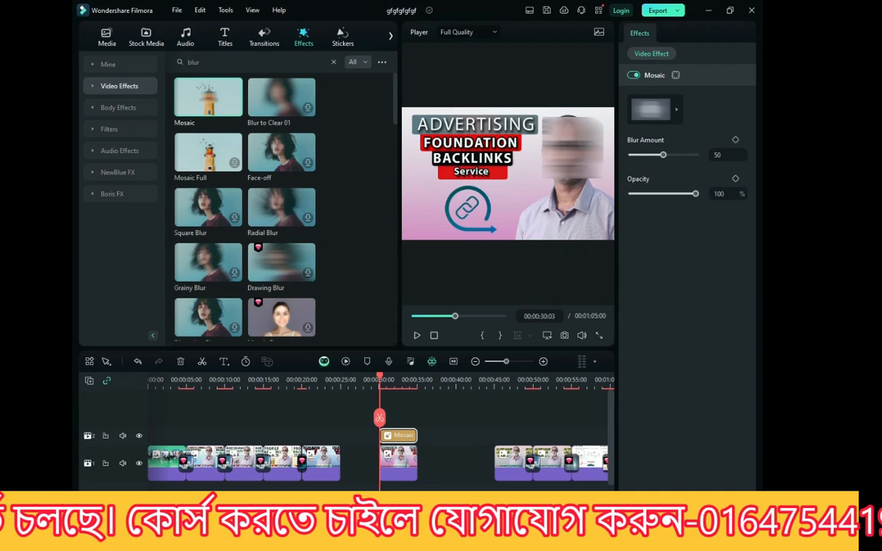
Step: Move and widen the Mosaic area to cover the title text instead of the face, and play back the clip
left_click_drag(573, 148, 539, 138)
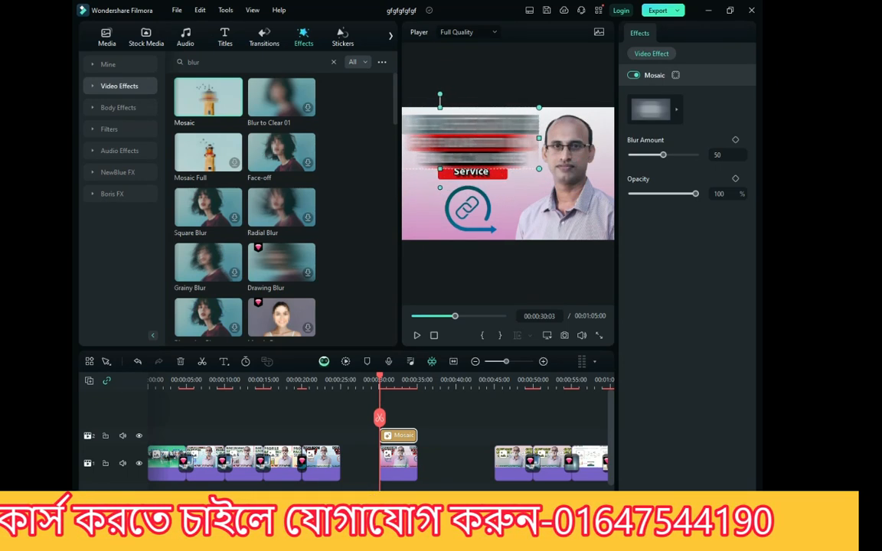
left_click_drag(440, 168, 441, 177)
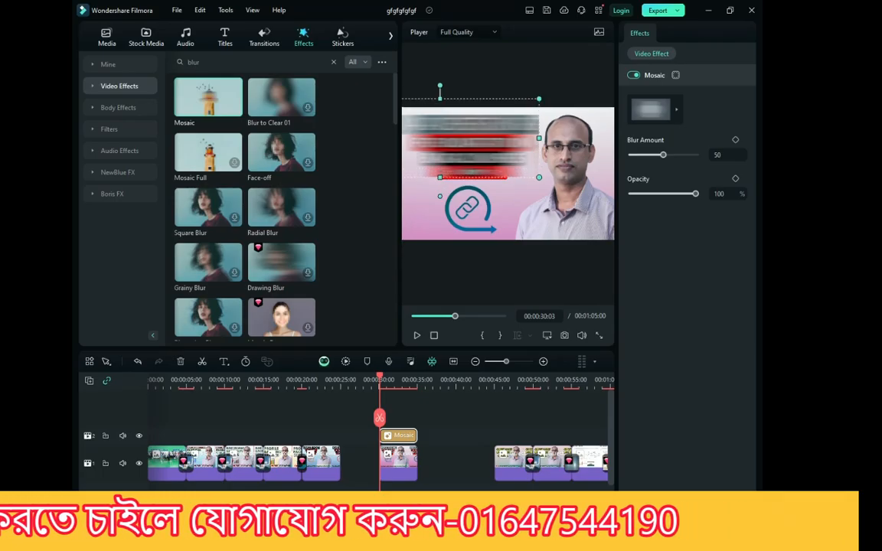
left_click_drag(459, 141, 457, 145)
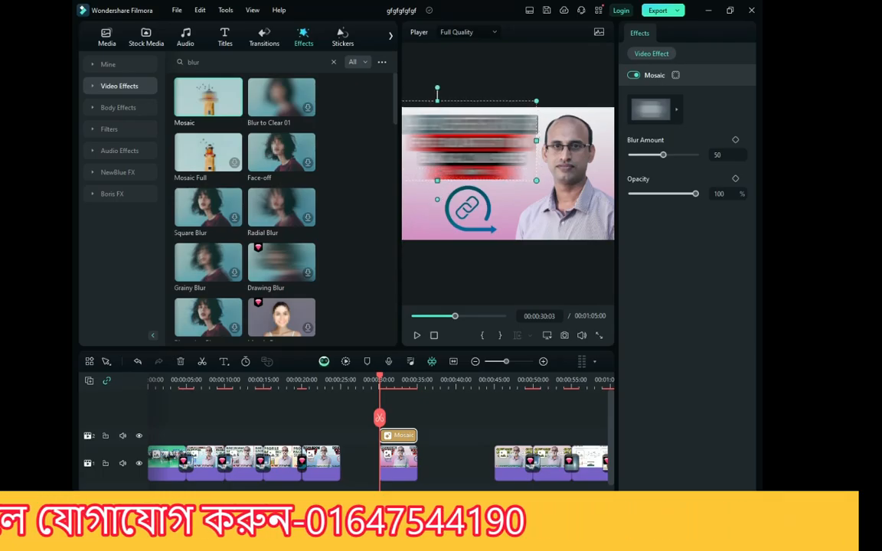
left_click_drag(380, 378, 375, 378)
key("space")
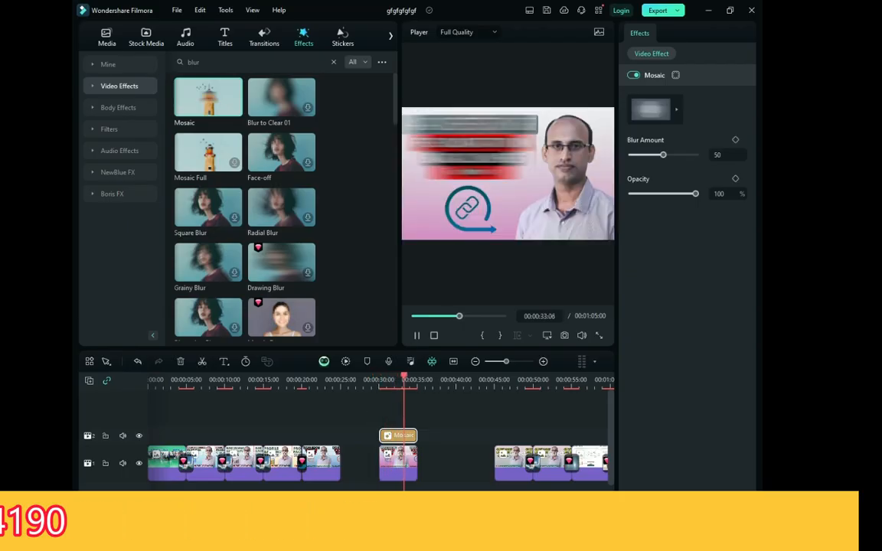
key("space")
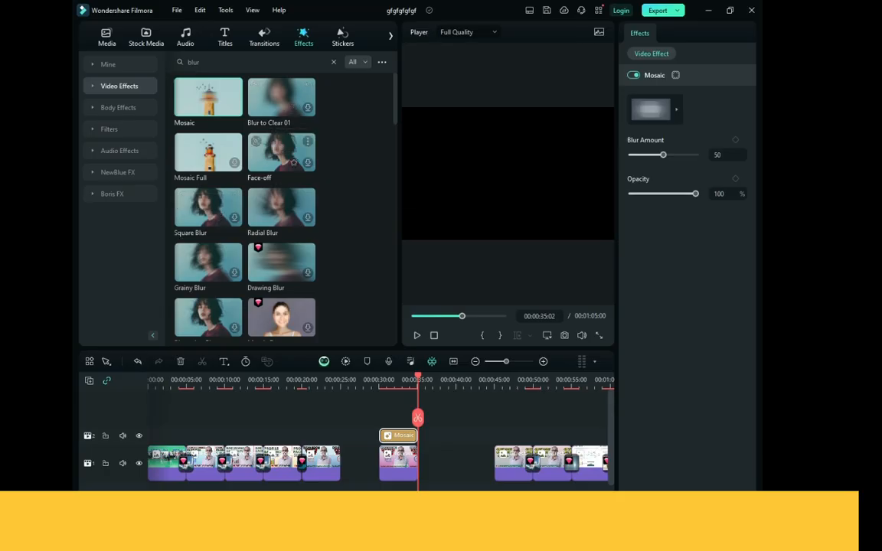
Step: Replace the Mosaic effect above the standalone clip with the Beautify body effect and preview it
scroll(281, 187, "down", 8)
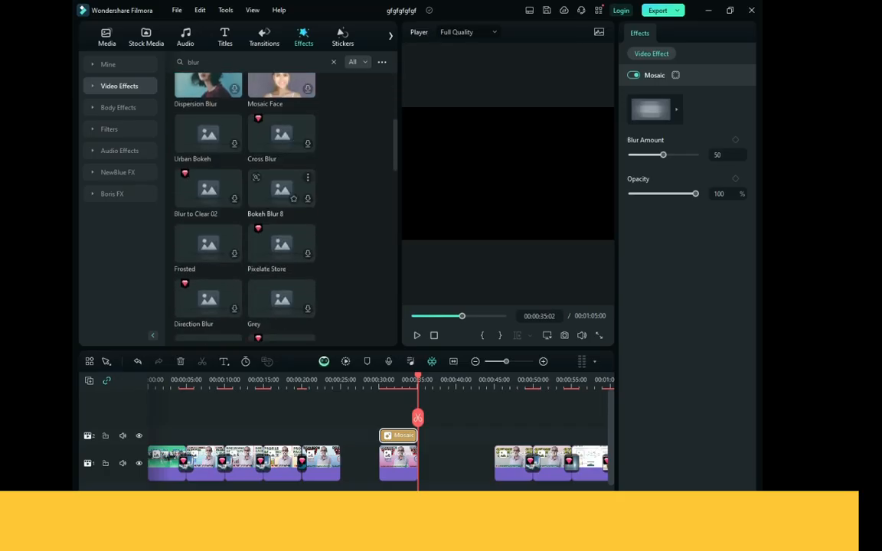
scroll(280, 187, "down", 1)
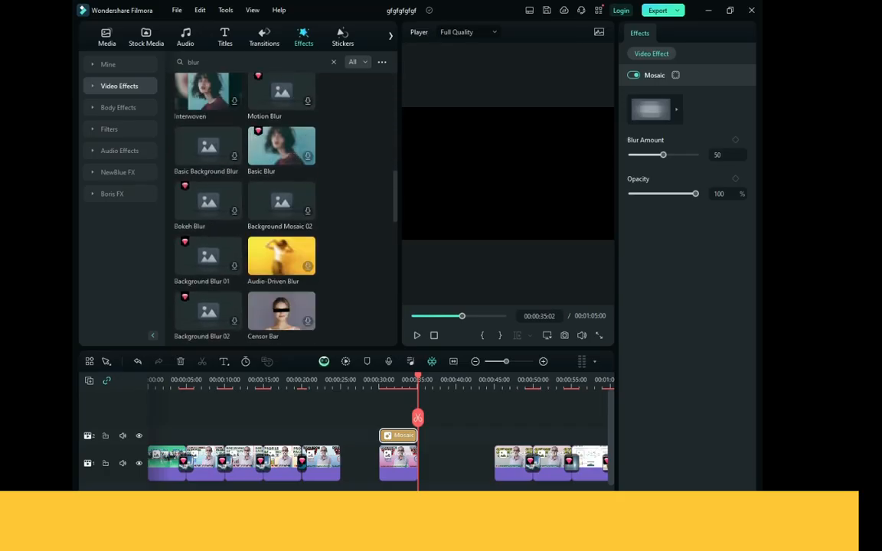
left_click(118, 108)
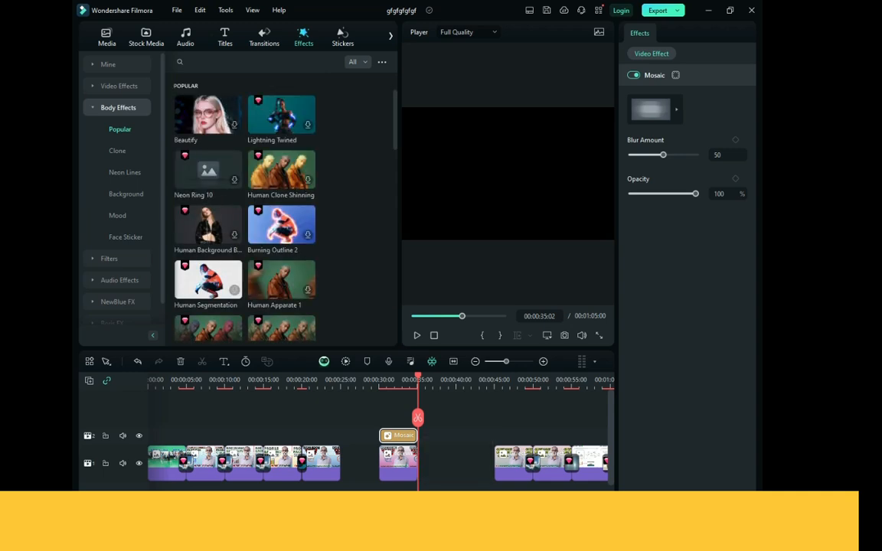
key("Delete")
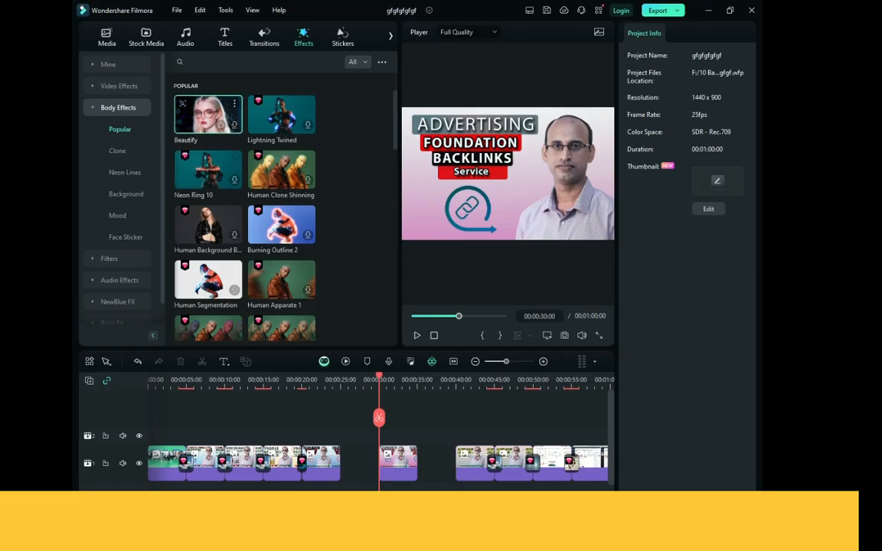
left_click_drag(207, 115, 398, 436)
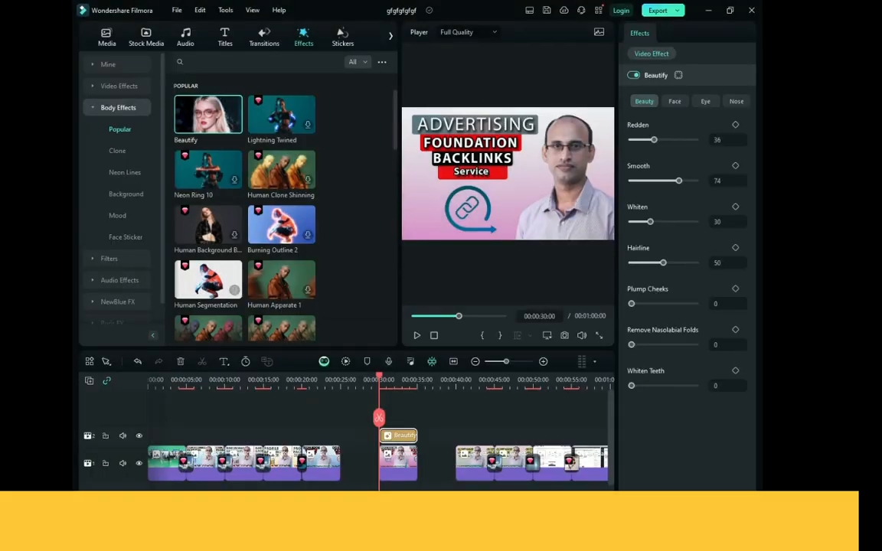
left_click(416, 335)
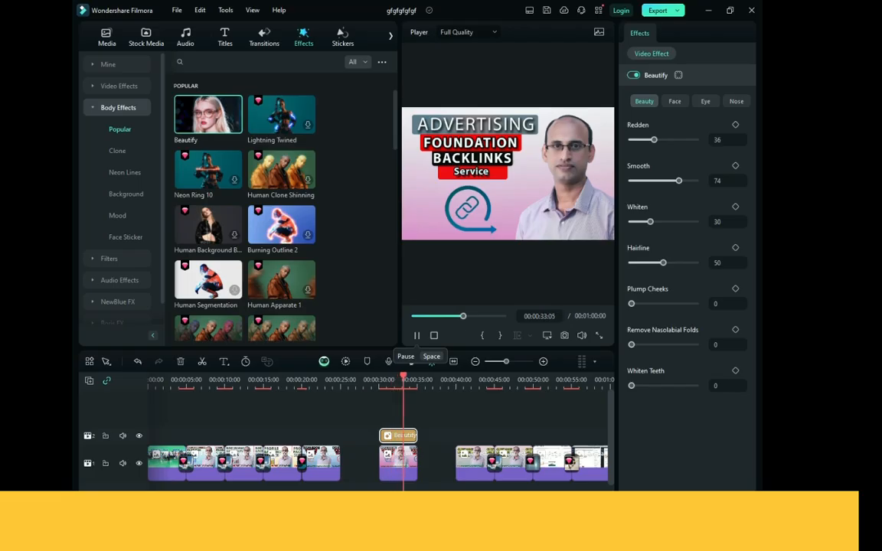
left_click(417, 335)
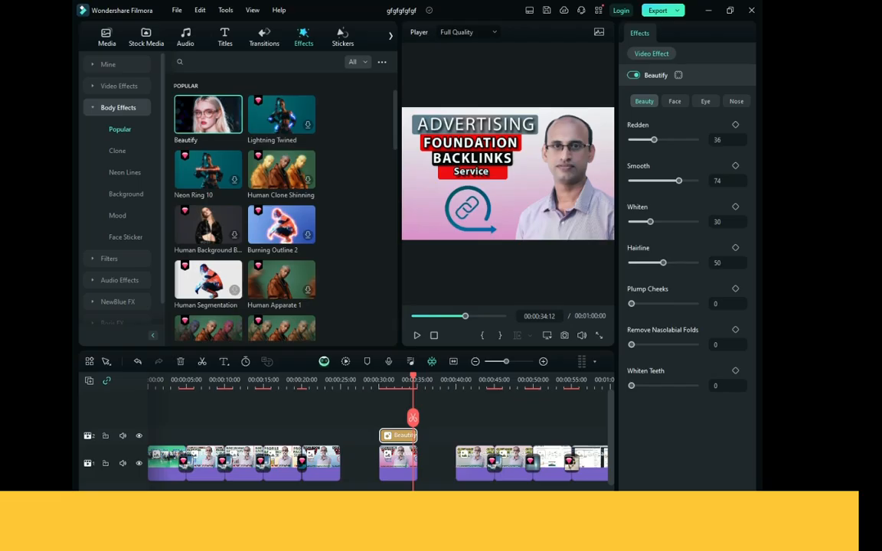
Step: Replace the Beautify effect with the Lightning Twined body effect and preview it on the clip
key("Delete")
left_click_drag(281, 113, 398, 437)
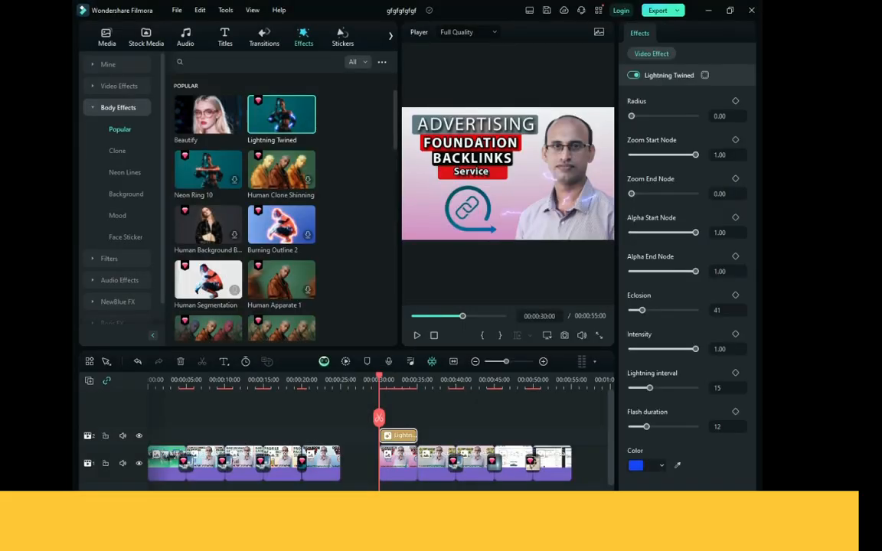
key("space")
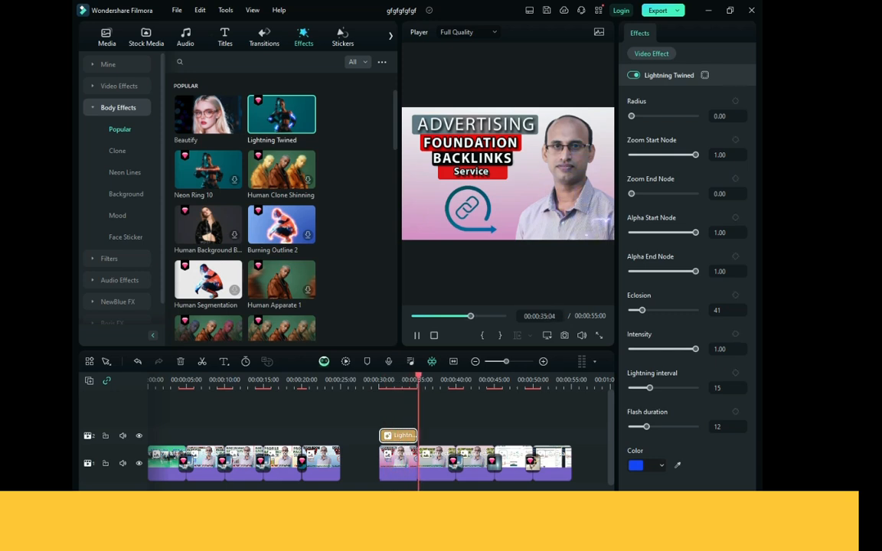
key("space")
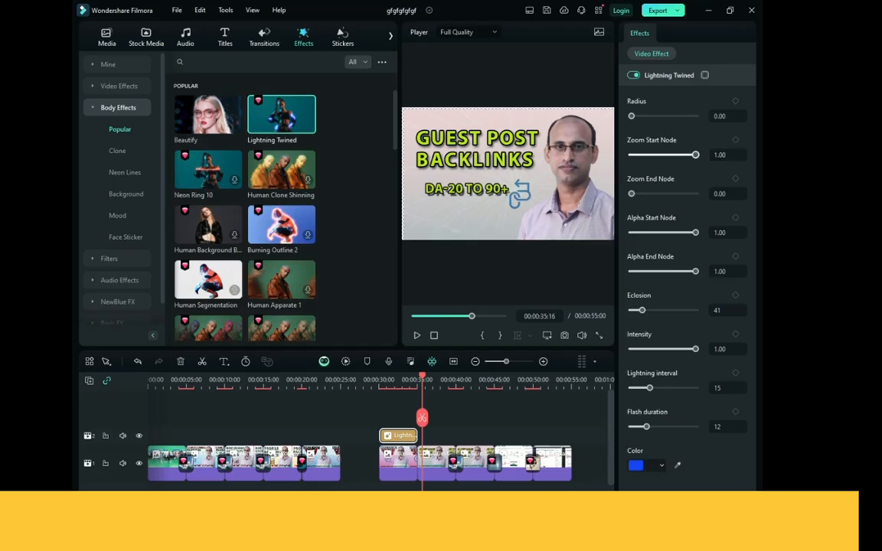
left_click_drag(421, 376, 387, 377)
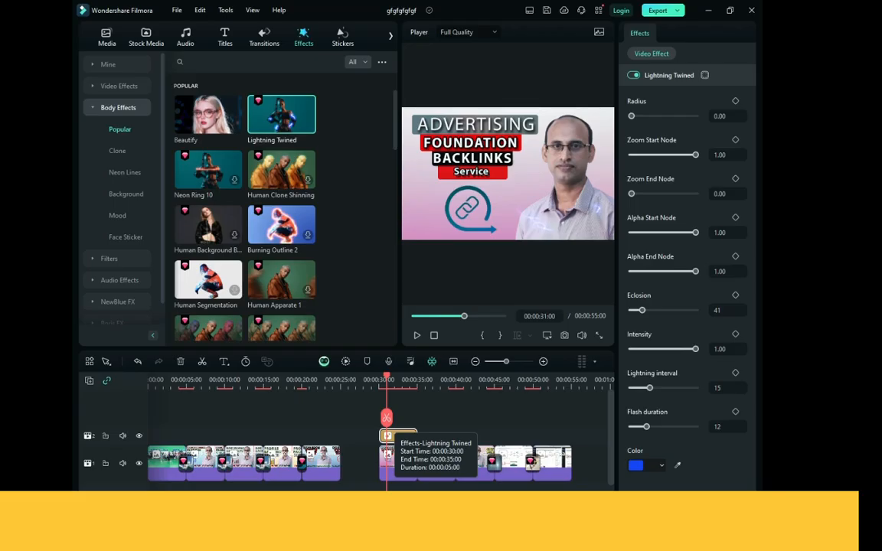
Step: Close the gap between the clips on the main track and extend Lightning Twined over the whole 50-second timeline
left_click(360, 463)
key("Delete")
left_click_drag(357, 436, 532, 436)
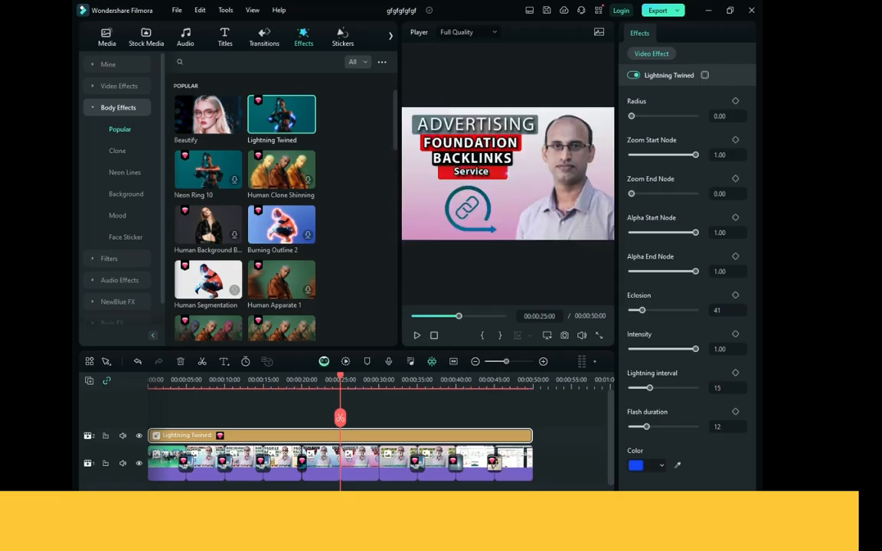
left_click_drag(340, 417, 150, 417)
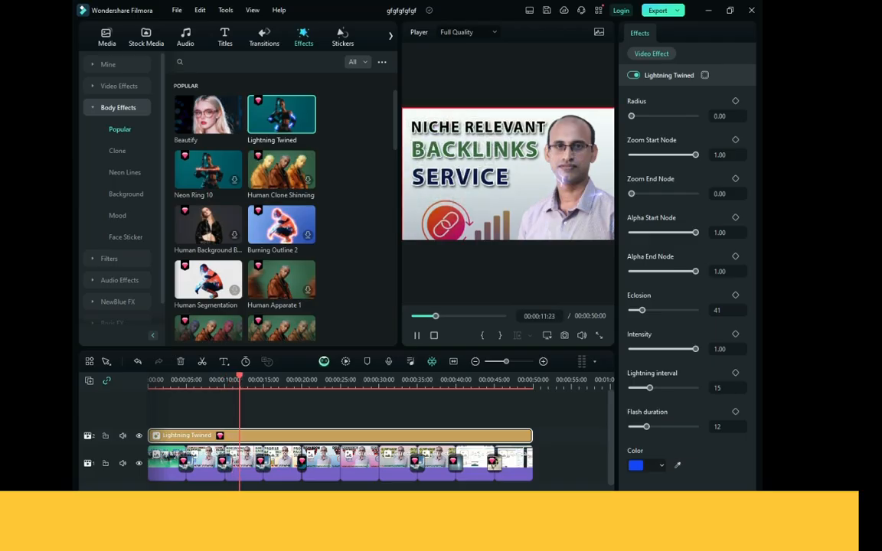
key("space")
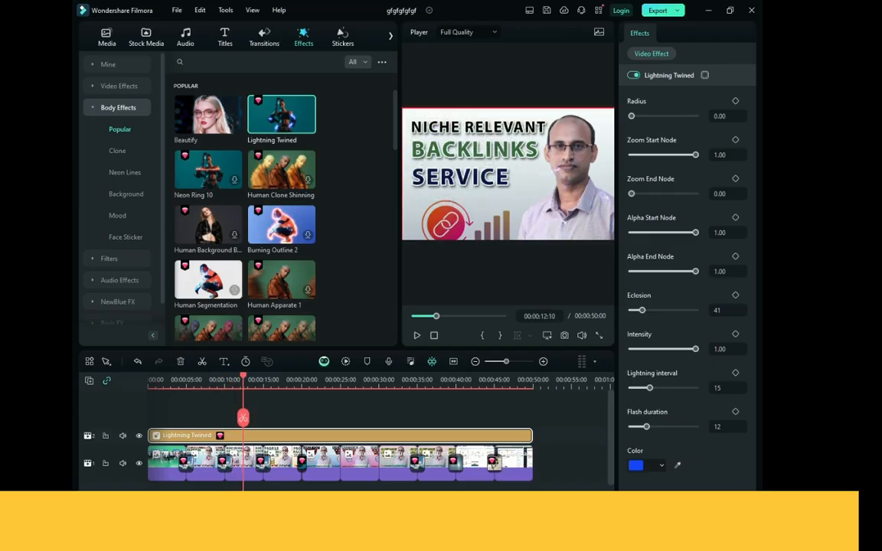
Step: Replace Lightning Twined with the Burning Outline 2 body effect, extended from the start over the whole 50-second timeline
key("Delete")
left_click(281, 225)
mouse_move(282, 225)
left_mouse_down()
mouse_move(183, 435)
mouse_move(157, 435)
left_mouse_up()
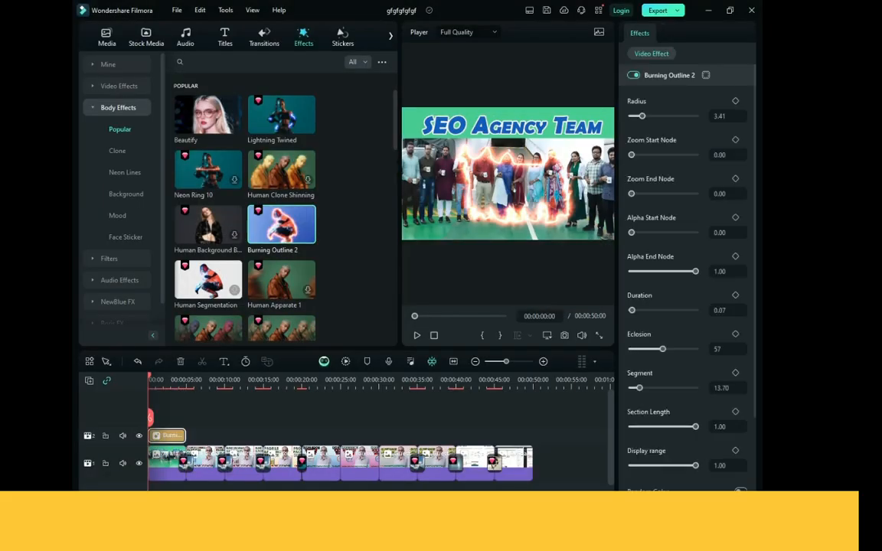
left_click_drag(191, 436, 532, 436)
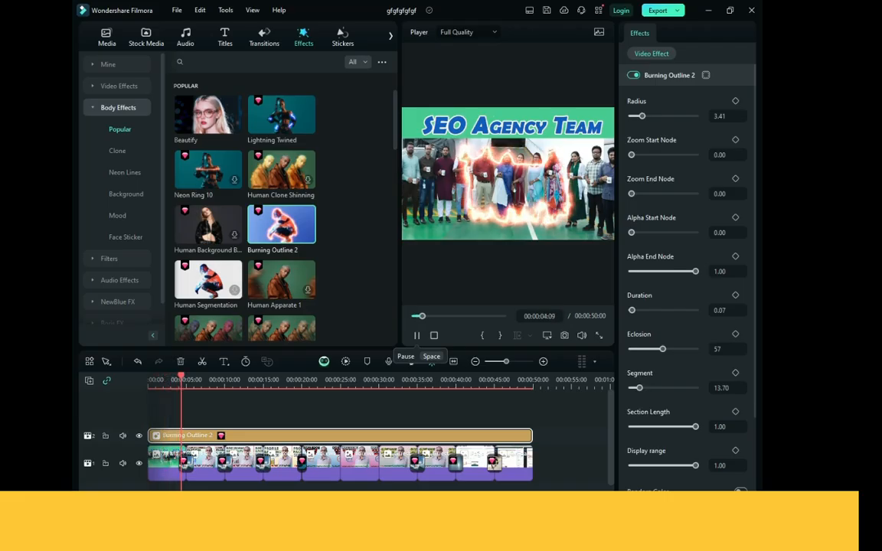
left_click(416, 336)
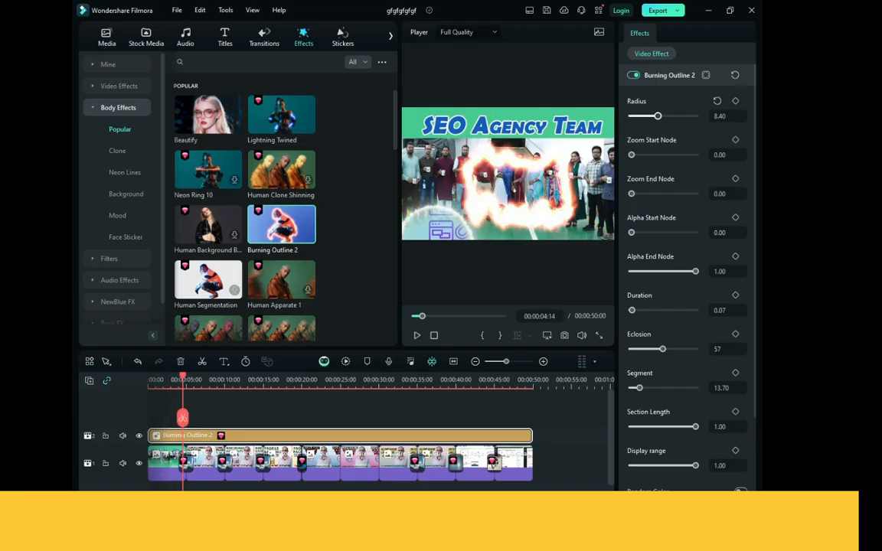
Step: Adjust Burning Outline 2 to Radius 2.02, Zoom End Node 0.29, Alpha nodes 0.18 and 0.64, Segment 100, and preview it
left_click_drag(641, 116, 637, 115)
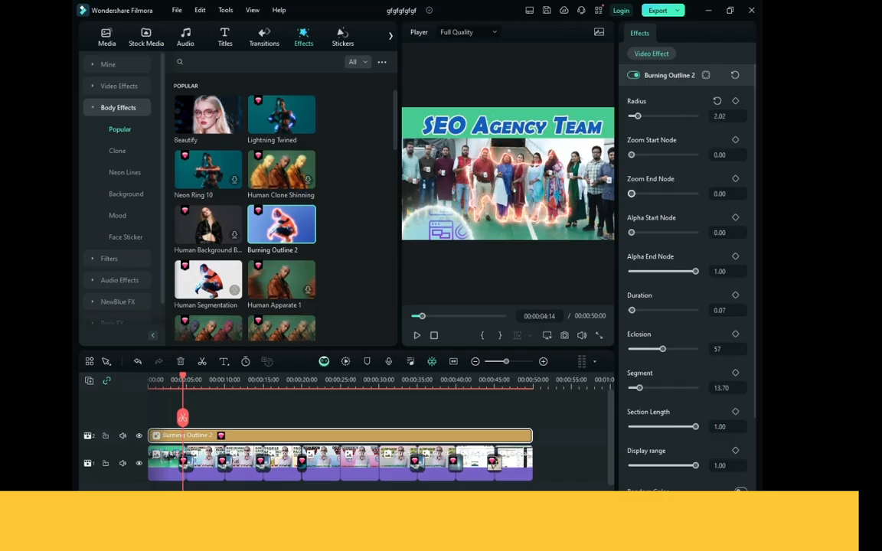
left_click_drag(695, 271, 672, 271)
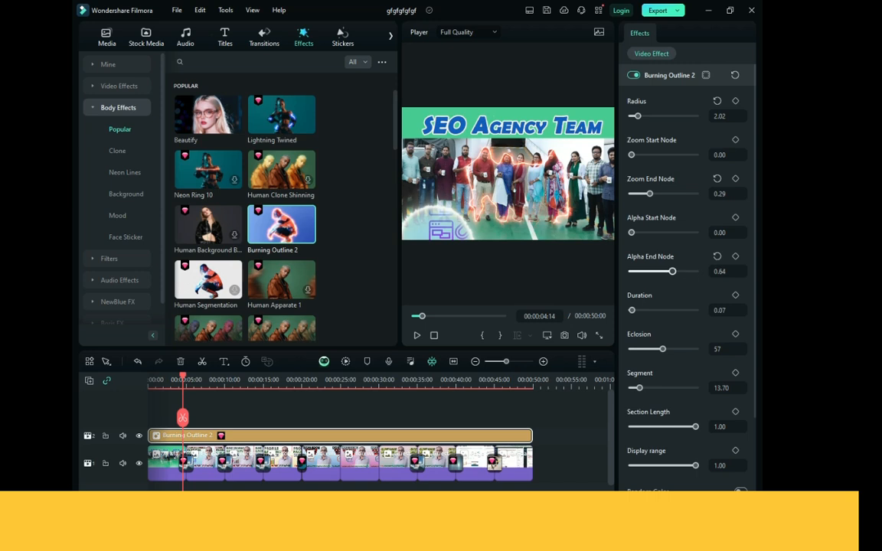
left_click_drag(651, 232, 657, 233)
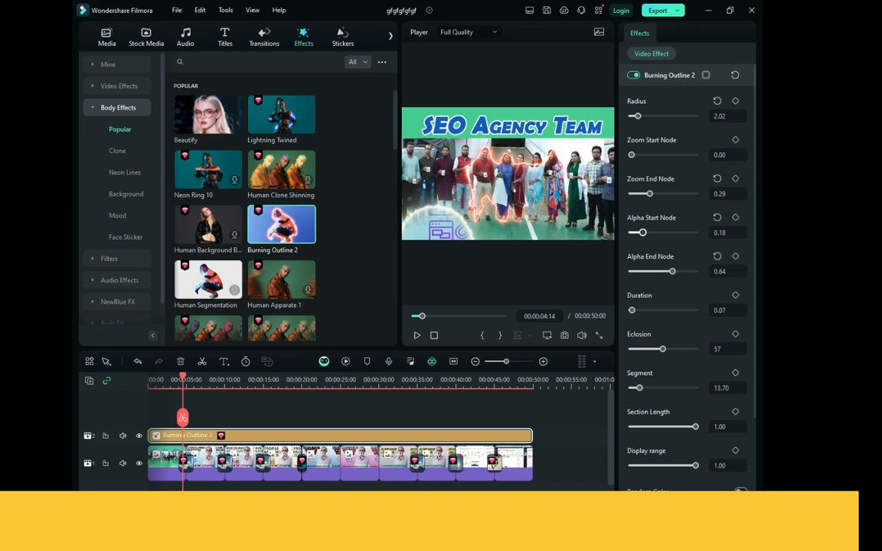
left_click_drag(639, 388, 695, 388)
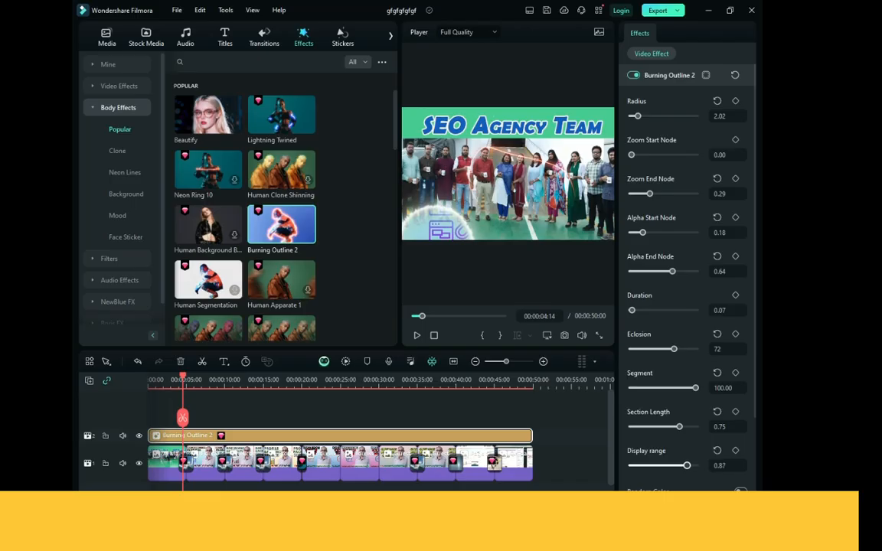
key("space")
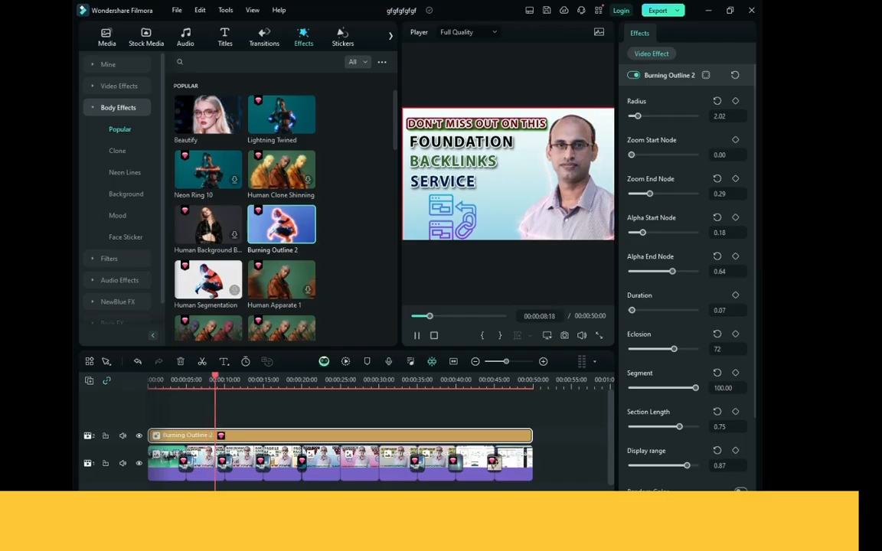
key("space")
Step: Replace Burning Outline 2 with the Clone Dispersion body effect, extended from the start over the whole 50-second timeline
scroll(243, 199, "down", 5)
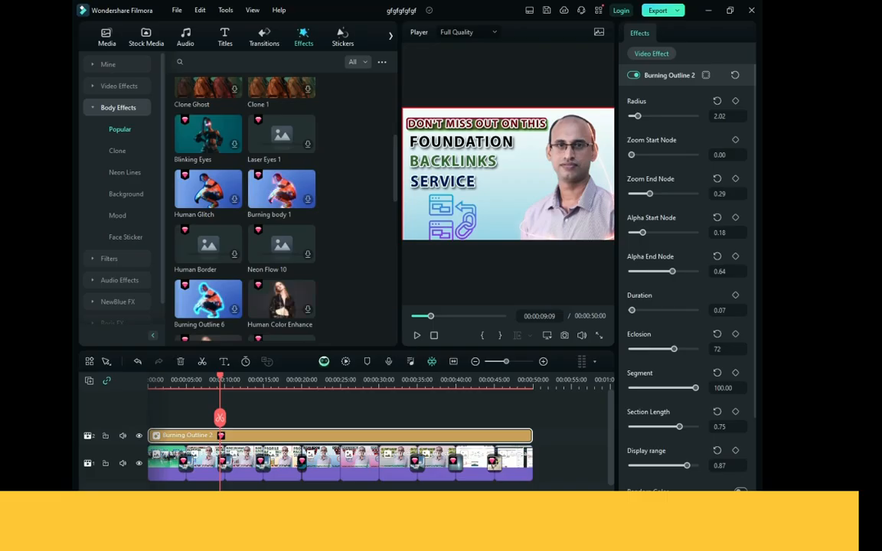
left_click(117, 150)
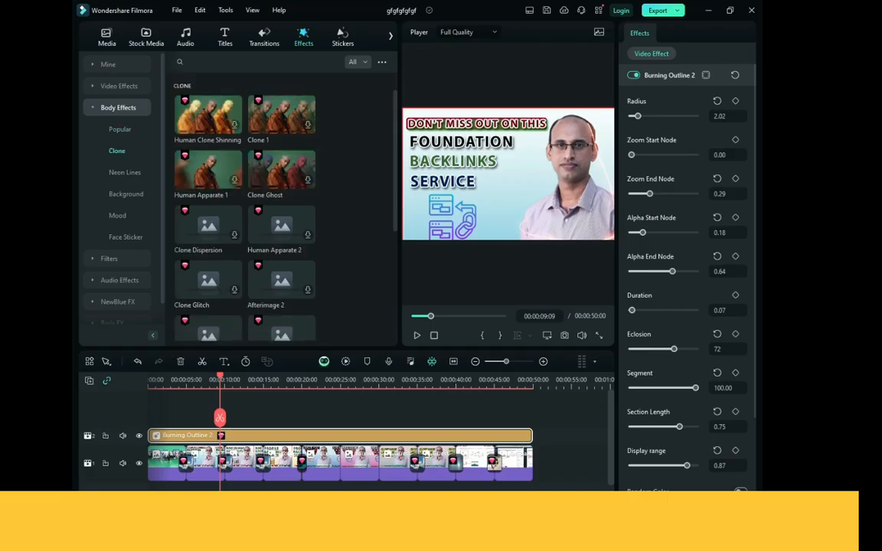
key("Delete")
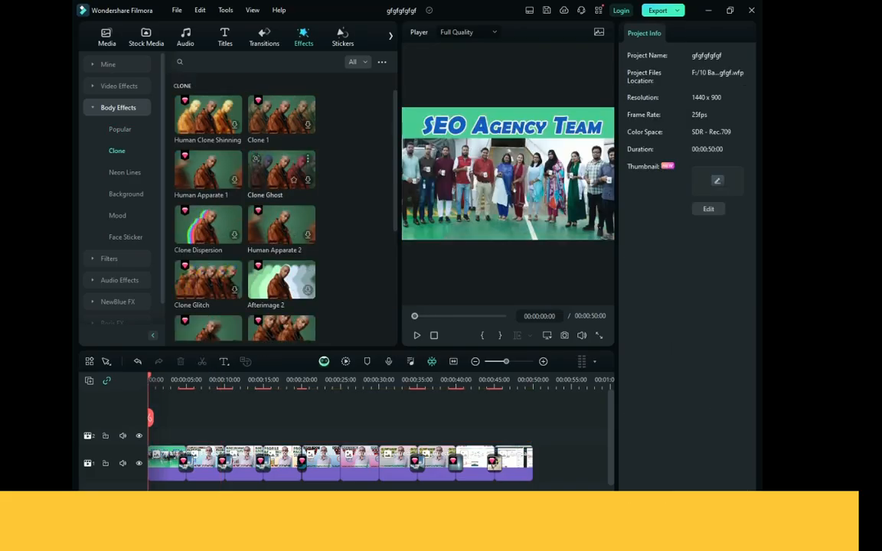
scroll(281, 183, "down", 3)
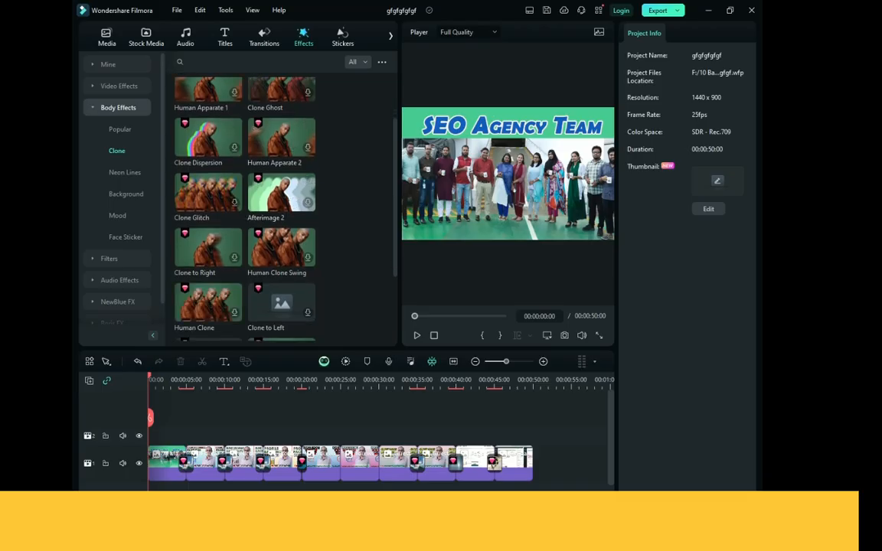
left_click_drag(208, 137, 167, 435)
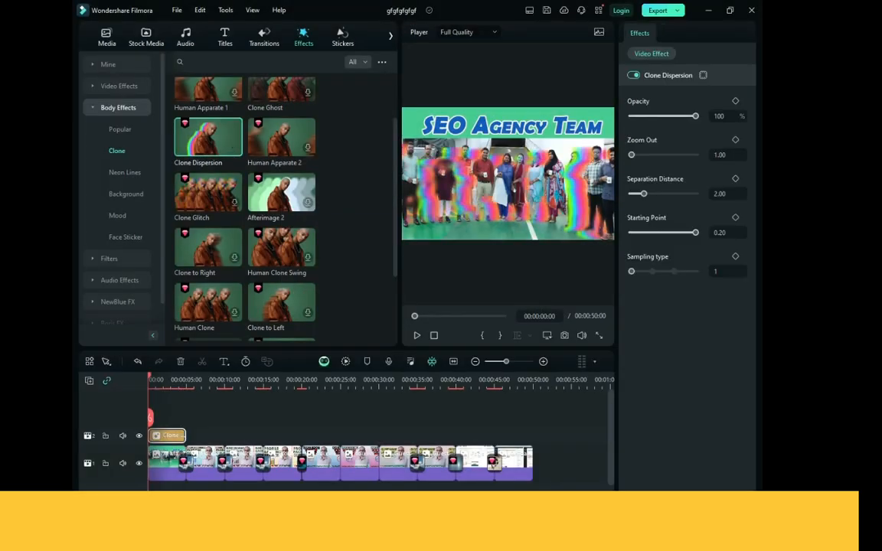
left_click_drag(185, 435, 532, 435)
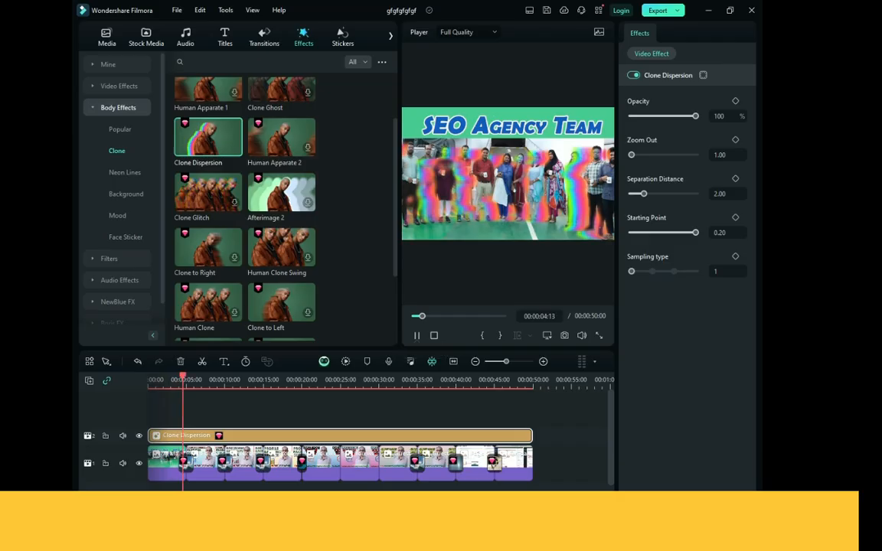
Step: Set Clone Dispersion to 28% Opacity, Zoom Out 1.06 and Separation Distance 2.77, and preview it
left_click_drag(696, 116, 648, 116)
left_click_drag(650, 194, 649, 194)
left_click_drag(631, 155, 639, 155)
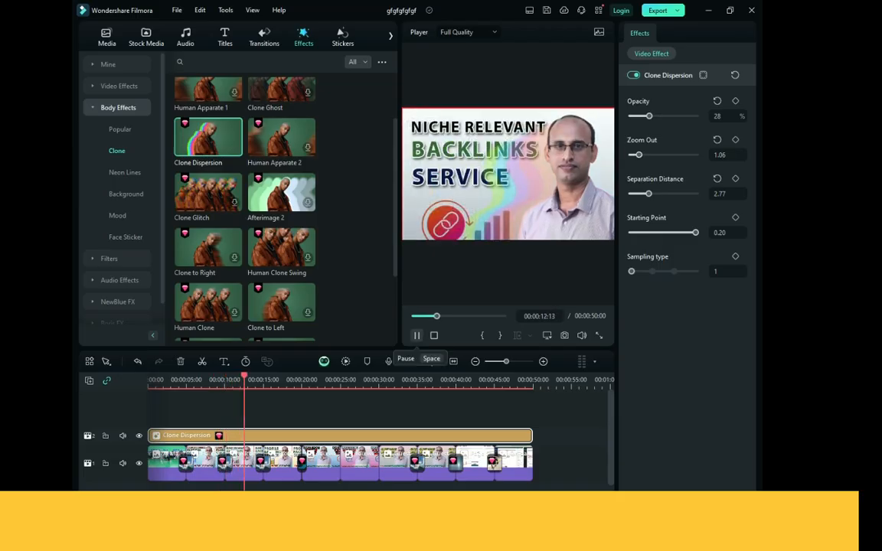
left_click(416, 335)
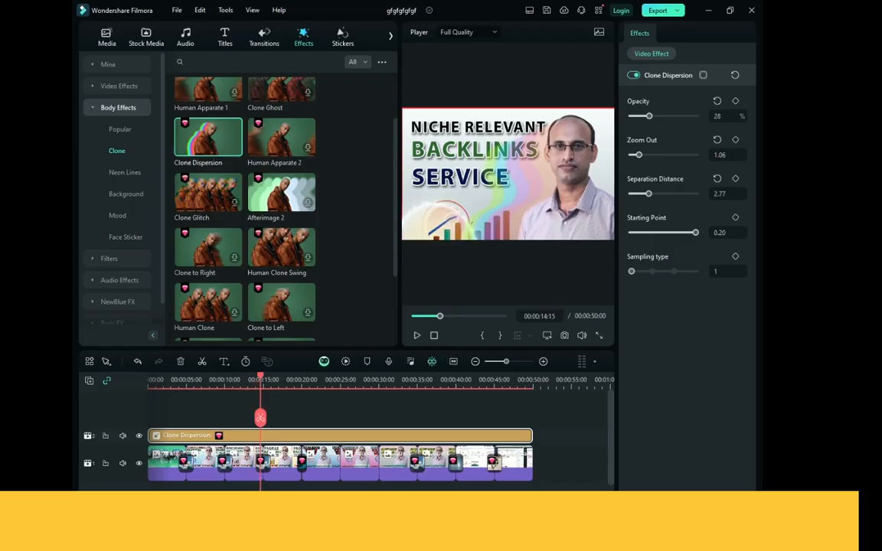
Step: Replace Clone Dispersion with the Neon Ring 7 body effect over the whole 50-second timeline and set its Radius to 2.52
left_click(125, 172)
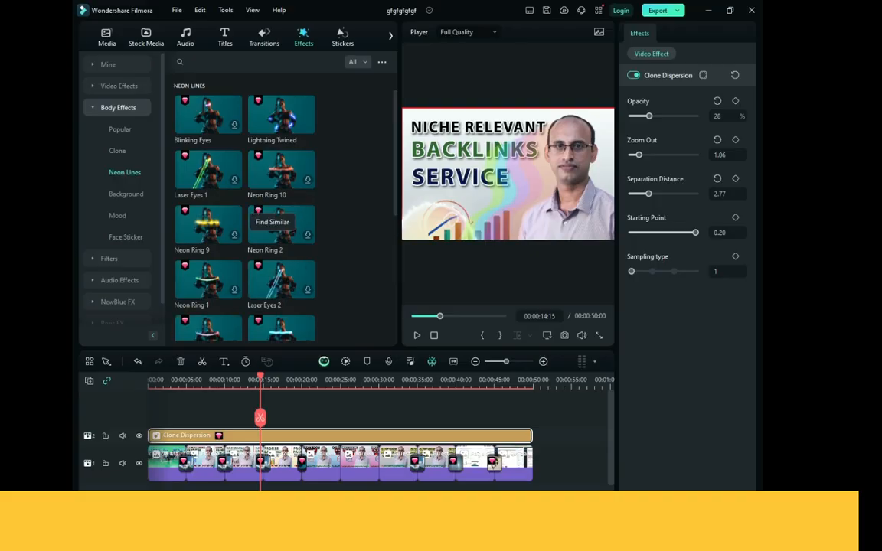
key("Delete")
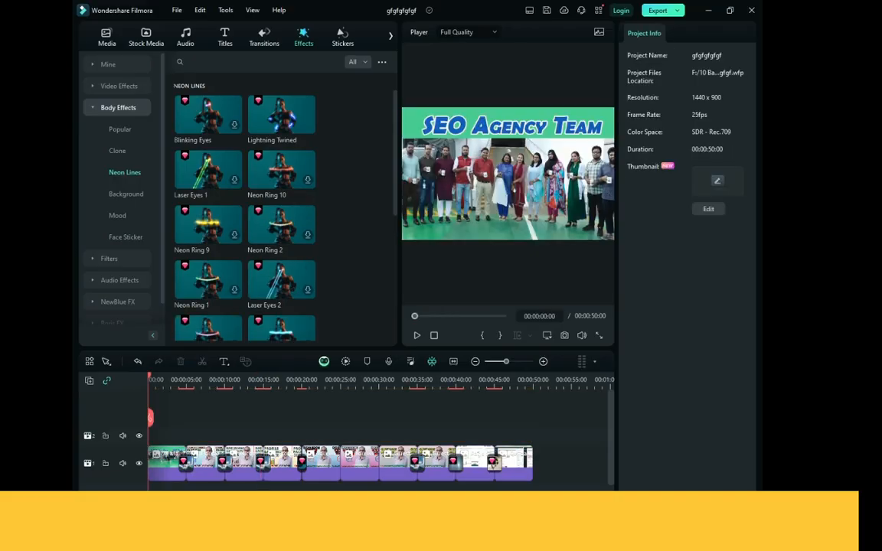
scroll(282, 200, "down", 5)
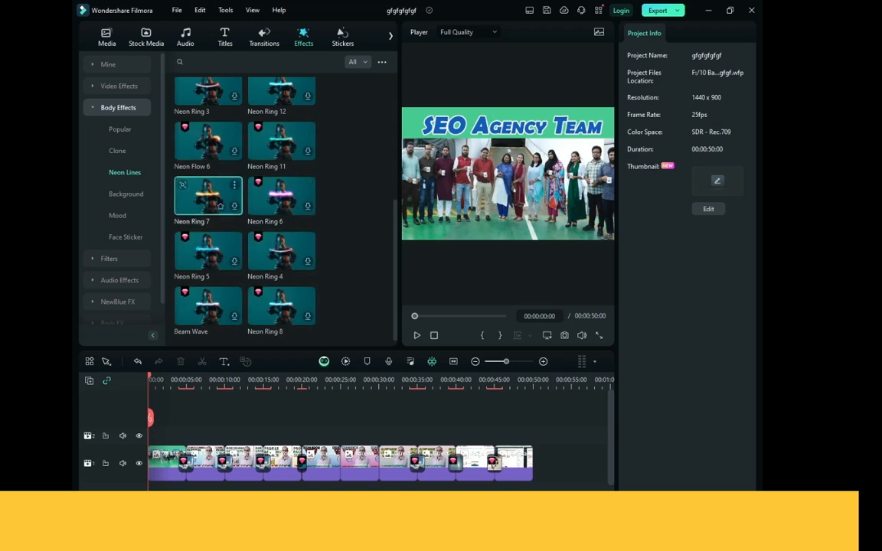
left_click_drag(208, 196, 162, 435)
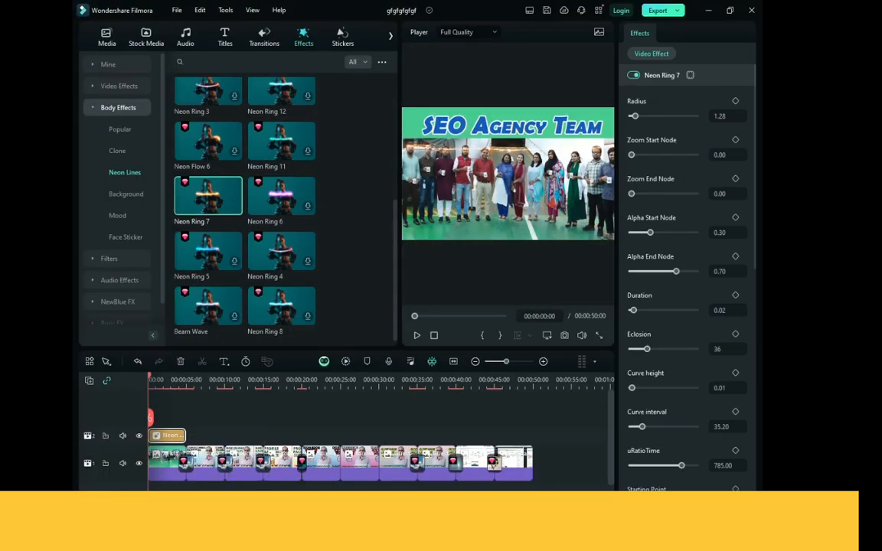
left_click_drag(185, 435, 532, 435)
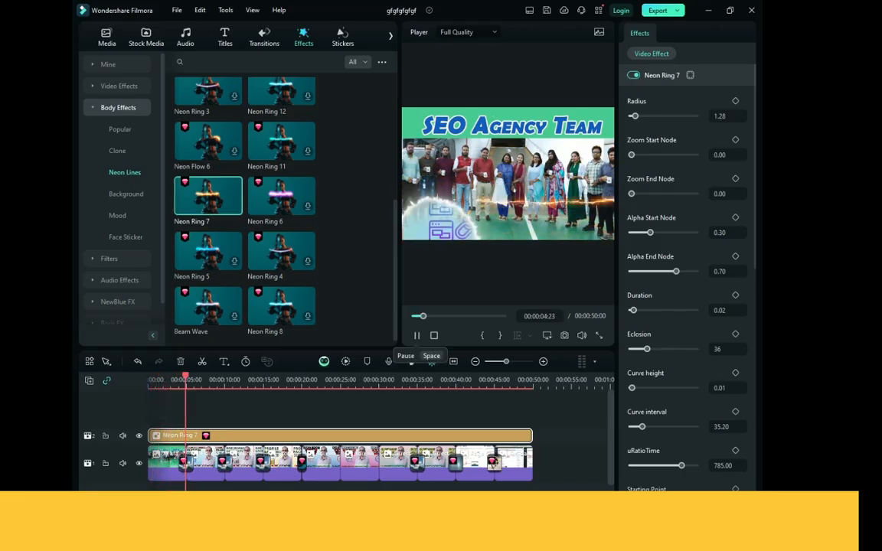
mouse_move(634, 116)
left_mouse_down()
mouse_move(657, 117)
mouse_move(639, 117)
left_mouse_up()
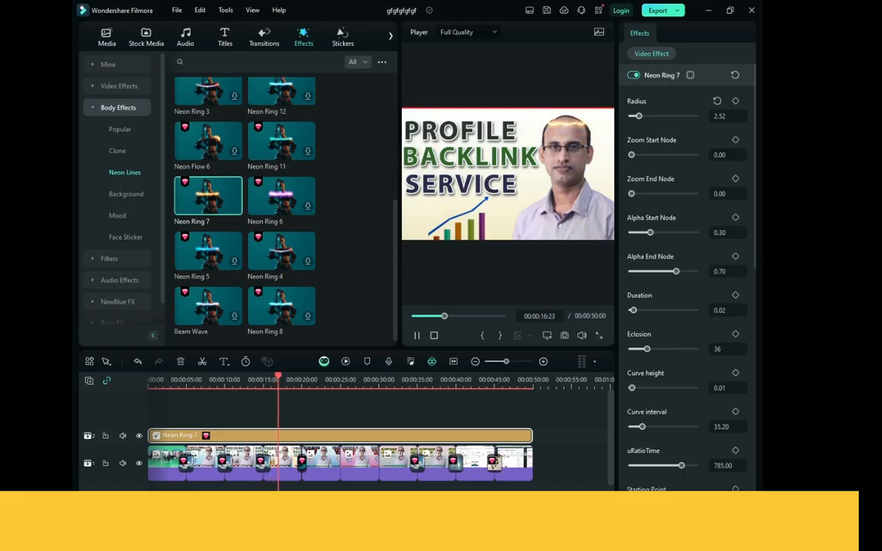
key("space")
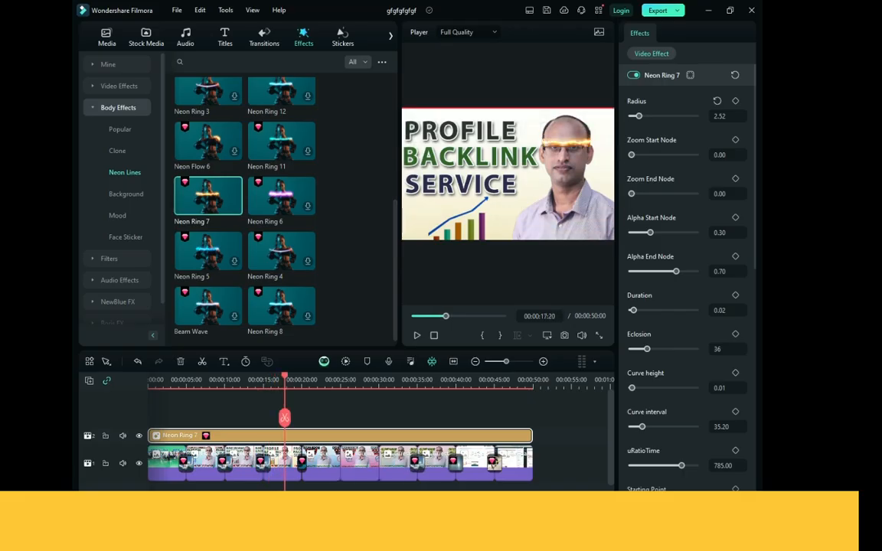
Step: Trim both ends of Neon Ring 7 to about 16 to 18 seconds, over the Profile Backlink image, and preview it
left_click_drag(150, 435, 275, 435)
left_click_drag(531, 435, 290, 436)
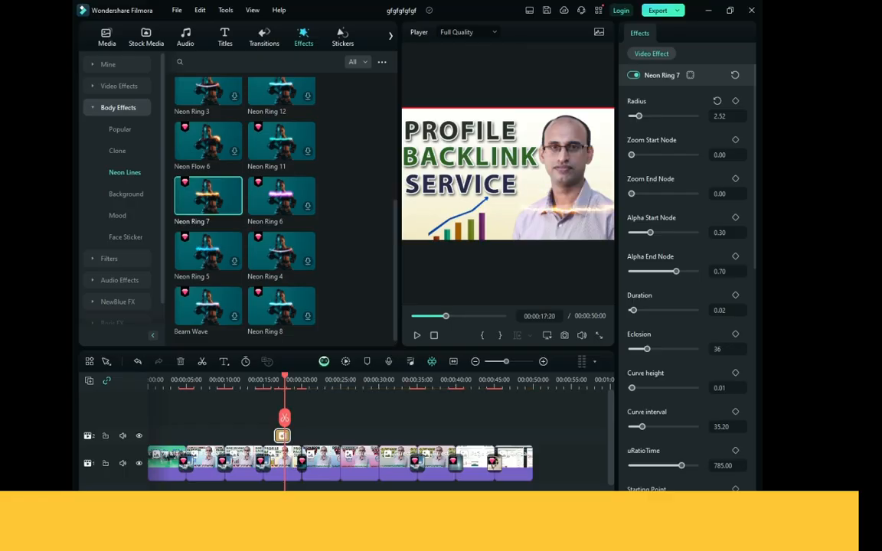
left_click_drag(285, 376, 265, 376)
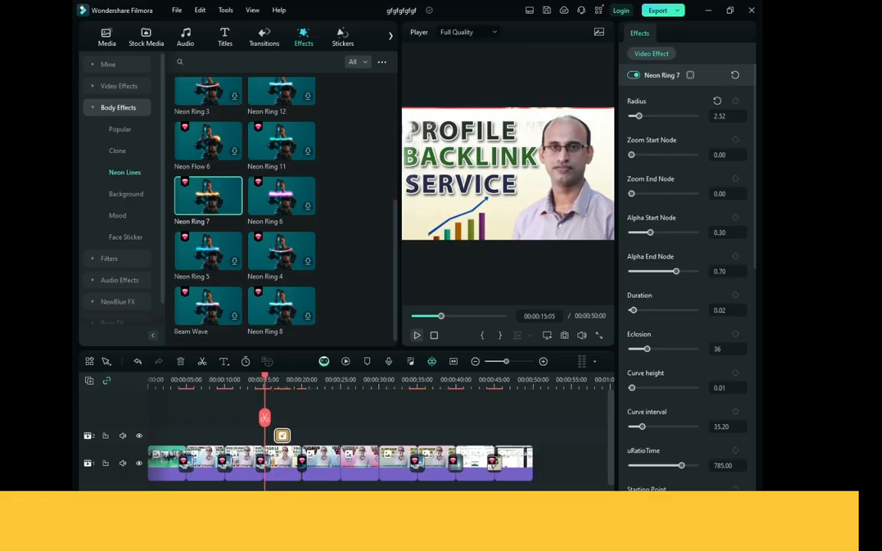
key("space")
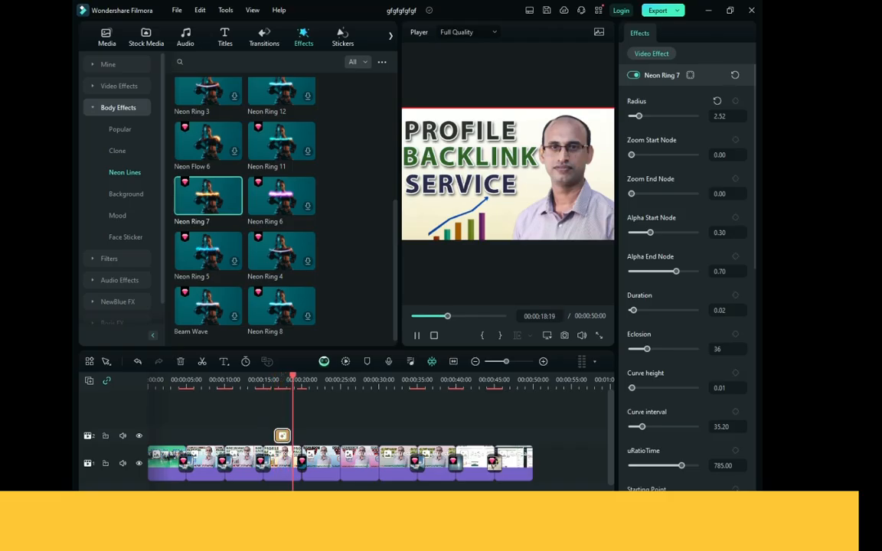
key("space")
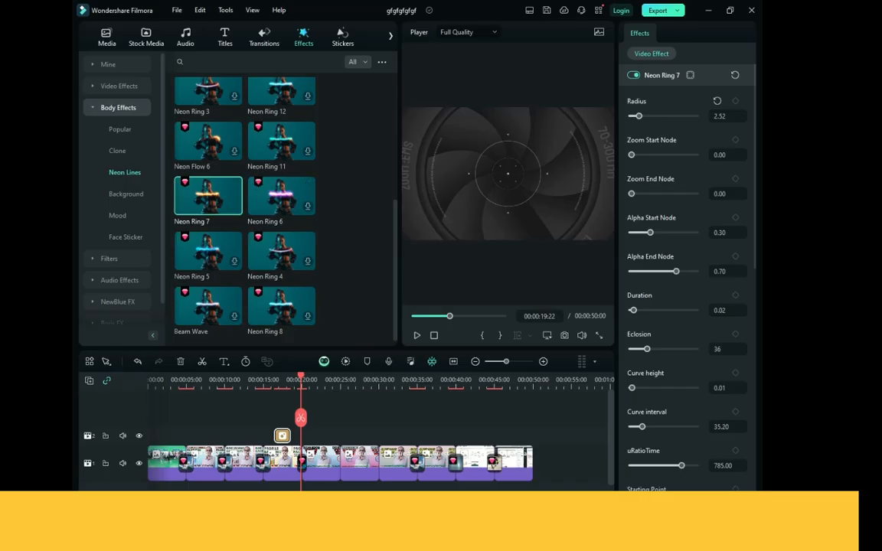
Step: Add a short Lightning Twined body effect above the Guest Post Backlinks image at about 22 to 24 seconds and preview it
left_click(117, 216)
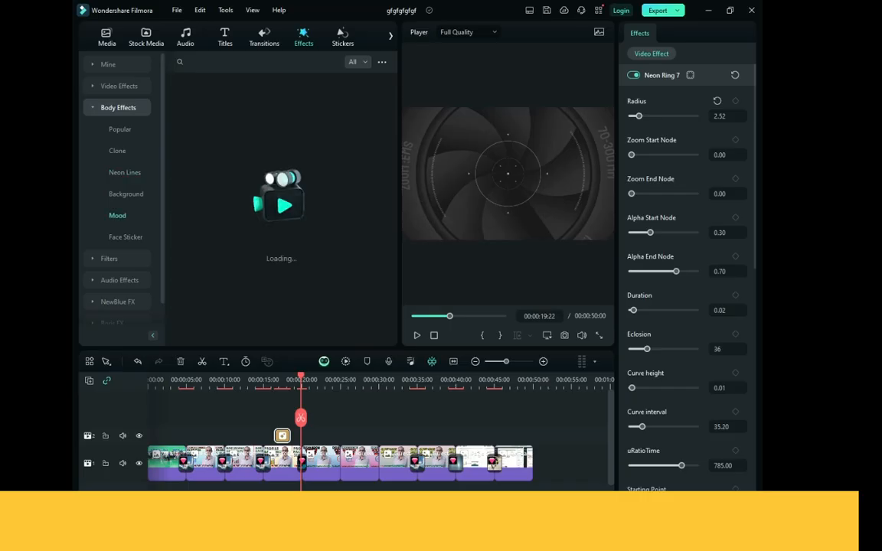
left_click(320, 380)
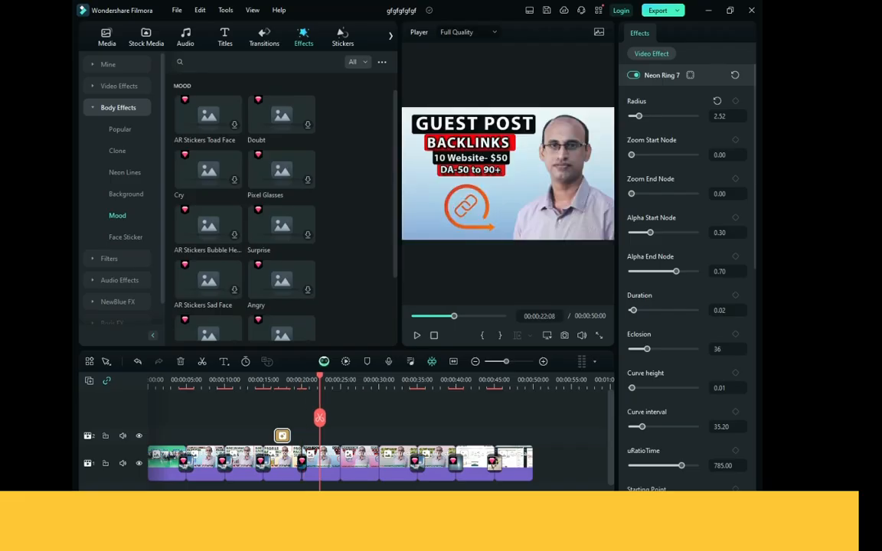
scroll(245, 207, "down", 3)
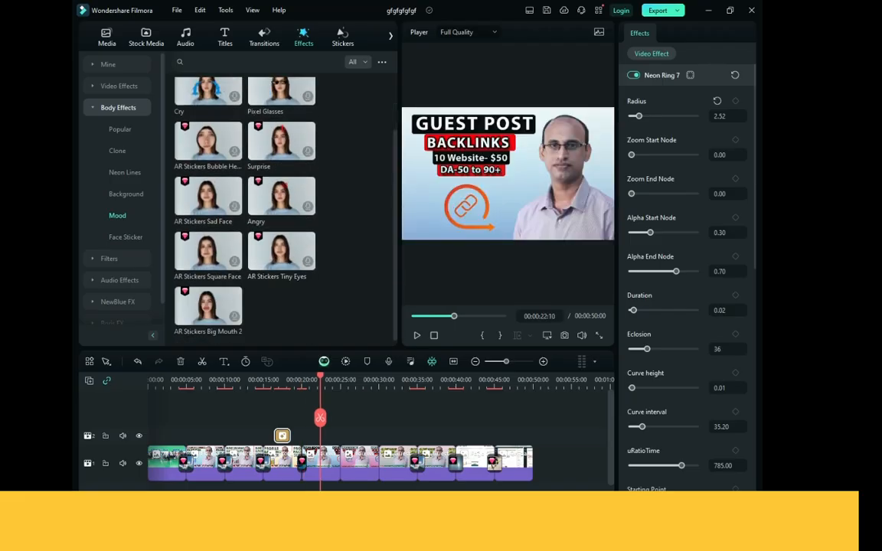
left_click(120, 130)
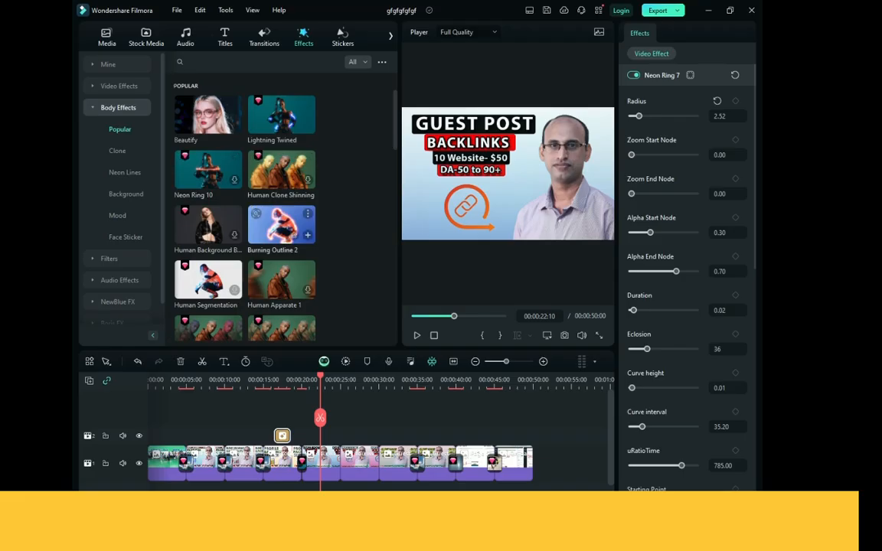
left_click_drag(281, 115, 327, 435)
left_click_drag(320, 379, 314, 379)
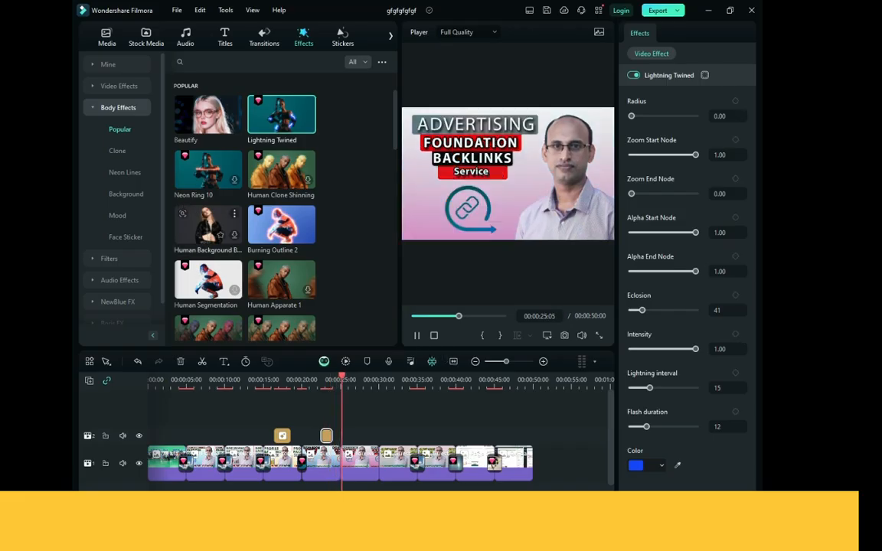
Step: Browse the Neon Lines and Face Sticker body effects and the Featured, Mono and Cinematic filter categories
left_click(125, 172)
scroll(125, 172, "down", 1)
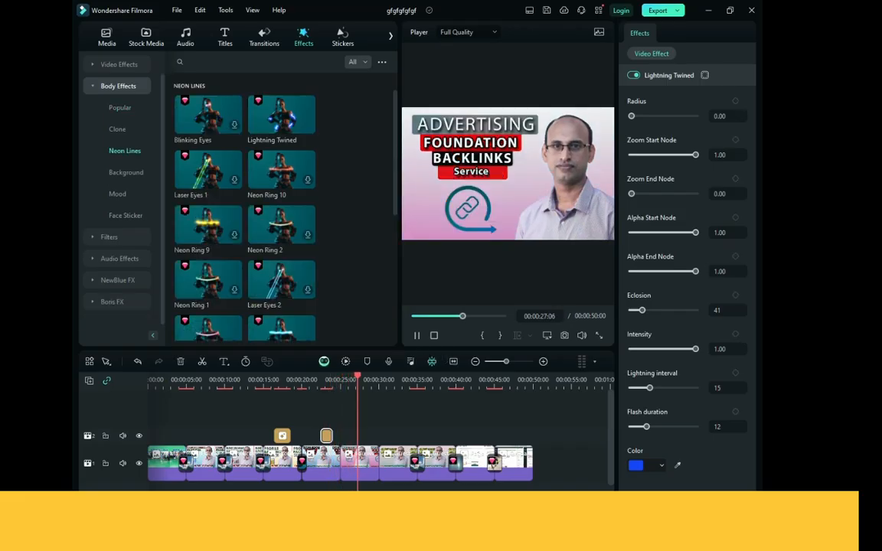
left_click(126, 216)
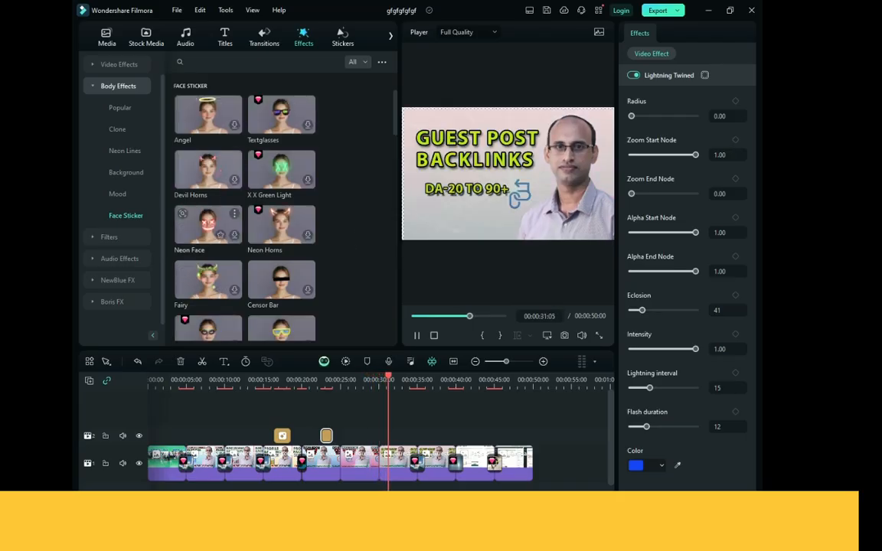
scroll(234, 234, "down", 5)
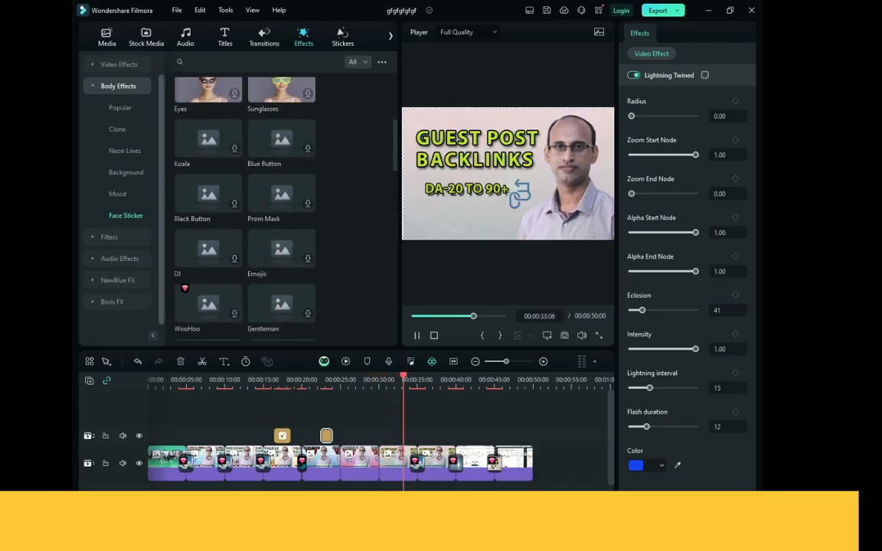
left_click(109, 236)
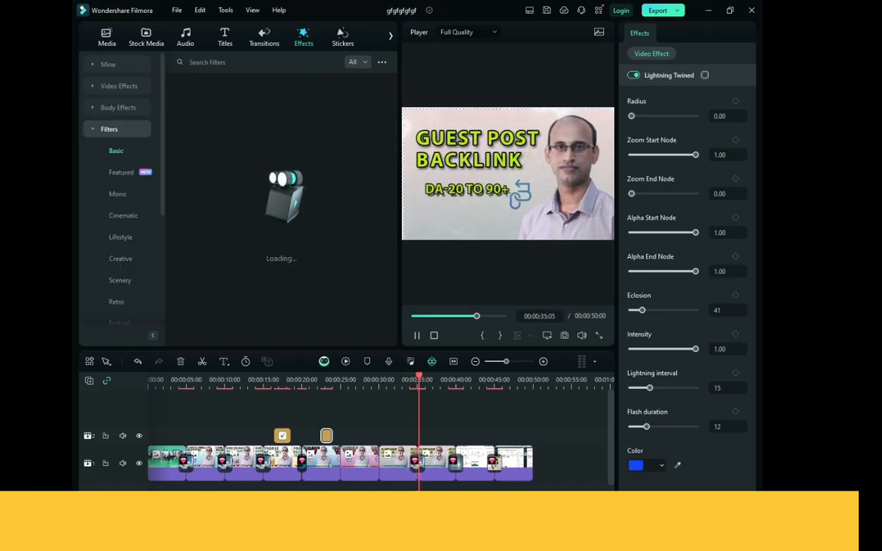
left_click(121, 172)
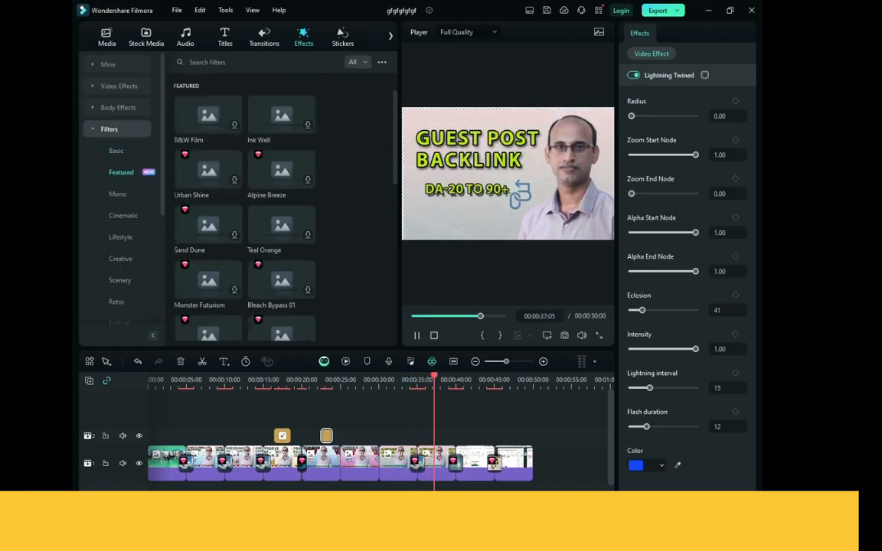
left_click(117, 194)
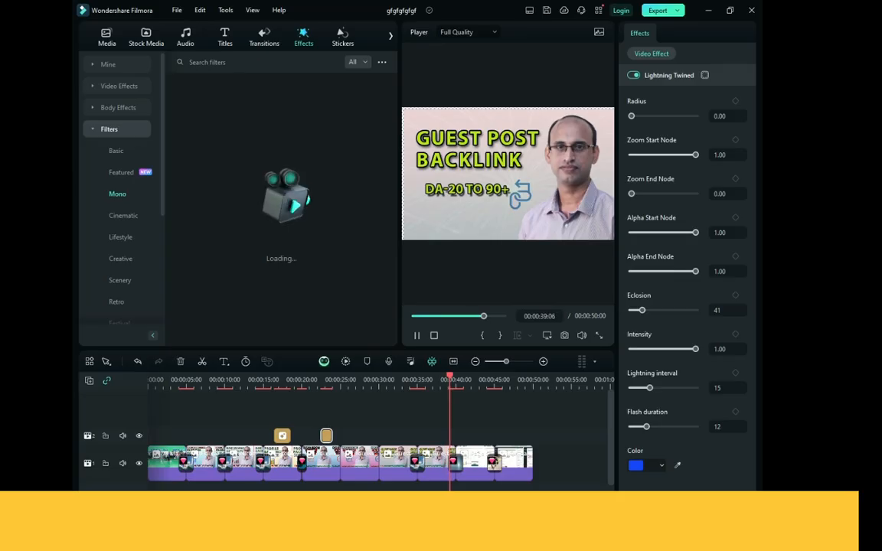
left_click(122, 215)
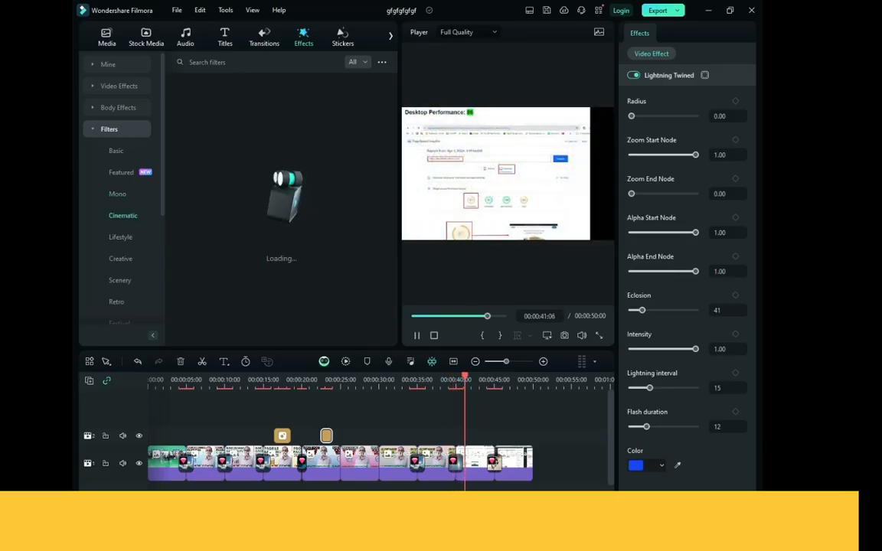
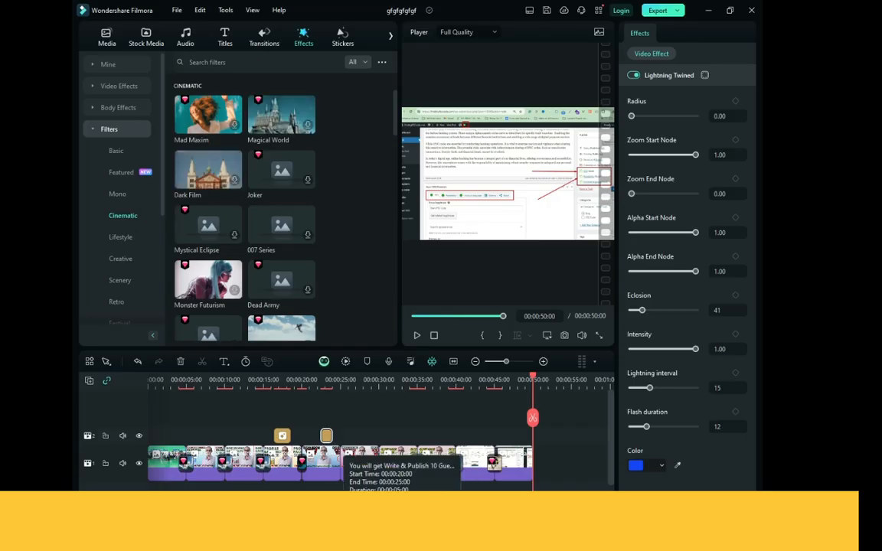
Step: Preview the slideshow from the Lightning Twined effect at about 22 seconds to about 29 seconds
left_click(320, 459)
left_click(337, 442)
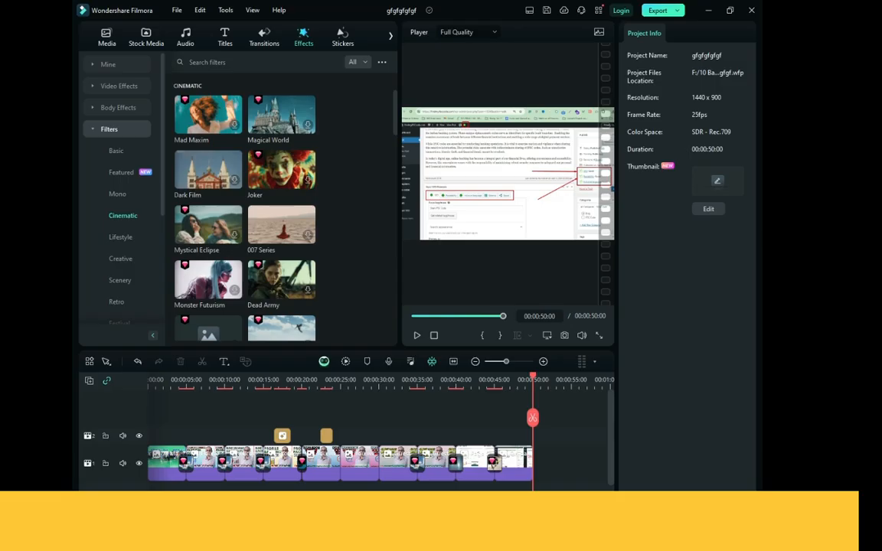
left_click_drag(532, 379, 322, 379)
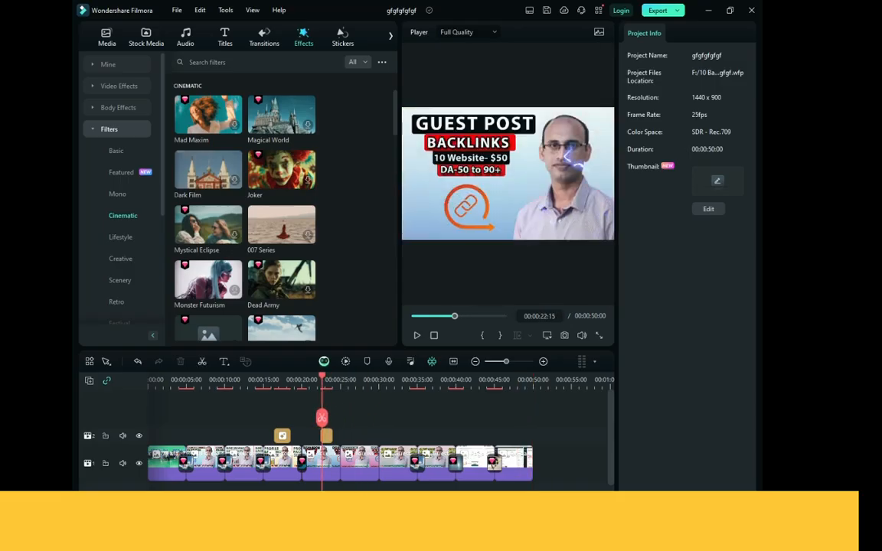
key("space")
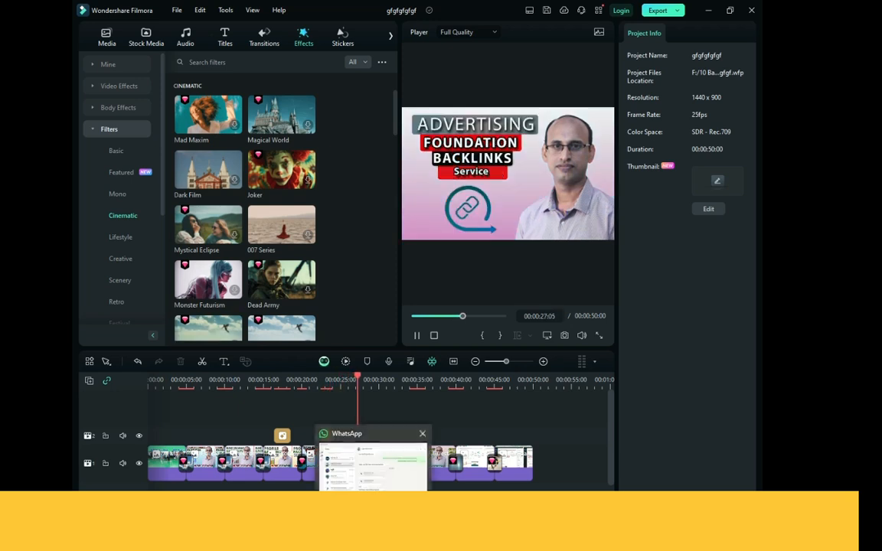
key("space")
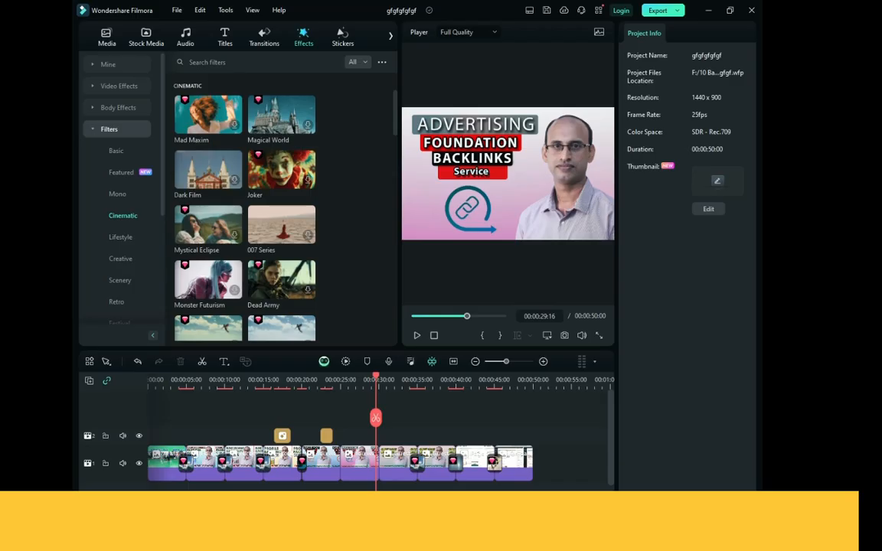
Step: Stretch Neon Ring 7 over the first four images, from 0 to 20 seconds, and delete the empty gap between the images
left_click_drag(289, 435, 545, 435)
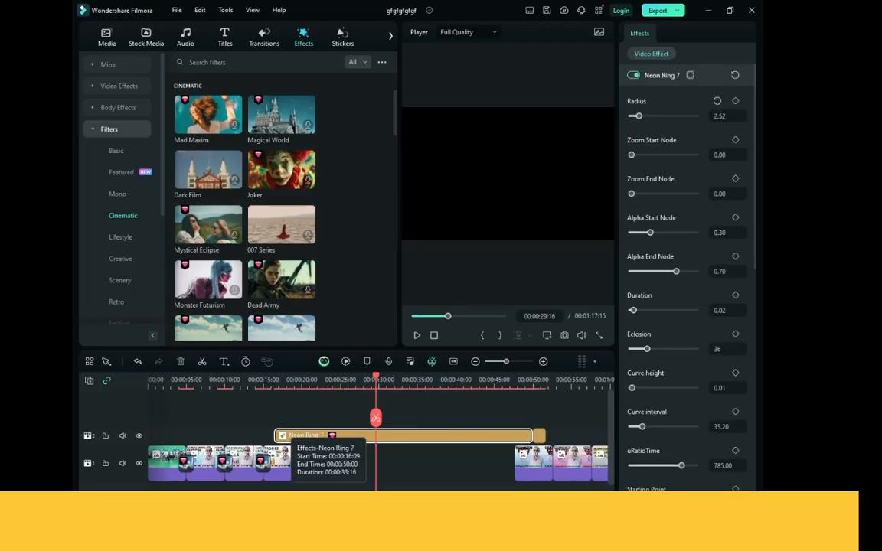
left_click_drag(275, 436, 149, 435)
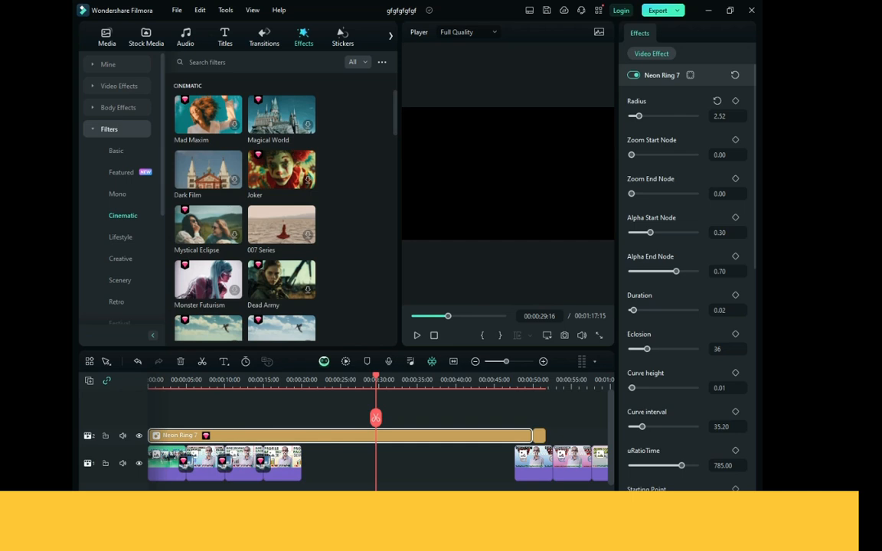
left_click_drag(532, 435, 302, 436)
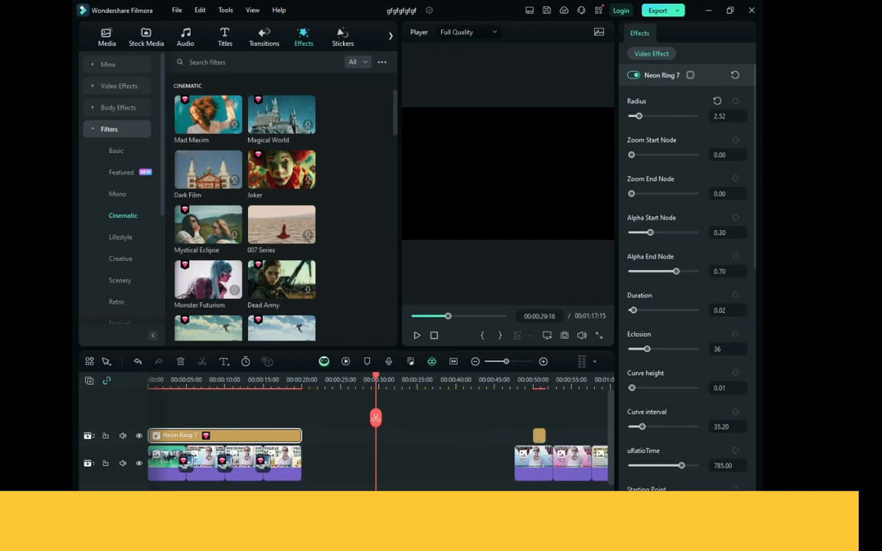
left_click(325, 437)
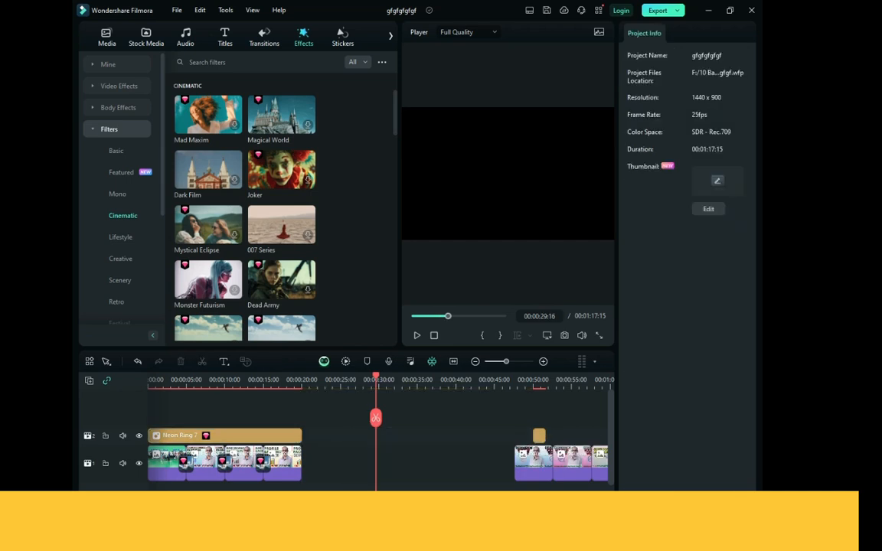
left_click(406, 463)
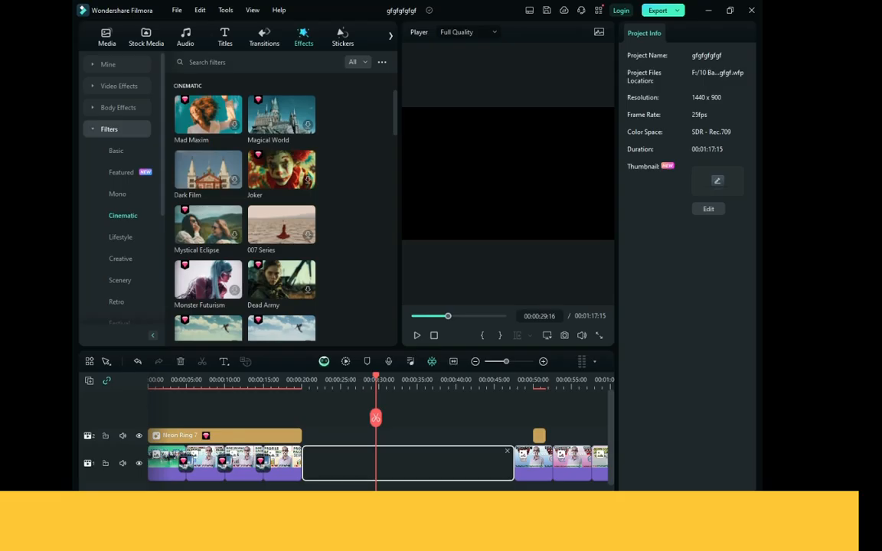
key("Delete")
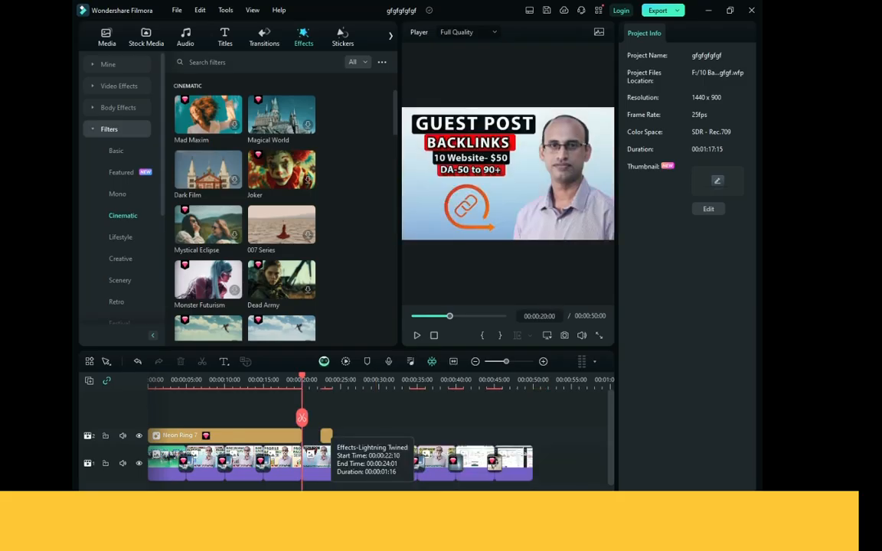
Step: Move Lightning Twined to end at about 30 seconds and place a second copy at about 39 seconds
left_click(326, 436)
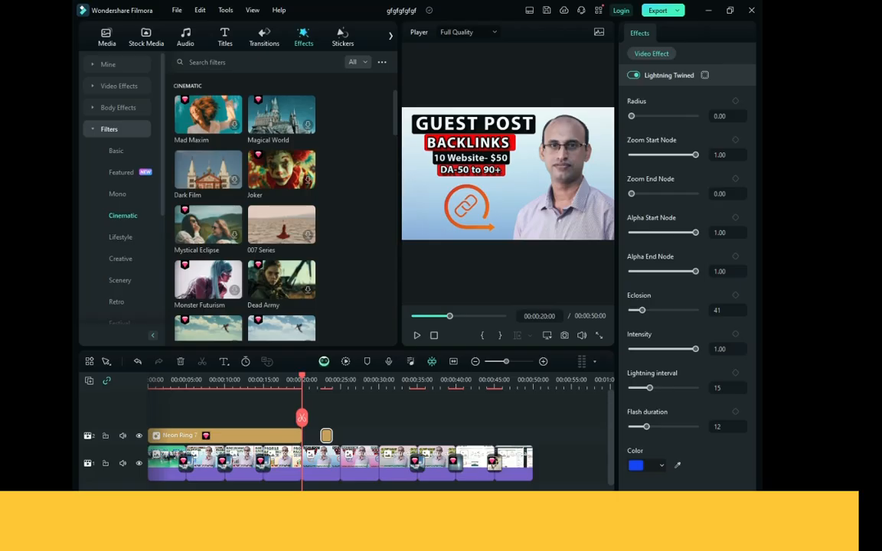
left_click_drag(326, 436, 372, 436)
key("Escape")
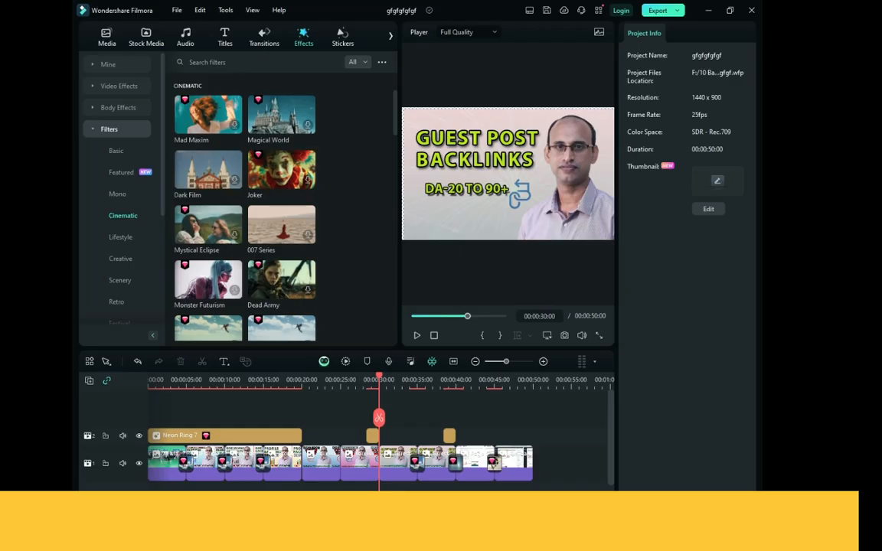
Step: Delete both Lightning Twined clips, Neon Ring 7 and all slideshow images to empty the timeline
left_click_drag(360, 412, 462, 441)
key("Delete")
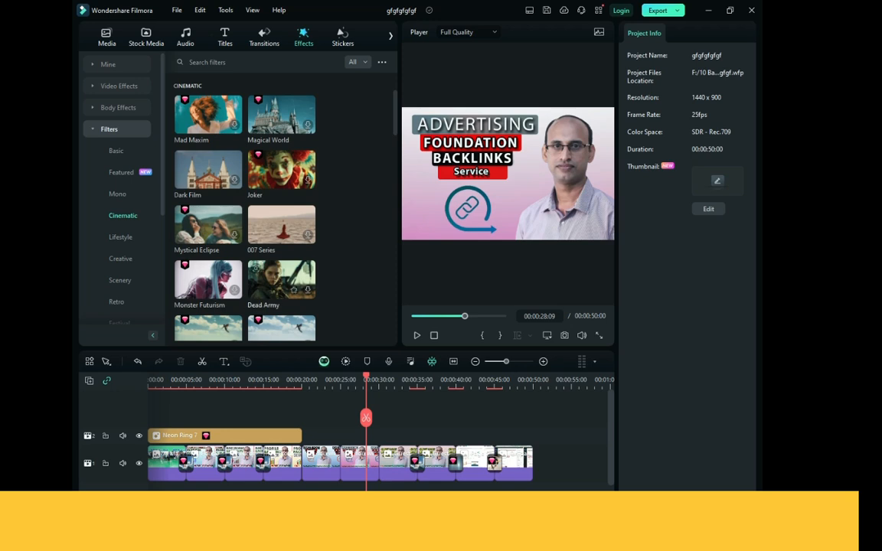
left_click_drag(150, 367, 528, 442)
key("Delete")
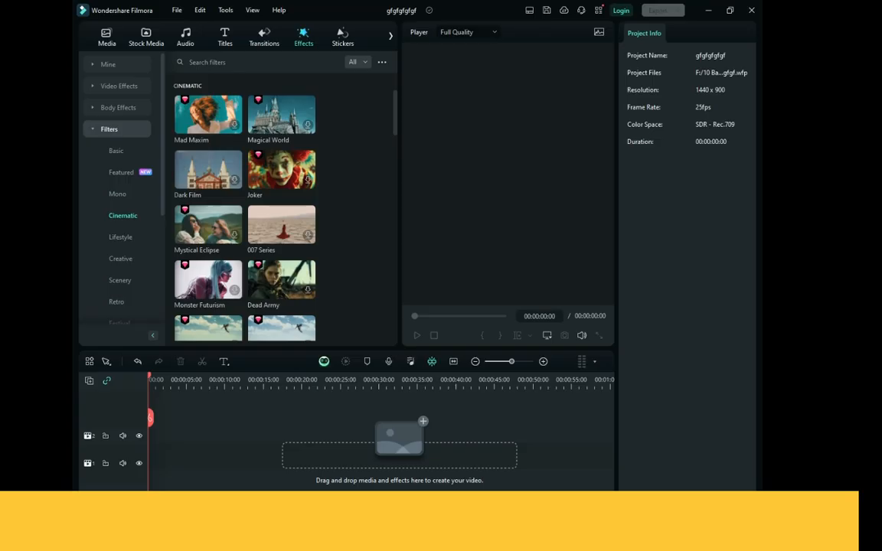
Step: Review the images in the project media folder and browse the Trending stickers
left_click(106, 36)
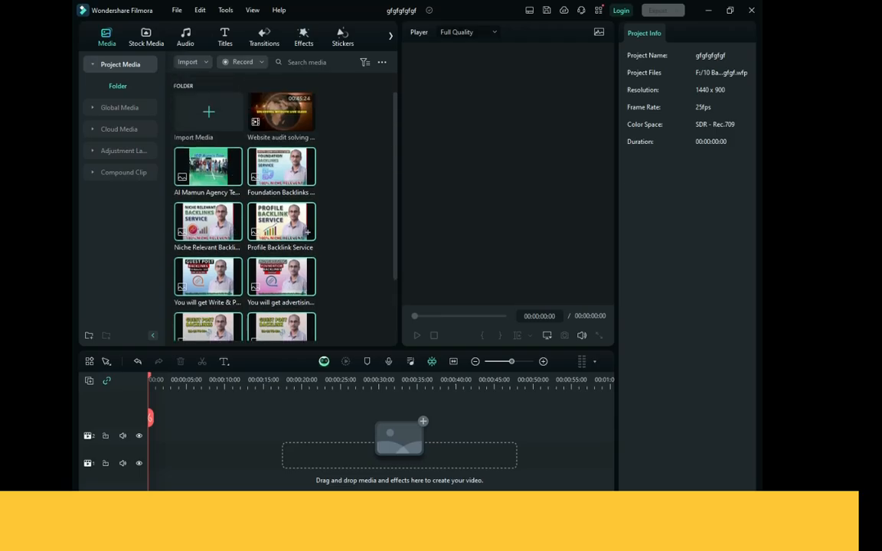
scroll(279, 207, "down", 3)
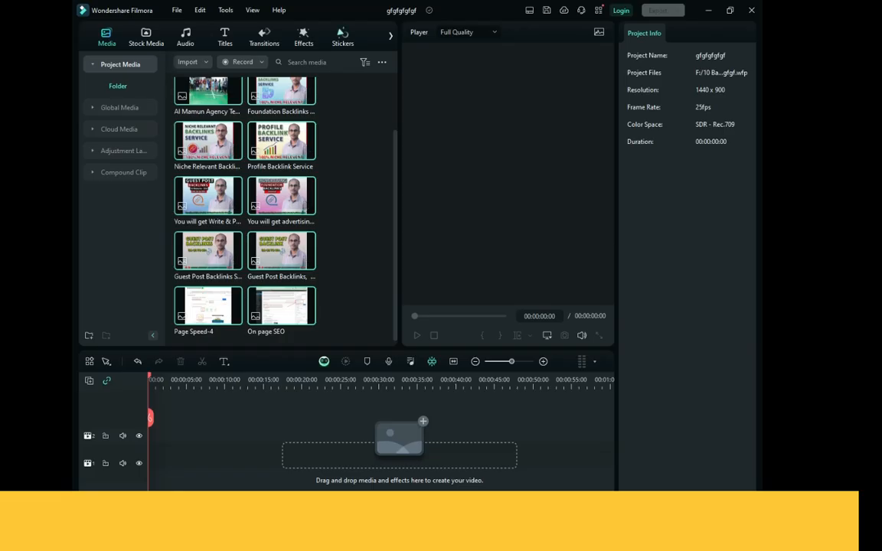
left_click(343, 36)
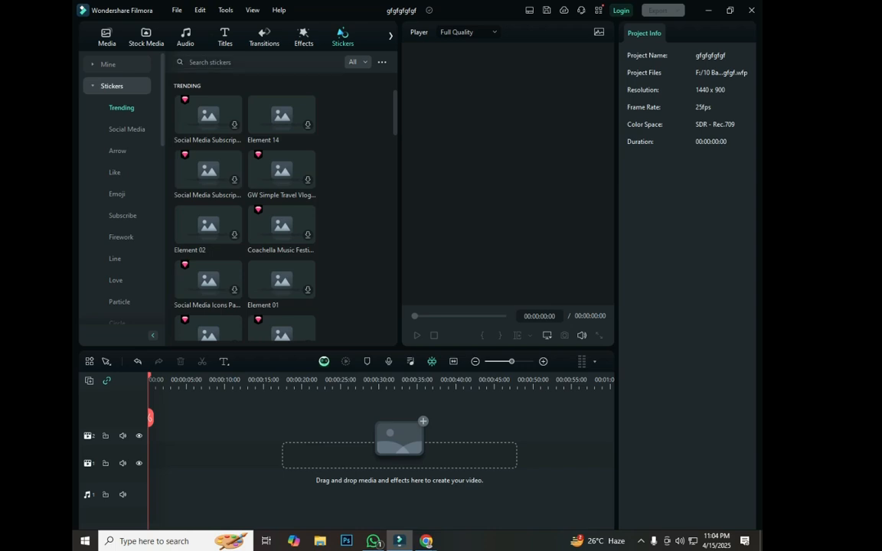
scroll(209, 117, "down", 3)
scroll(209, 116, "up", 3)
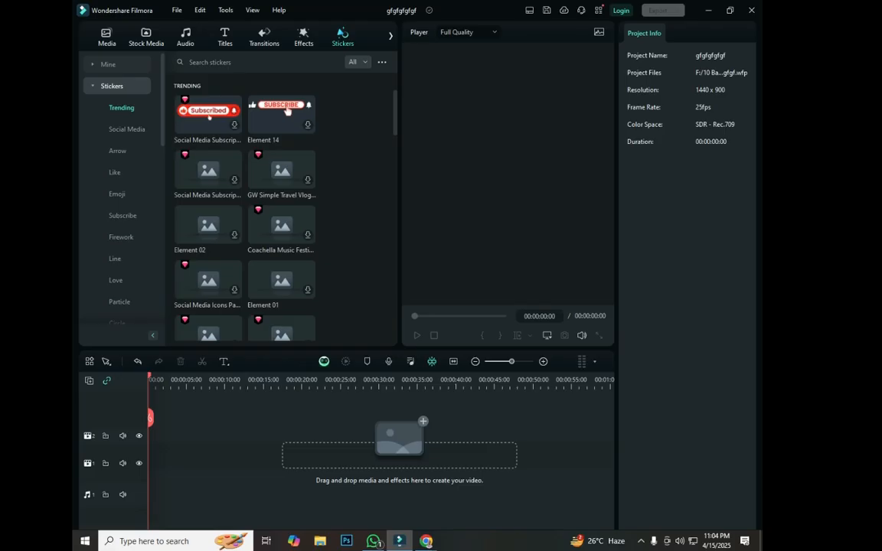
scroll(286, 111, "down", 5)
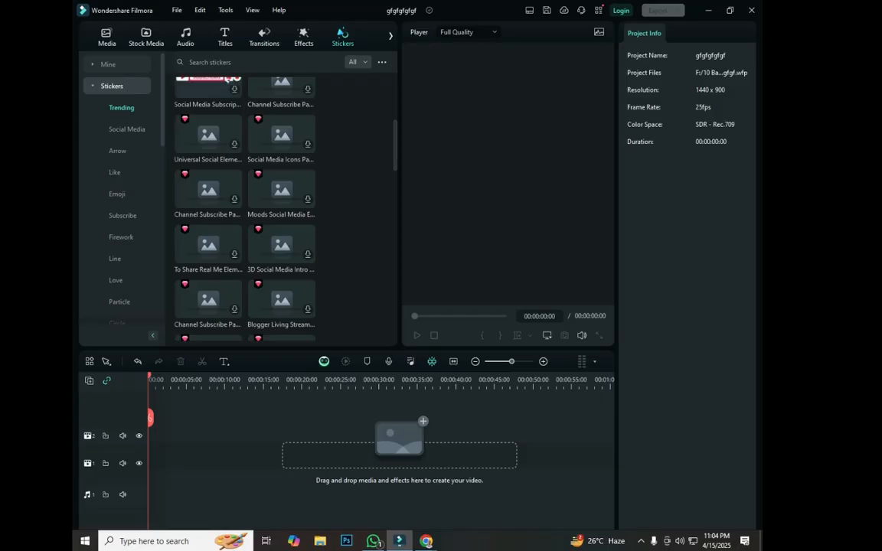
scroll(282, 199, "up", 4)
Step: Search the sticker library with the suggested term "slide rectangle"
left_click(245, 62)
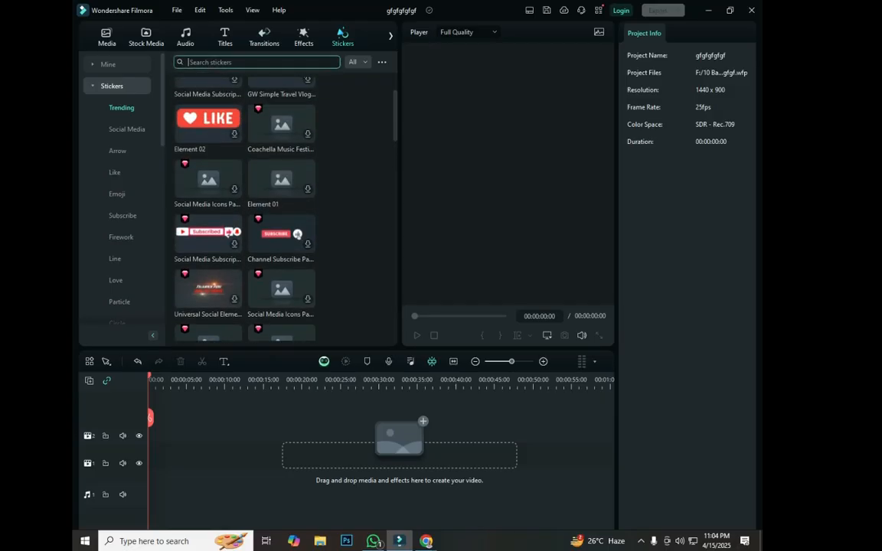
scroll(305, 173, "up", 2)
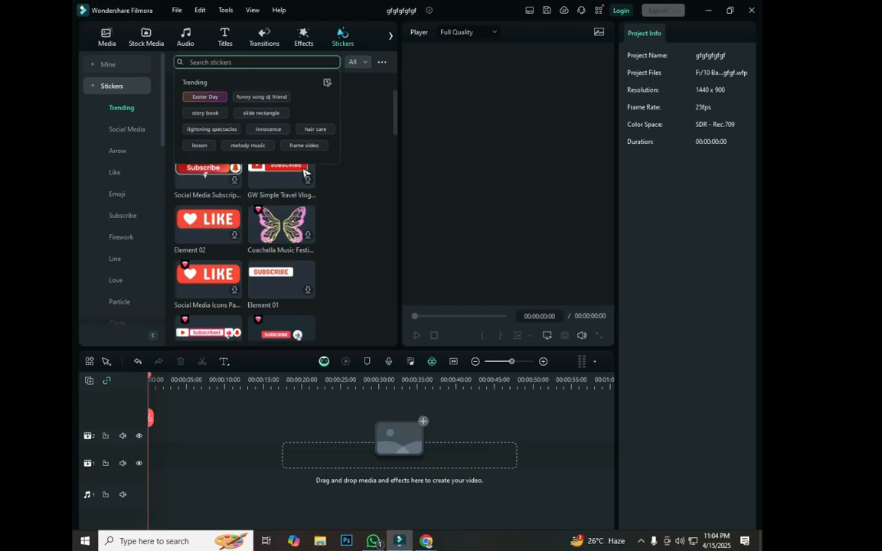
left_click(262, 112)
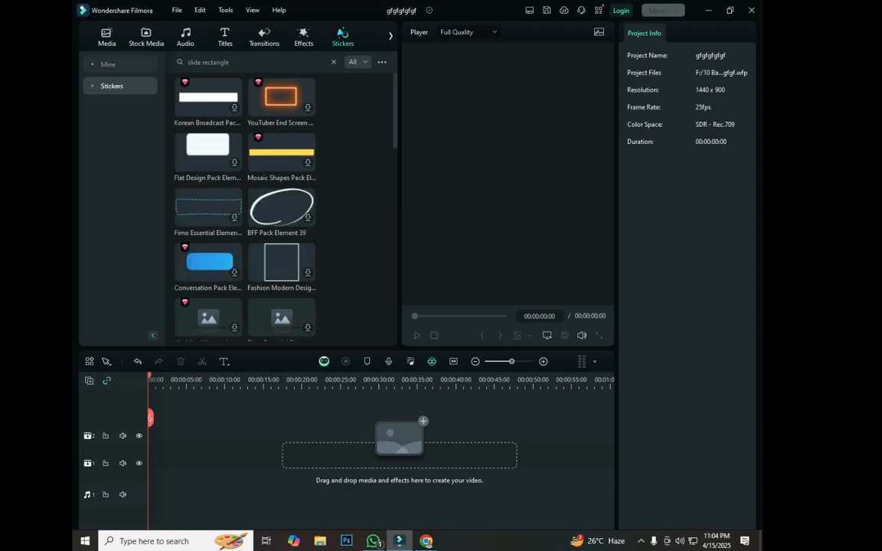
Step: Look through the personal sticker section and the Trending, Social Media, Arrow, Like and Firework sticker categories
left_click(109, 65)
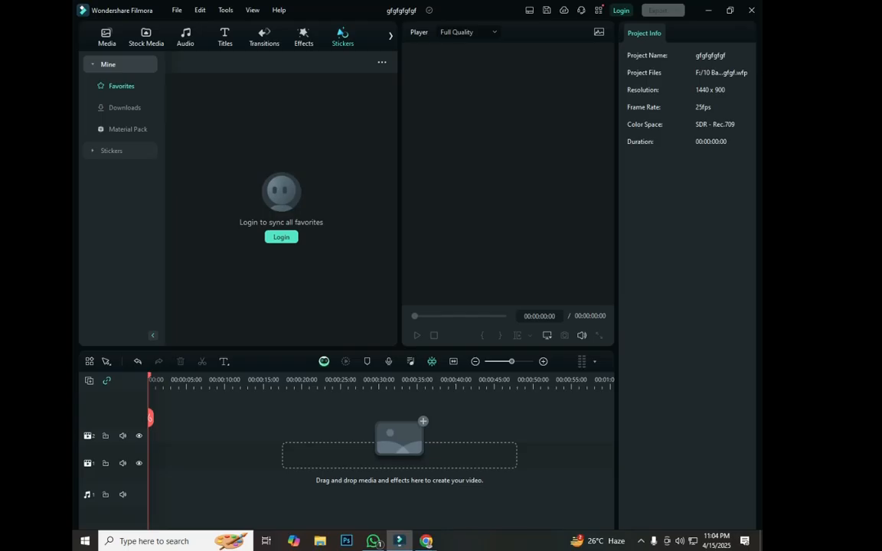
left_click(127, 129)
left_click(112, 151)
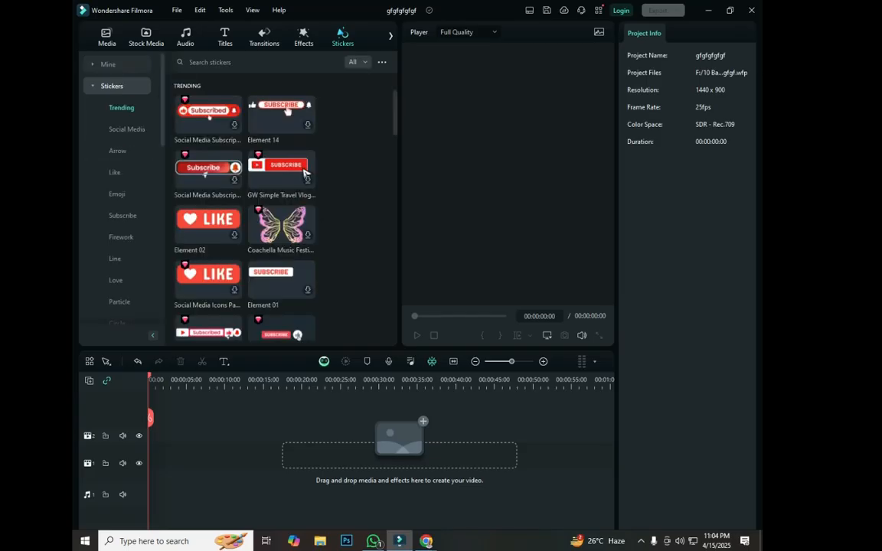
scroll(204, 309, "down", 5)
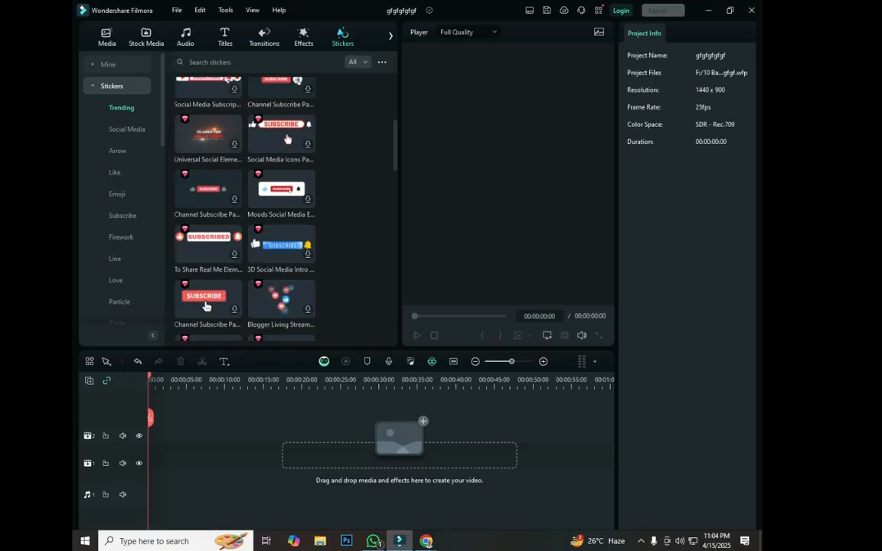
left_click(126, 129)
left_click(117, 151)
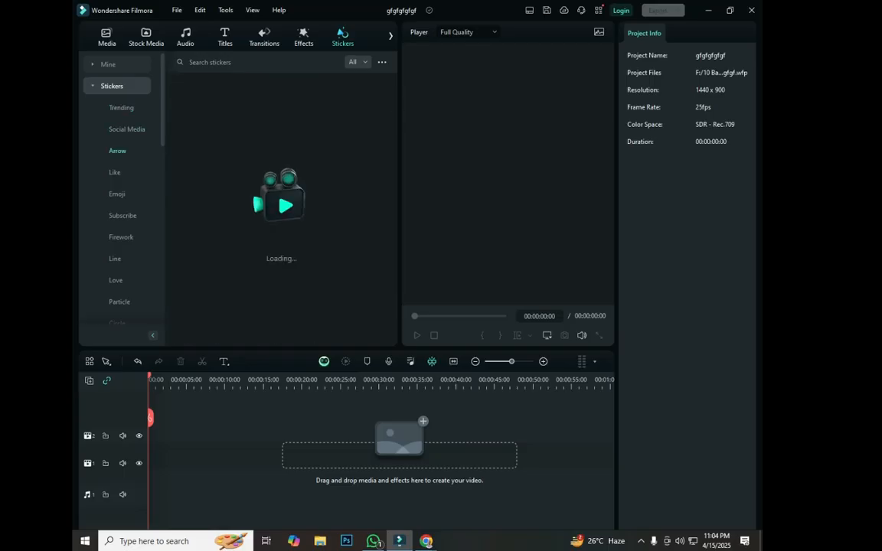
left_click(115, 173)
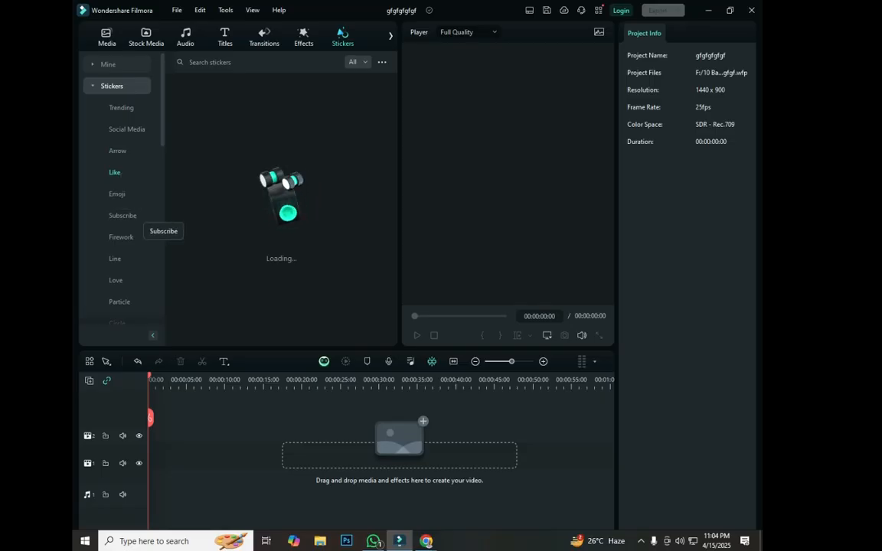
left_click(121, 237)
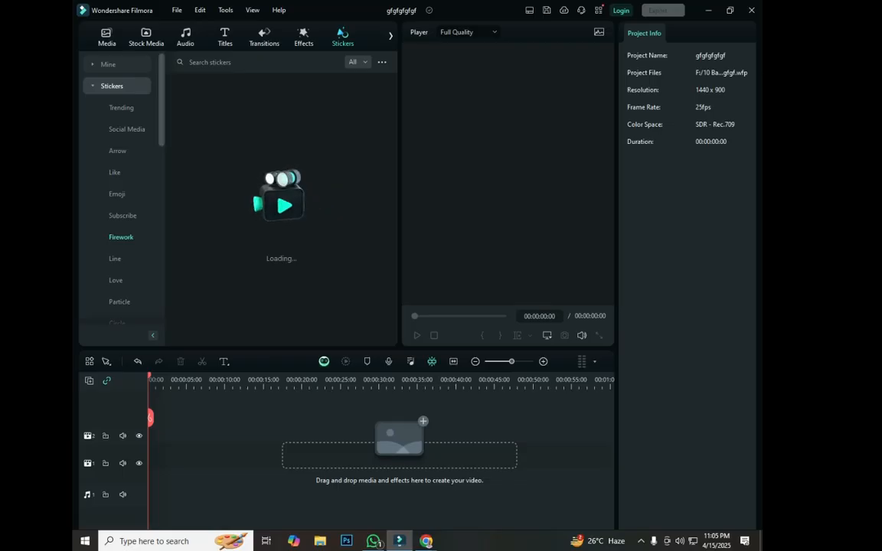
Step: Examine the Trending stickers and the full list of sticker categories, from Social Media to Dooro Bear
left_click(108, 64)
left_click(108, 64)
left_click(108, 65)
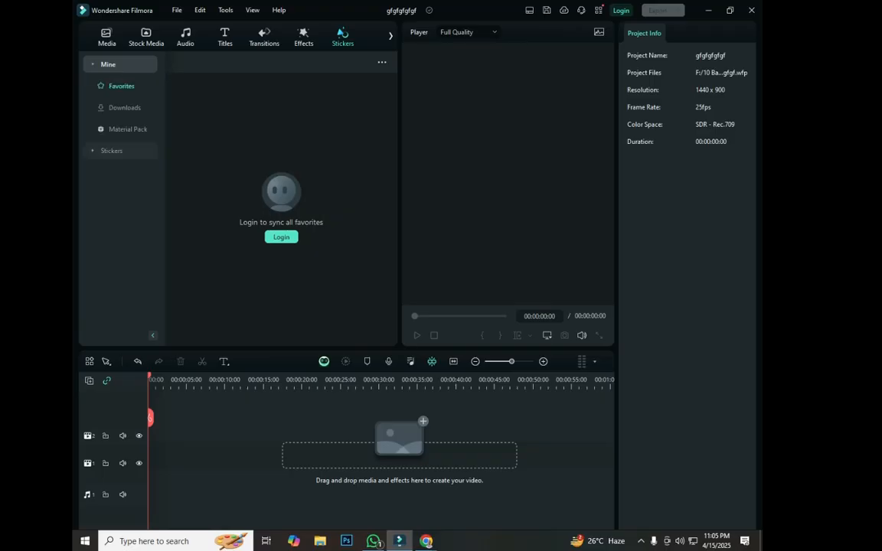
left_click(111, 150)
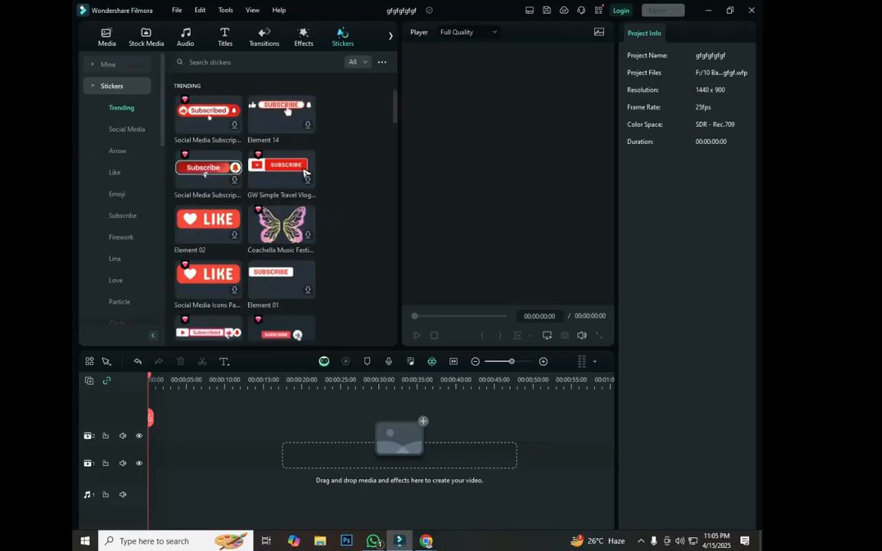
scroll(230, 222, "down", 10)
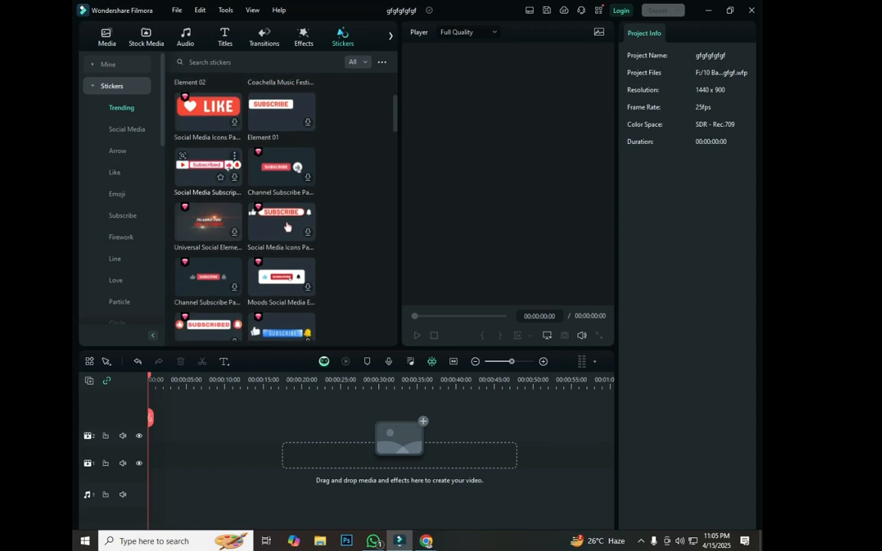
scroll(205, 239, "down", 8)
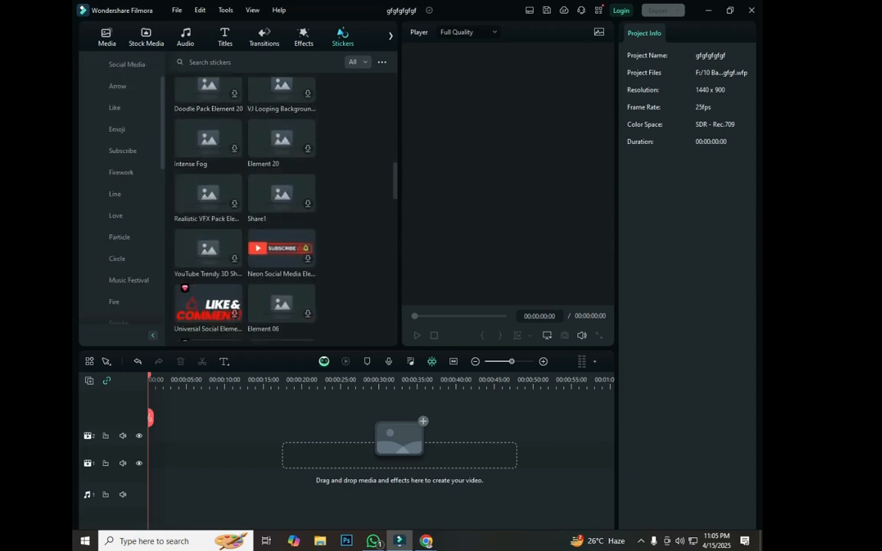
scroll(123, 199, "down", 6)
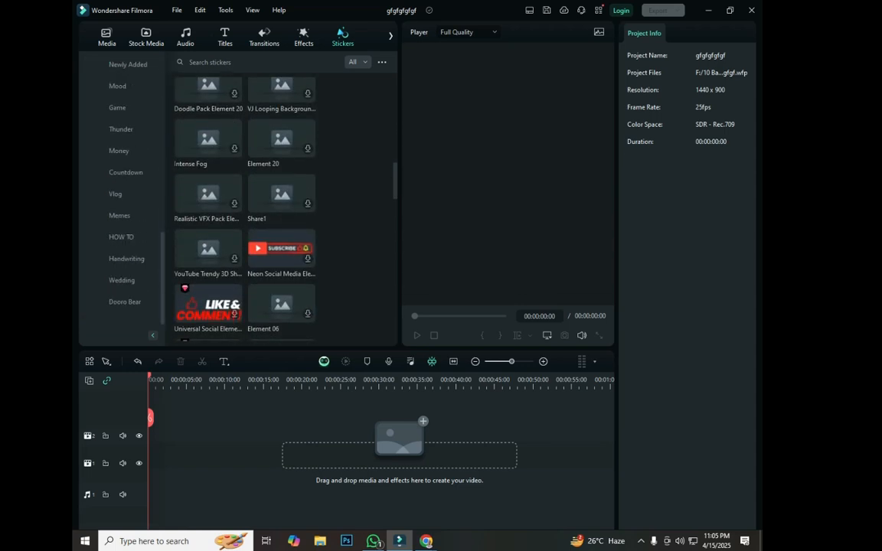
scroll(122, 199, "up", 8)
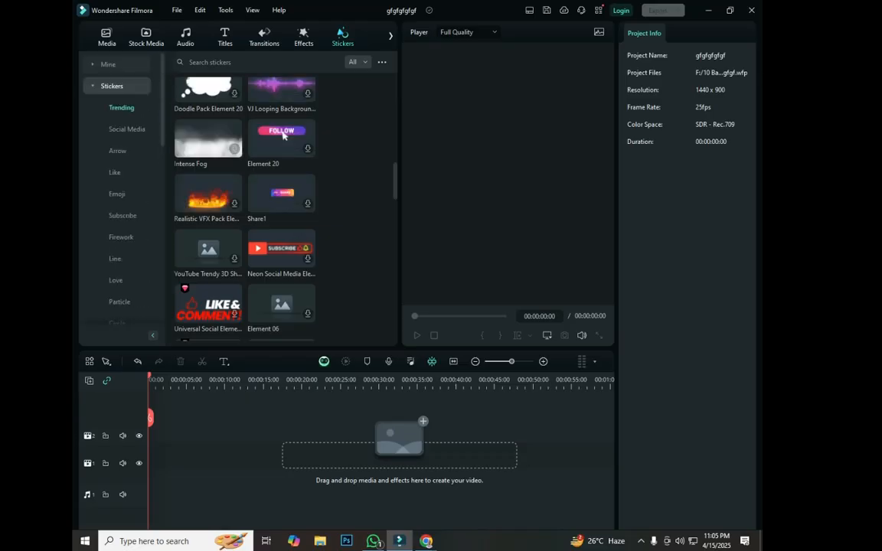
scroll(283, 136, "down", 5)
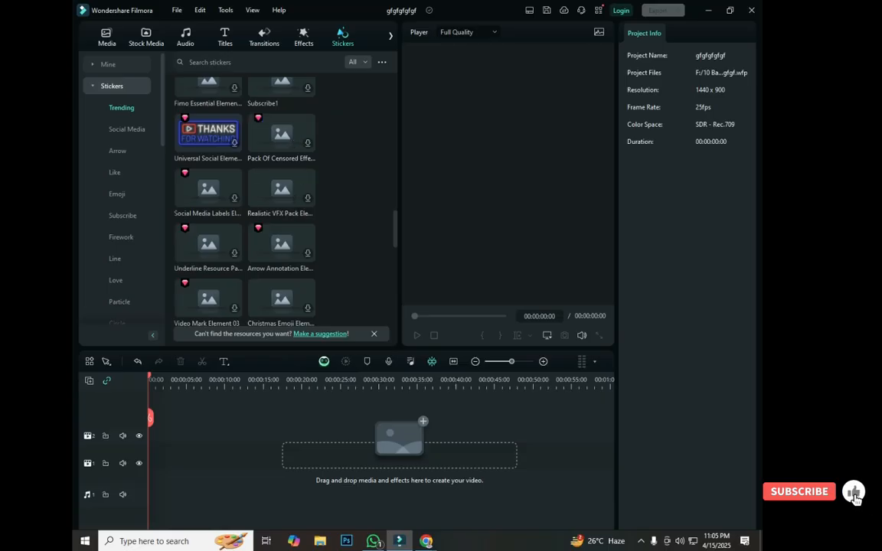
Step: Browse the Emoji stickers and the Trending templates
left_click(123, 216)
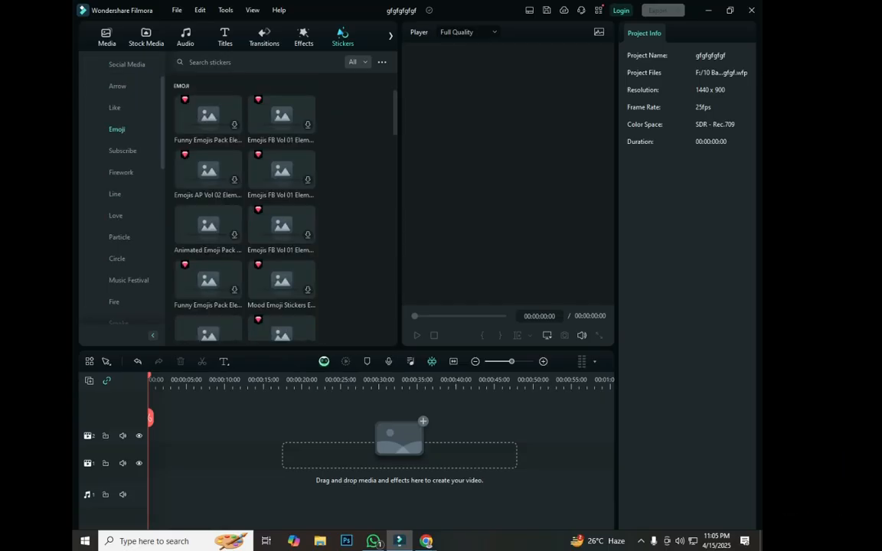
scroll(122, 194, "down", 1)
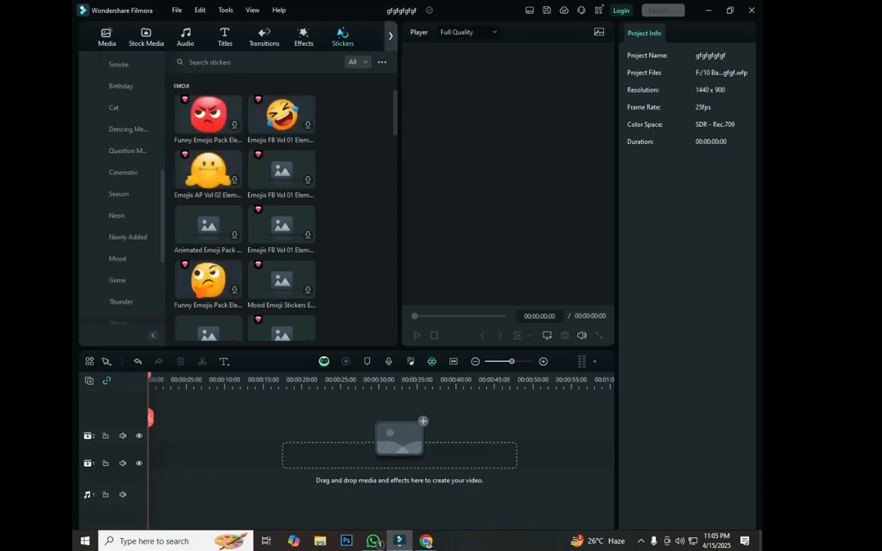
left_click(390, 36)
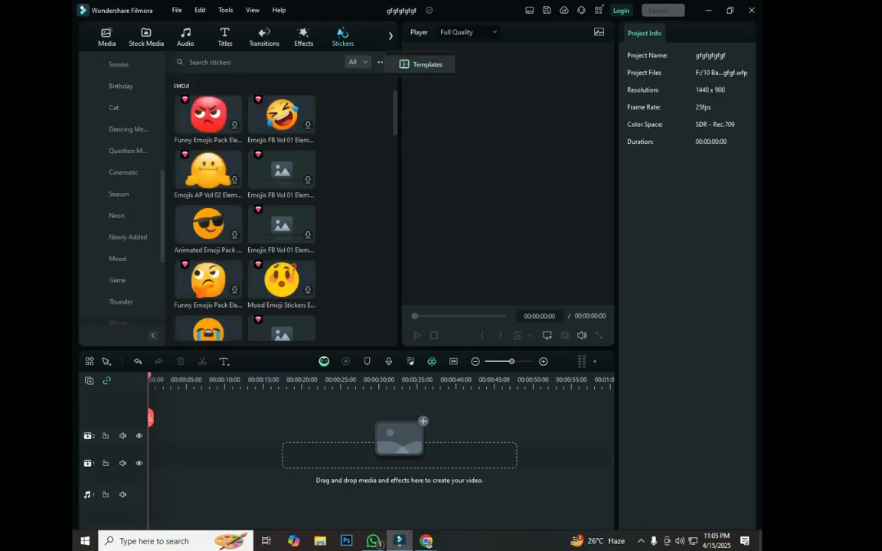
left_click(422, 64)
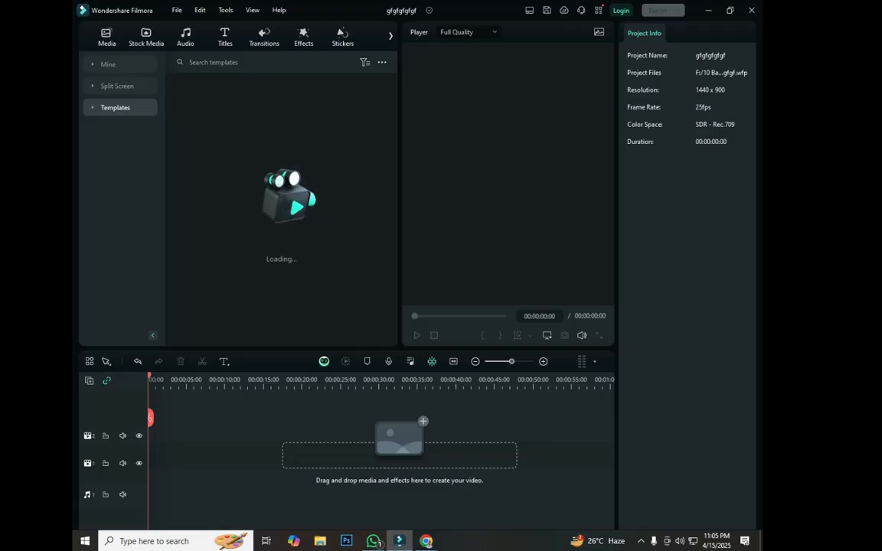
left_click(343, 37)
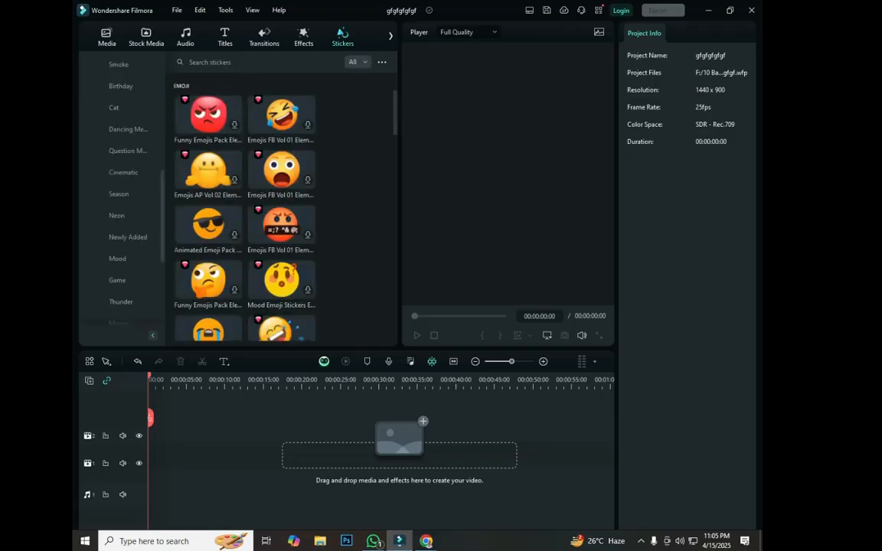
scroll(208, 228, "down", 3)
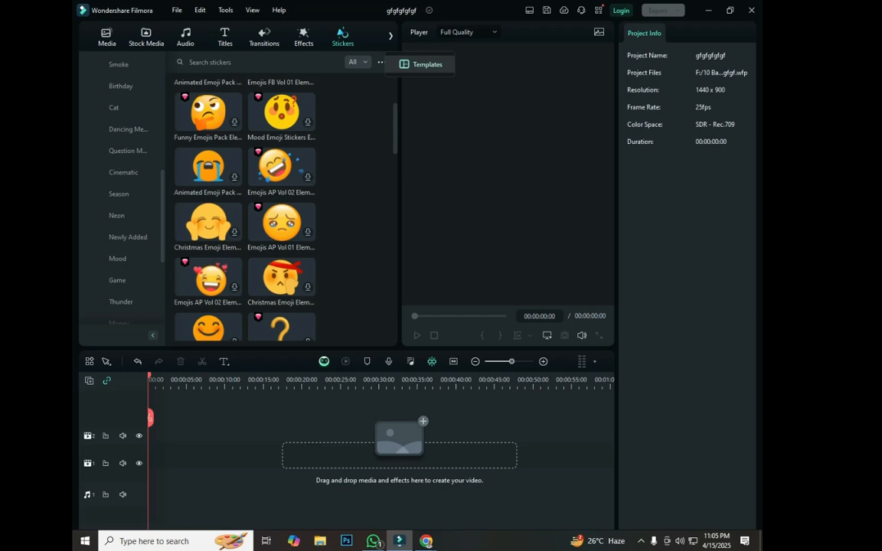
left_click(421, 65)
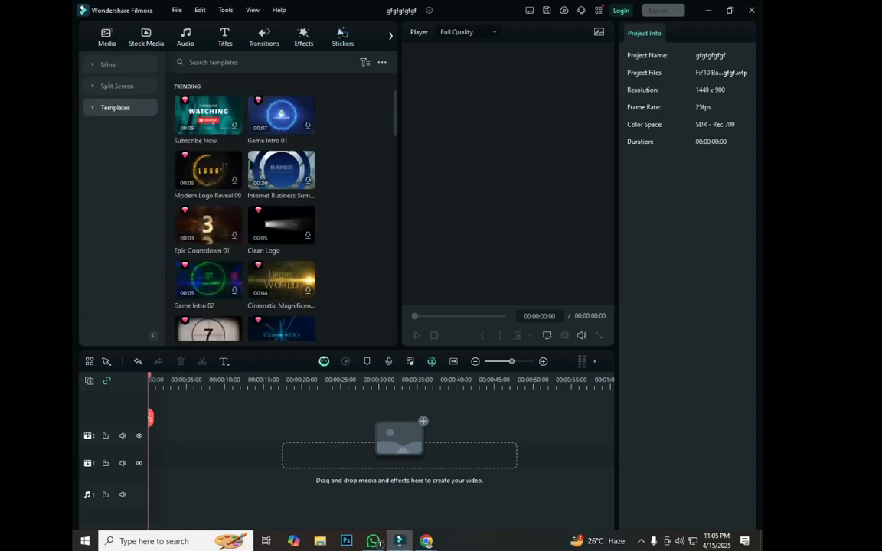
scroll(282, 199, "down", 10)
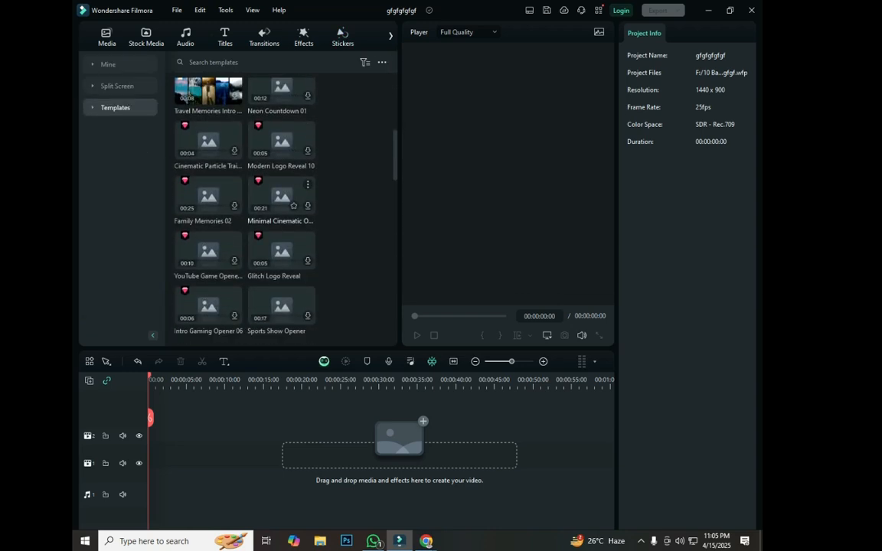
Step: Download the basic Split Screen 16 layout and place it at the start of video track 1, extended to about 13 seconds
left_click(117, 86)
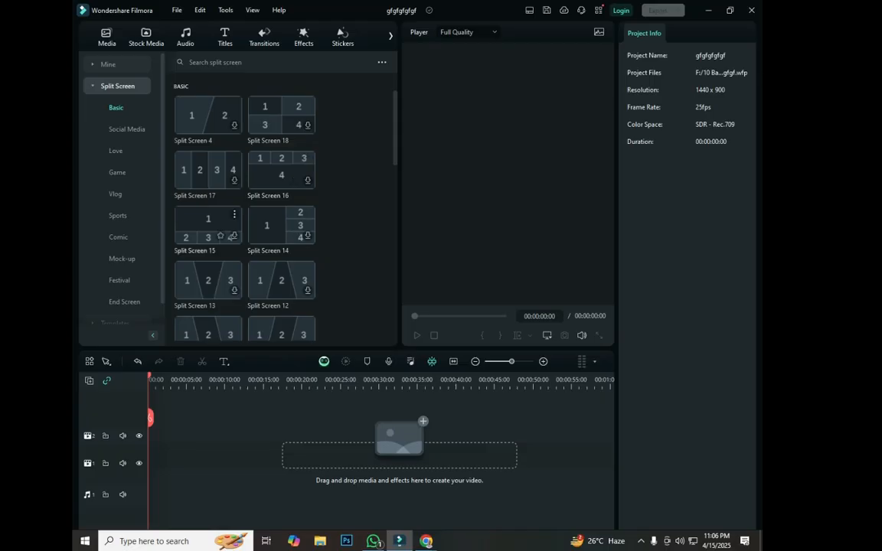
left_click(282, 171)
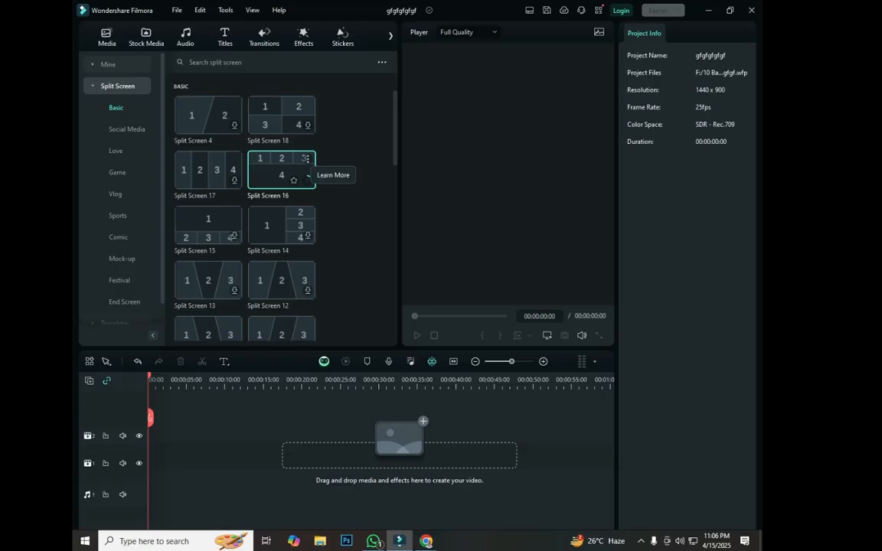
left_click(307, 177)
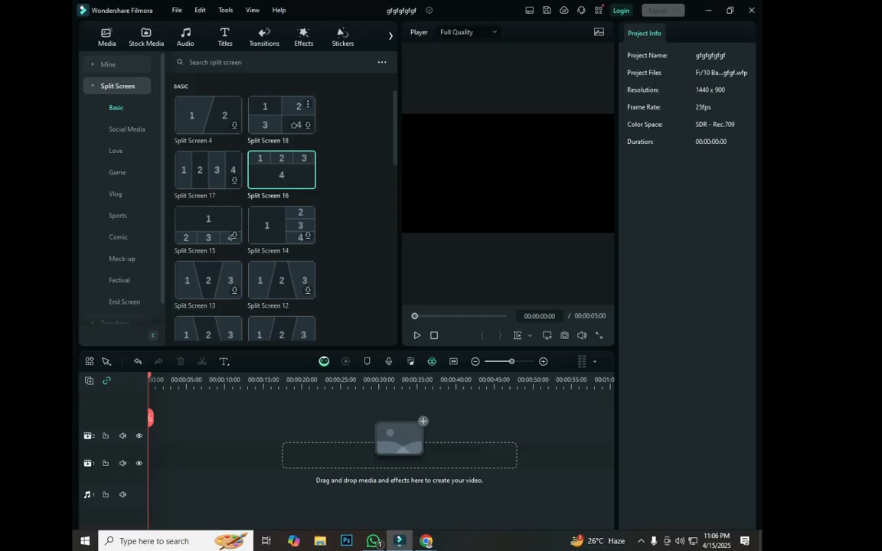
left_click_drag(281, 170, 167, 441)
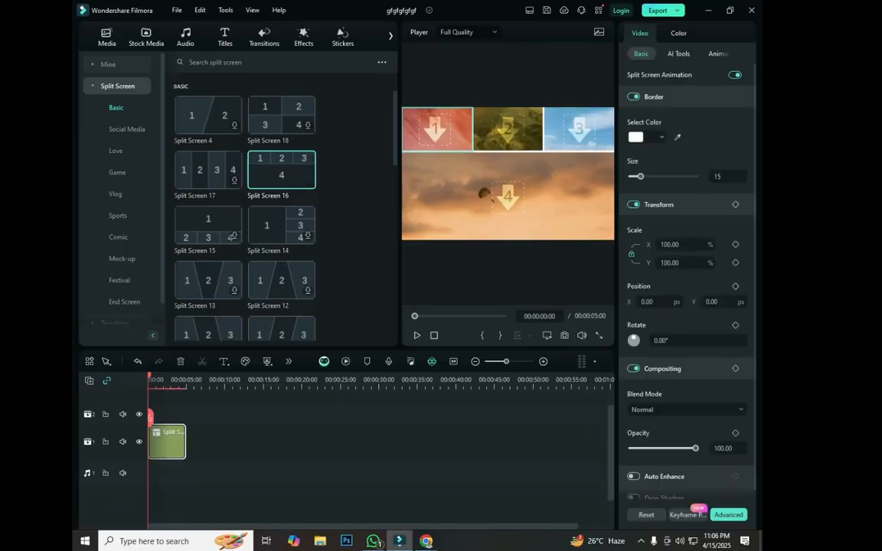
left_click_drag(186, 441, 249, 442)
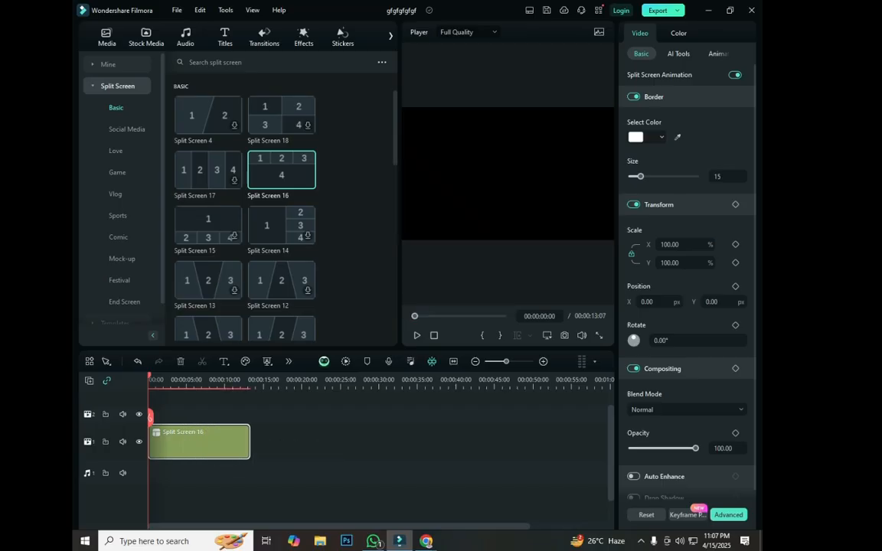
Step: Preview the split screen at about 4 seconds and inspect the zoom controls of pane 1
left_click_drag(150, 380, 174, 379)
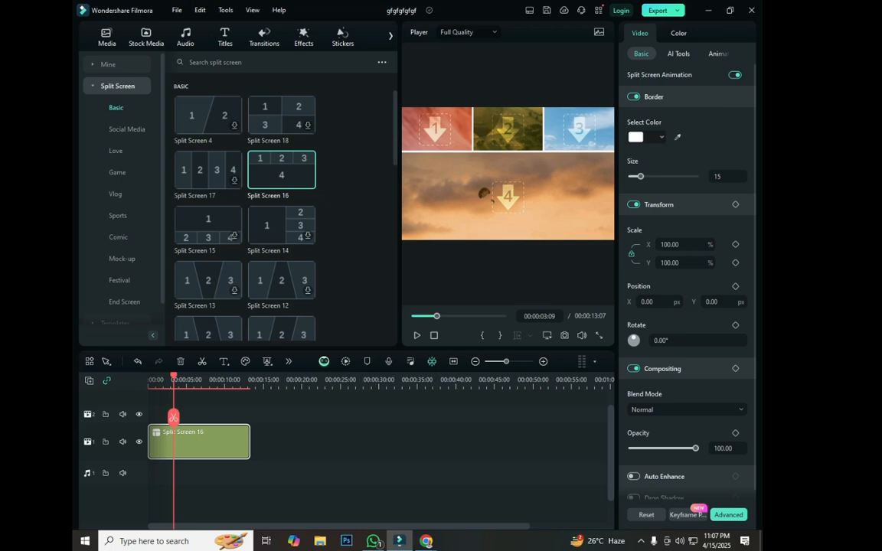
mouse_move(174, 379)
left_mouse_down()
mouse_move(149, 380)
mouse_move(231, 380)
mouse_move(151, 380)
mouse_move(181, 379)
left_mouse_up()
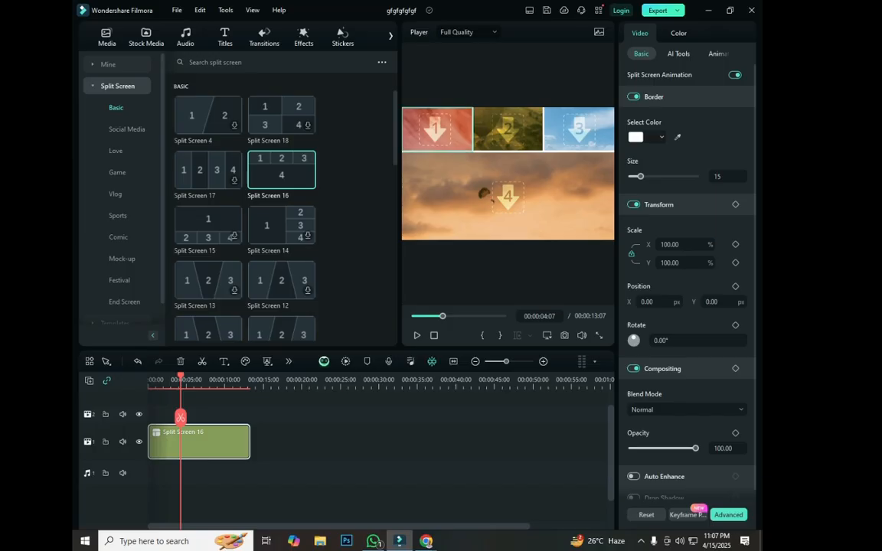
left_click(436, 131)
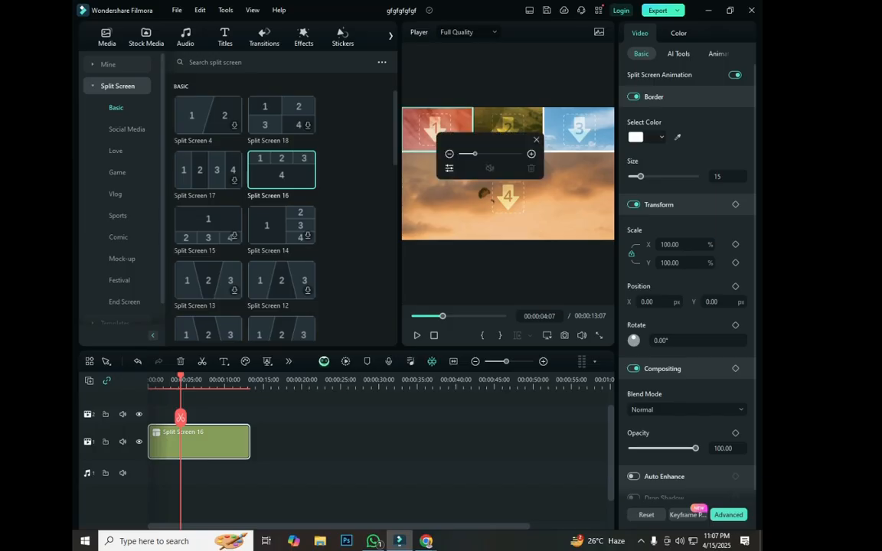
mouse_move(475, 154)
left_mouse_down()
mouse_move(489, 154)
mouse_move(475, 154)
left_mouse_up()
left_click(535, 140)
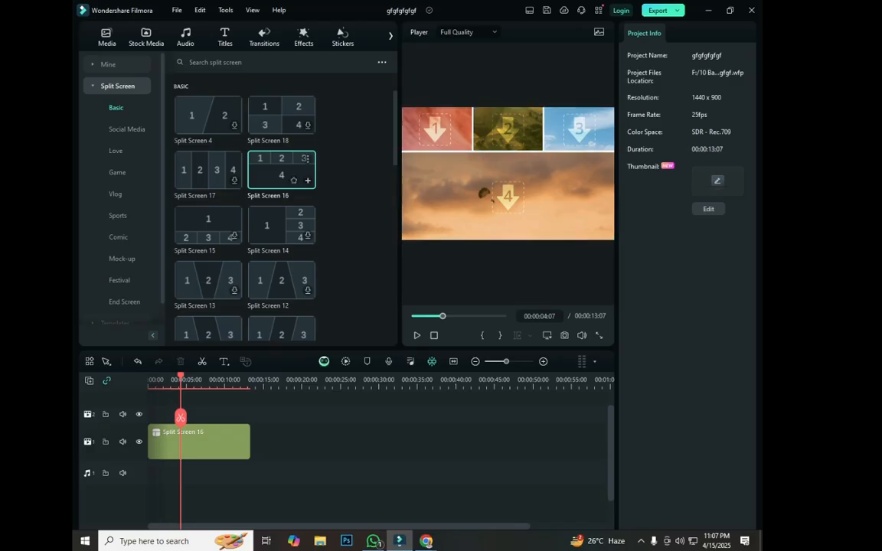
Step: Place the agency team image from the project media into split-screen pane 1 and zoom it out slightly
left_click(106, 36)
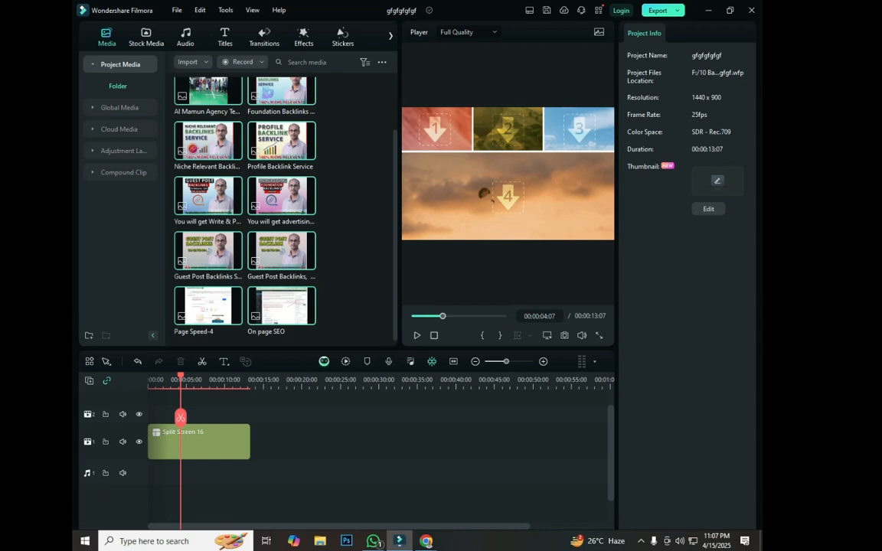
scroll(281, 208, "up", 3)
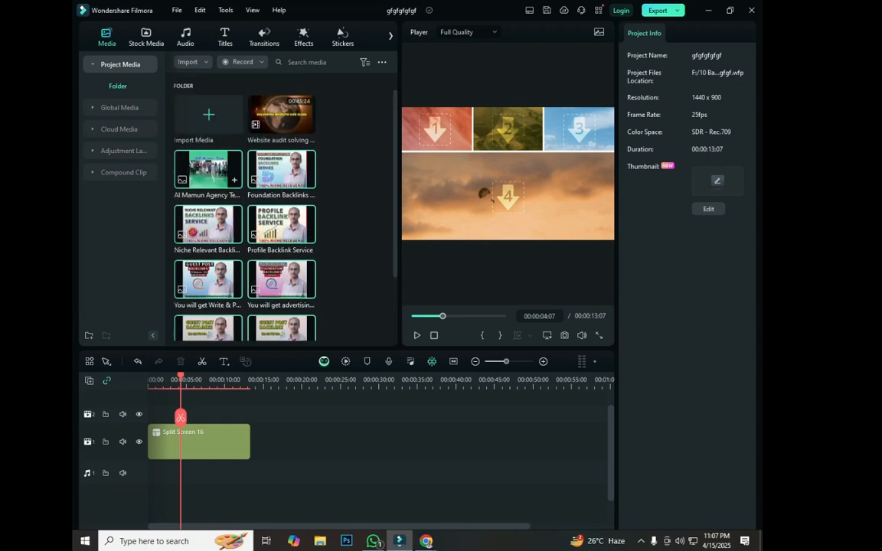
left_click_drag(208, 170, 436, 130)
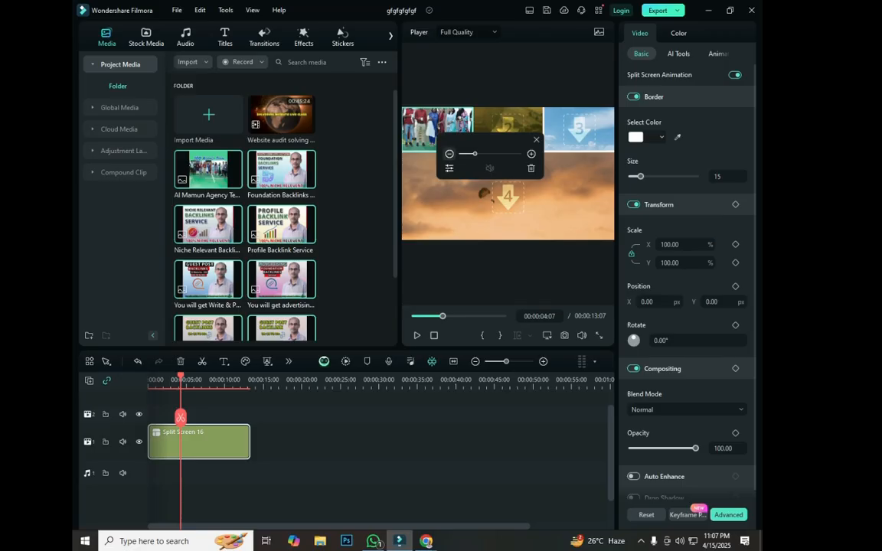
left_click(449, 154)
left_click(450, 154)
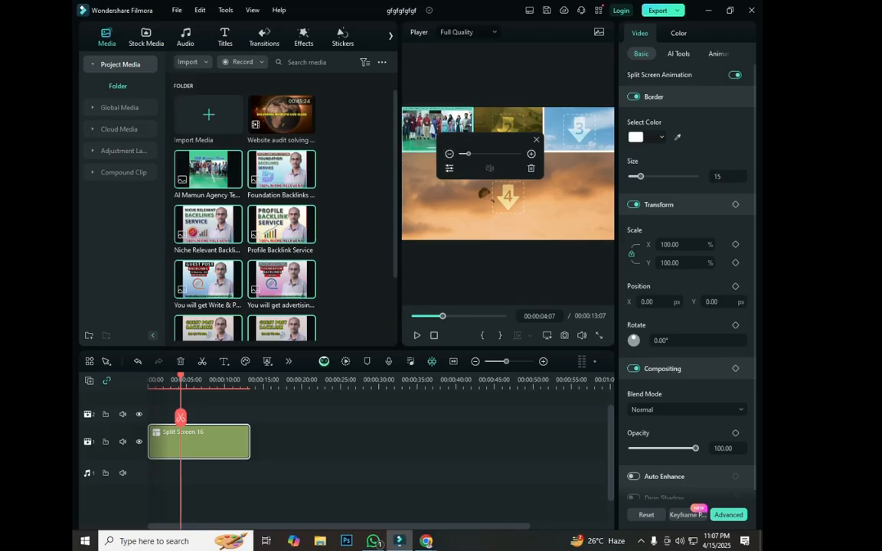
left_click(532, 154)
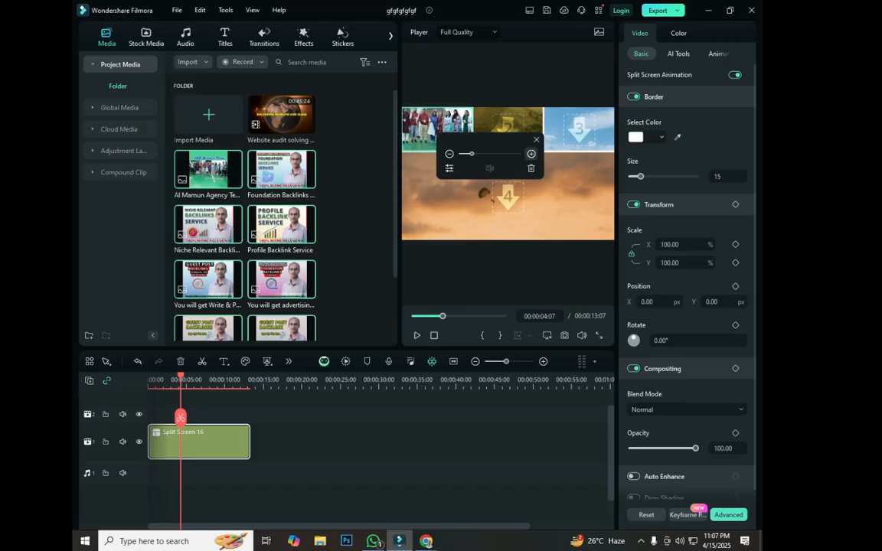
left_click(508, 272)
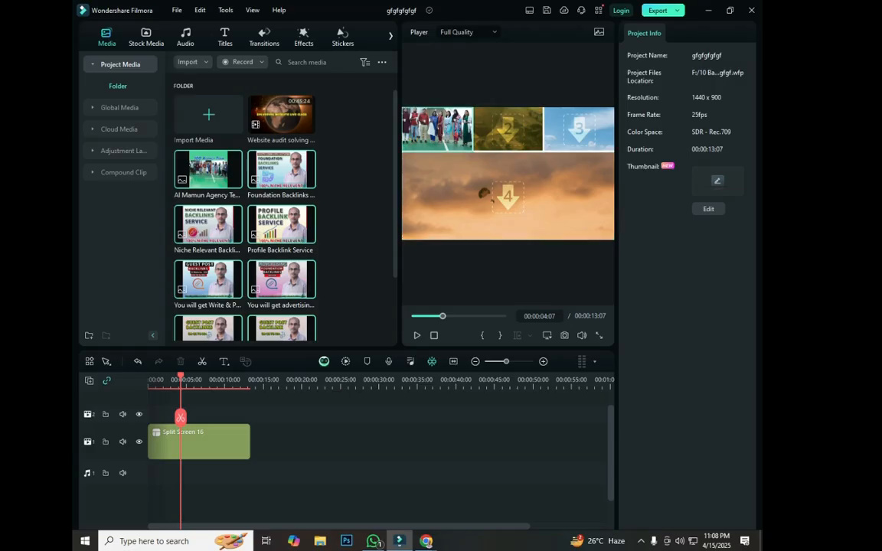
left_click_drag(282, 170, 509, 129)
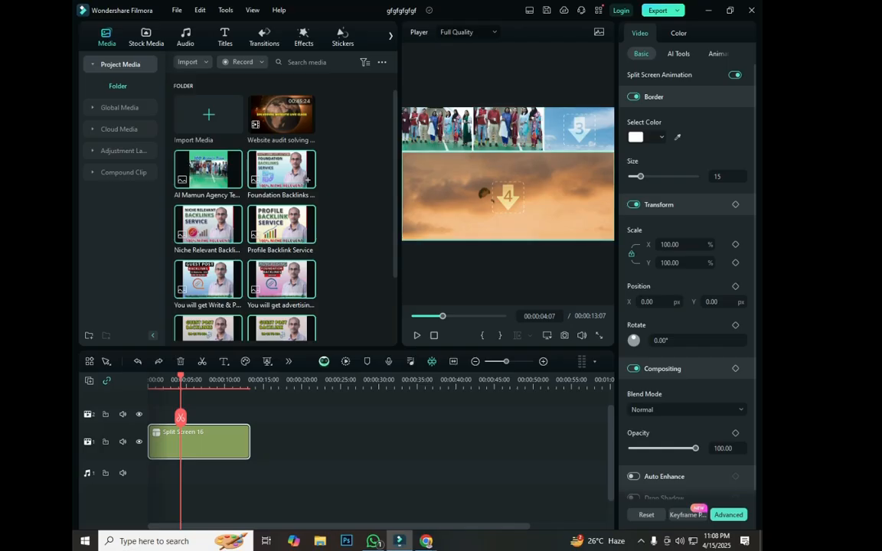
key("ctrl+z")
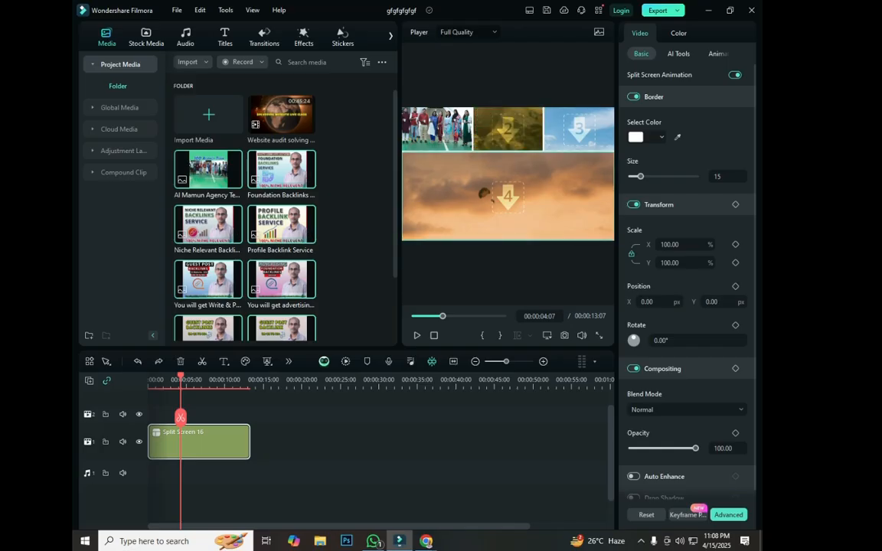
left_click(501, 130)
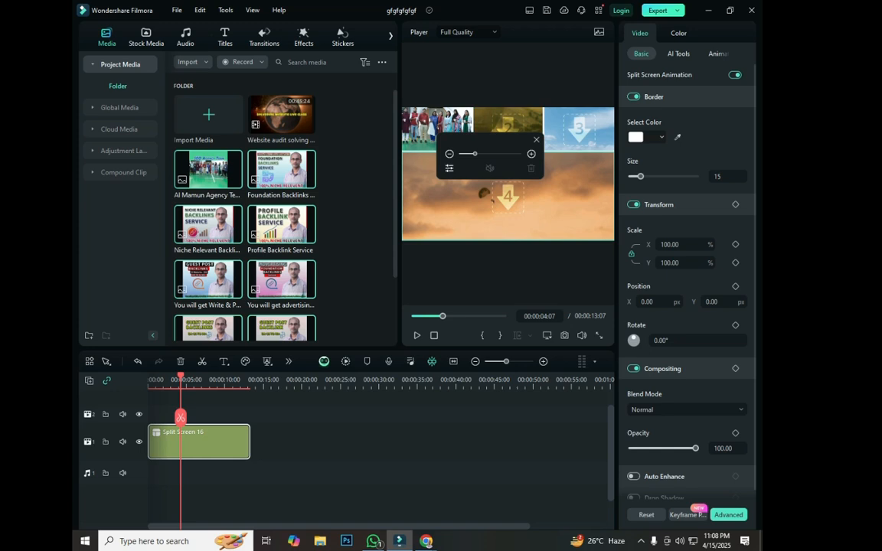
left_click(211, 212)
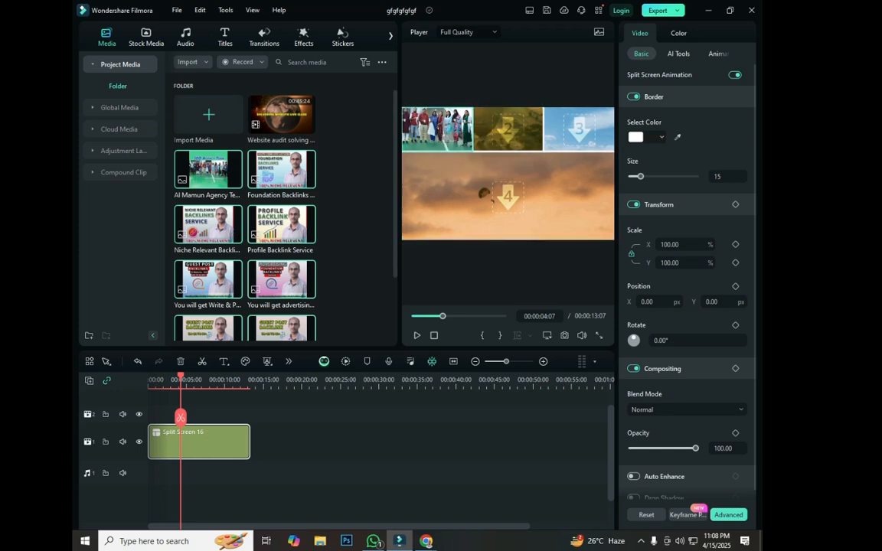
left_click_drag(208, 170, 507, 128)
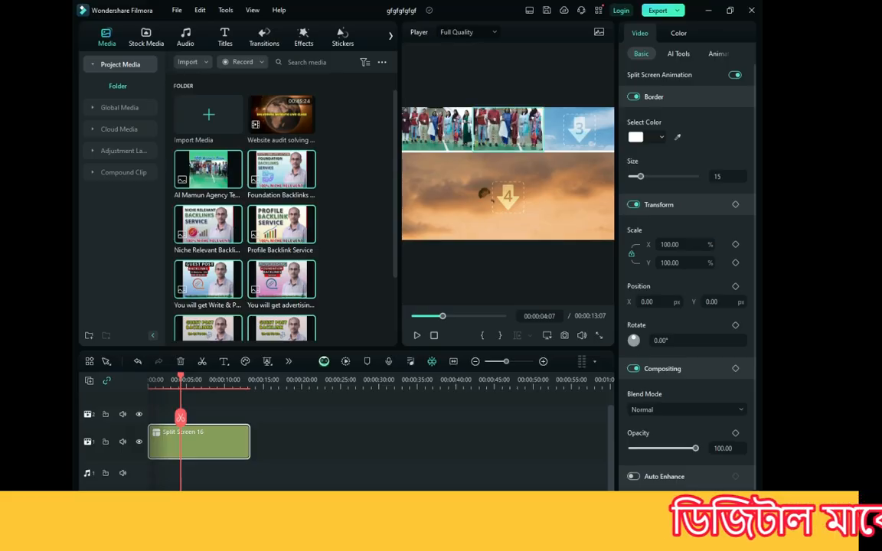
key("ctrl+z")
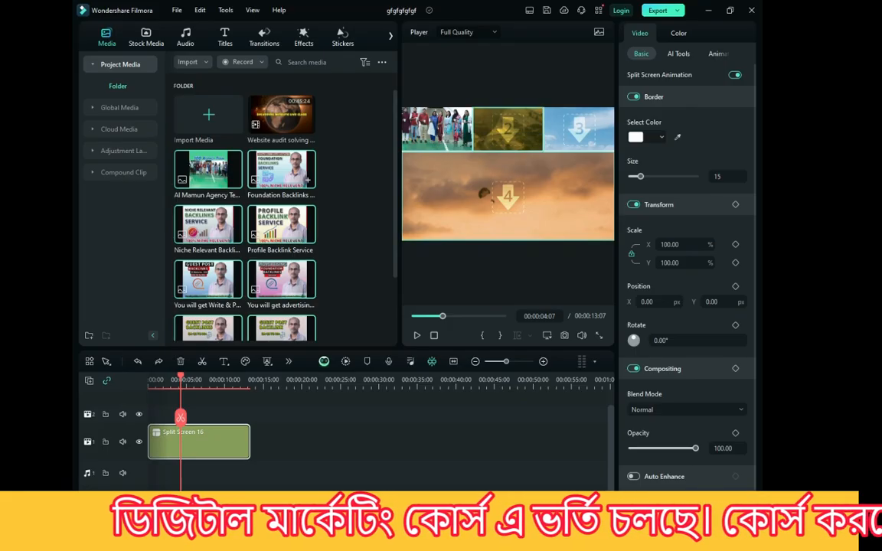
Step: Preview the Foundation Backlinks image from the project media and inspect the zoom controls of split-screen pane 2
double_click(281, 170)
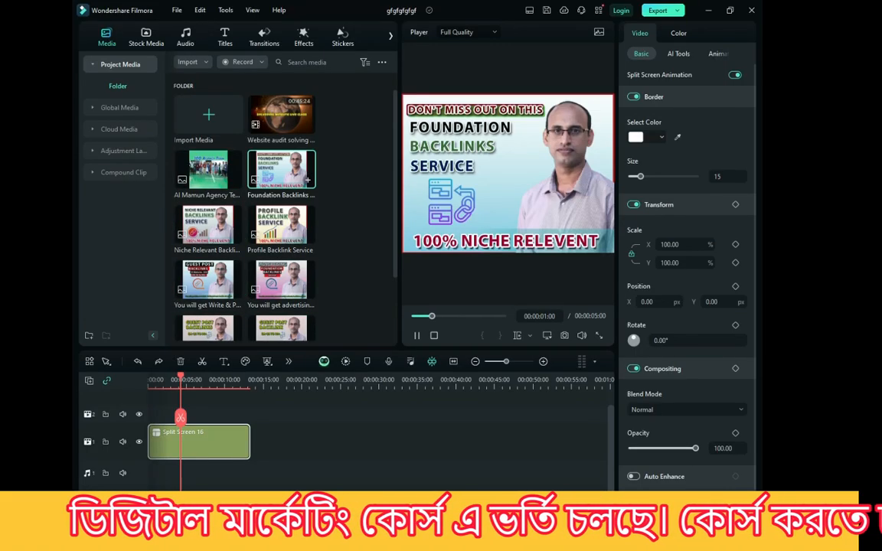
left_click_drag(281, 169, 443, 277)
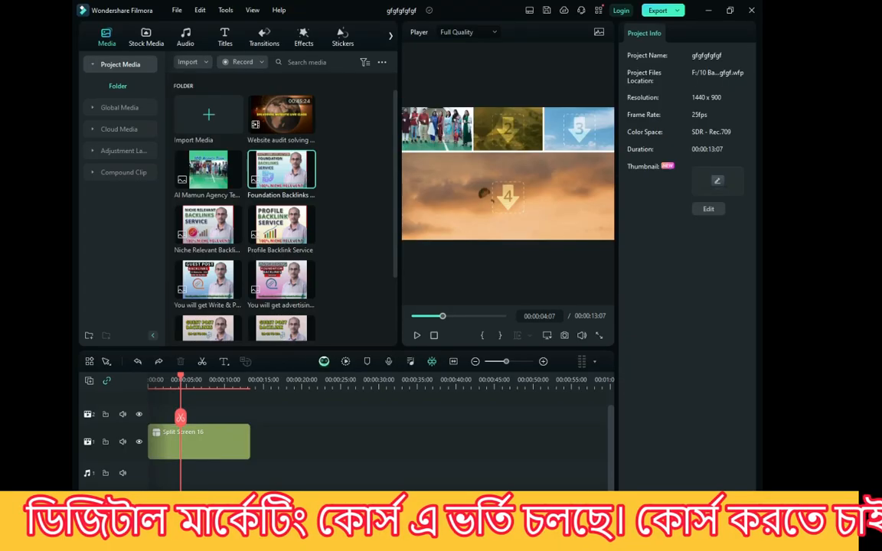
left_click(508, 128)
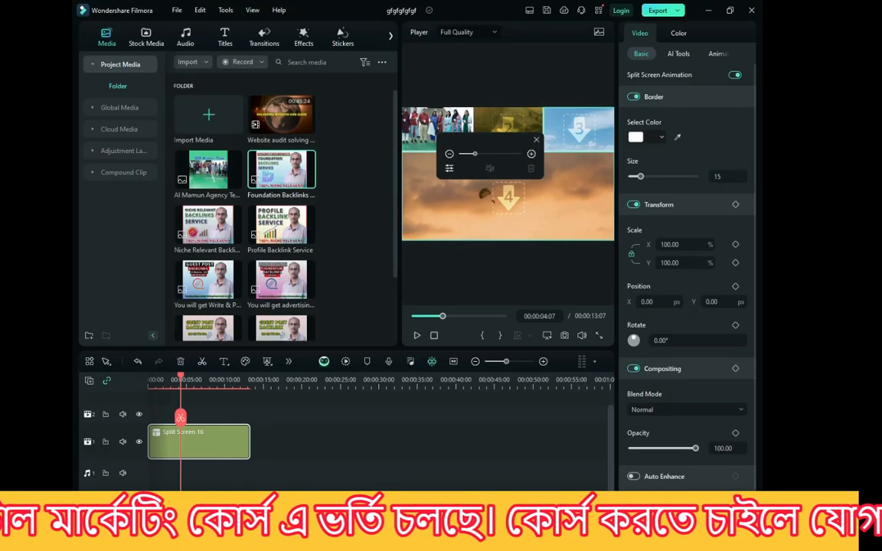
left_click(536, 140)
left_click(438, 129)
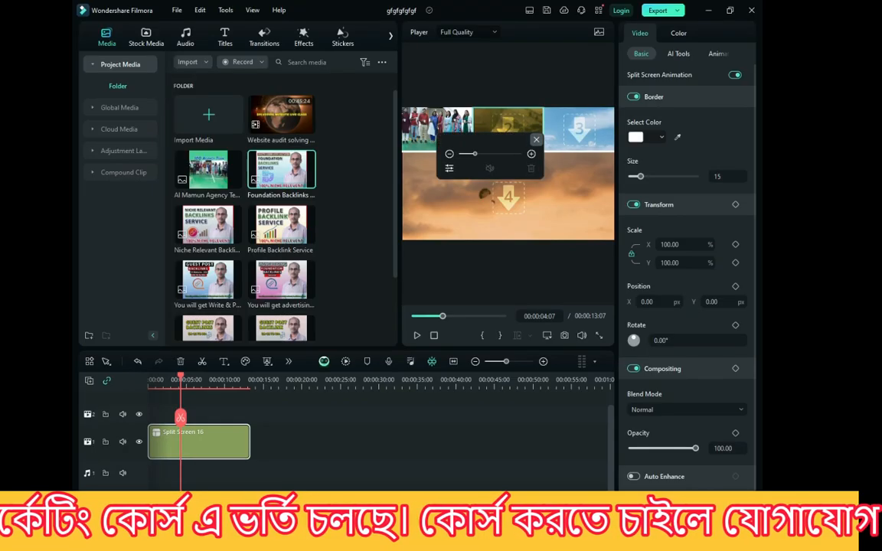
left_click(536, 140)
Step: Place the pink advertising foundation backlinks image into split-screen pane 2 and zoom it out so the whole picture fits
left_click(282, 281)
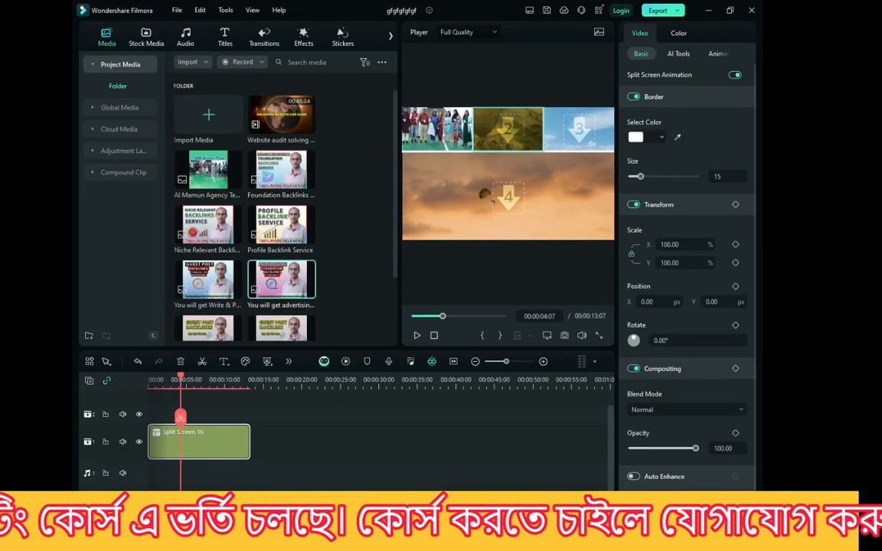
left_click_drag(281, 281, 508, 129)
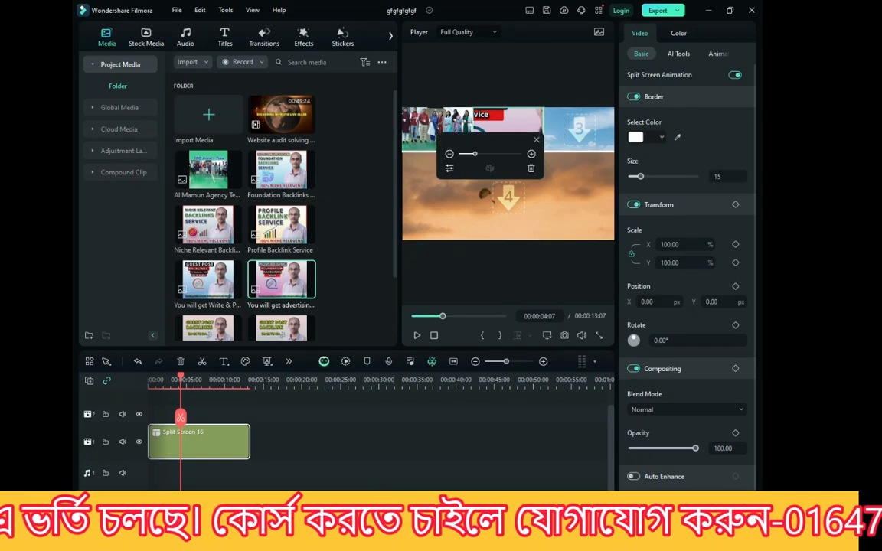
mouse_move(475, 154)
left_mouse_down()
mouse_move(463, 154)
mouse_move(475, 154)
left_mouse_up()
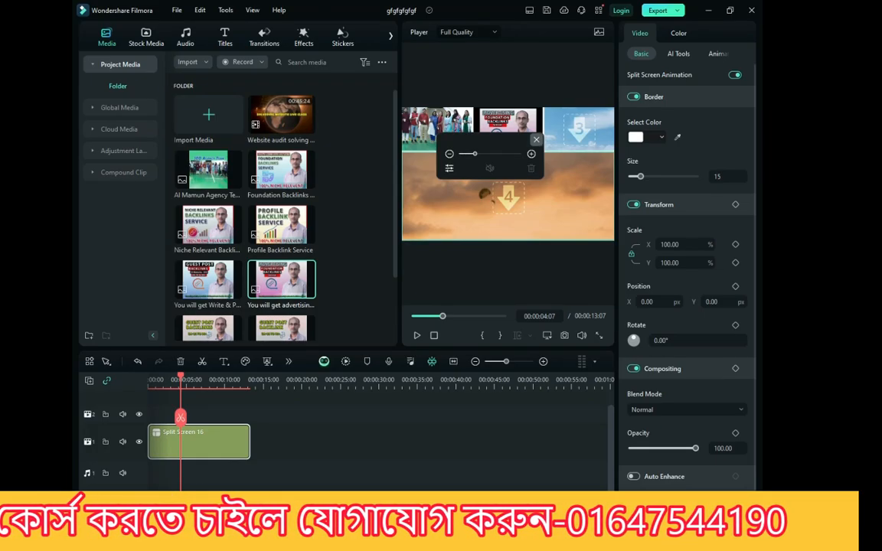
left_click(536, 139)
Step: Preview the blue Guest Post Backlinks image, place it into split-screen pane 3 and zoom it out to fit
left_click(566, 129)
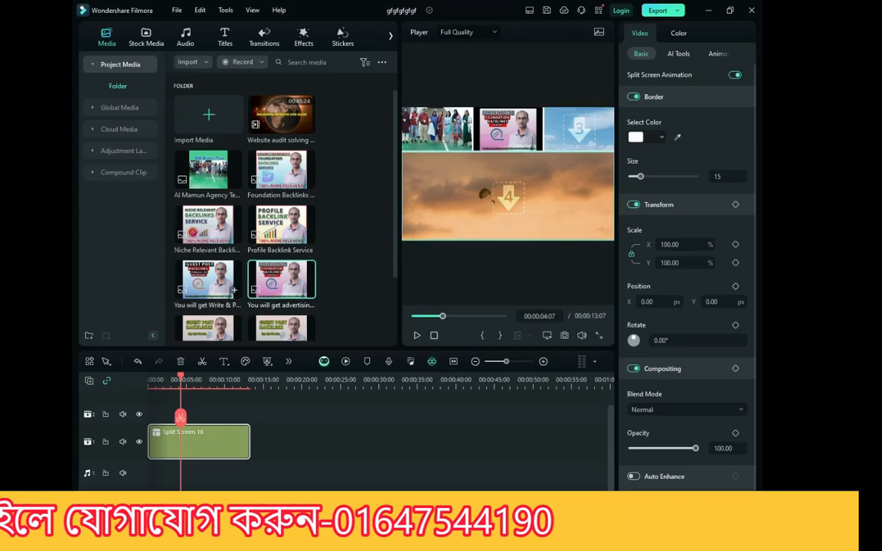
double_click(232, 288)
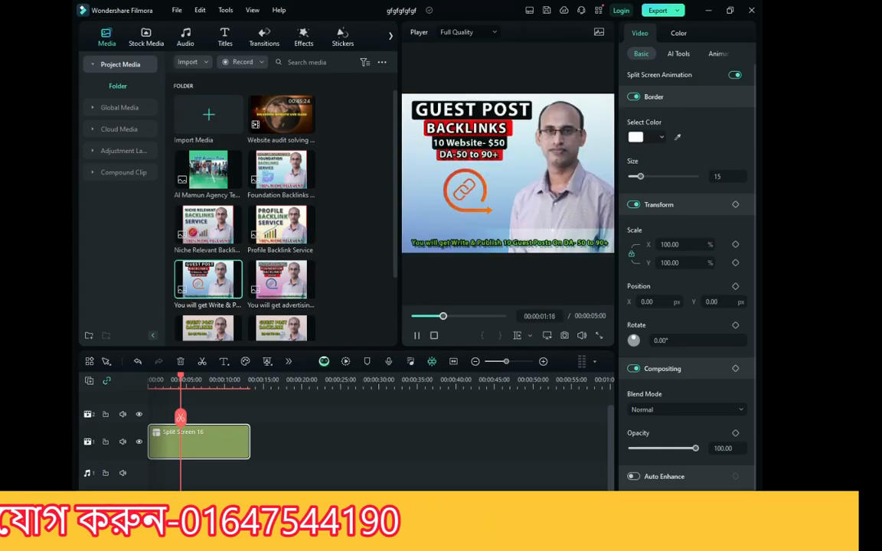
left_click(211, 442)
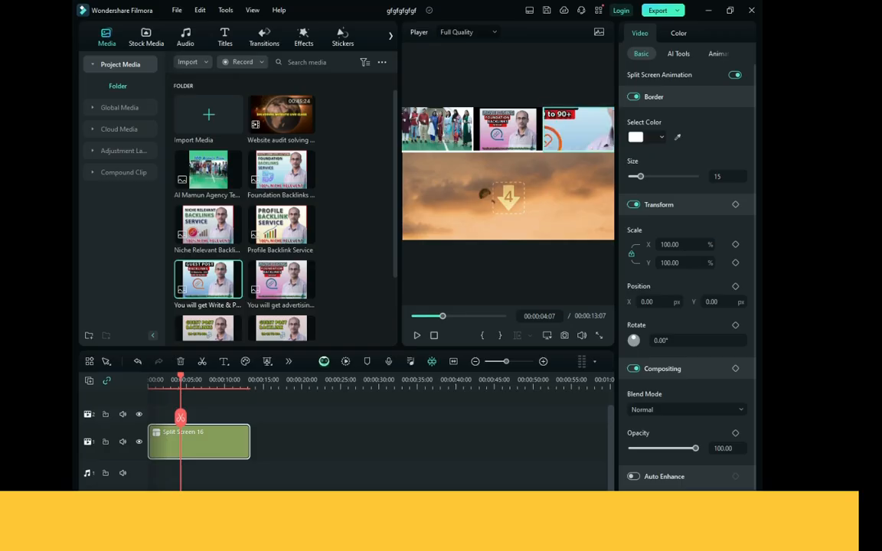
left_click(578, 129)
left_click_drag(475, 154, 463, 154)
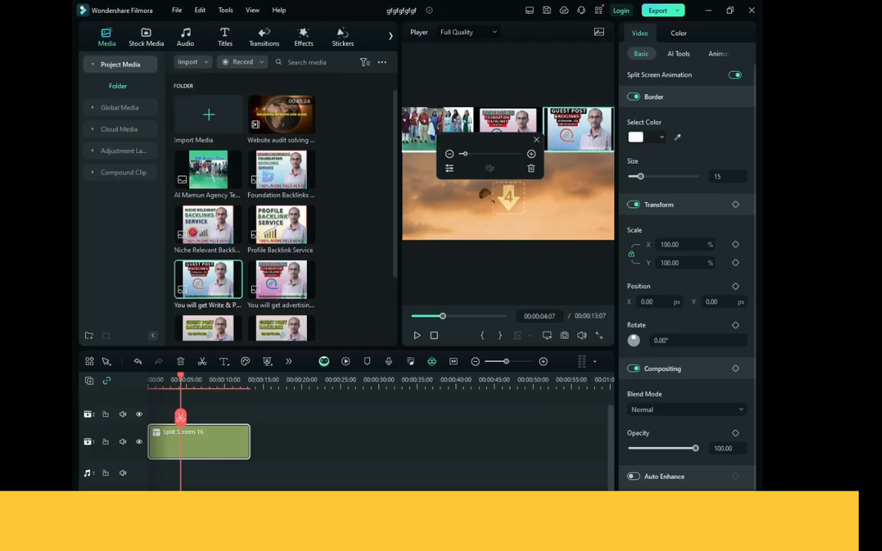
left_click(428, 432)
Step: Place the Website audit solving video from the project media into split-screen pane 4
left_click(490, 200)
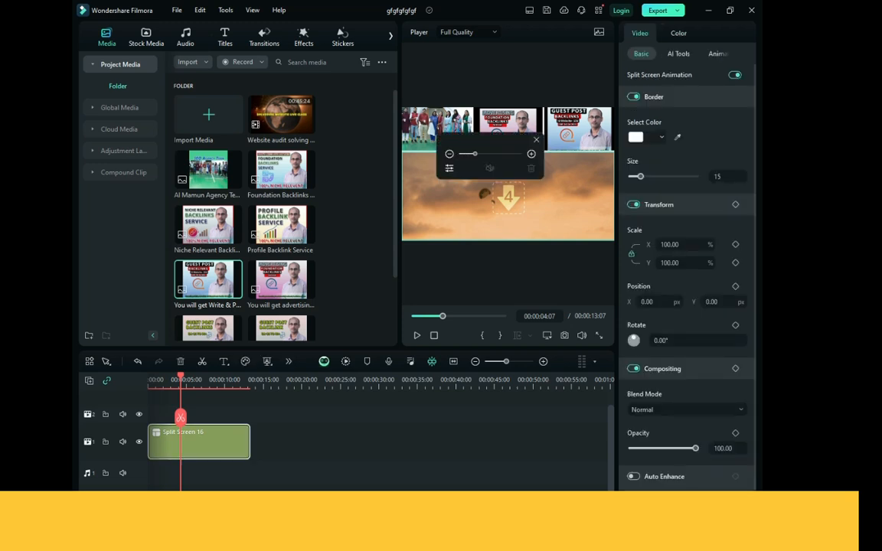
left_click(281, 115)
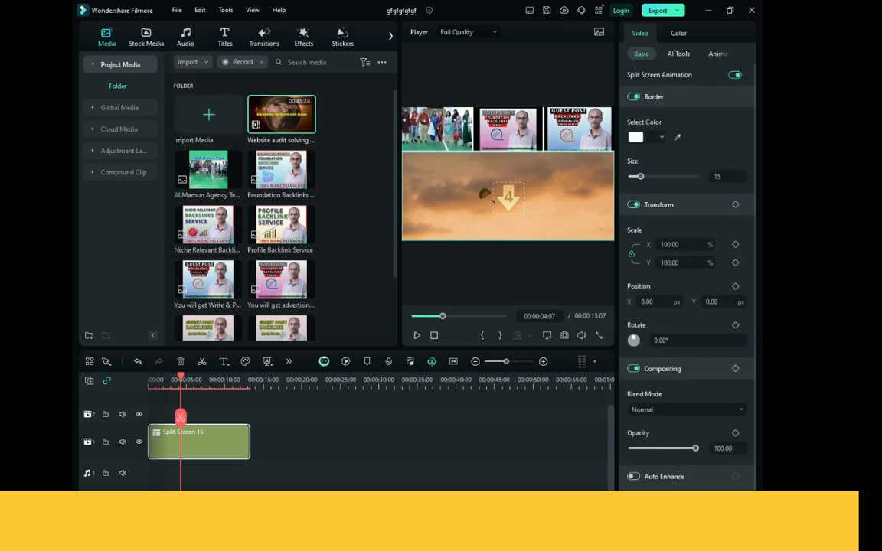
left_click_drag(485, 193, 490, 197)
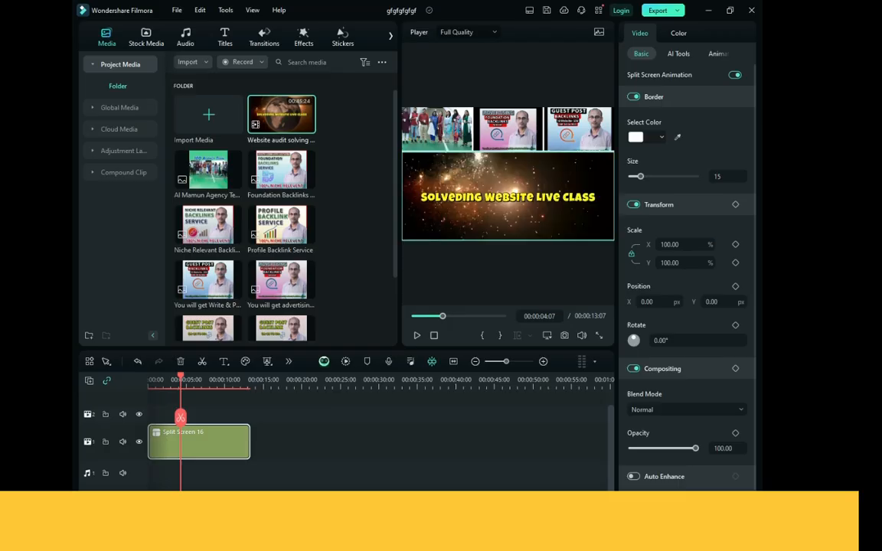
Step: Play the filled four-pane split screen from the start to about 11 seconds and delete its clip from the timeline
left_click_drag(442, 316, 414, 316)
left_click(417, 335)
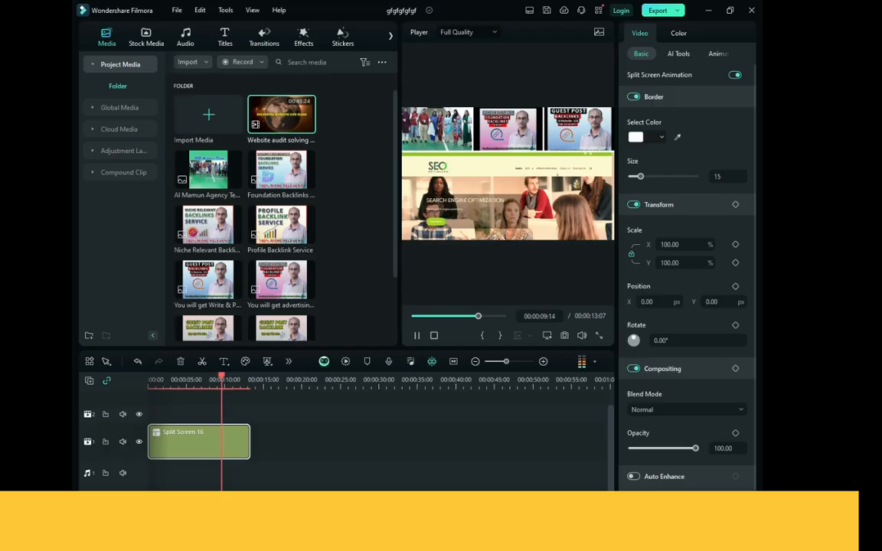
key("space")
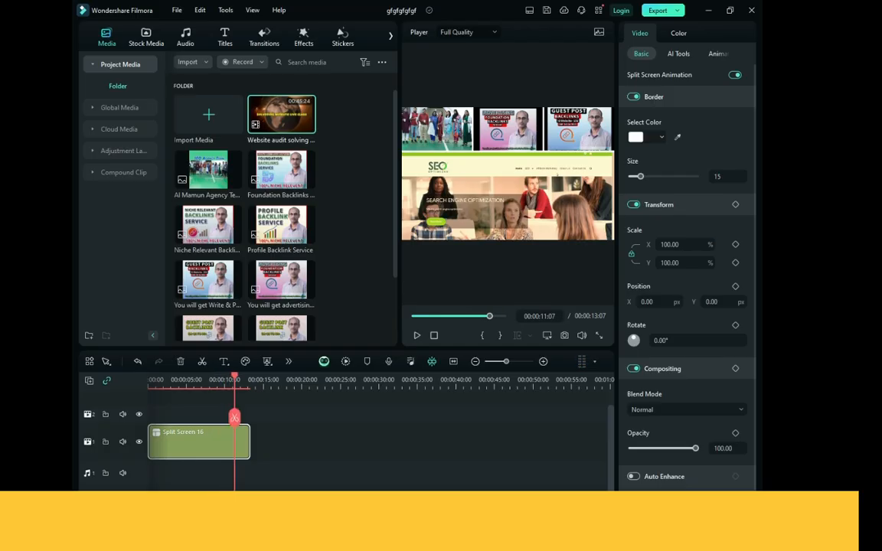
key("Delete")
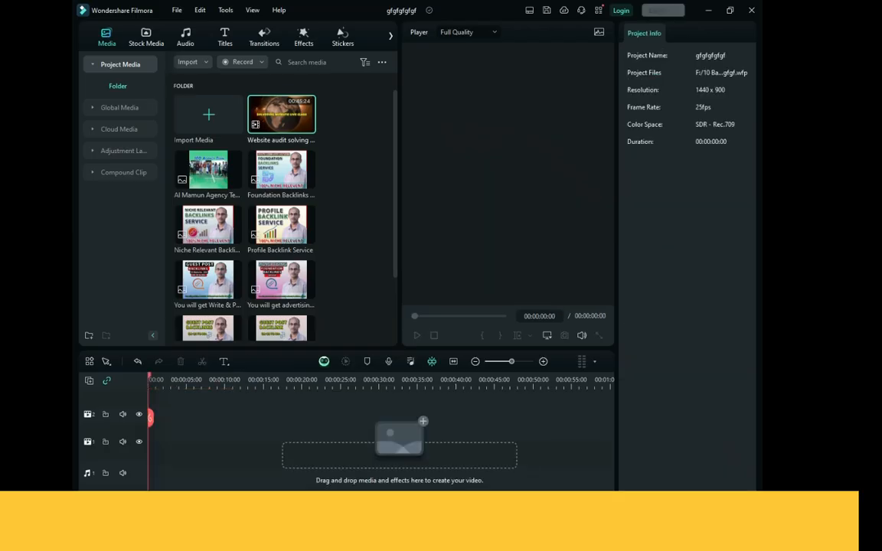
Step: Download the basic Split Screen 11 layout and place it at the start of video track 1
left_click(381, 62)
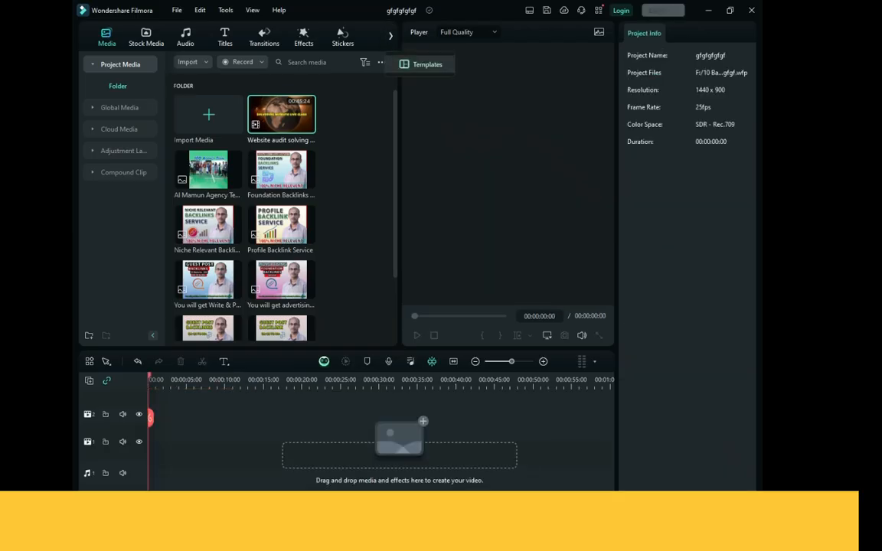
left_click(423, 64)
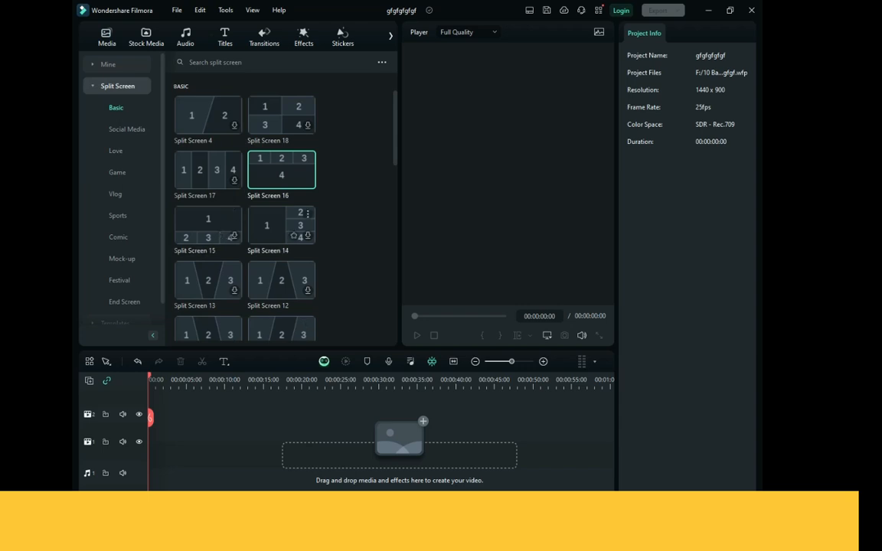
scroll(282, 230, "down", 3)
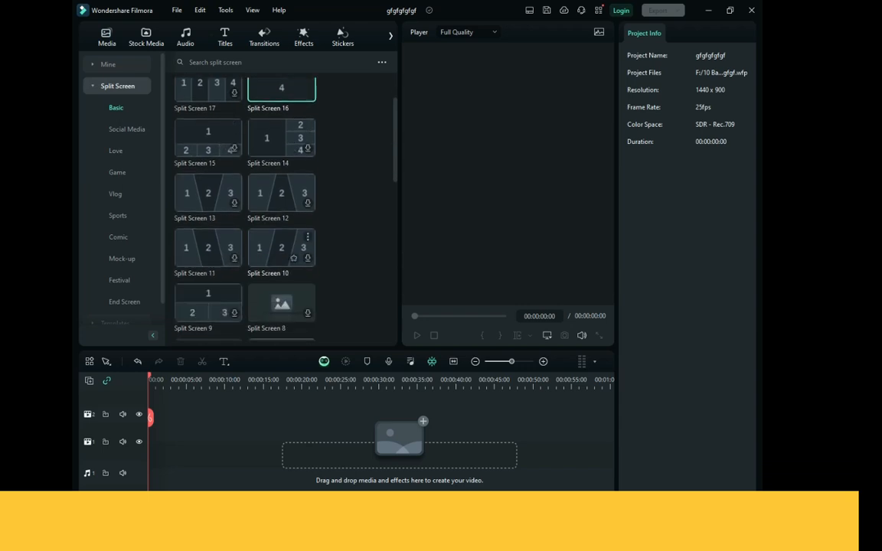
scroll(282, 253, "down", 5)
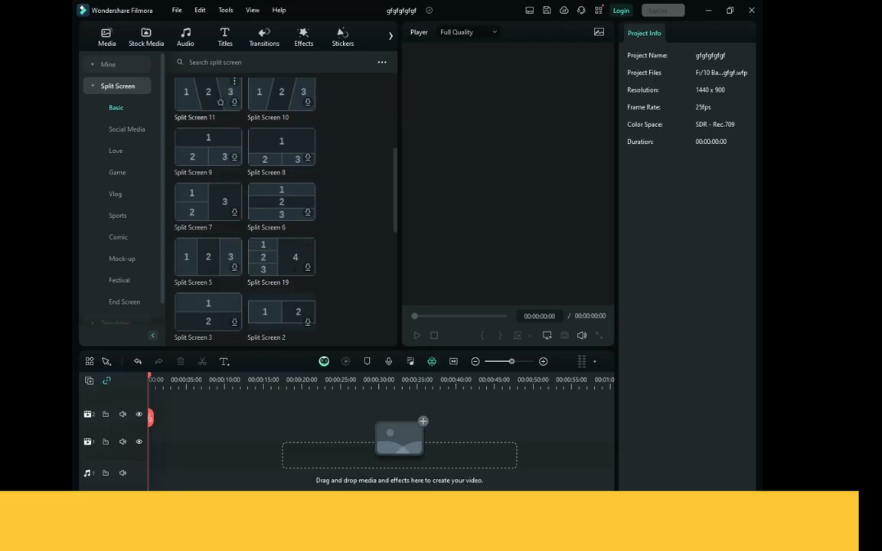
left_click(234, 102)
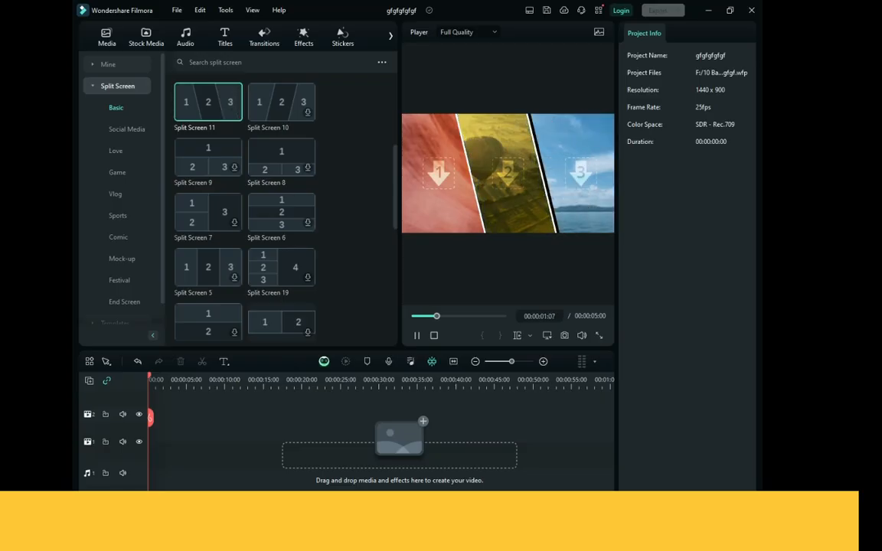
left_click_drag(207, 102, 167, 441)
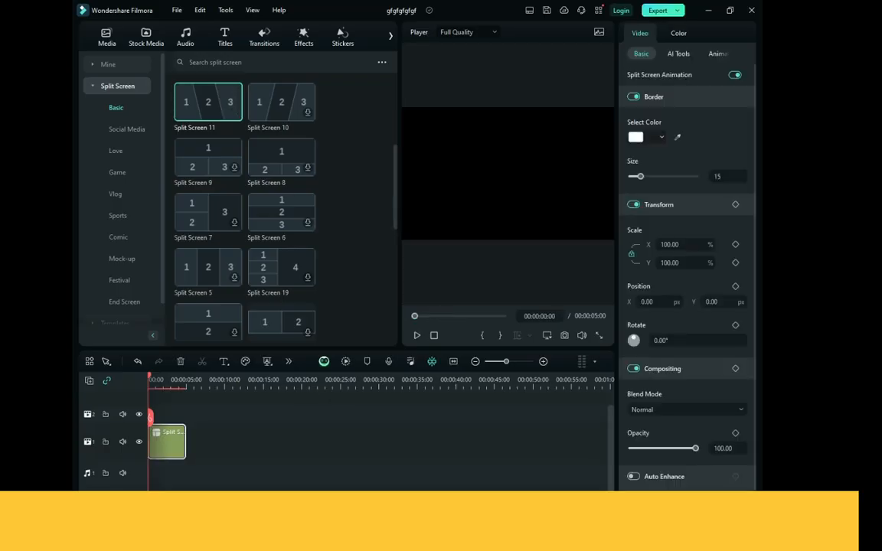
Step: Show the split screen at about 1 second and place the Website audit solving video into pane 1
left_click(159, 380)
left_click(439, 173)
left_click(107, 36)
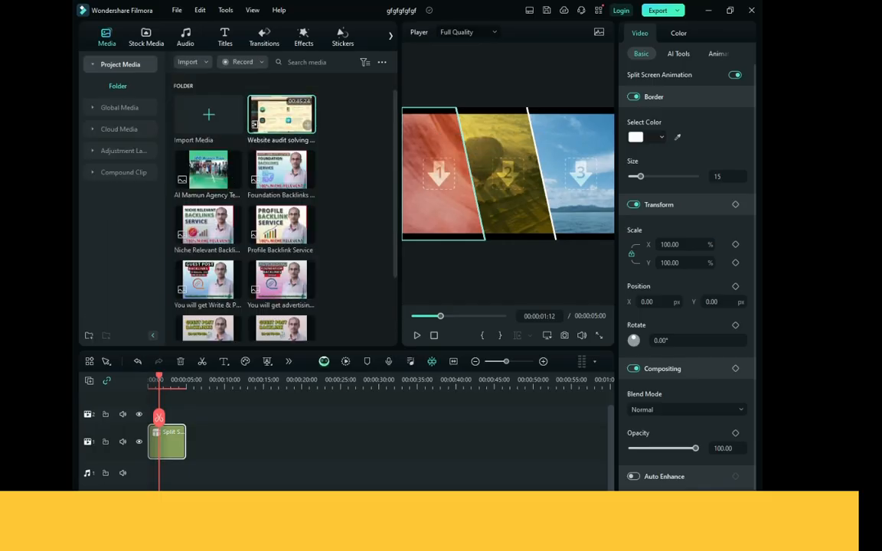
left_click_drag(281, 115, 438, 174)
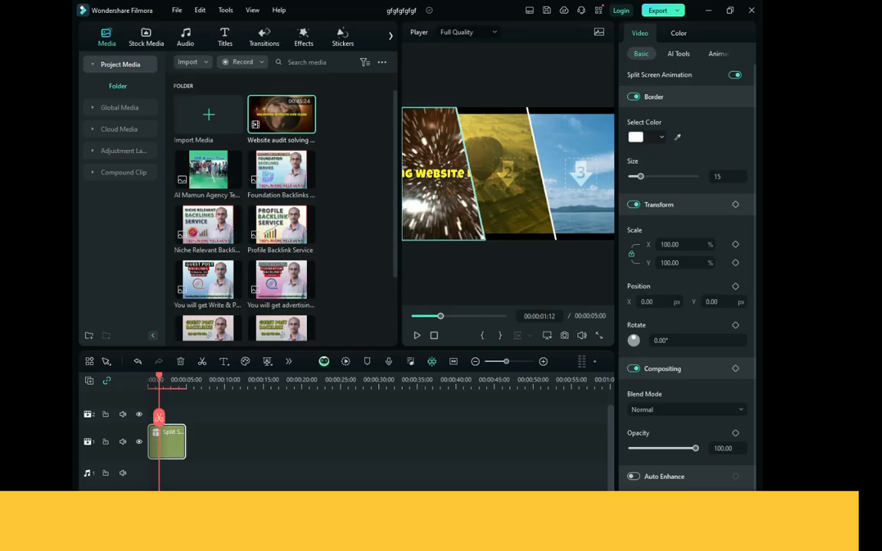
Step: Import the chat gpt cartoon image ki vabe video from Downloads and place it into split-screen pane 2
left_click(208, 115)
scroll(284, 142, "down", 5)
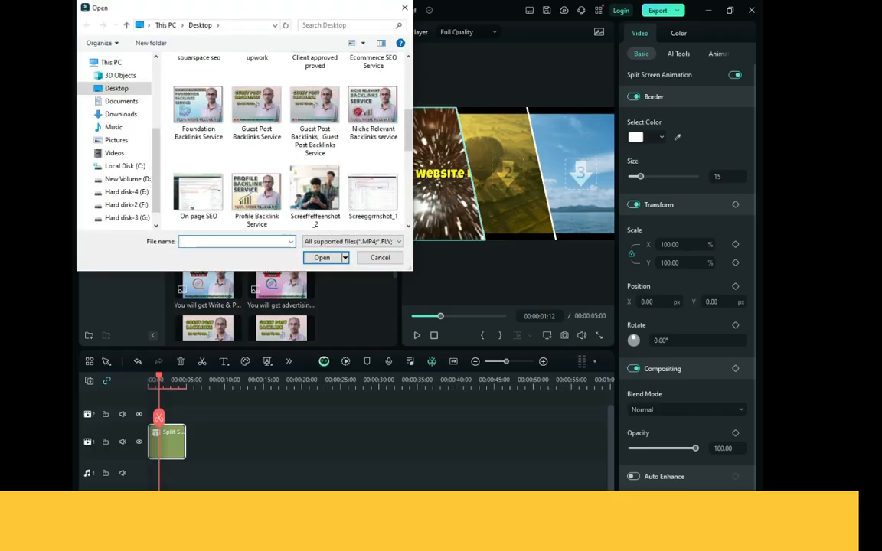
scroll(315, 123, "up", 3)
scroll(315, 122, "down", 6)
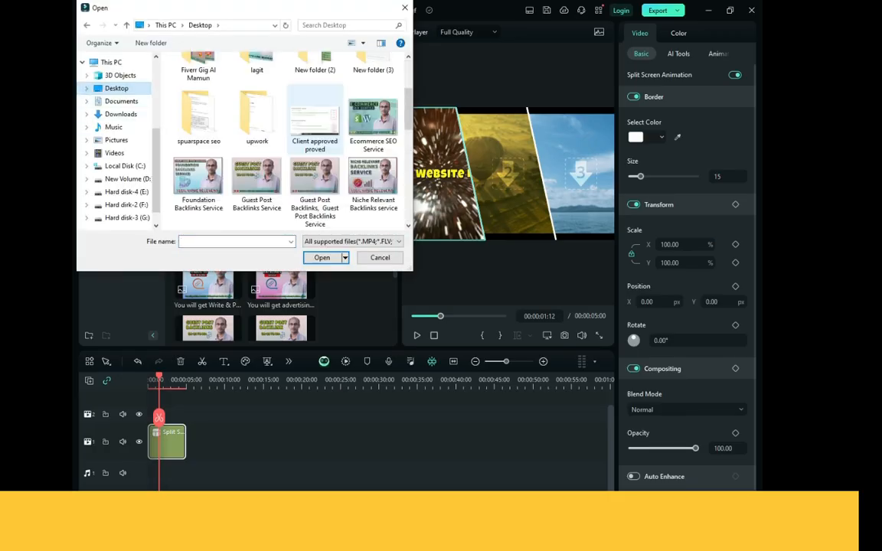
scroll(314, 123, "up", 5)
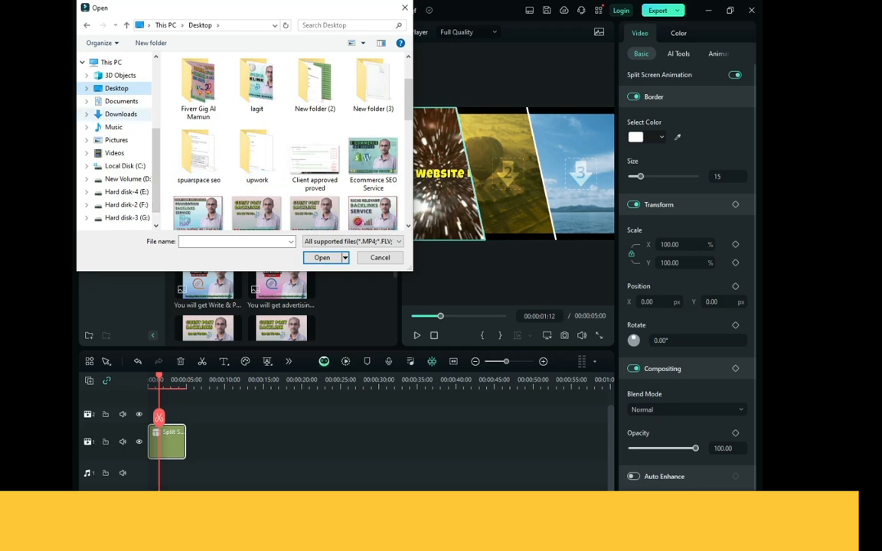
left_click(118, 115)
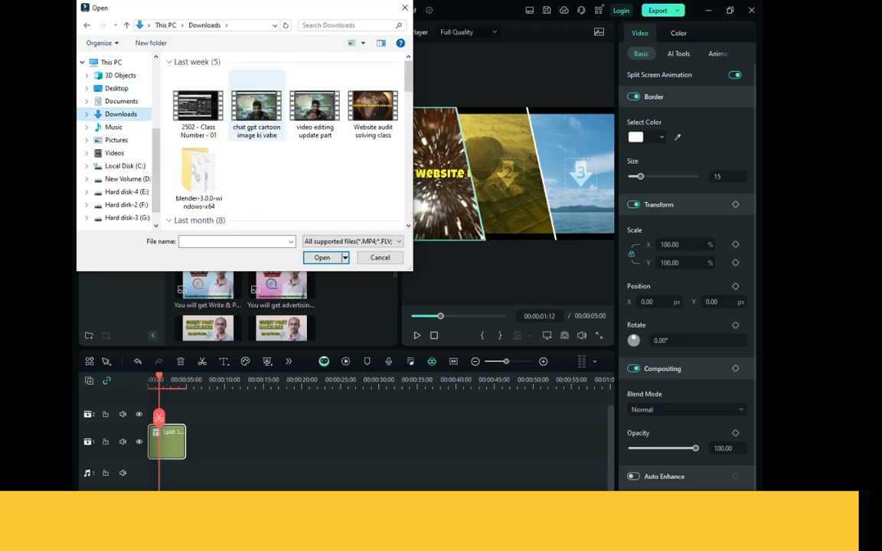
left_click(257, 107)
left_click(323, 258)
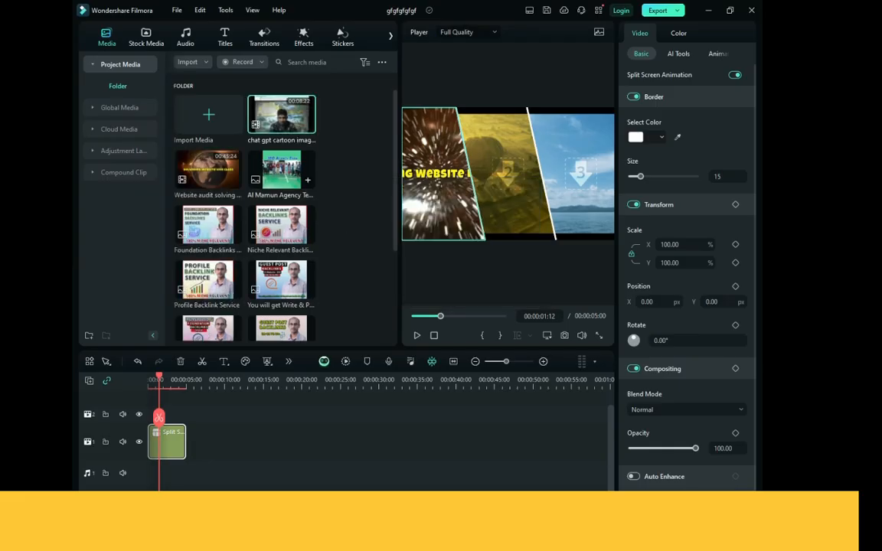
left_click_drag(282, 115, 501, 175)
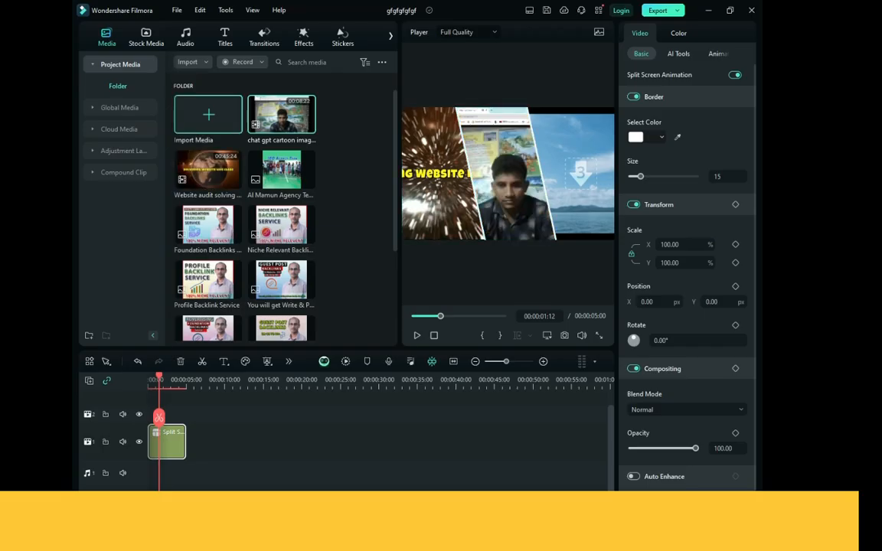
Step: Import the 2502 - Class Number - 01 video, place it into split-screen pane 3, and preview the filled three-pane layout
left_click(208, 115)
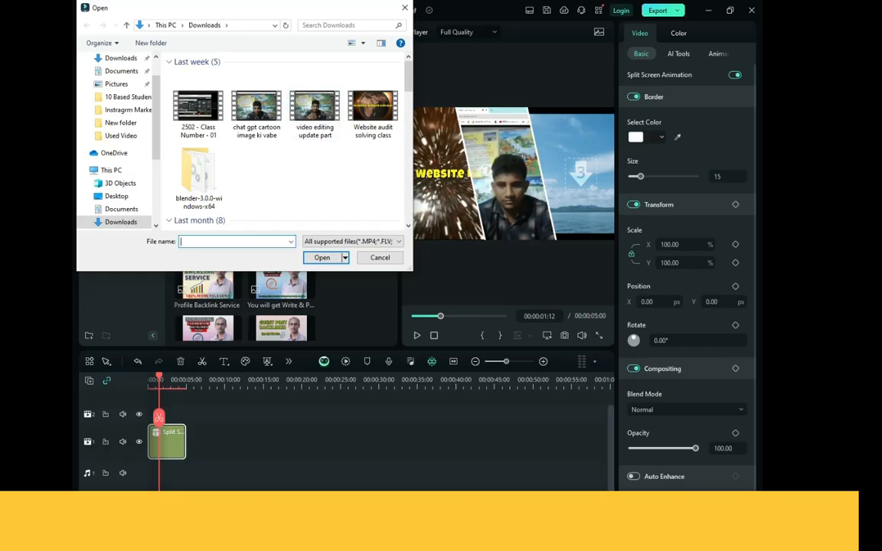
left_click(198, 108)
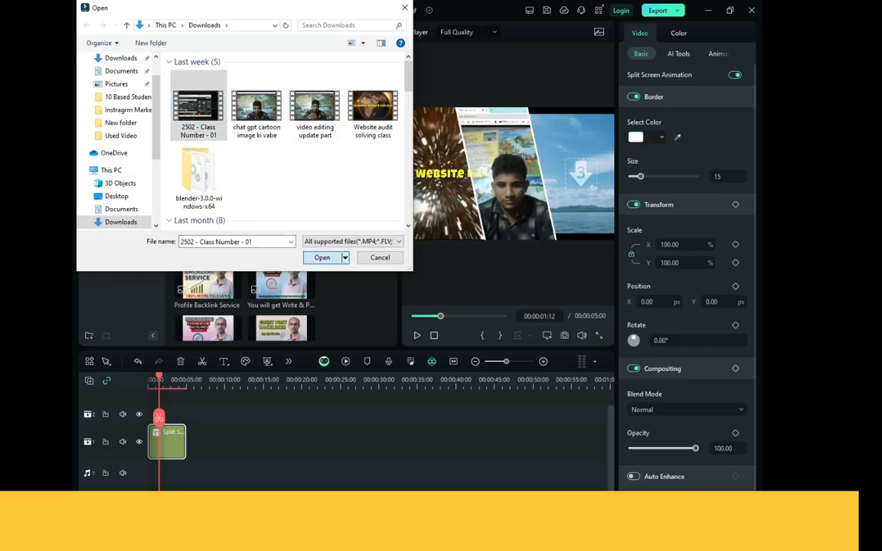
left_click(322, 257)
left_click_drag(281, 114, 580, 173)
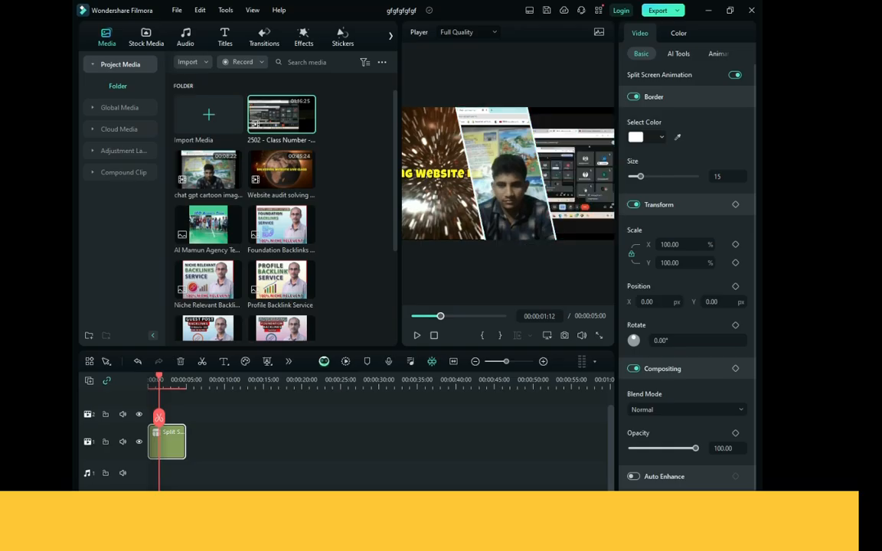
key("space")
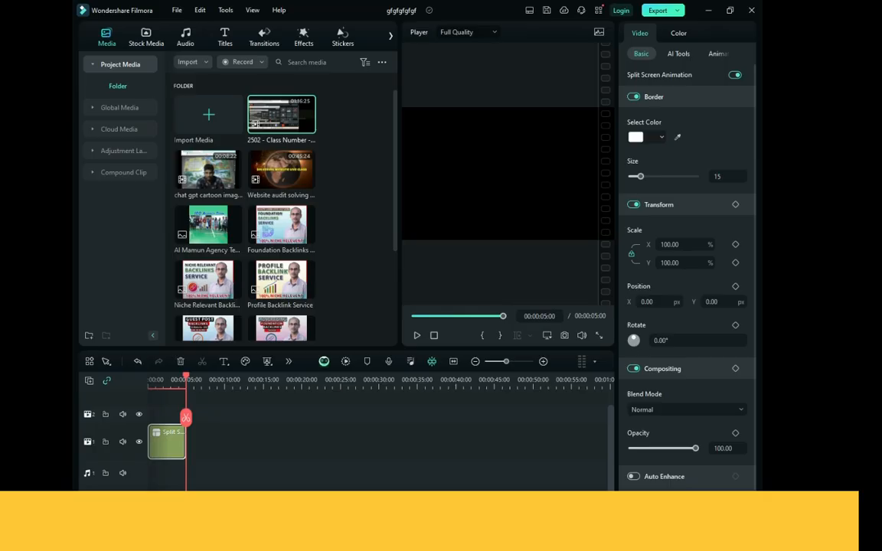
left_click_drag(503, 316, 438, 316)
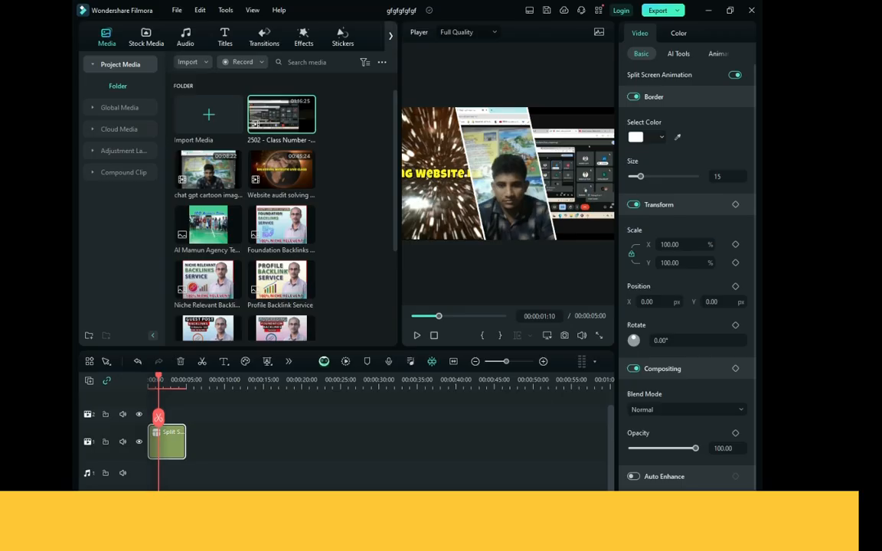
Step: Download the basic Split Screen 1 layout and put it on video track 1 in place of the three-pane clip
left_click(391, 36)
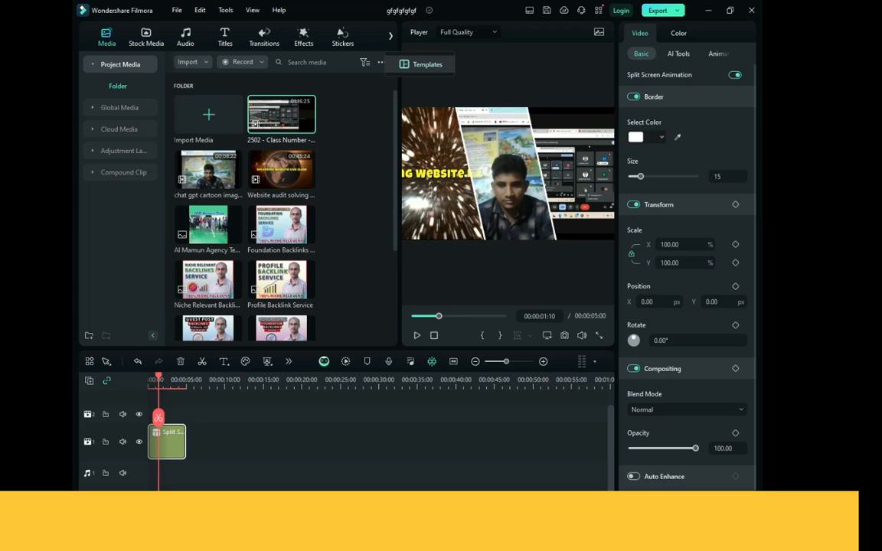
left_click(422, 64)
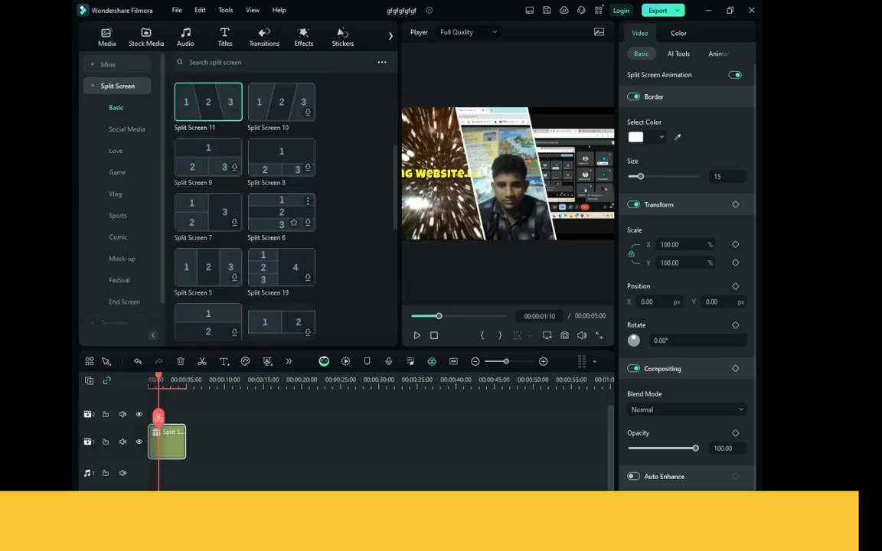
scroll(281, 230, "down", 3)
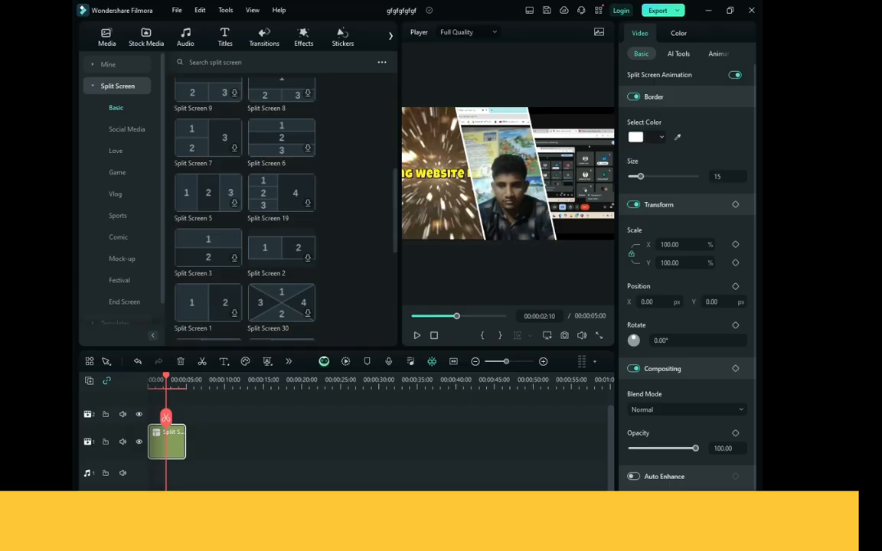
scroll(281, 203, "down", 4)
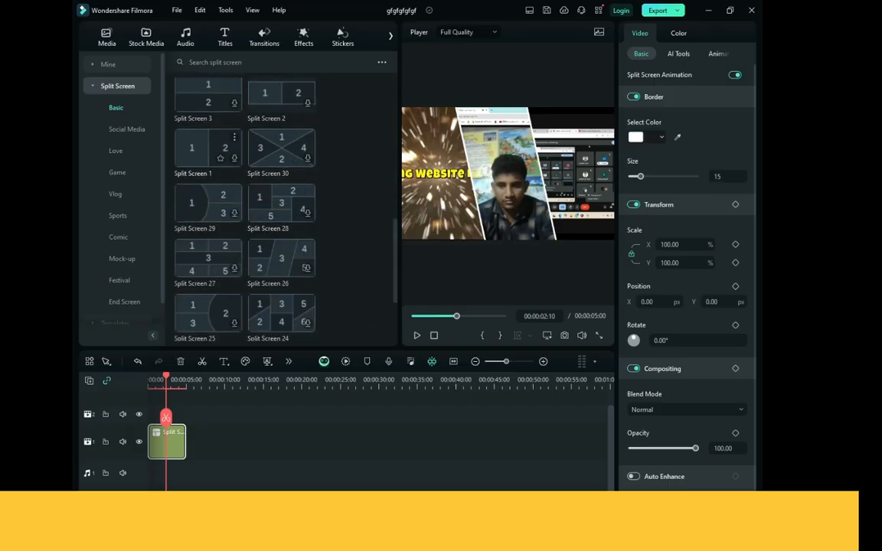
left_click(208, 148)
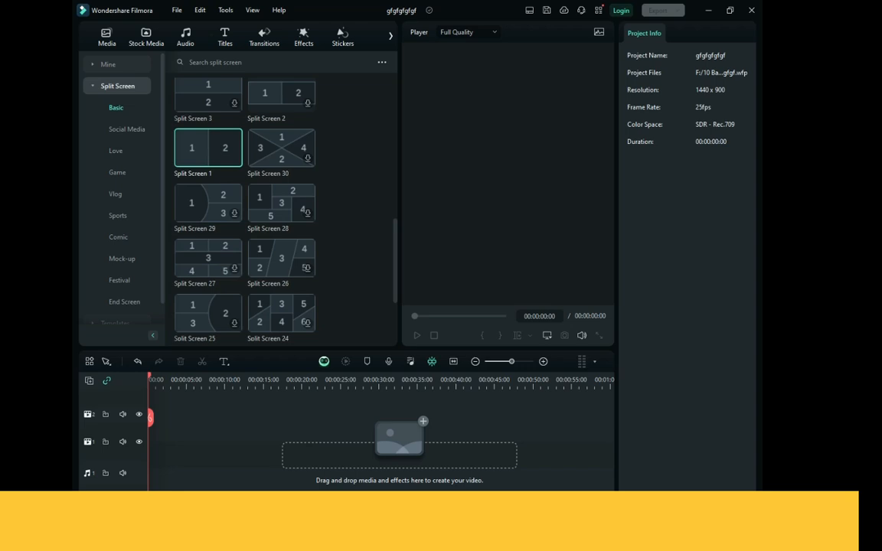
left_click_drag(207, 147, 167, 442)
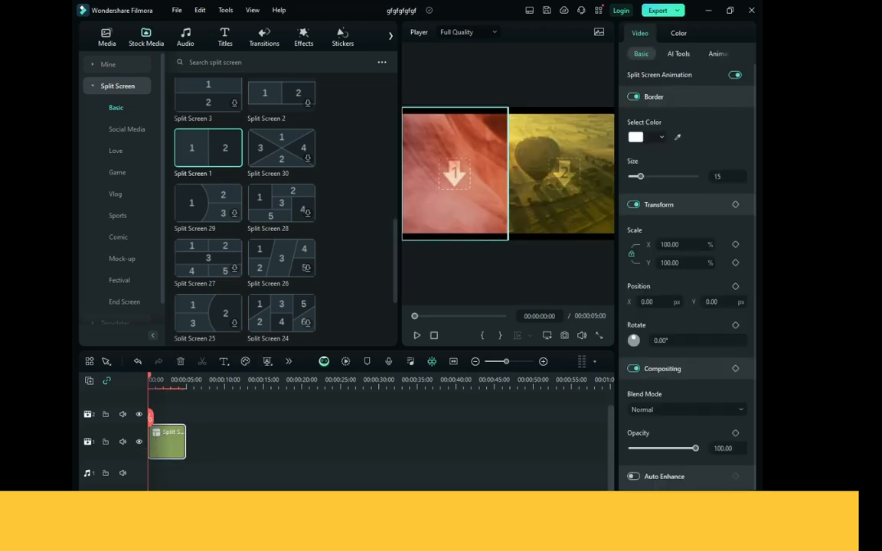
Step: Place the 2502 - Class Number - 01 video into pane 1 and the chat gpt cartoon video into pane 2
left_click(106, 35)
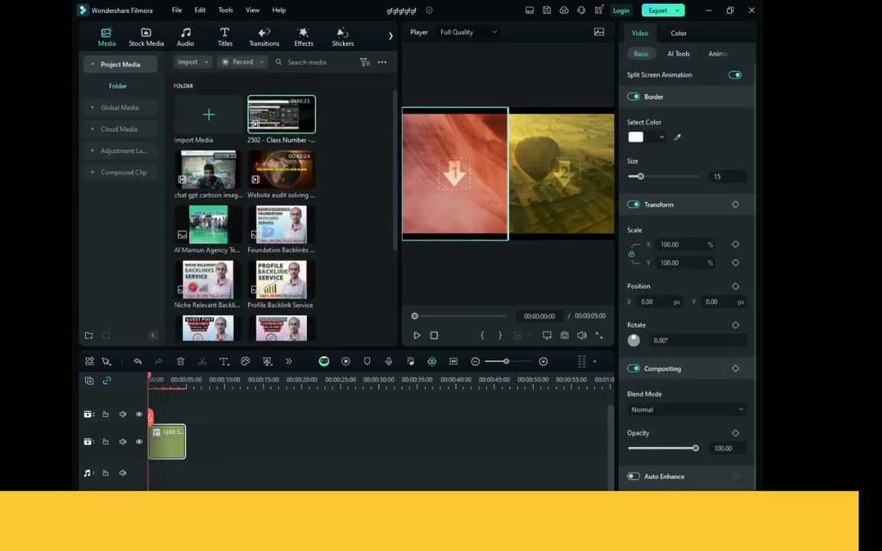
left_click_drag(281, 115, 455, 174)
left_click_drag(208, 169, 563, 173)
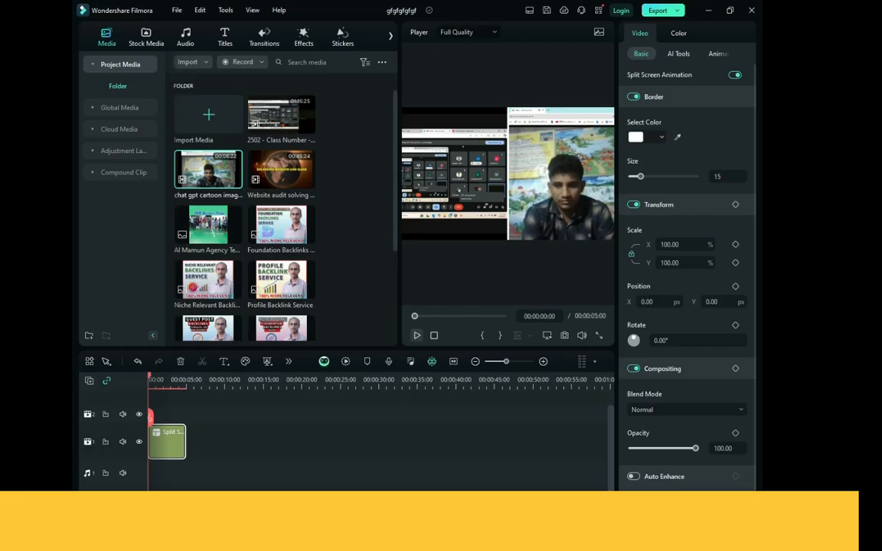
Step: Play the filled two-pane split screen to its end and return the playhead to about 2 seconds
left_click(416, 335)
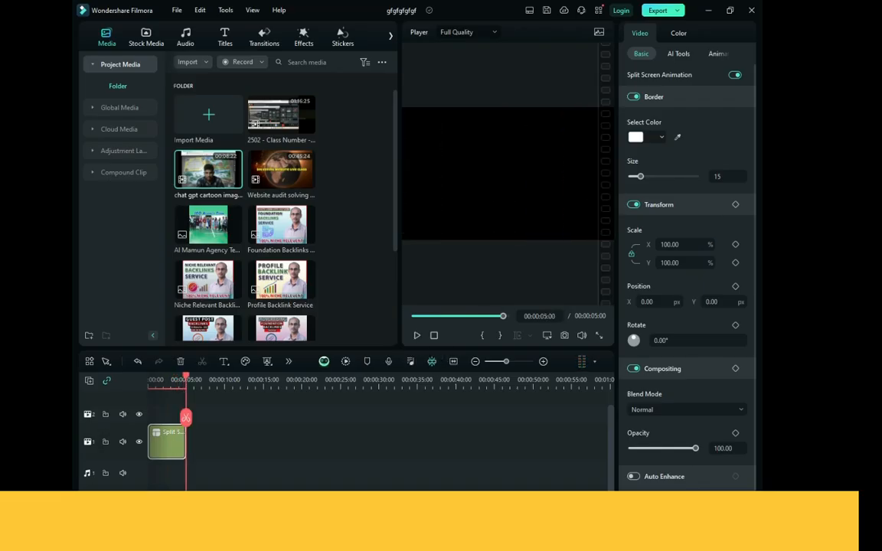
left_click_drag(186, 418, 162, 417)
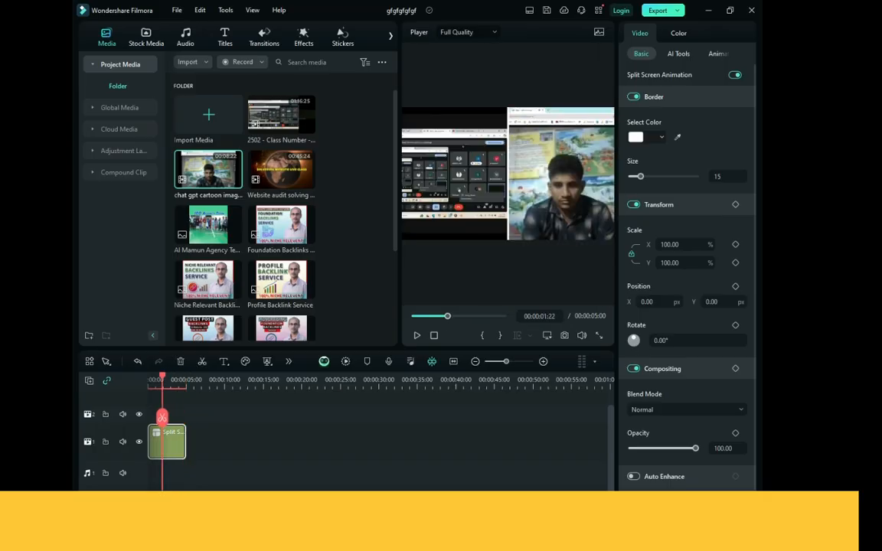
left_click_drag(162, 417, 166, 417)
Step: Add the red Cool Like And Subscribe sticker above the split screen, scaled to about 25% near the frame's lower-left corner
left_click(342, 37)
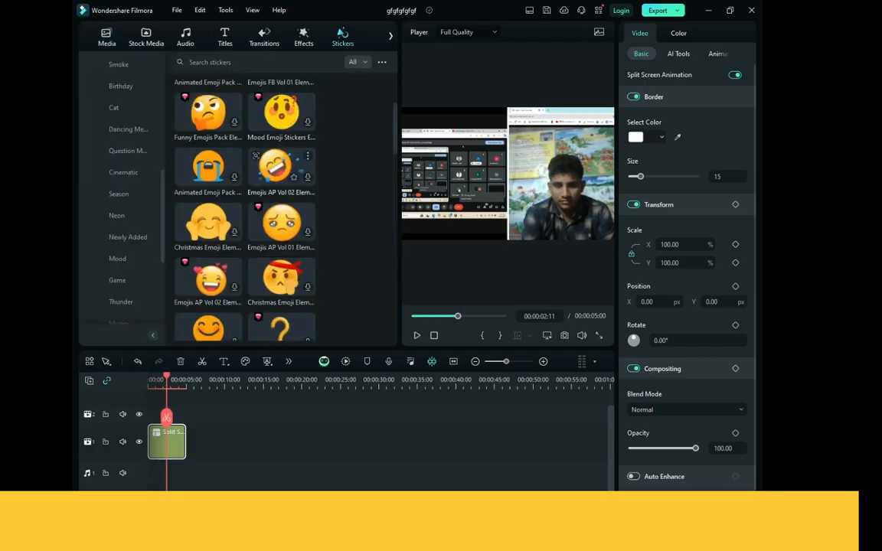
scroll(208, 165, "up", 5)
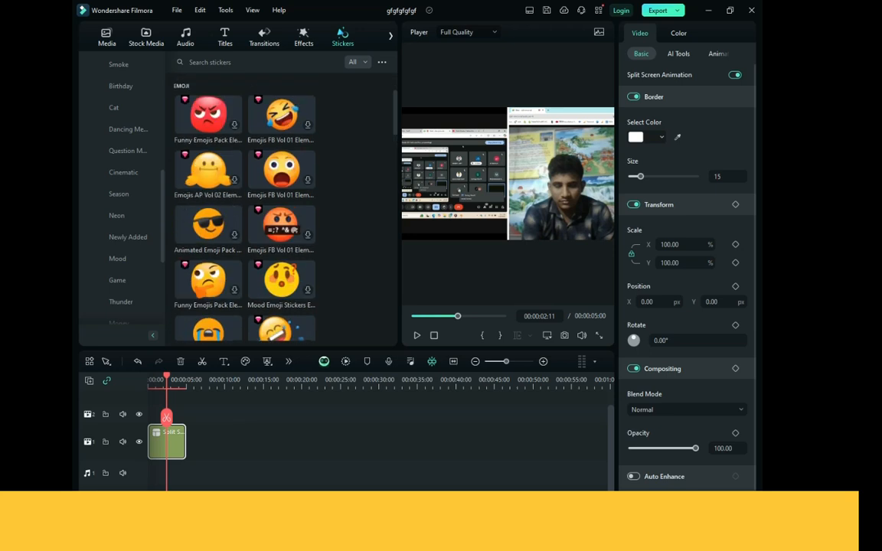
scroll(121, 191, "up", 6)
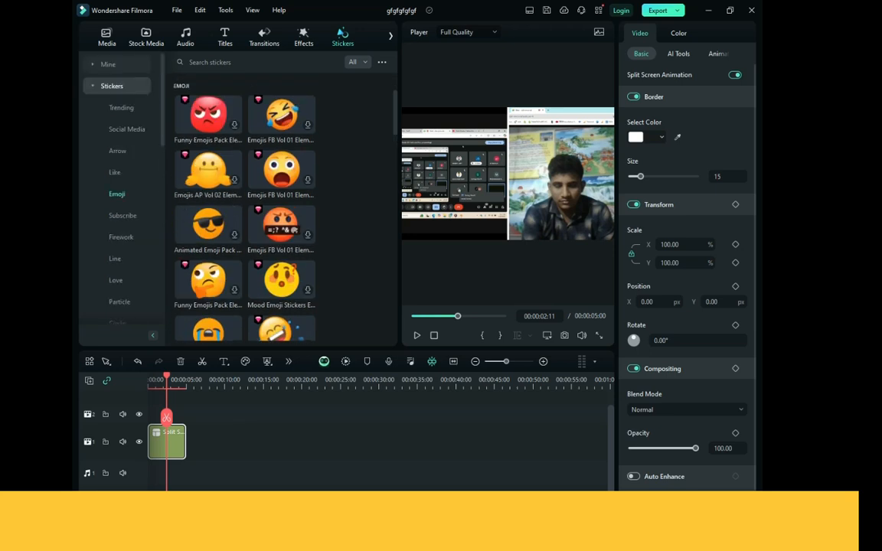
left_click(123, 215)
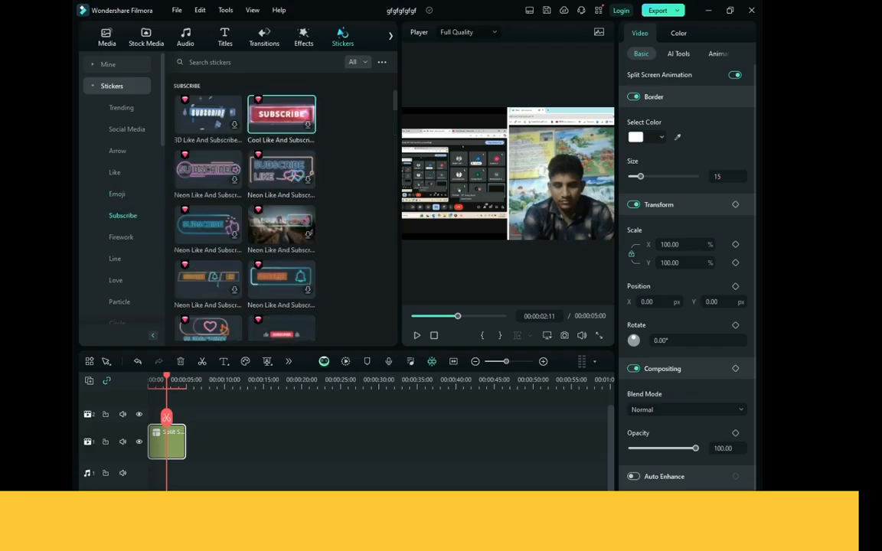
left_click_drag(281, 114, 162, 404)
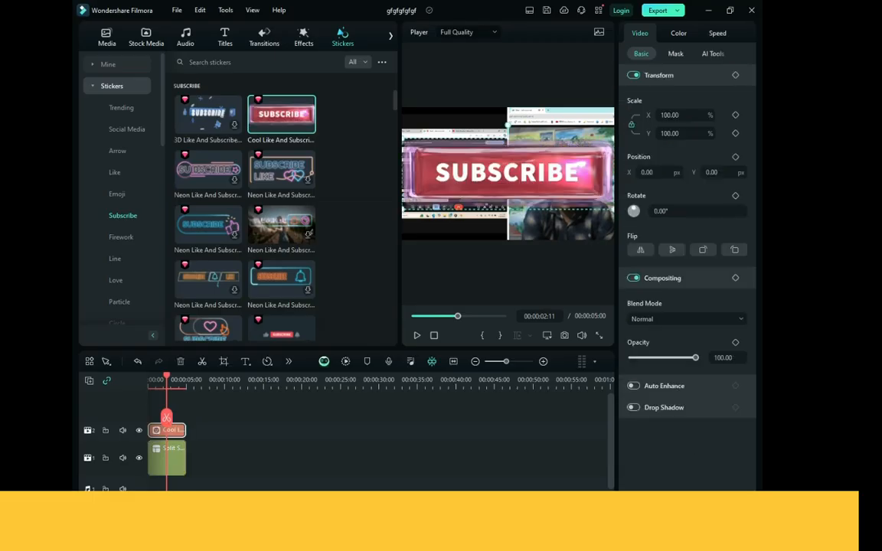
left_click_drag(402, 138, 444, 230)
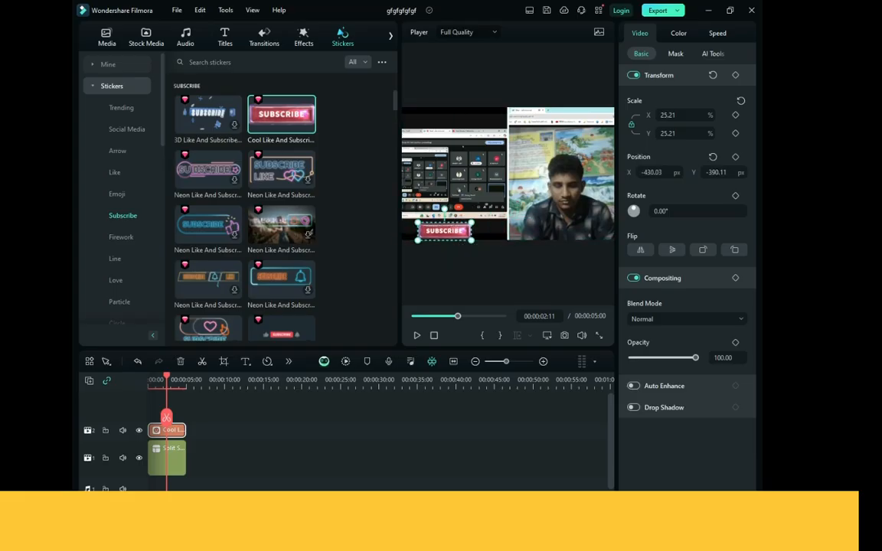
Step: Play the split screen with the subscribe sticker from the start and delete the sticker from video track 2
key("Home")
key("space")
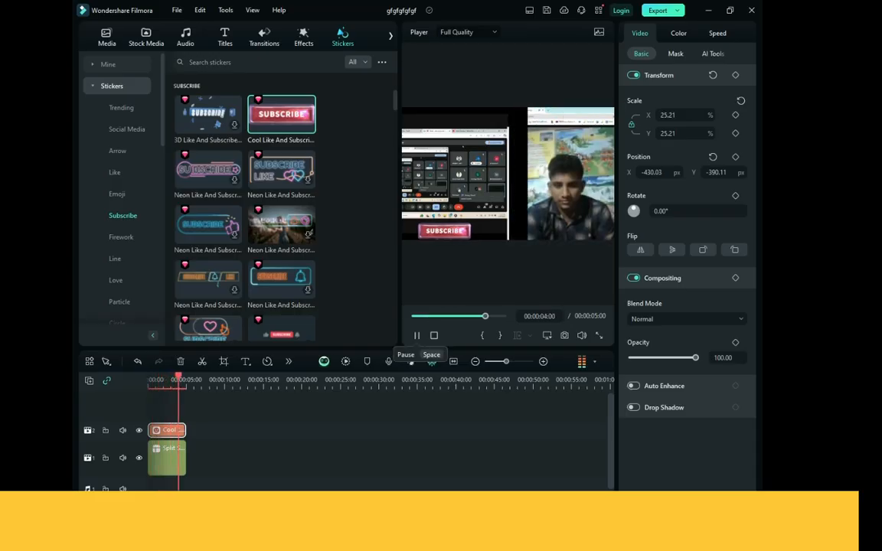
left_click(416, 335)
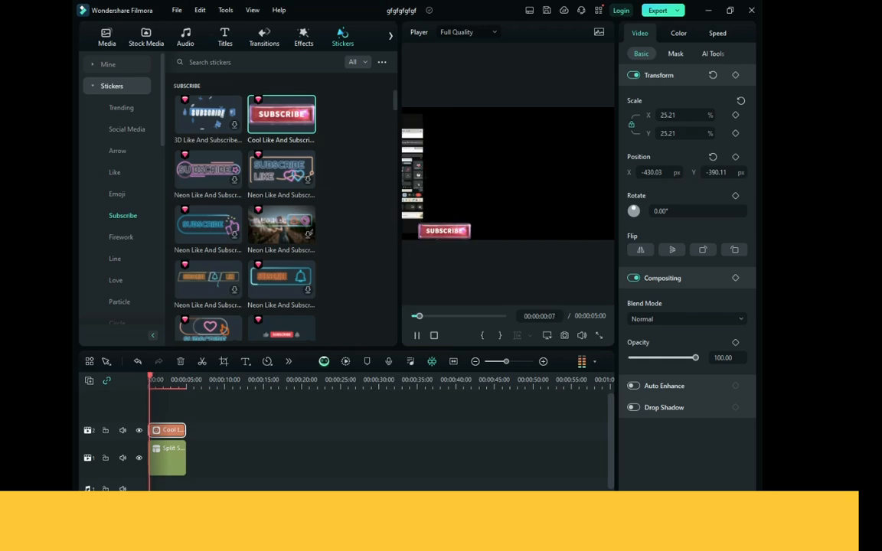
key("space")
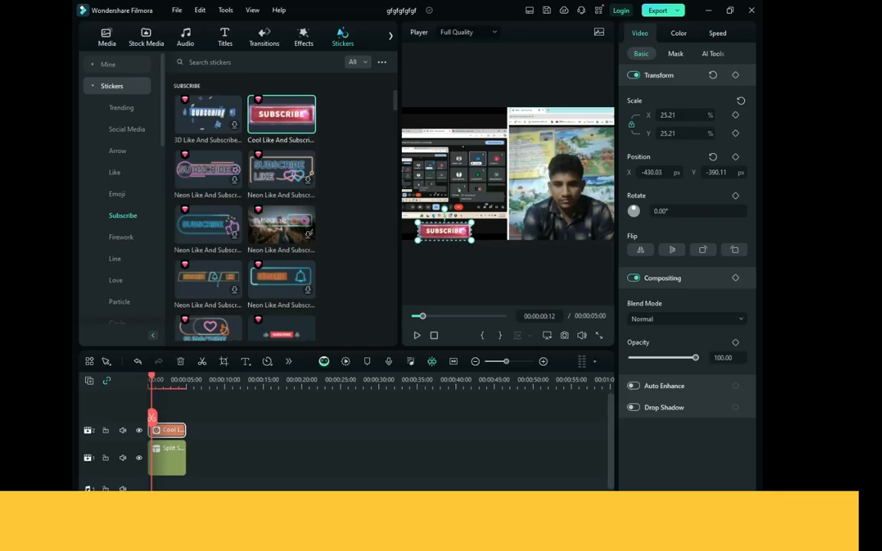
key("Delete")
Step: Browse the Subscribe, Arrow and Emoji sticker collections
scroll(219, 239, "down", 2)
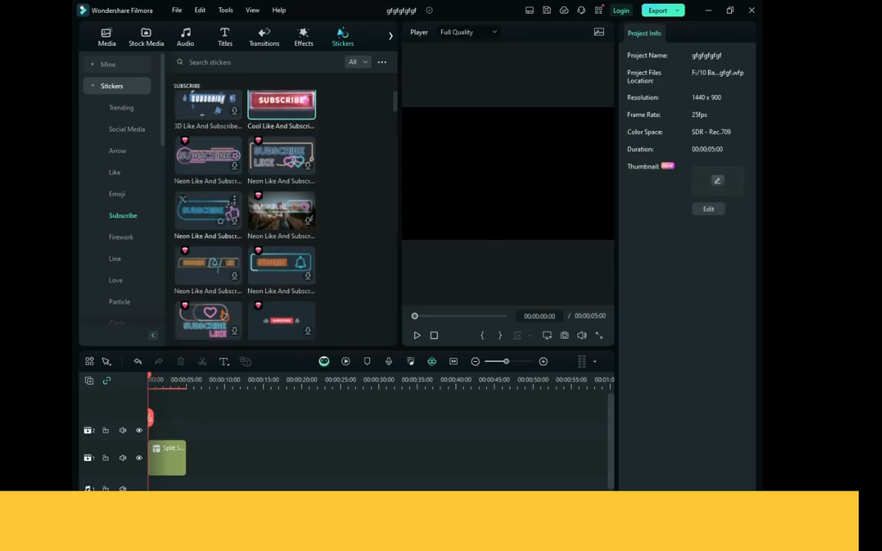
scroll(220, 242, "down", 2)
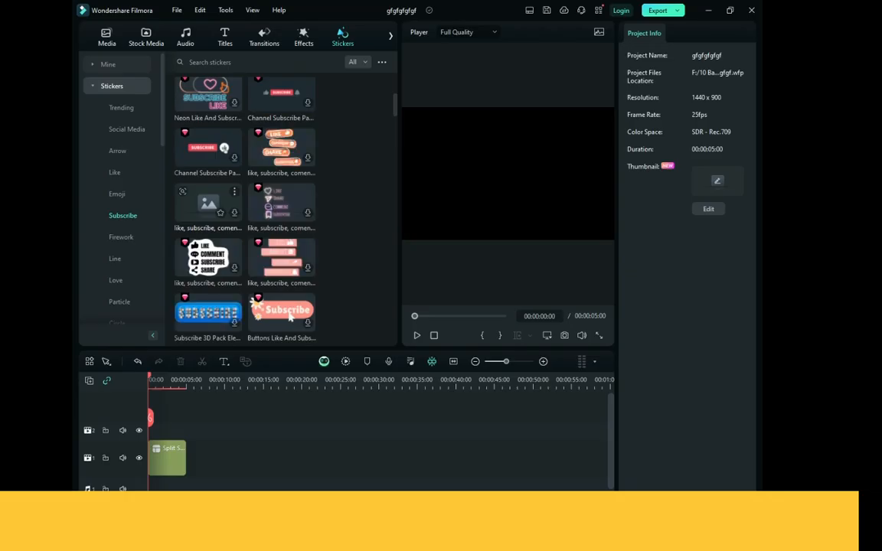
left_click(117, 151)
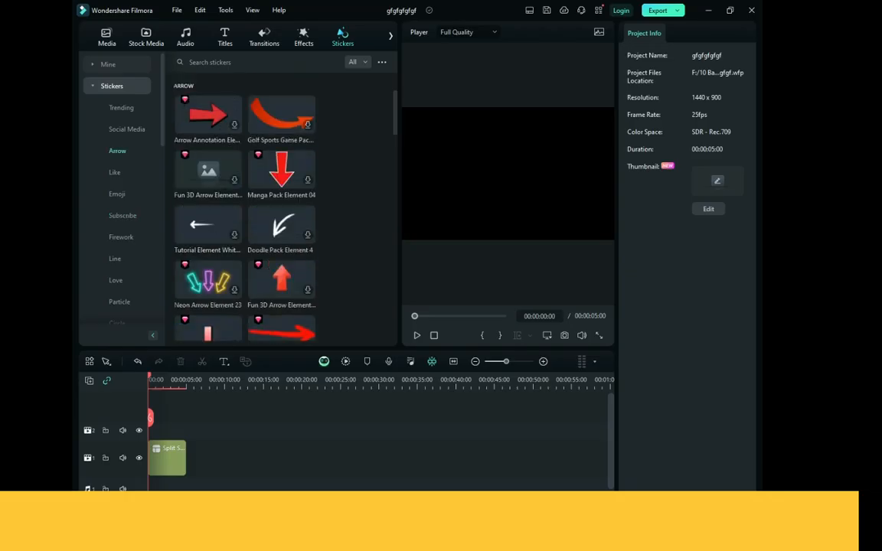
scroll(281, 222, "down", 2)
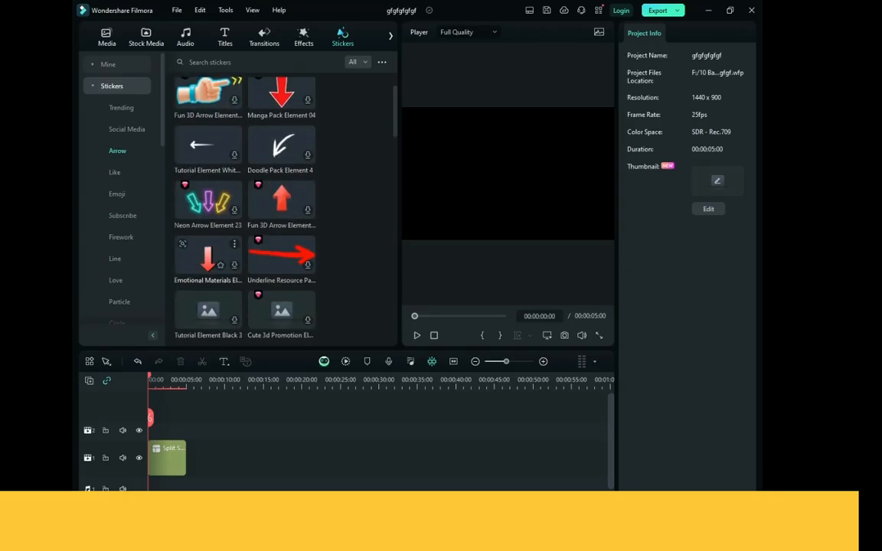
left_click(117, 194)
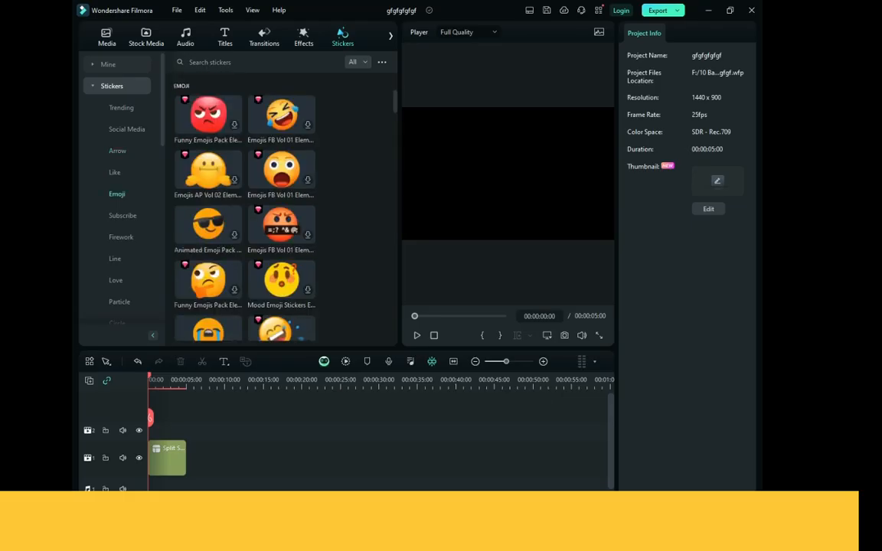
Step: Add the Firework 10 sticker to the track above the split screen and play the result from near the start, pausing around 3 seconds
left_click(121, 237)
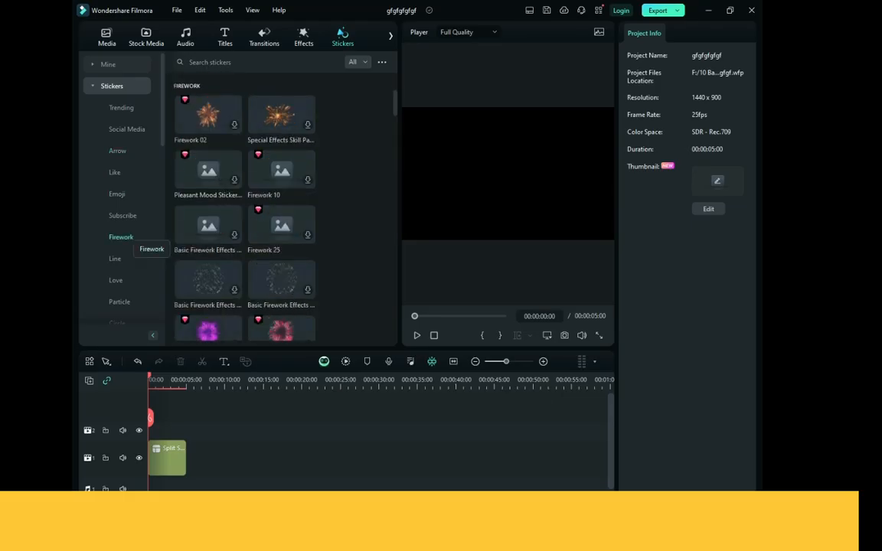
double_click(281, 170)
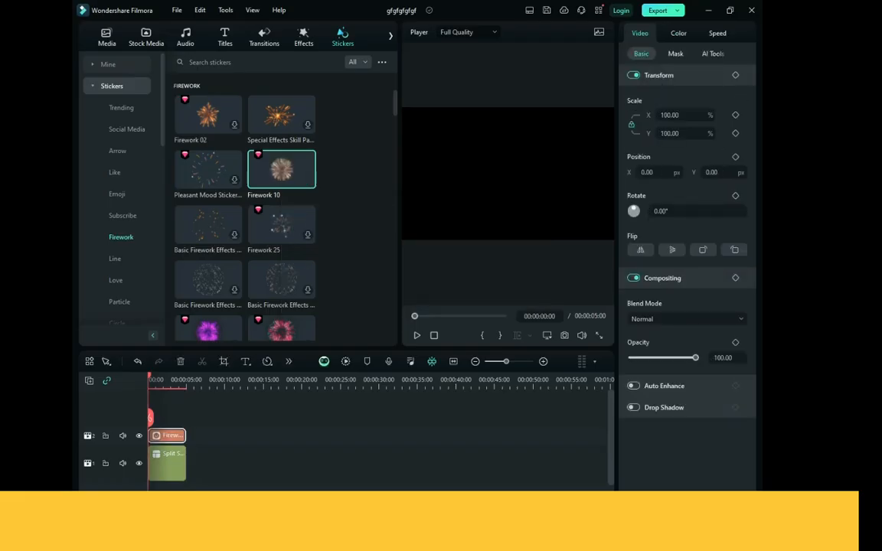
key("space")
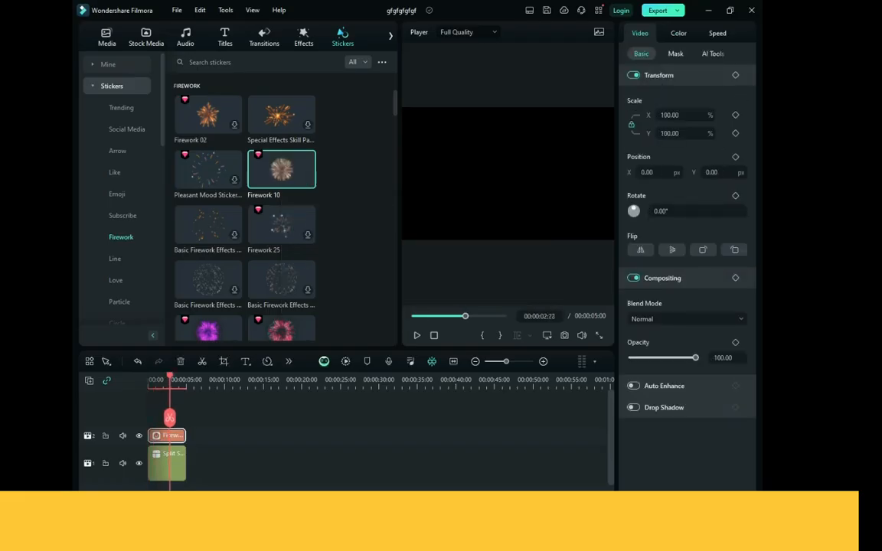
left_click_drag(184, 377, 154, 377)
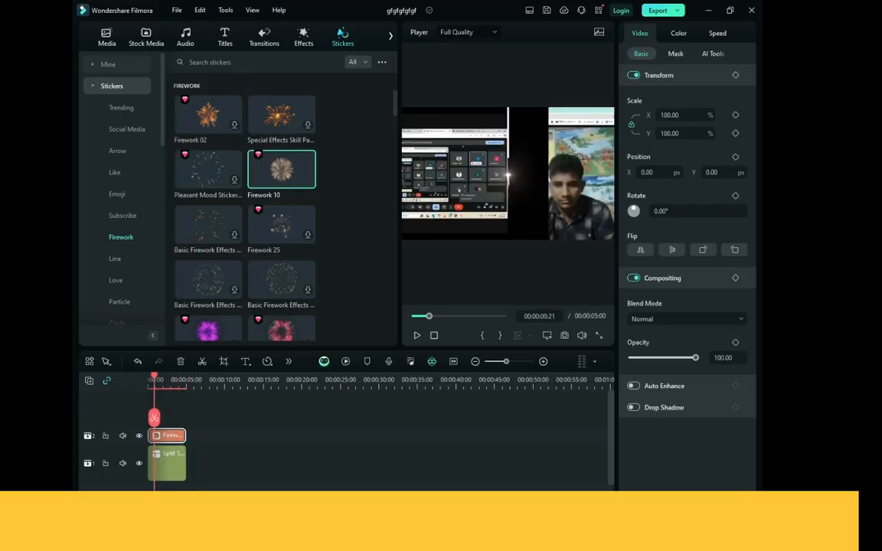
key("space")
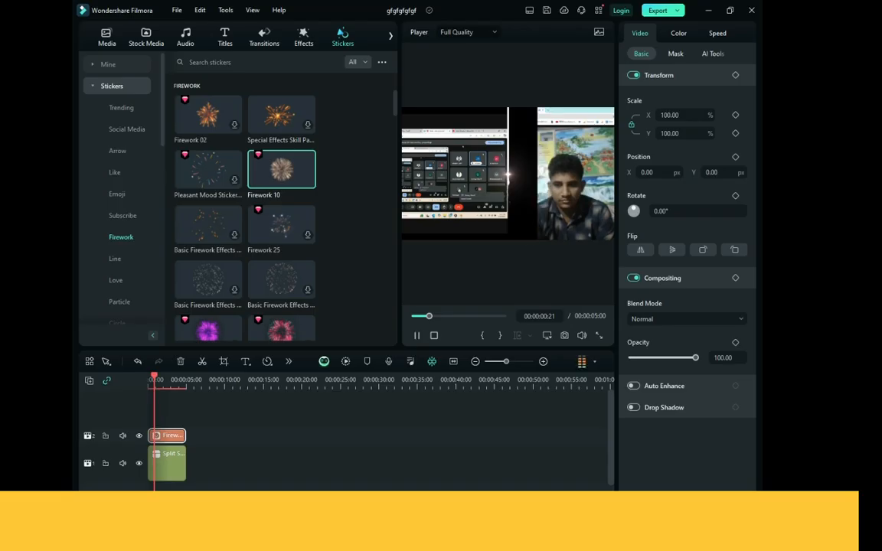
key("space")
Step: Scale the firework sticker to about 45% and place it across the frame's bottom edge, near the middle
left_click_drag(442, 107, 487, 153)
left_click_drag(517, 205, 462, 257)
left_click_drag(430, 196, 473, 226)
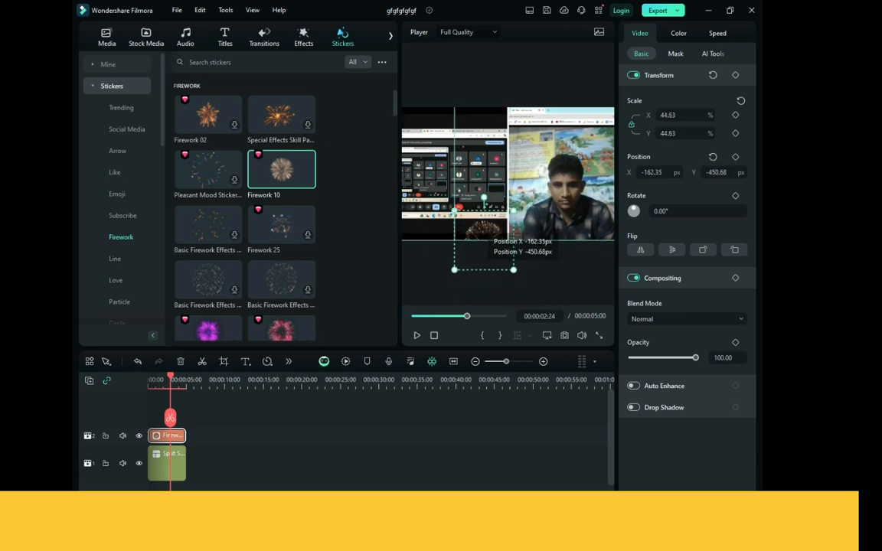
Step: Shrink the clip inside the split screen's left pane to its minimum zoom
left_click(437, 133)
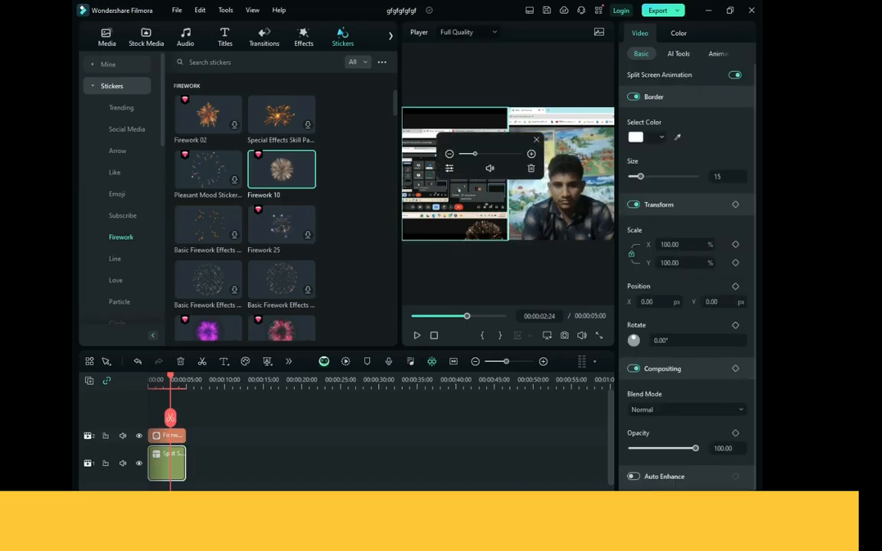
left_click_drag(475, 154, 464, 154)
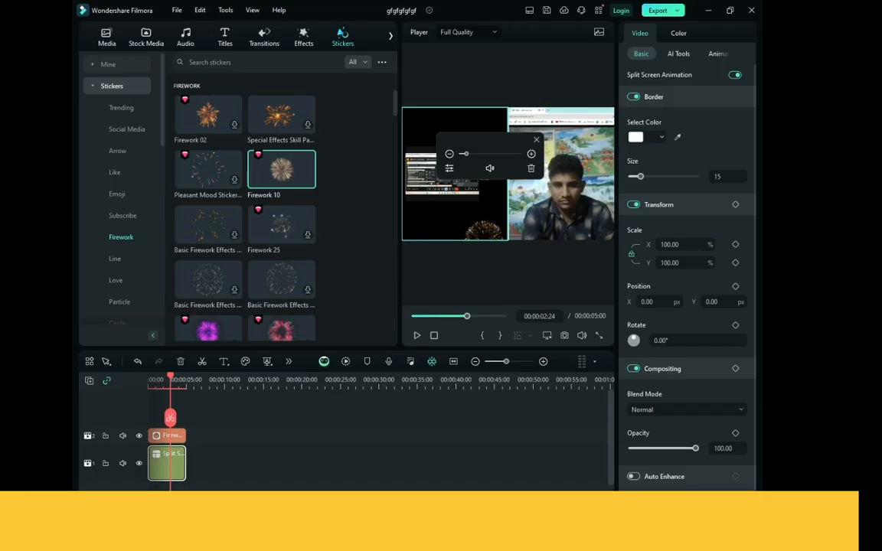
left_click_drag(464, 153, 459, 154)
Step: Move the firework sticker over the split screen's left pane and enlarge it to about 82%, at about X -431, Y -120 px
left_click_drag(484, 228, 448, 194)
left_click_drag(477, 225, 498, 246)
left_click_drag(418, 165, 390, 137)
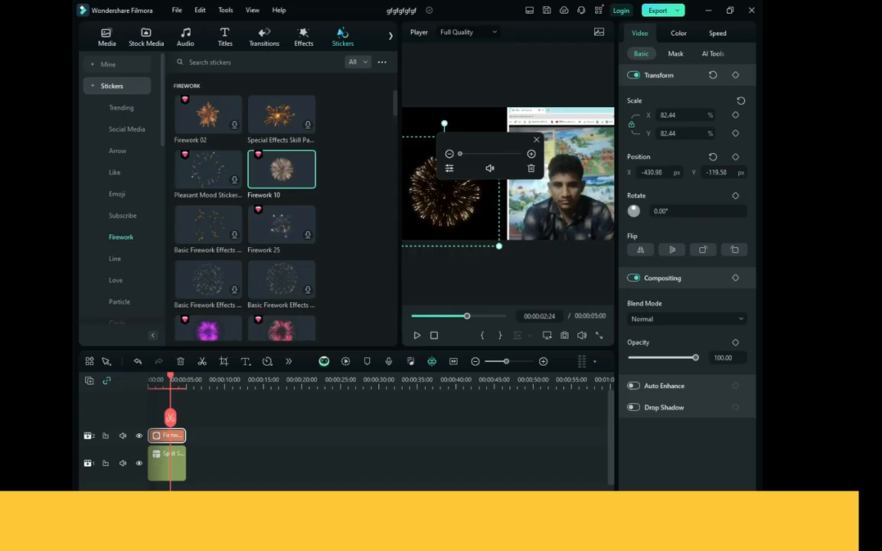
Step: Play the split screen with the enlarged firework sticker from the start and stop near the end
left_click(167, 381)
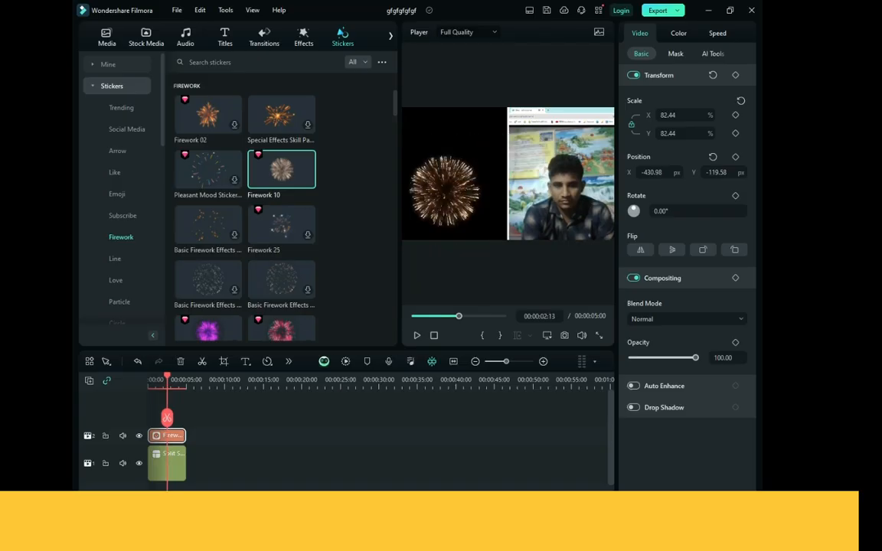
key("Home")
key("space")
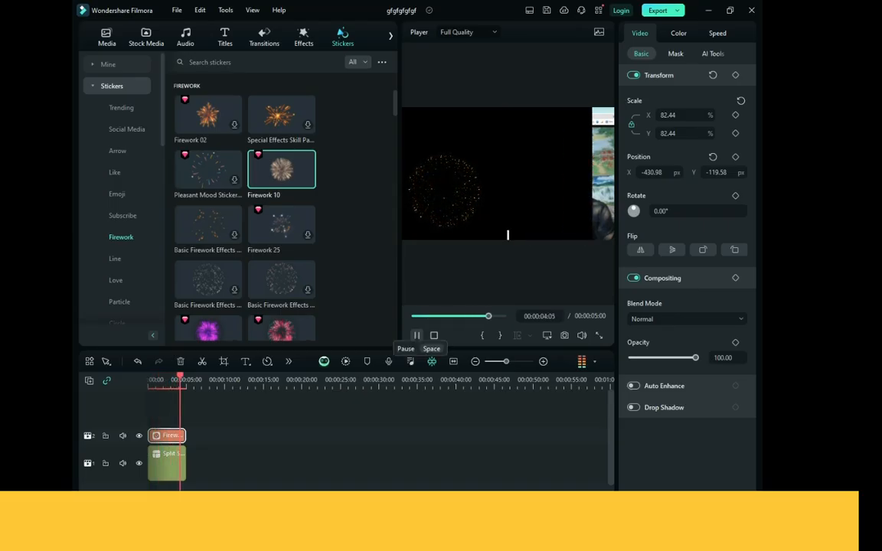
key("space")
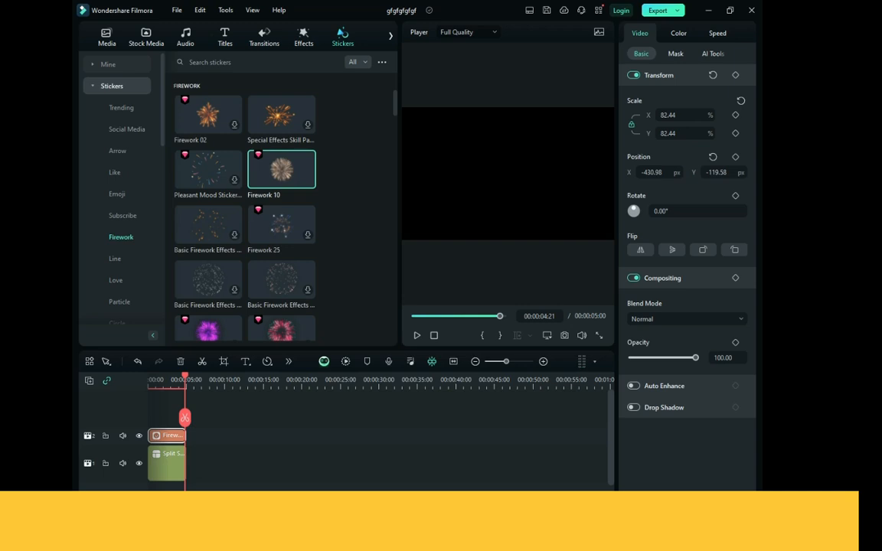
Step: Browse the Firework, Line, Love and Particle sticker collections, returning the playhead to about 2 seconds and clearing the clip selection
scroll(245, 206, "down", 3)
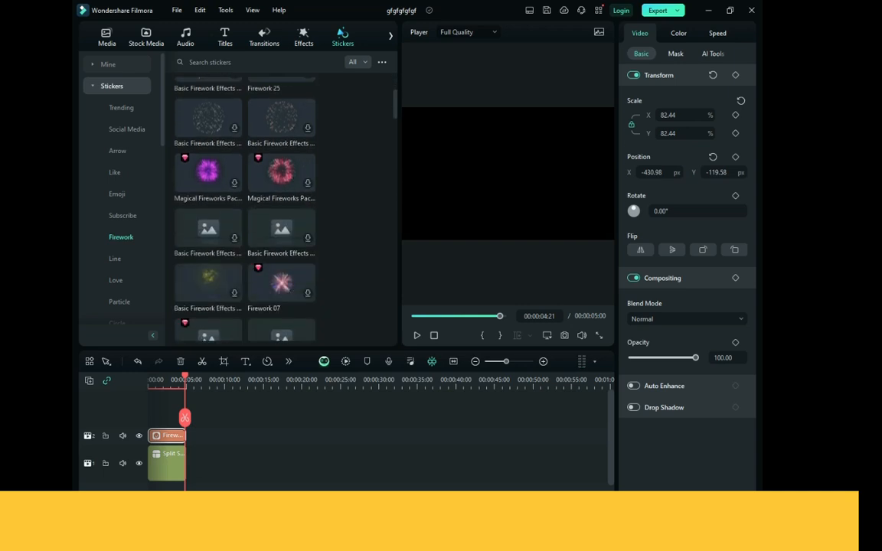
left_click(115, 258)
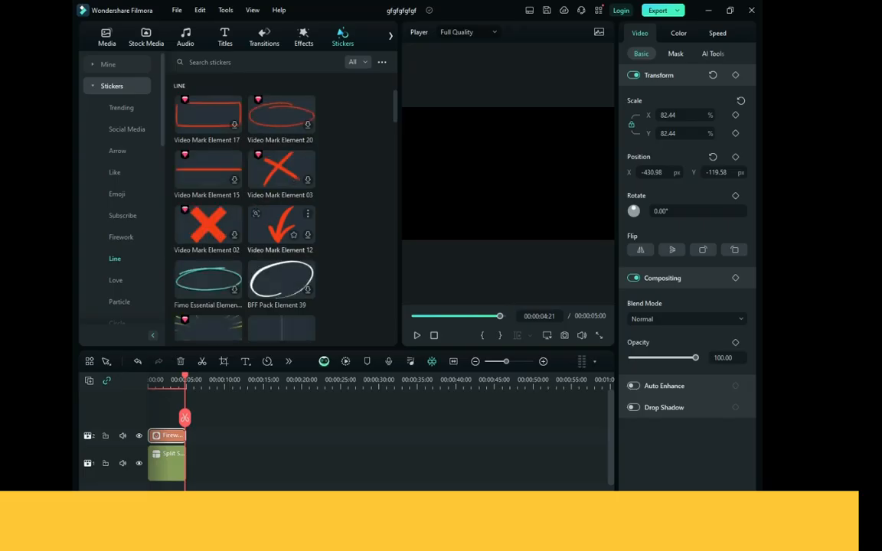
left_click(114, 281)
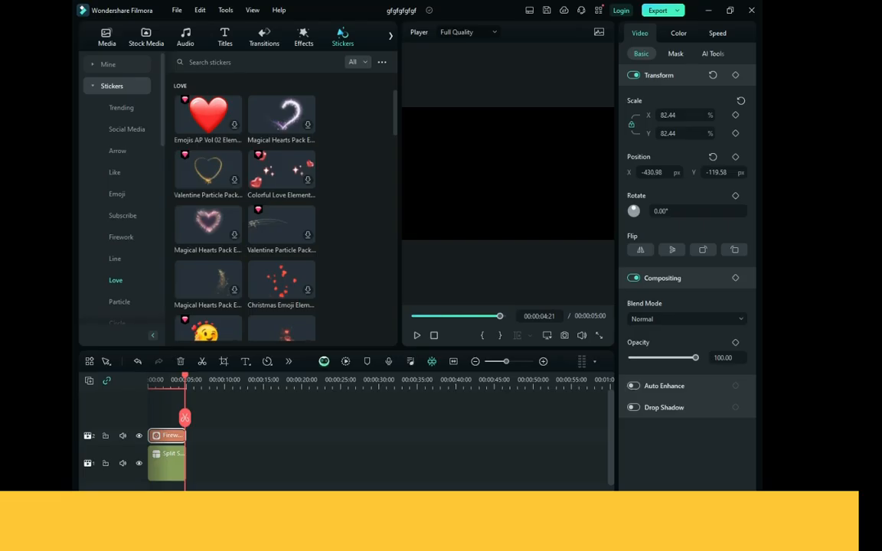
left_click_drag(184, 379, 165, 379)
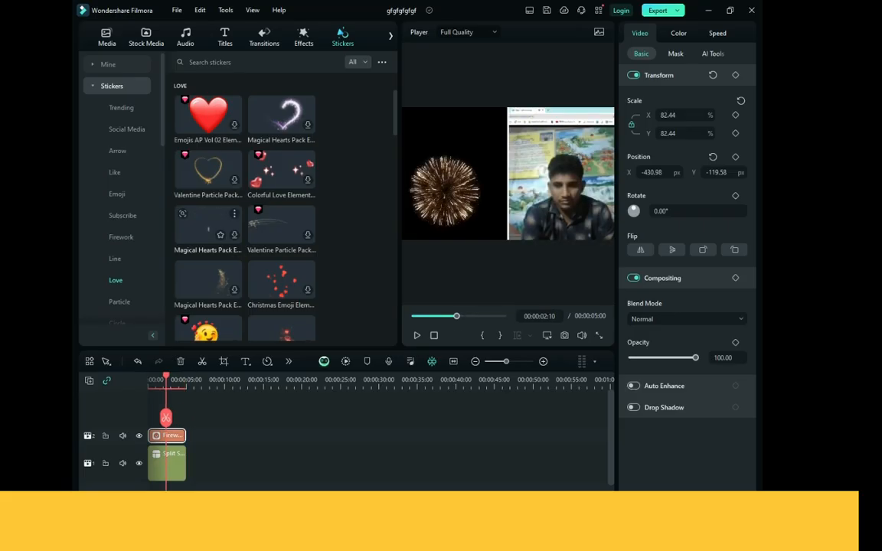
scroll(142, 260, "down", 2)
left_click(119, 236)
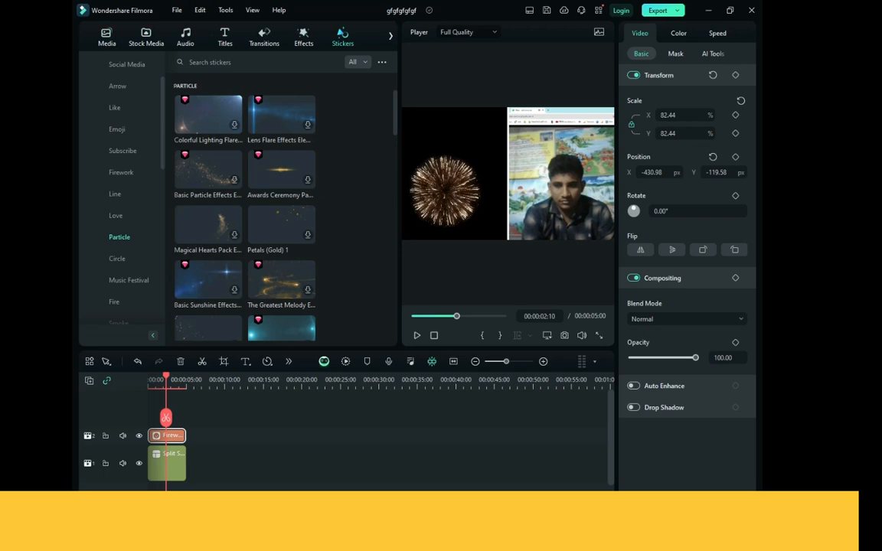
left_click(382, 62)
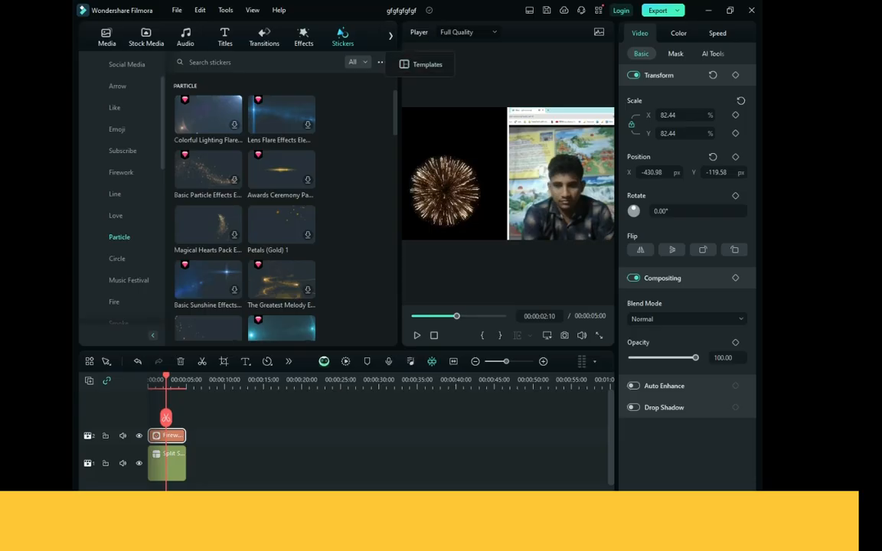
left_click(367, 437)
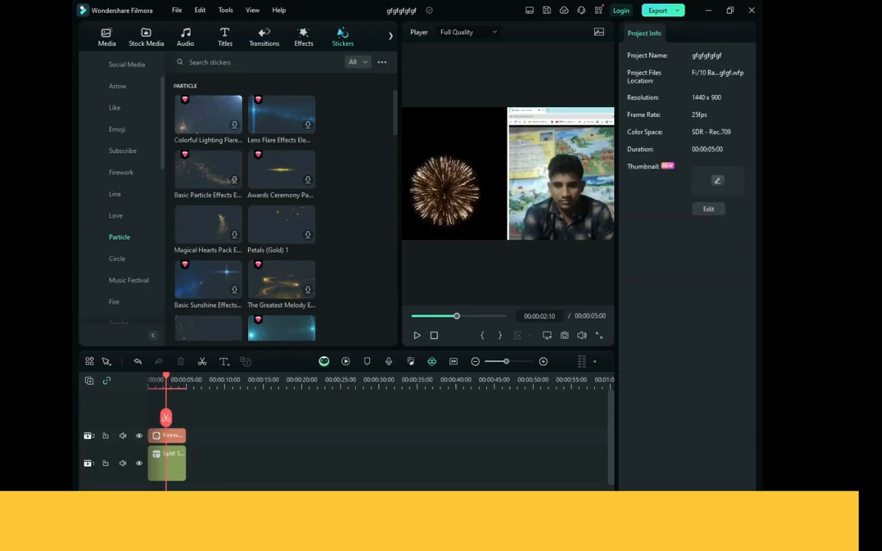